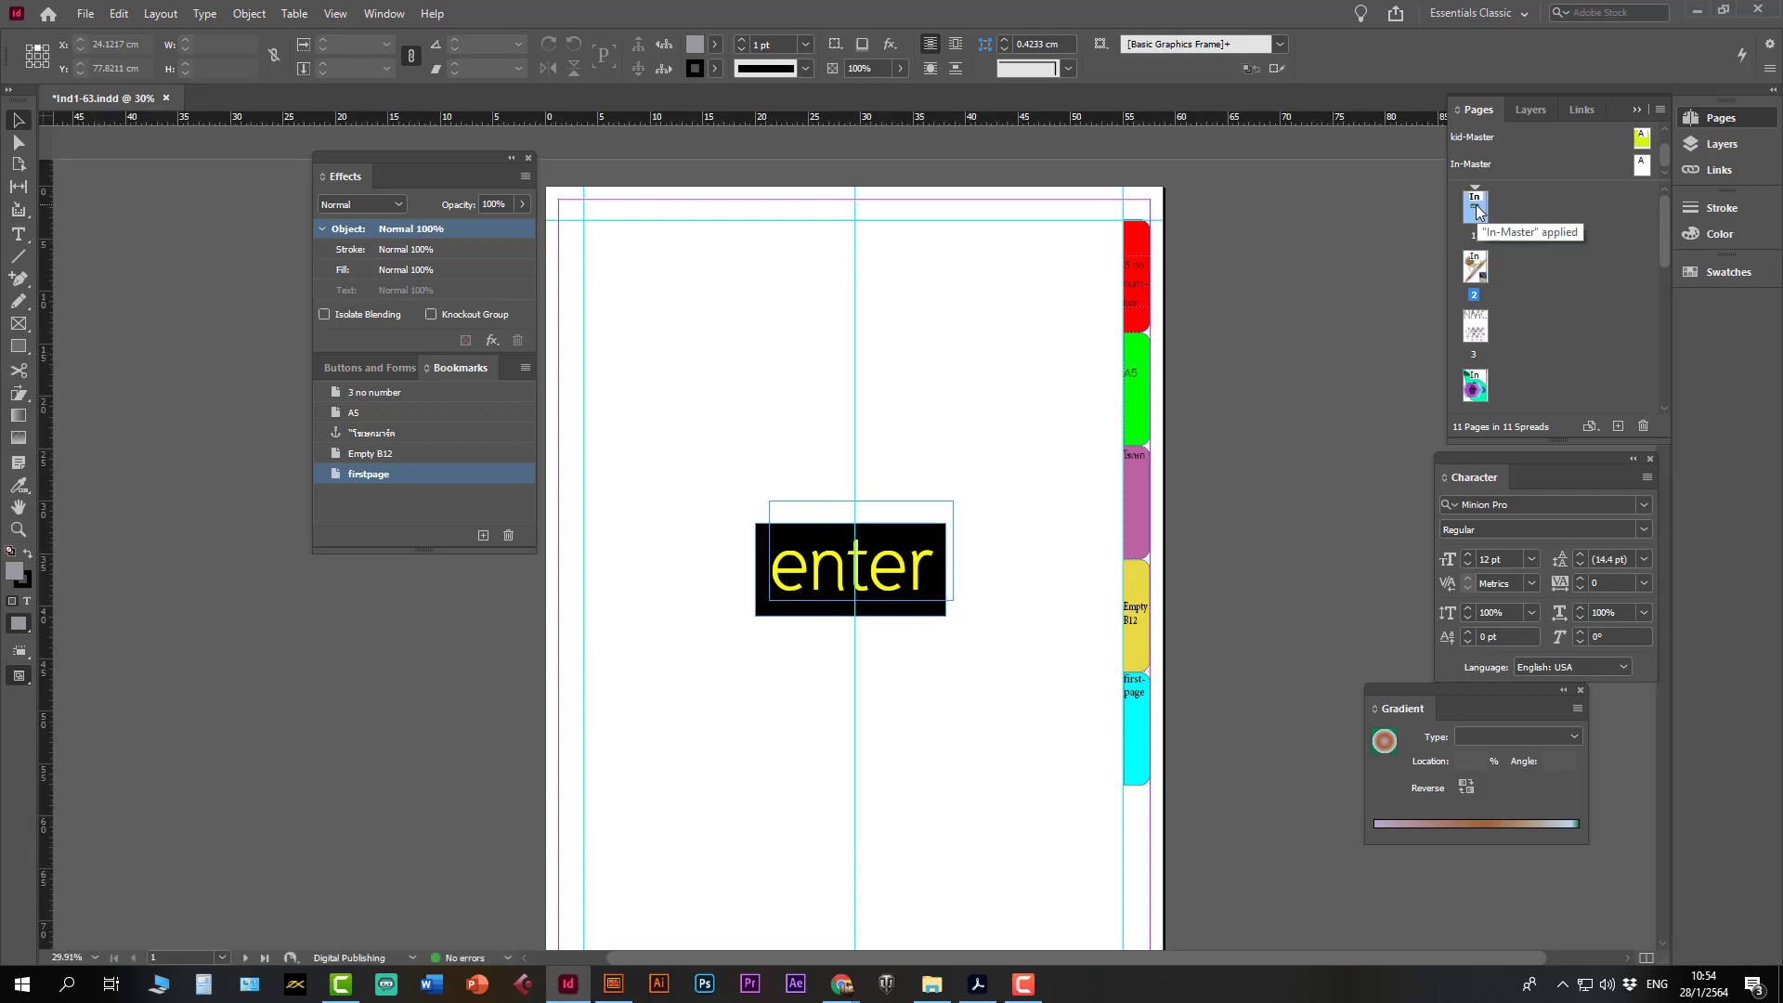
- Remove the master from page 1 by applying [None] to it
right_click(1478, 211)
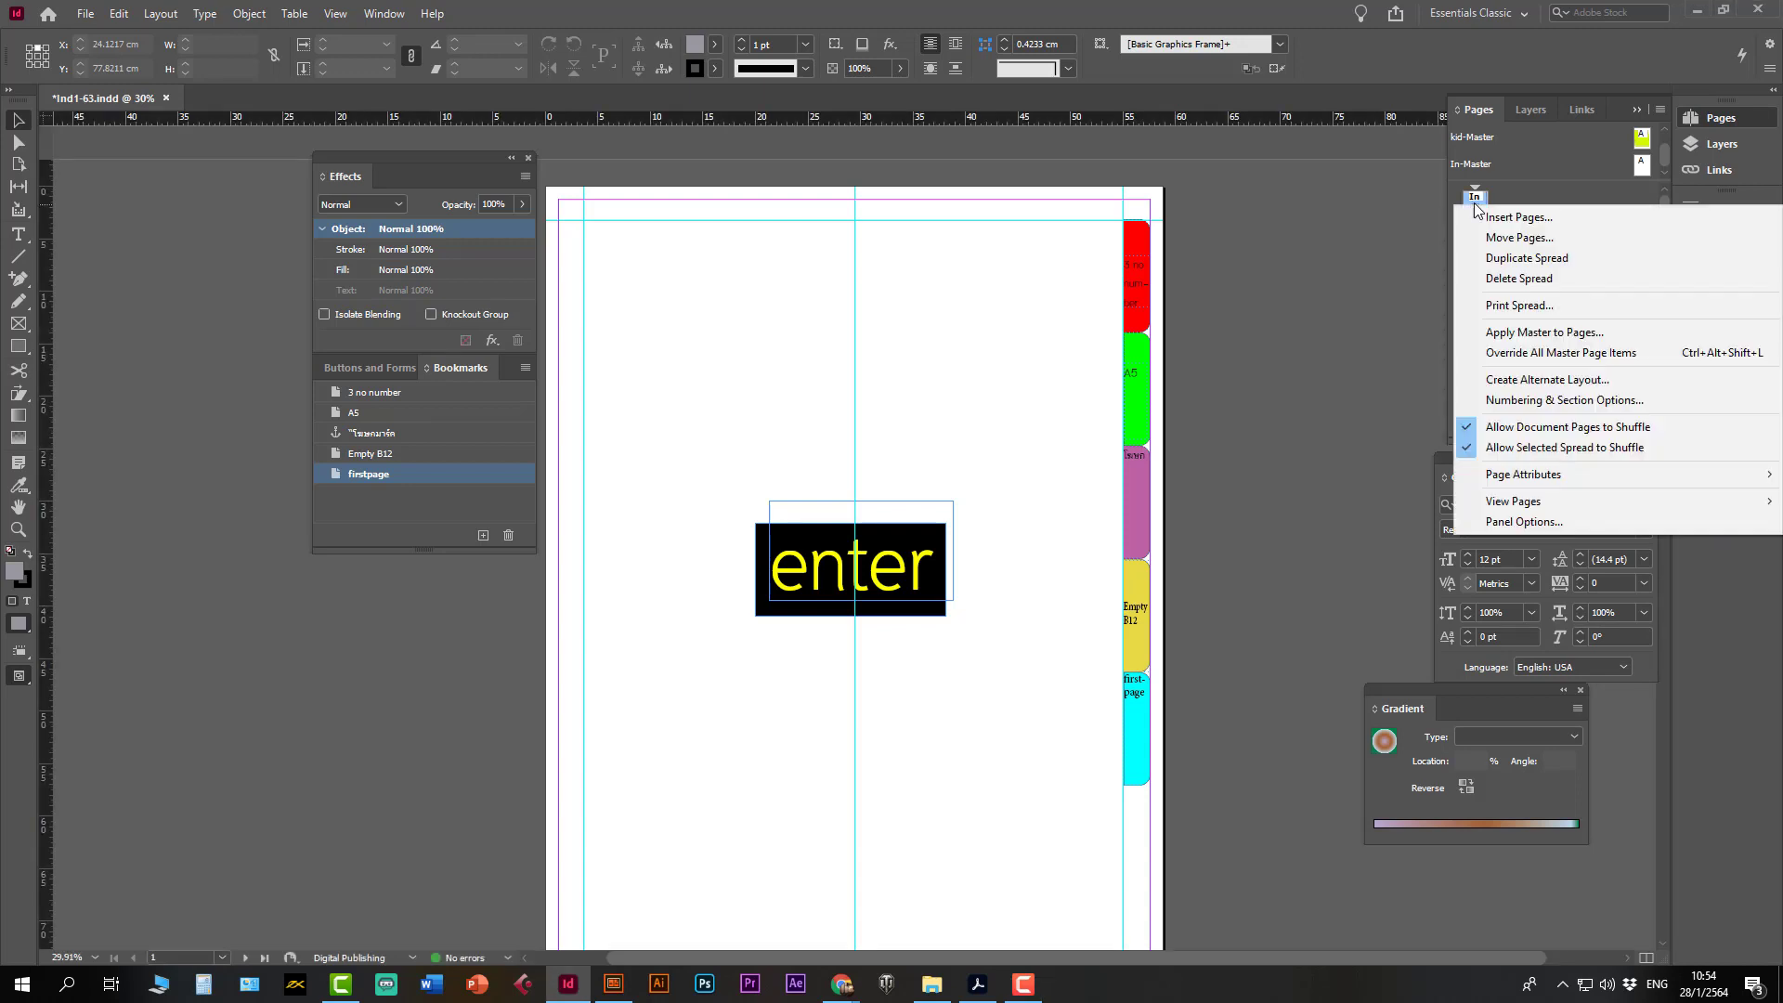
click(1537, 335)
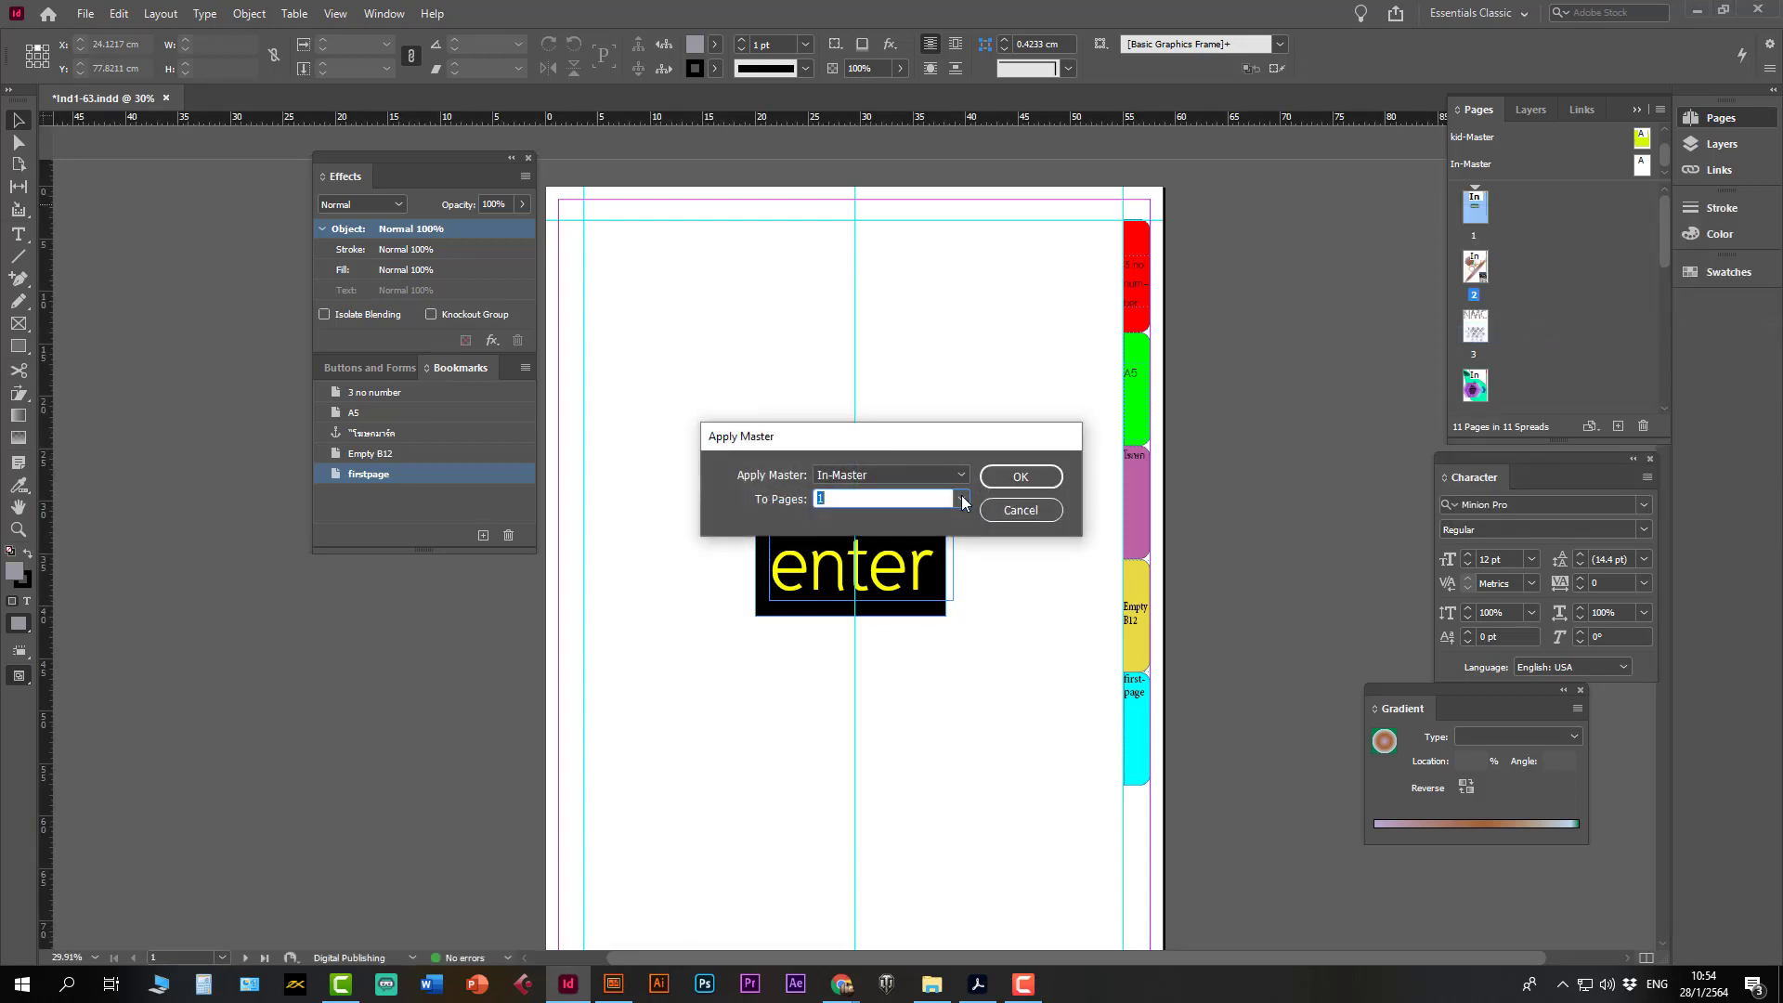
click(931, 477)
click(904, 492)
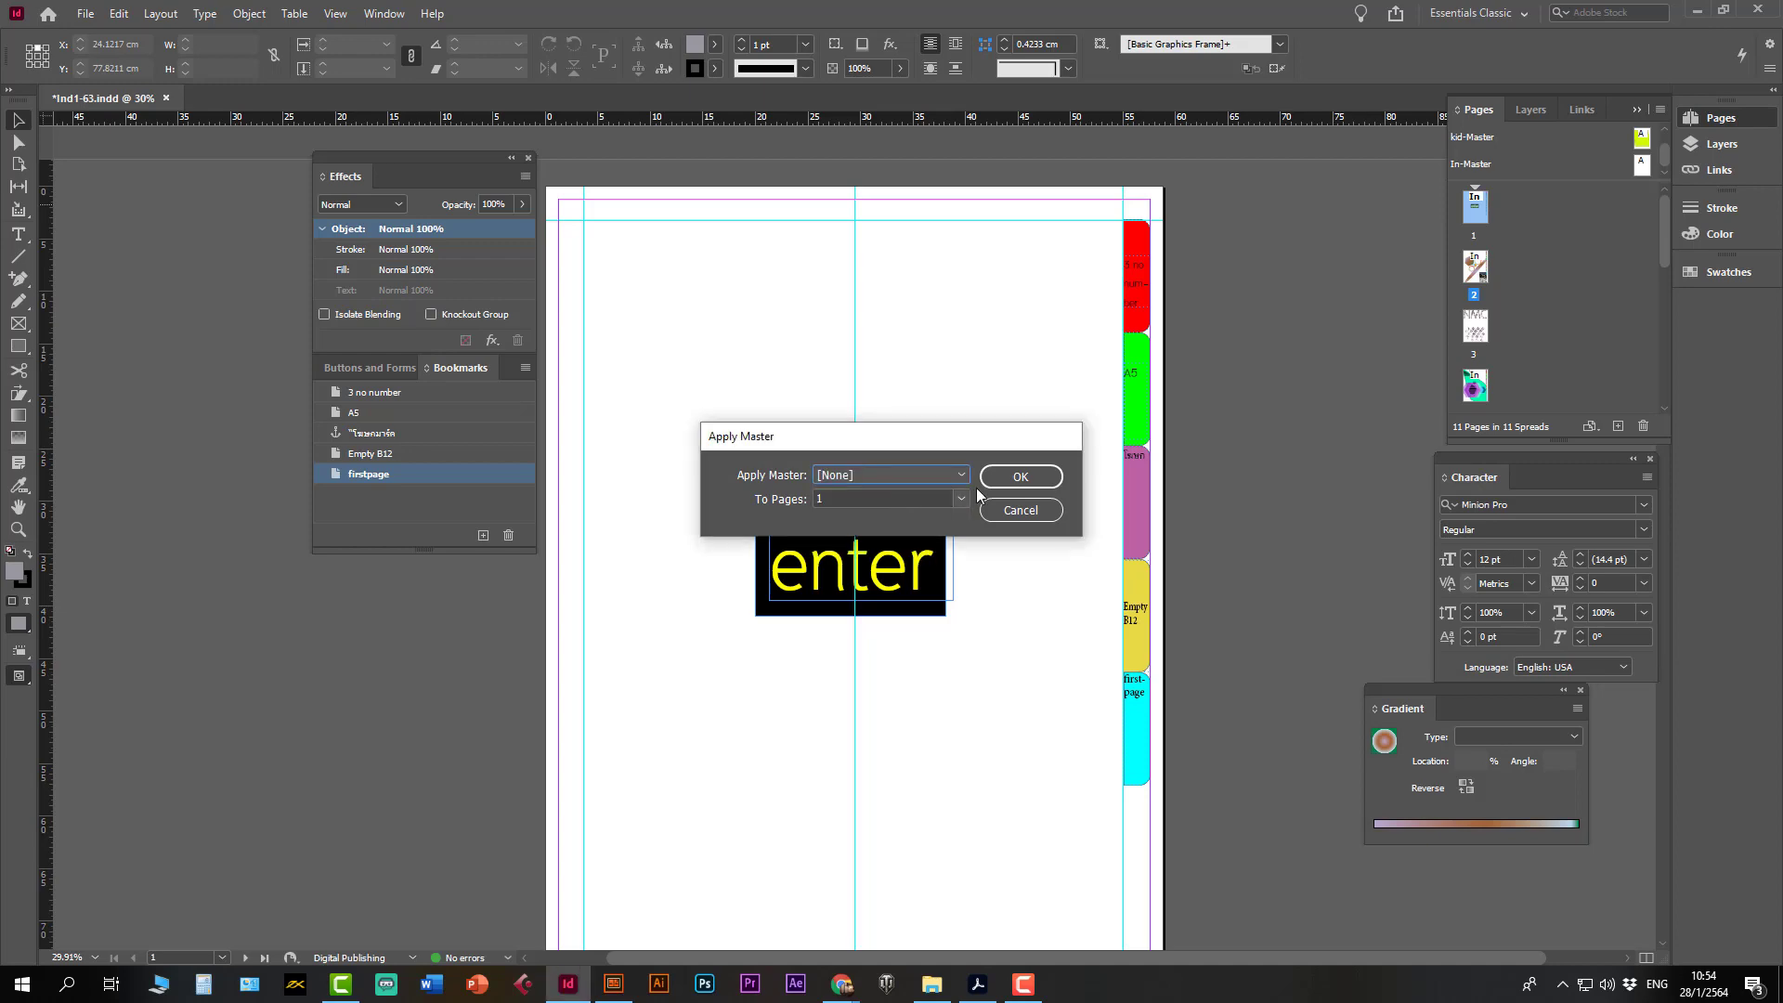
click(1011, 477)
- Apply the [None] master to page 2
scroll(975, 545, down, 10)
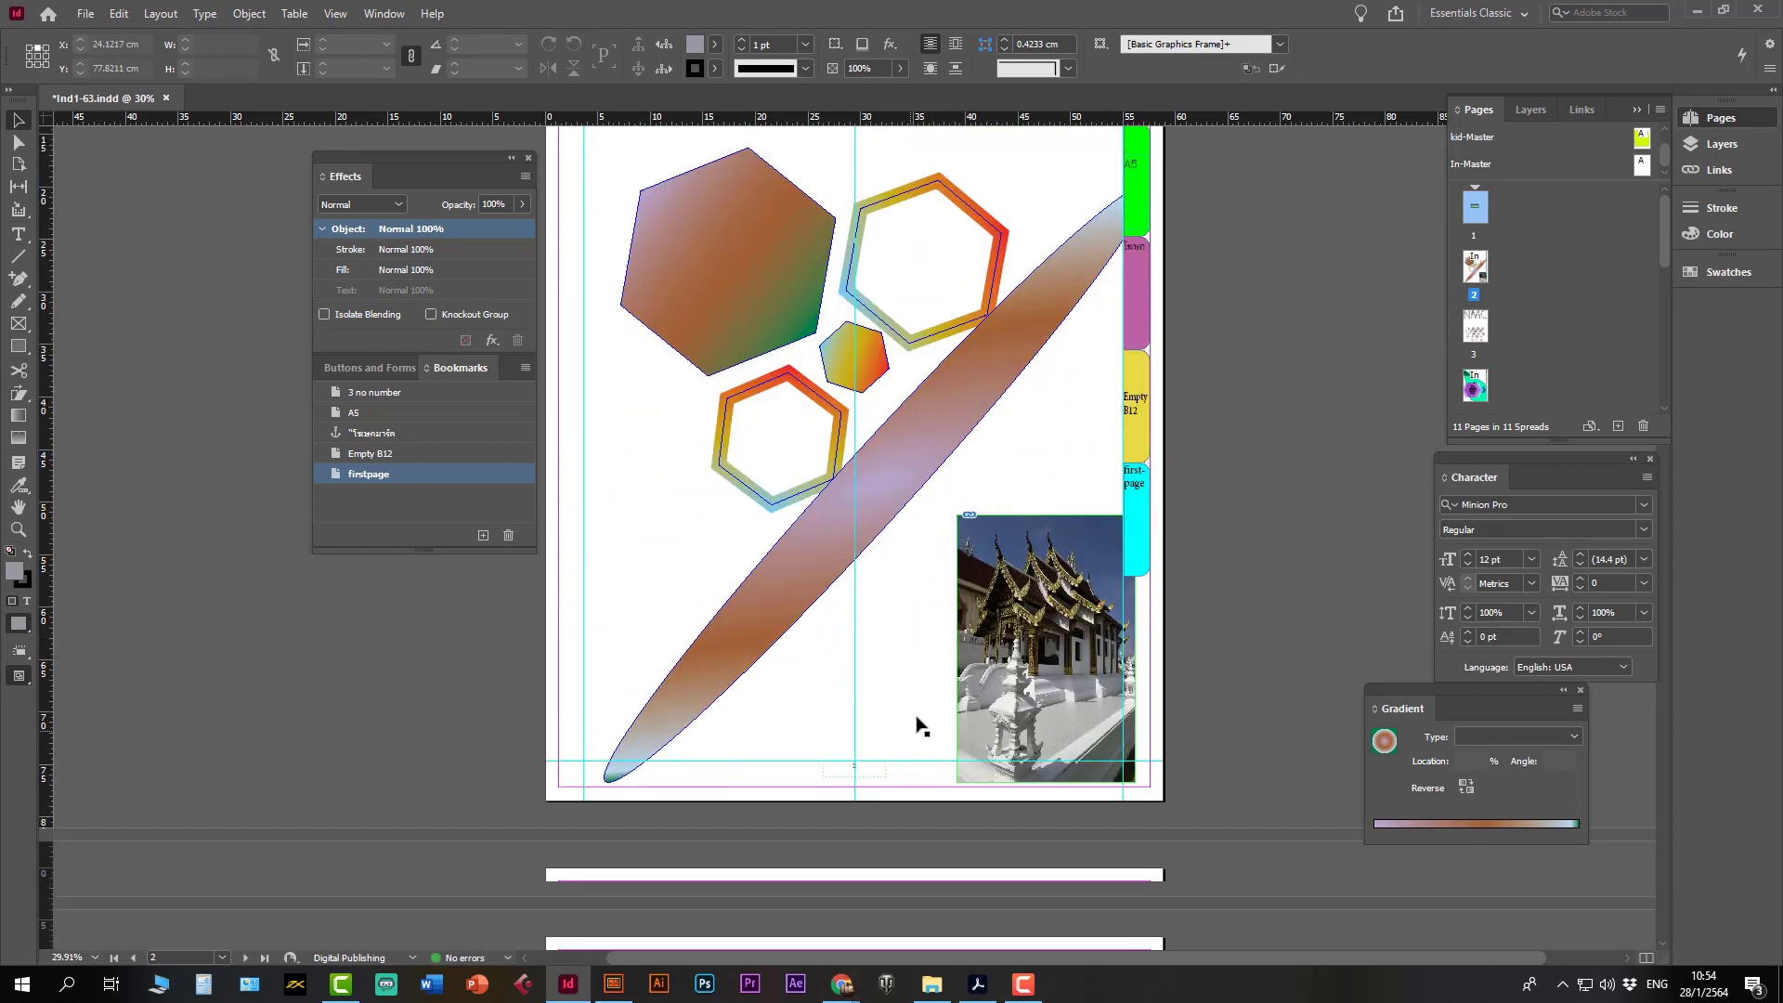
scroll(915, 734, down, 3)
click(915, 689)
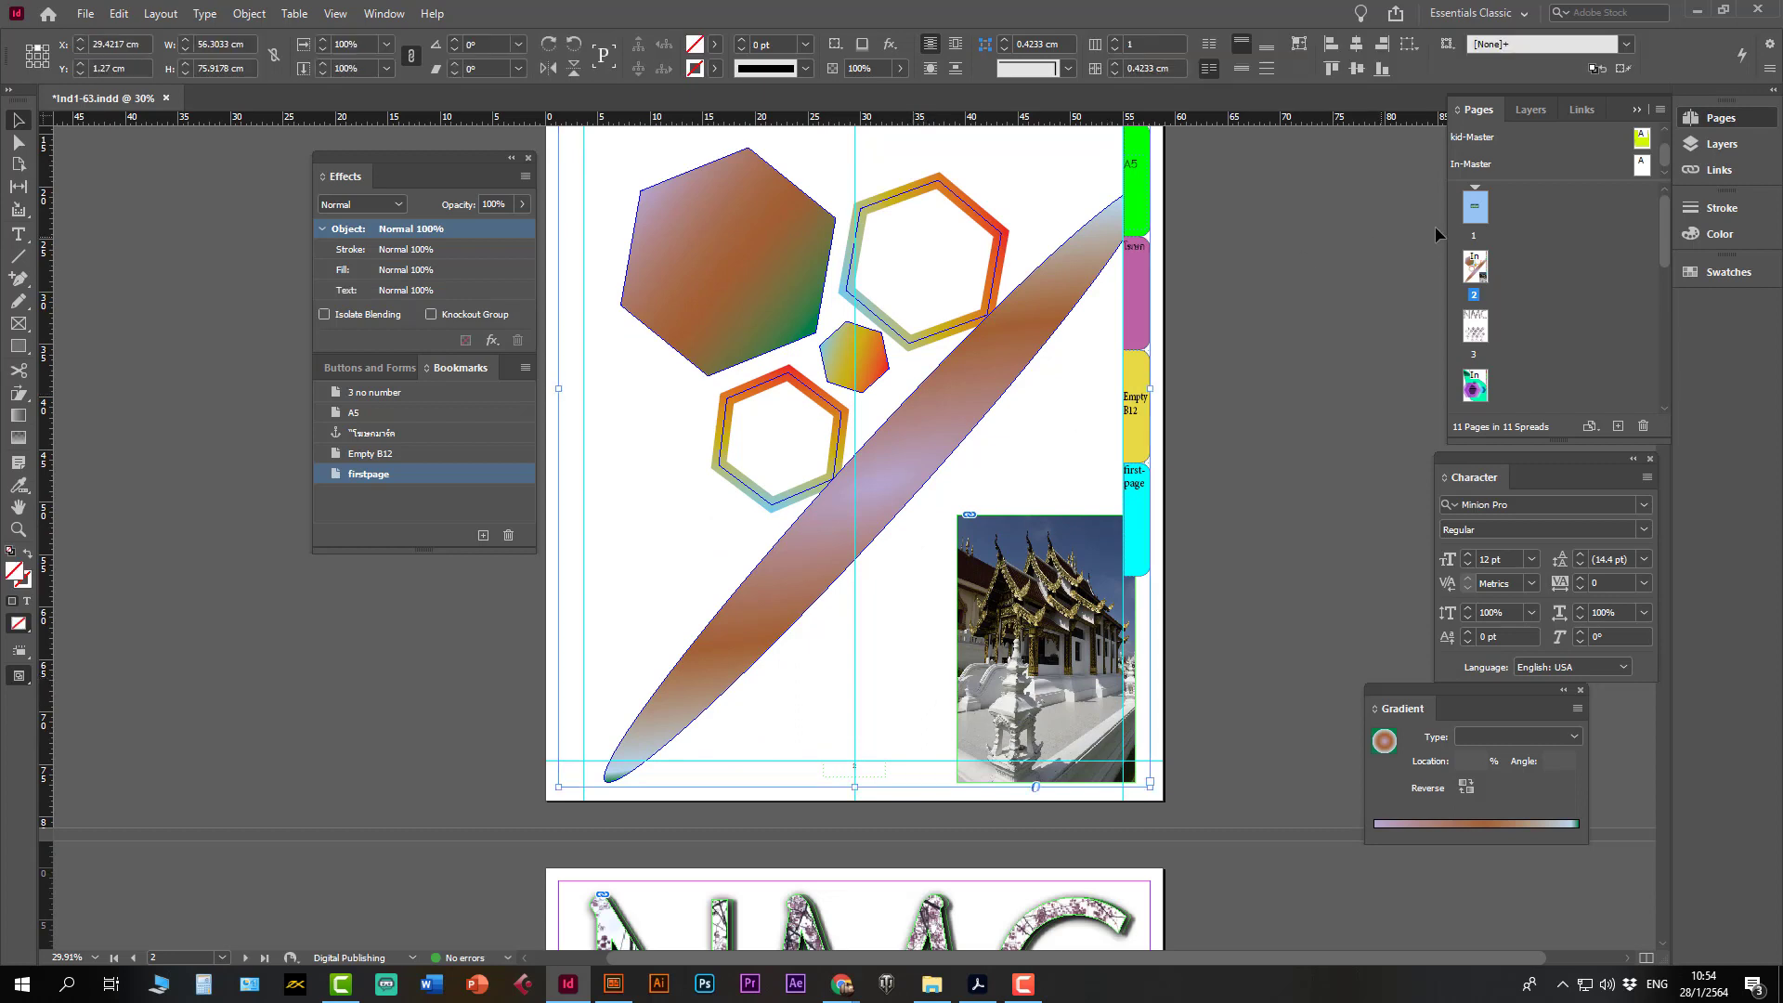
double_click(1475, 267)
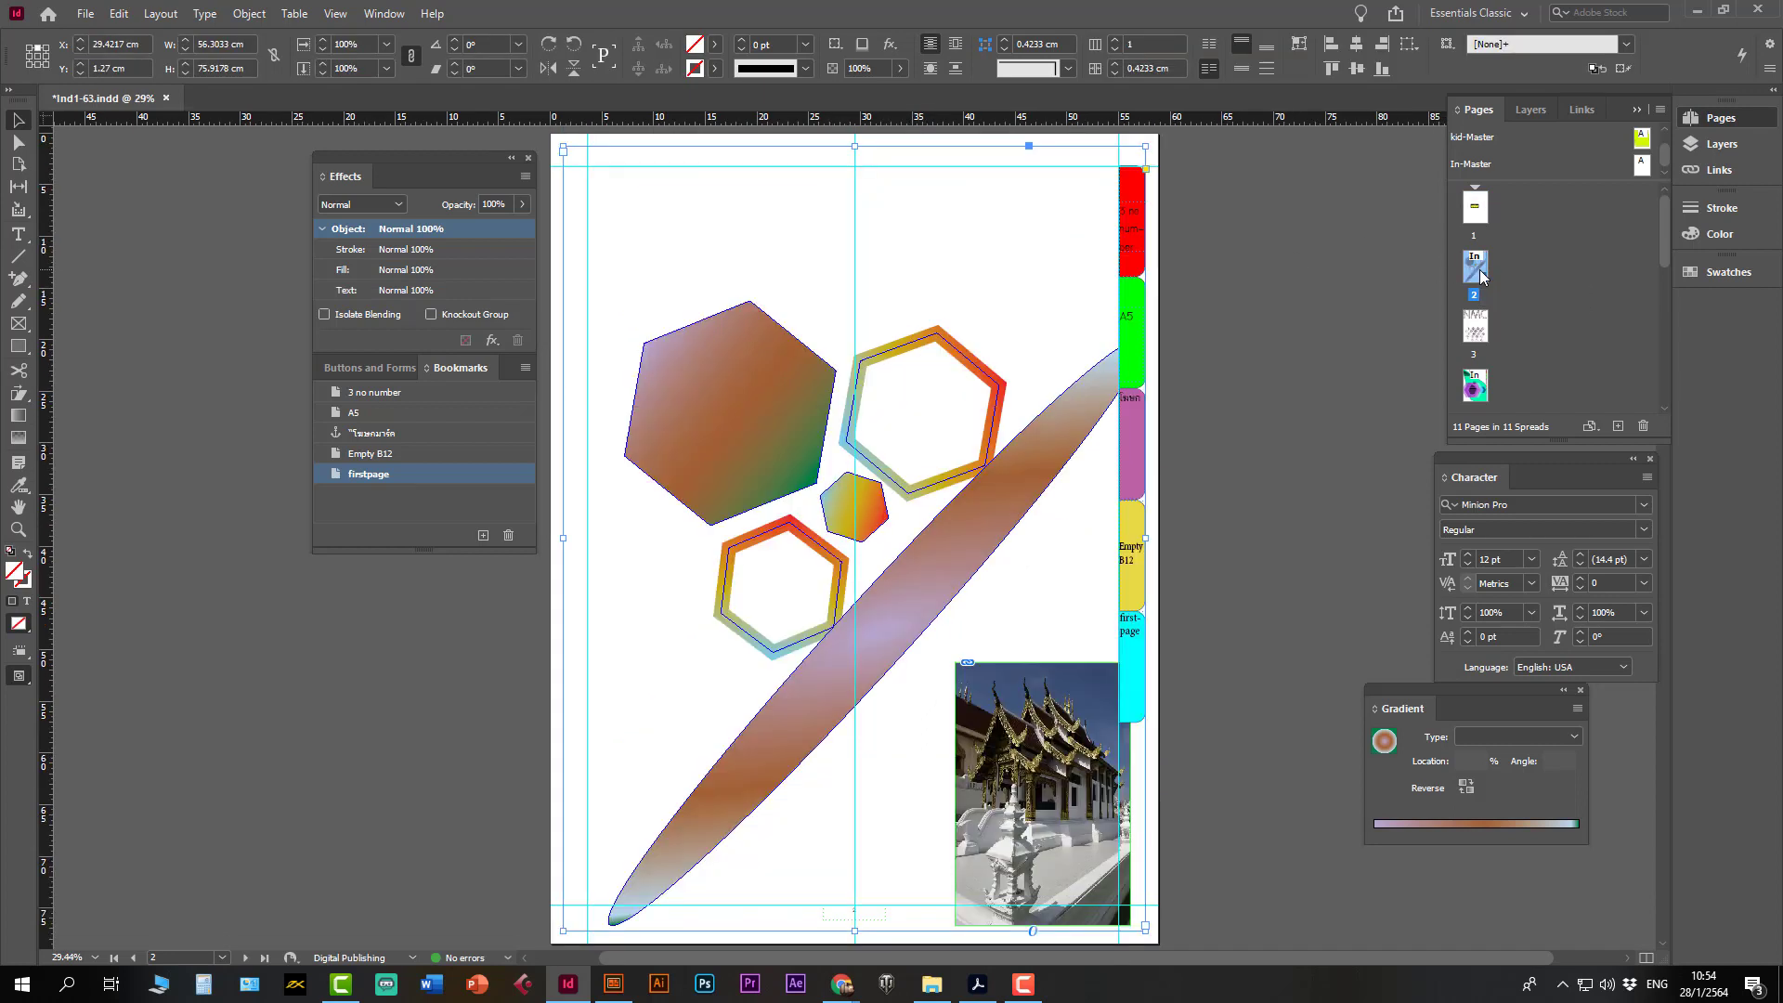
right_click(1475, 278)
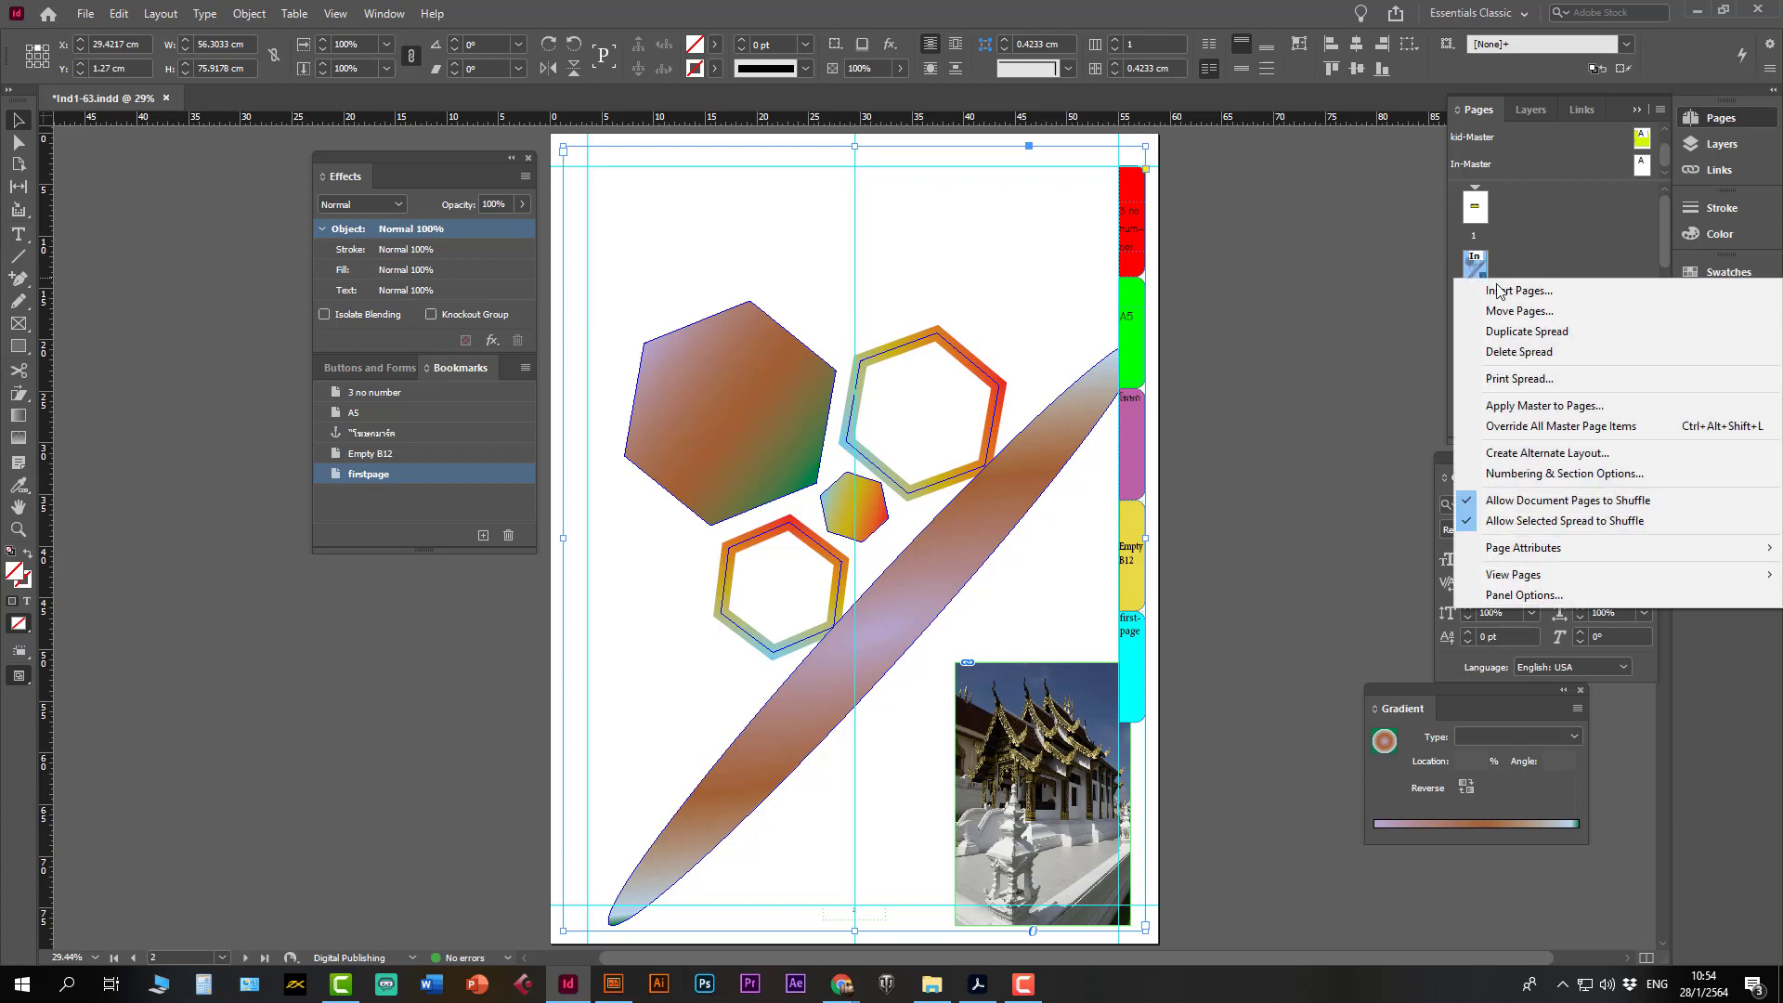
click(1551, 406)
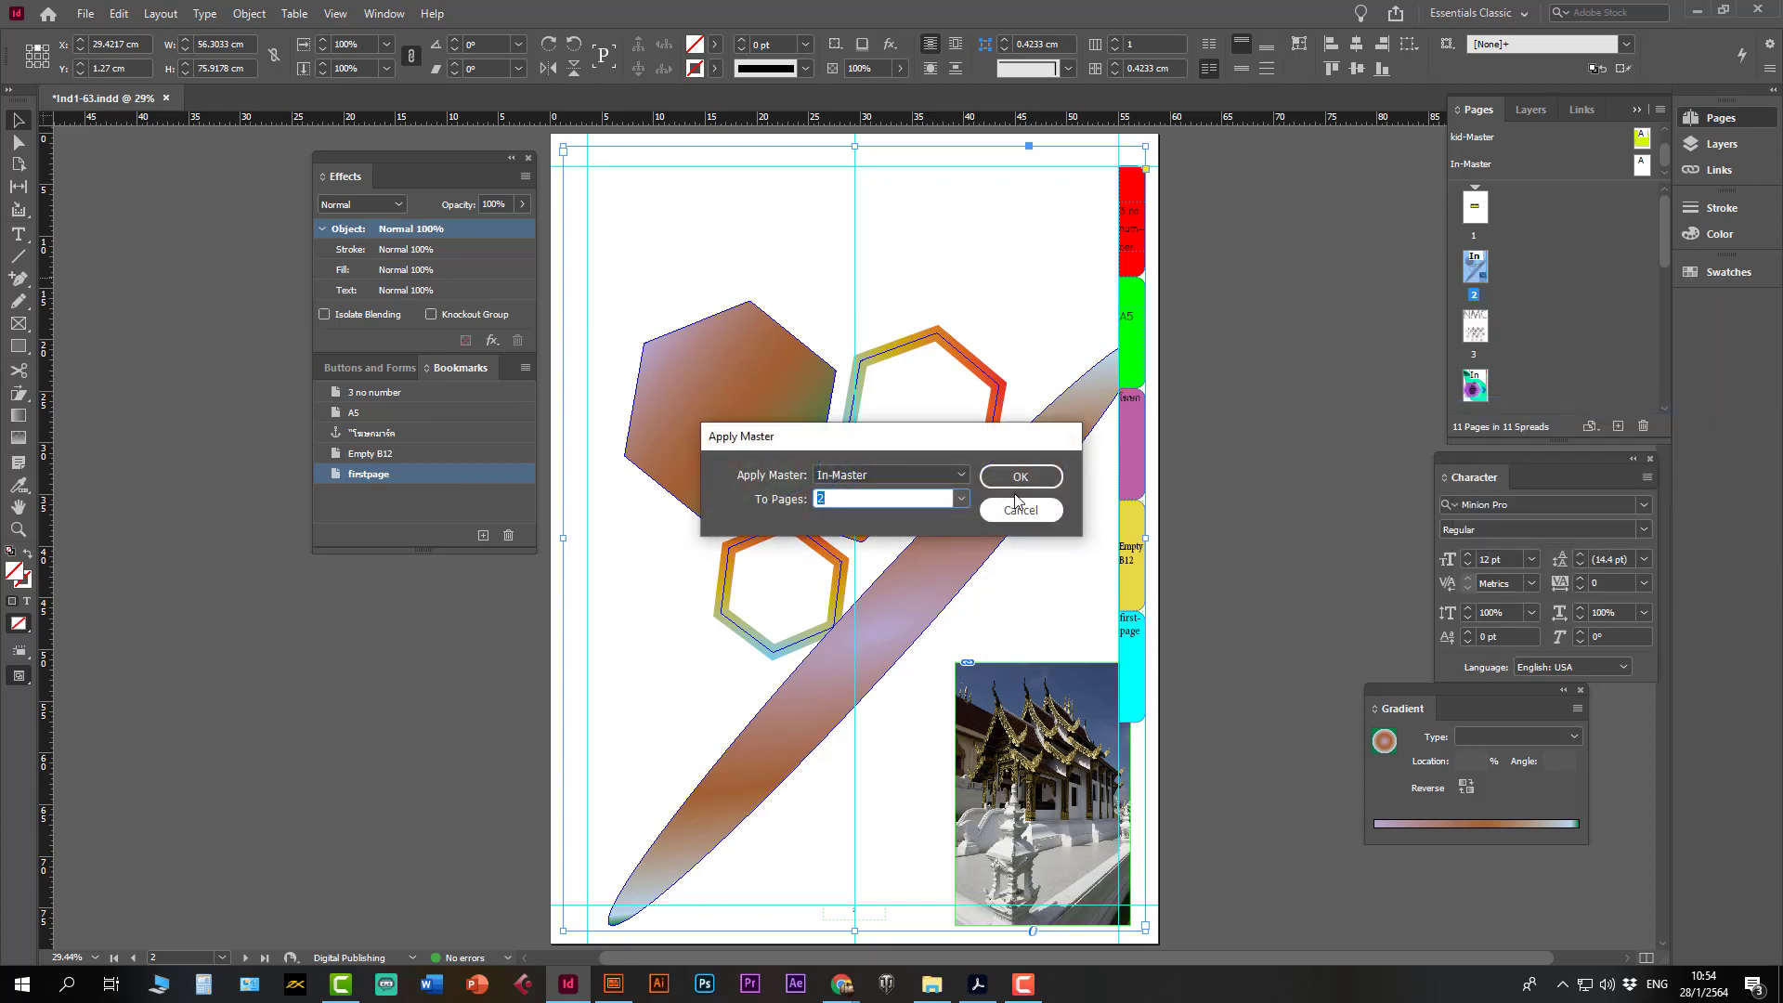
click(962, 474)
click(908, 498)
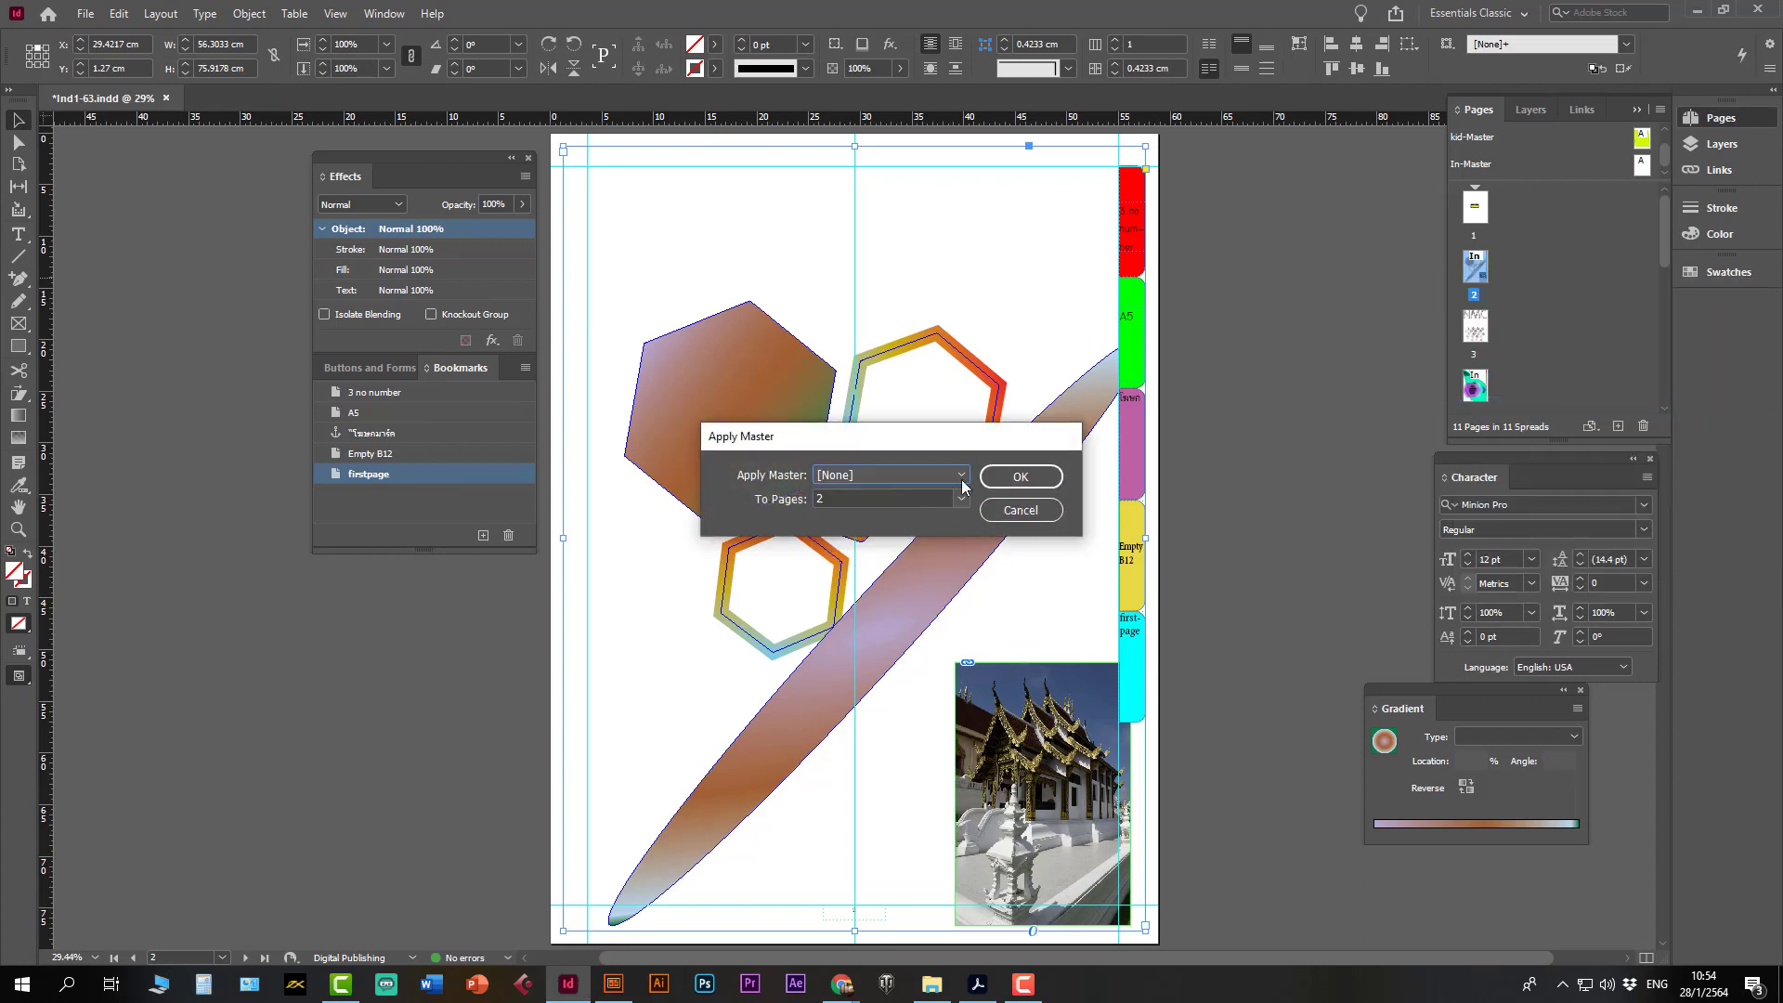
click(1001, 475)
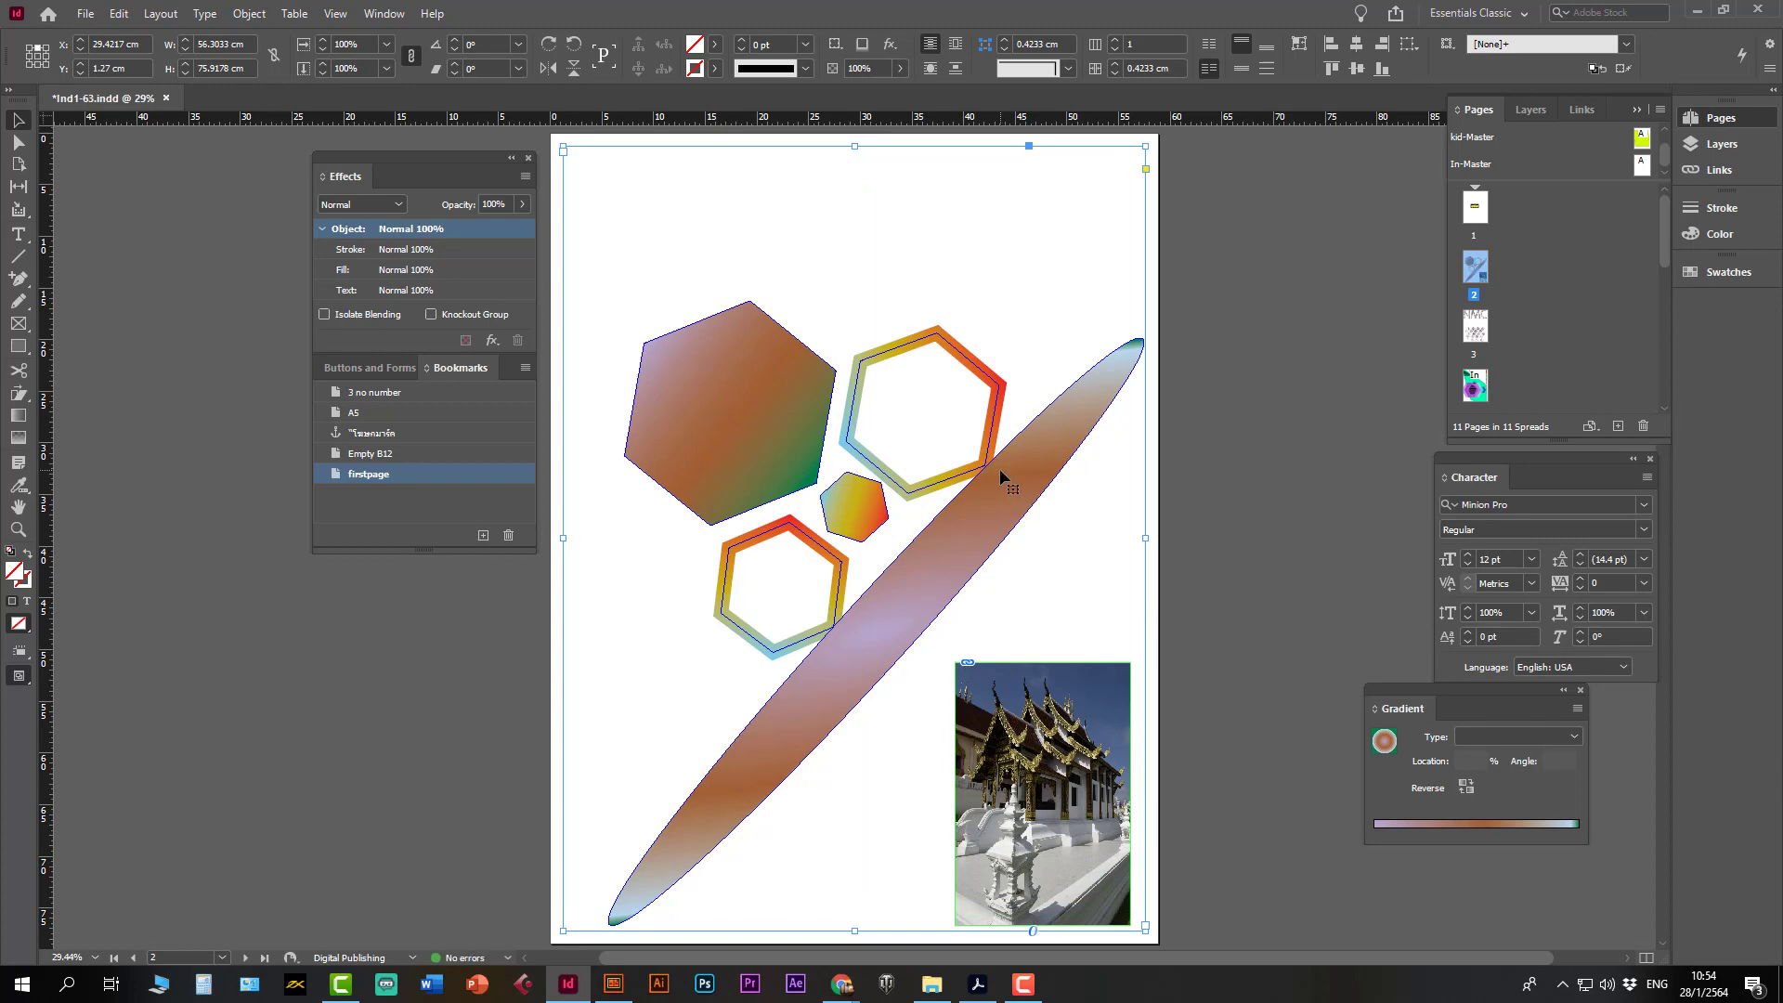
- Review pages 2 to 4 and check which of them use In-Master
scroll(1054, 729, down, 10)
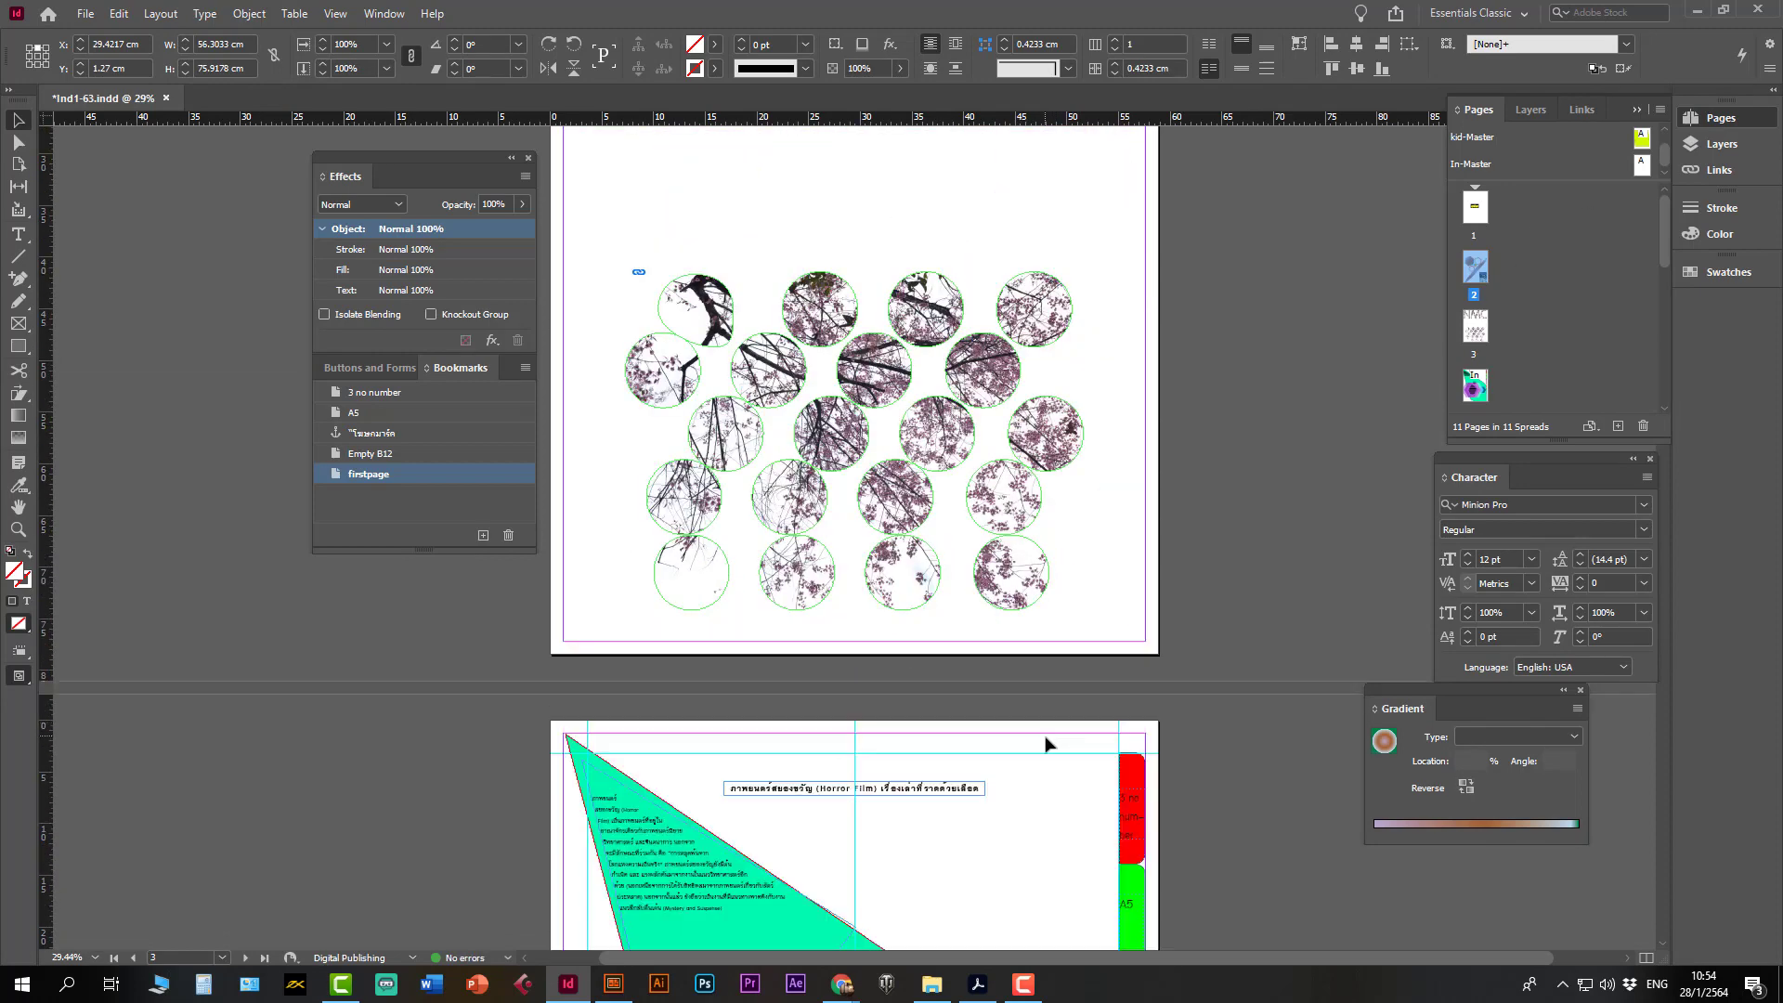
scroll(1046, 743, down, 5)
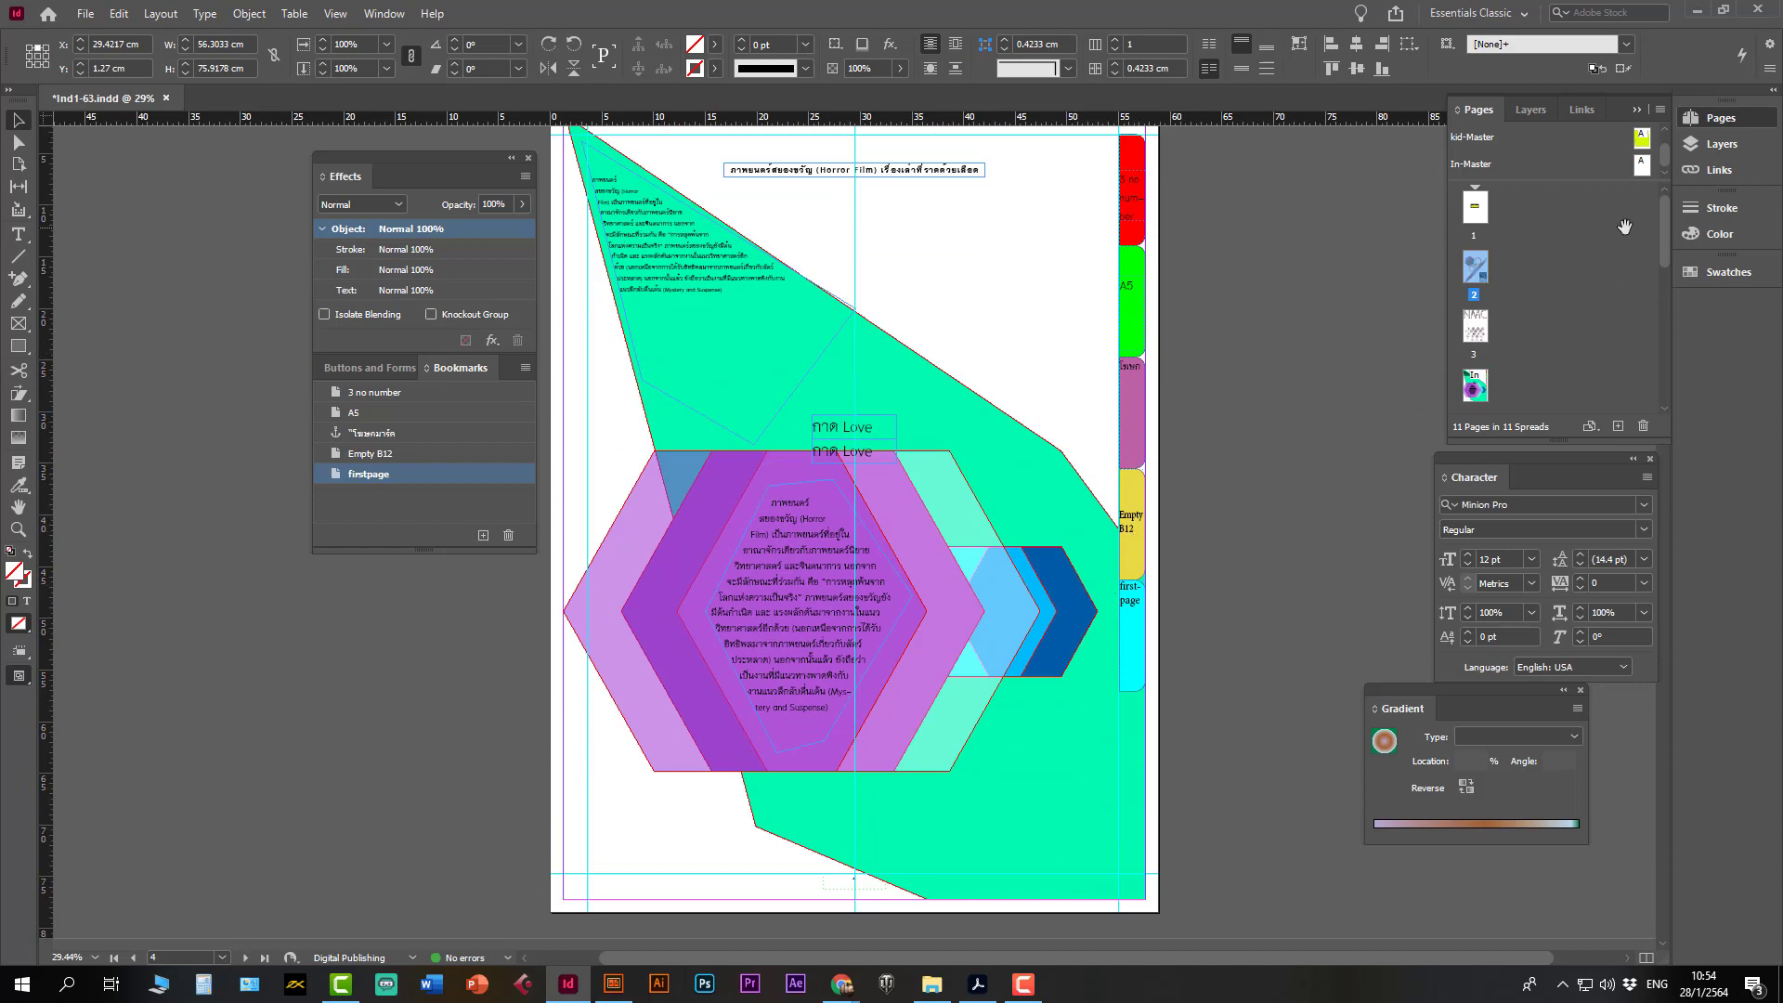
mouse_move(1664, 243)
mouse_down()
mouse_move(1663, 373)
mouse_move(1676, 249)
mouse_move(1672, 272)
mouse_up()
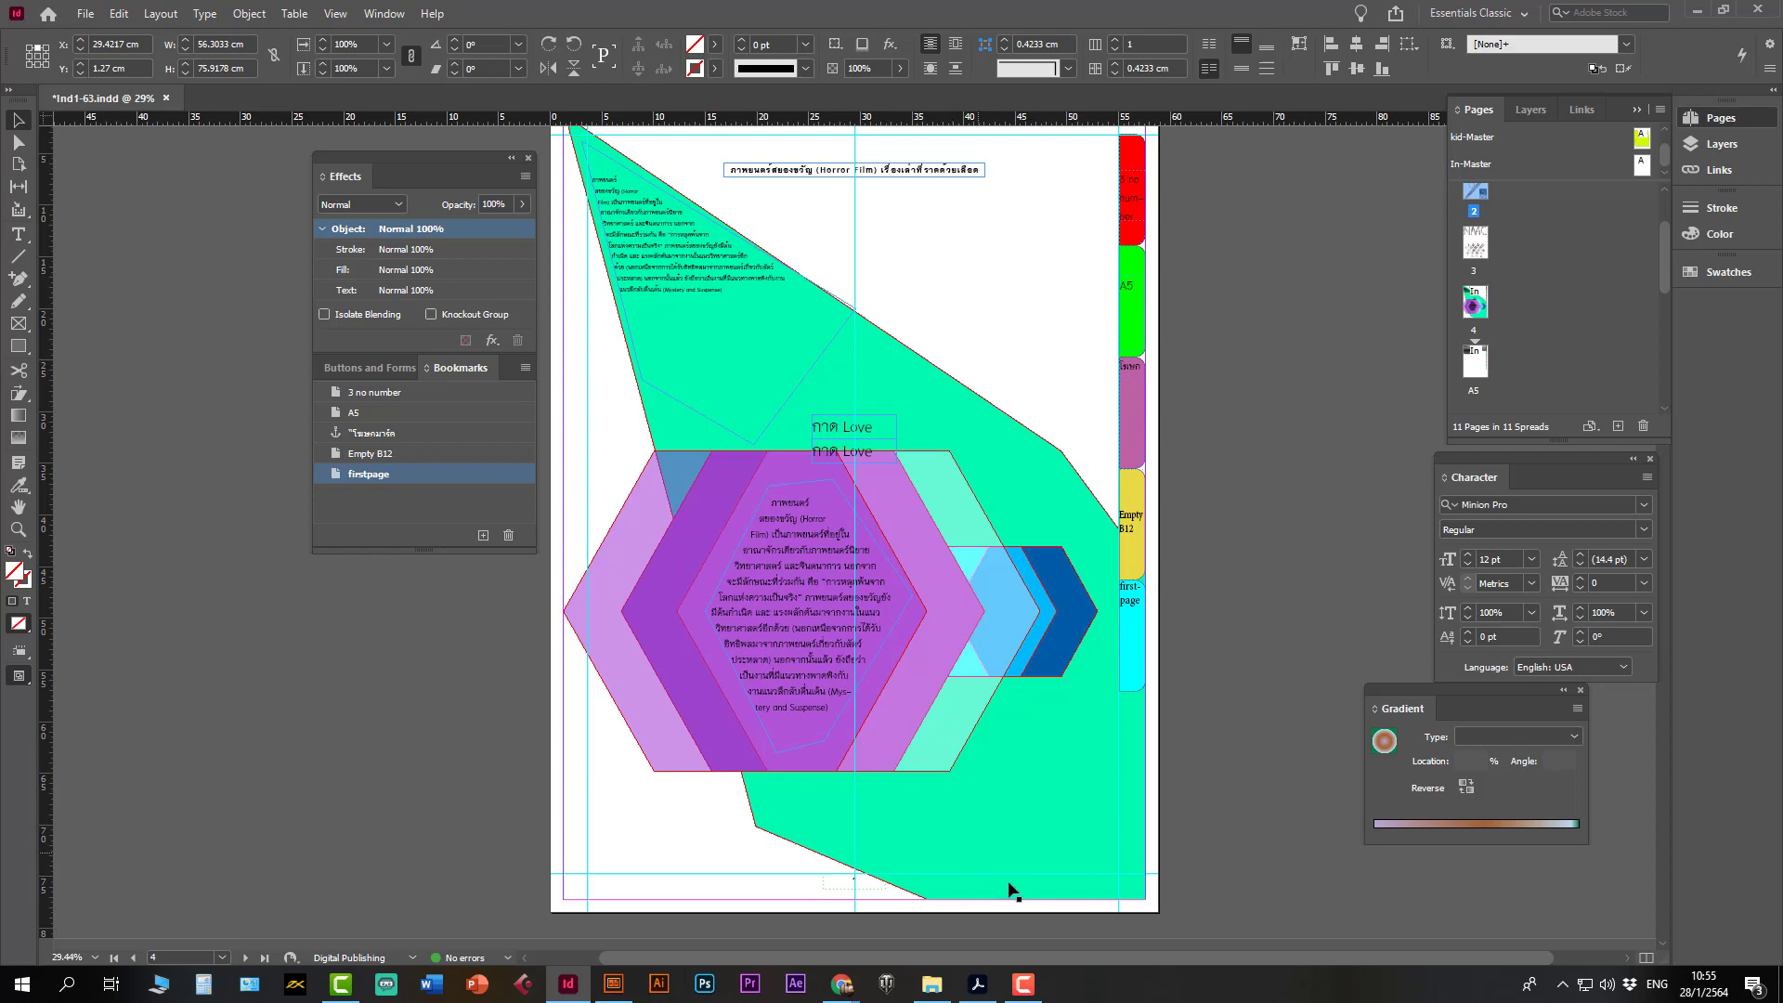
scroll(1486, 371, up, 3)
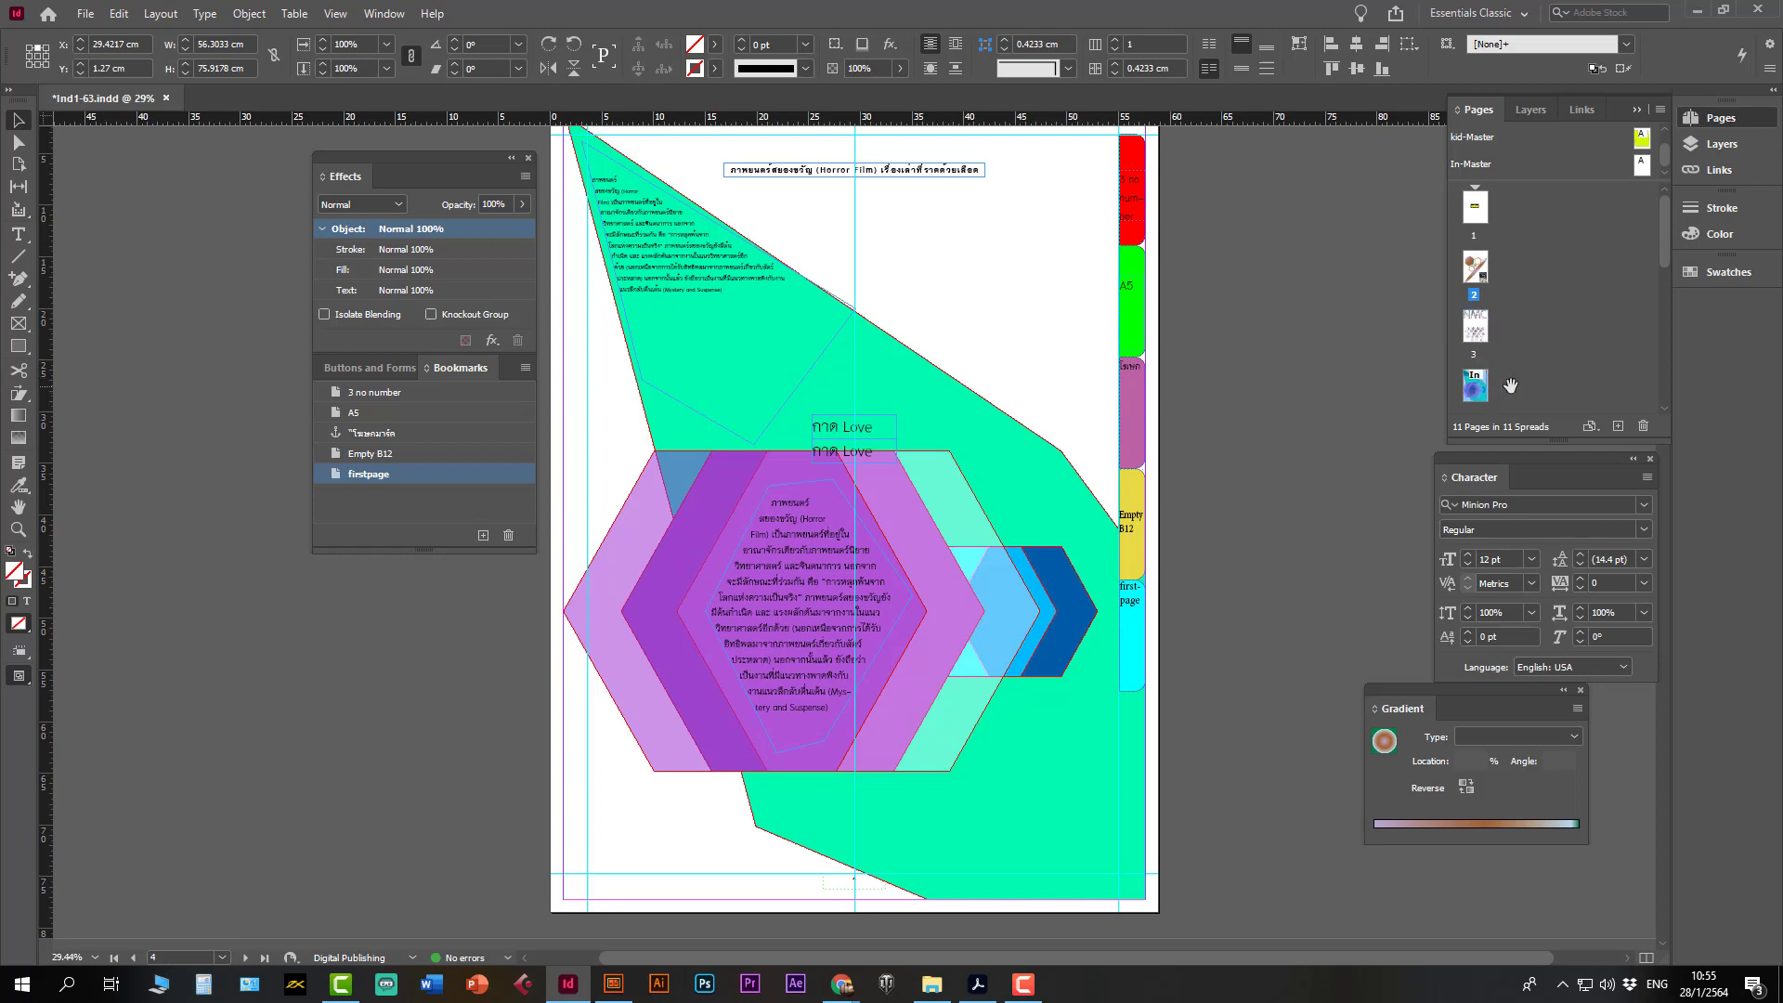
scroll(1477, 340, down, 1)
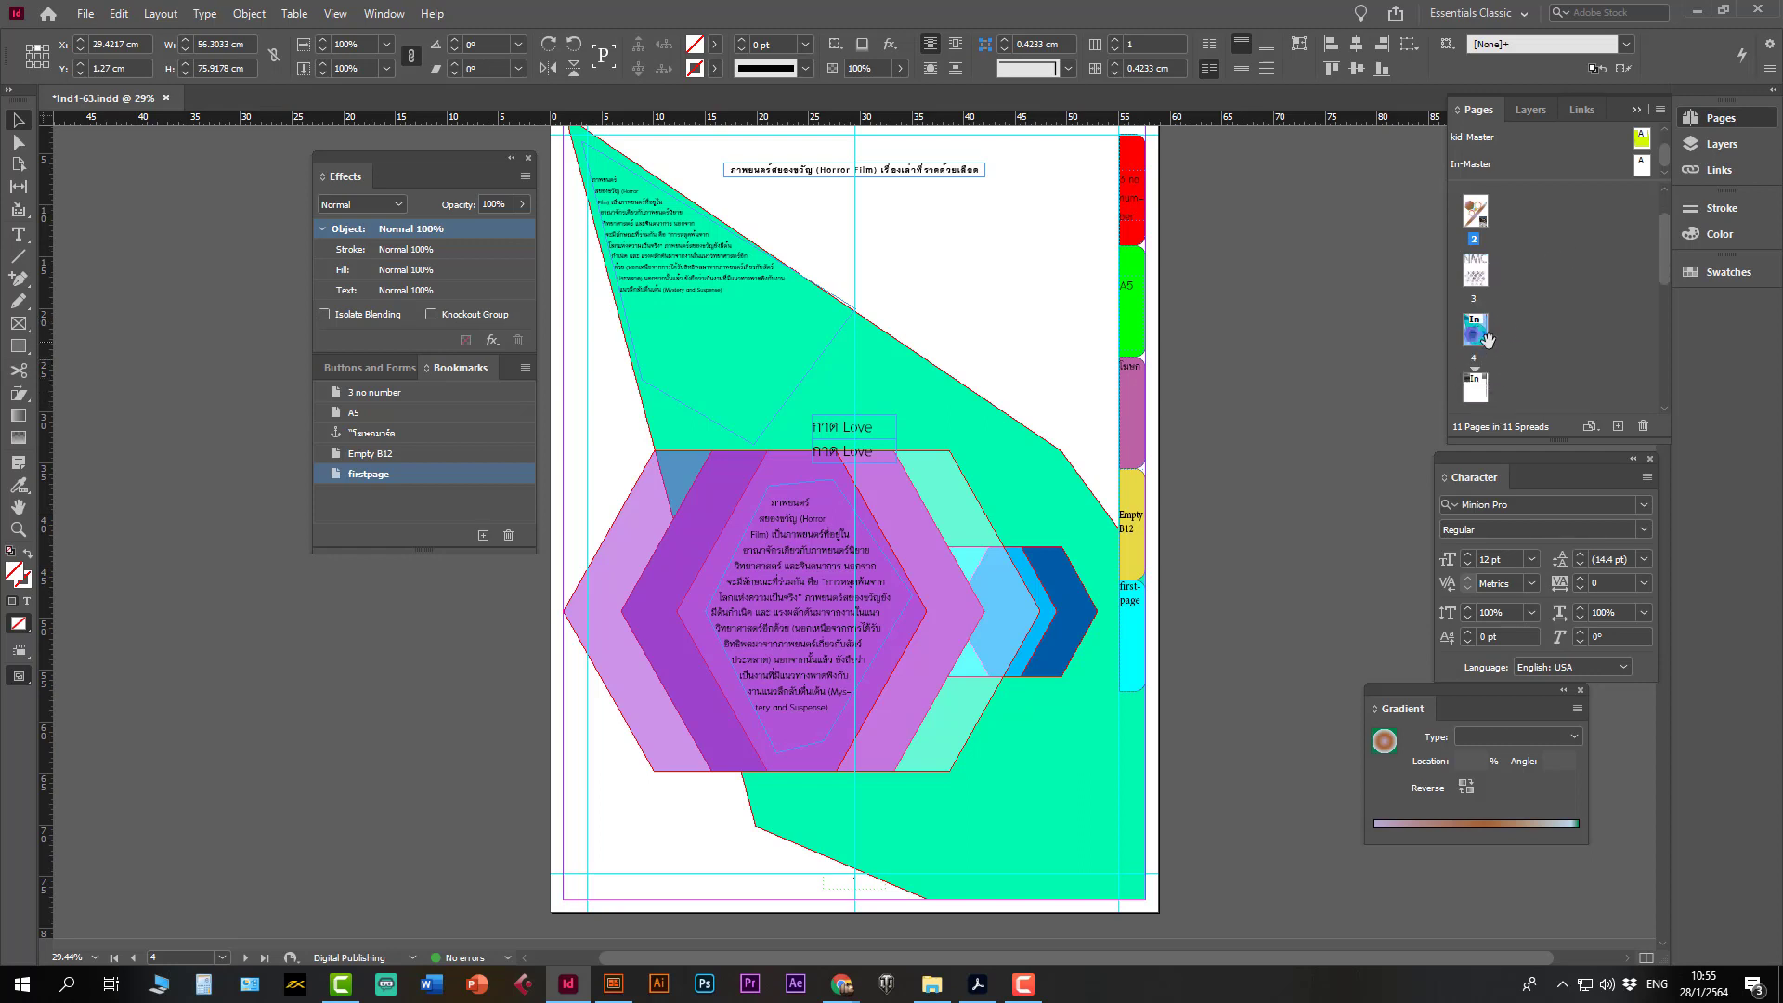
scroll(1478, 343, down, 1)
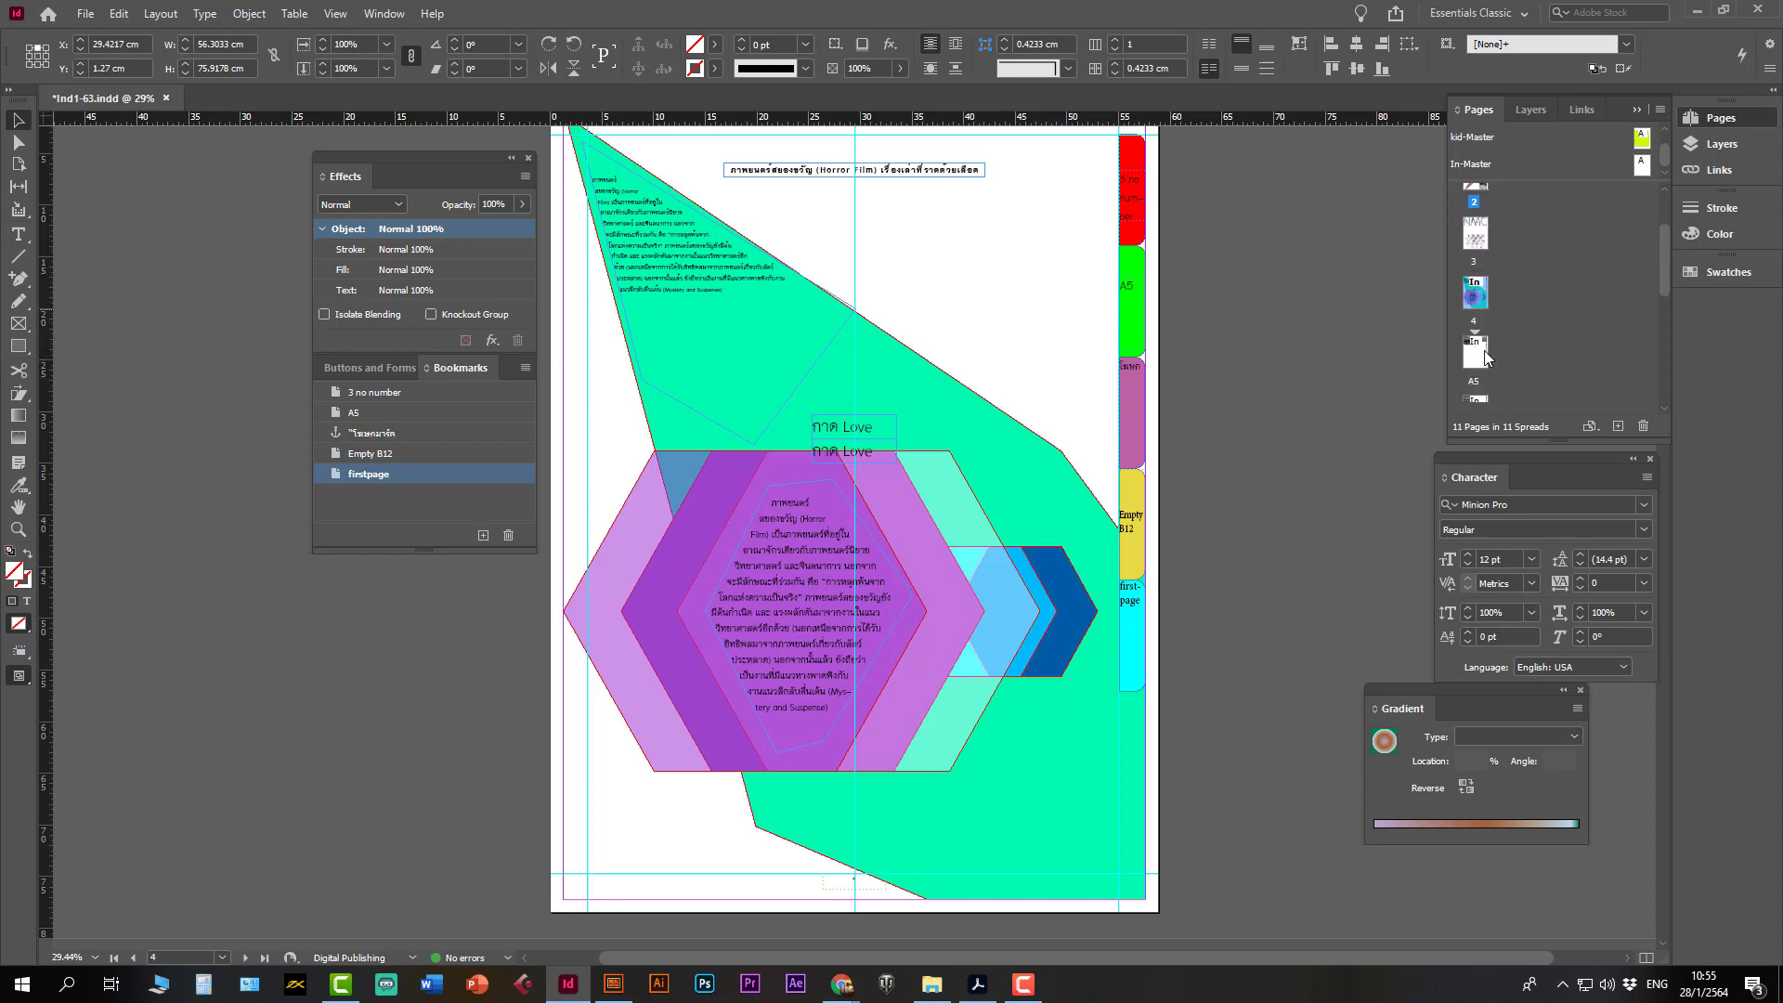
scroll(1034, 372, up, 5)
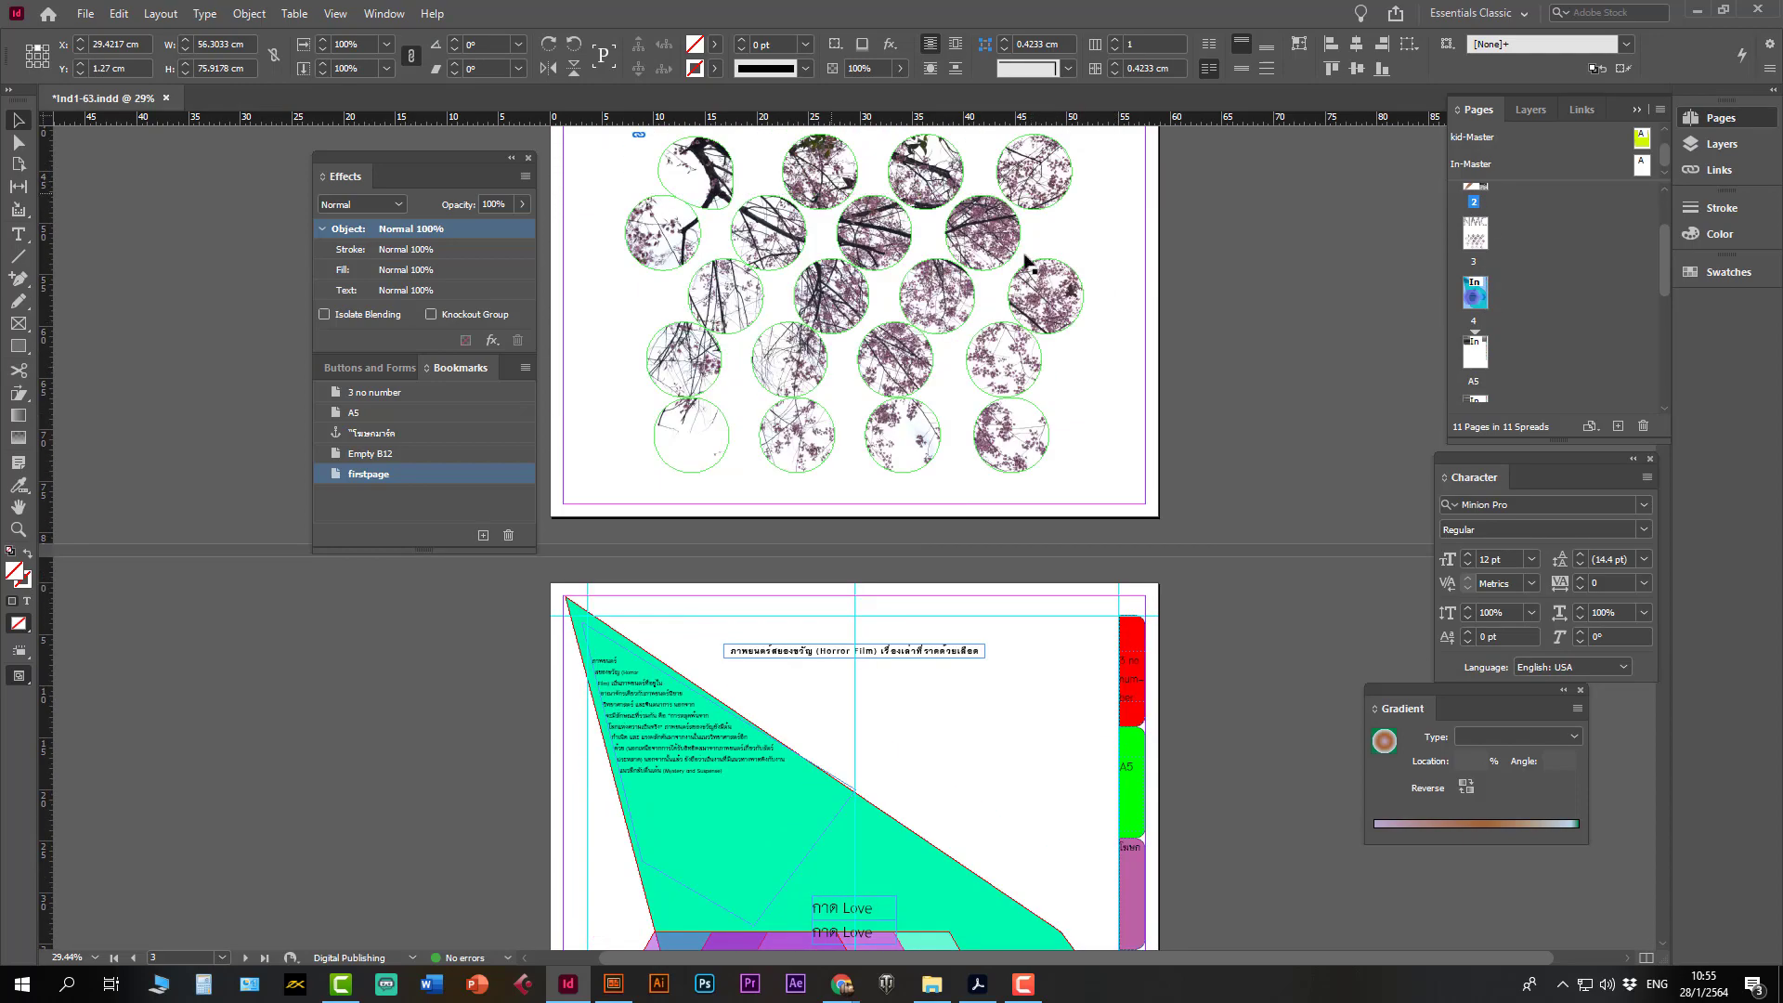
scroll(895, 401, up, 3)
scroll(895, 401, up, 6)
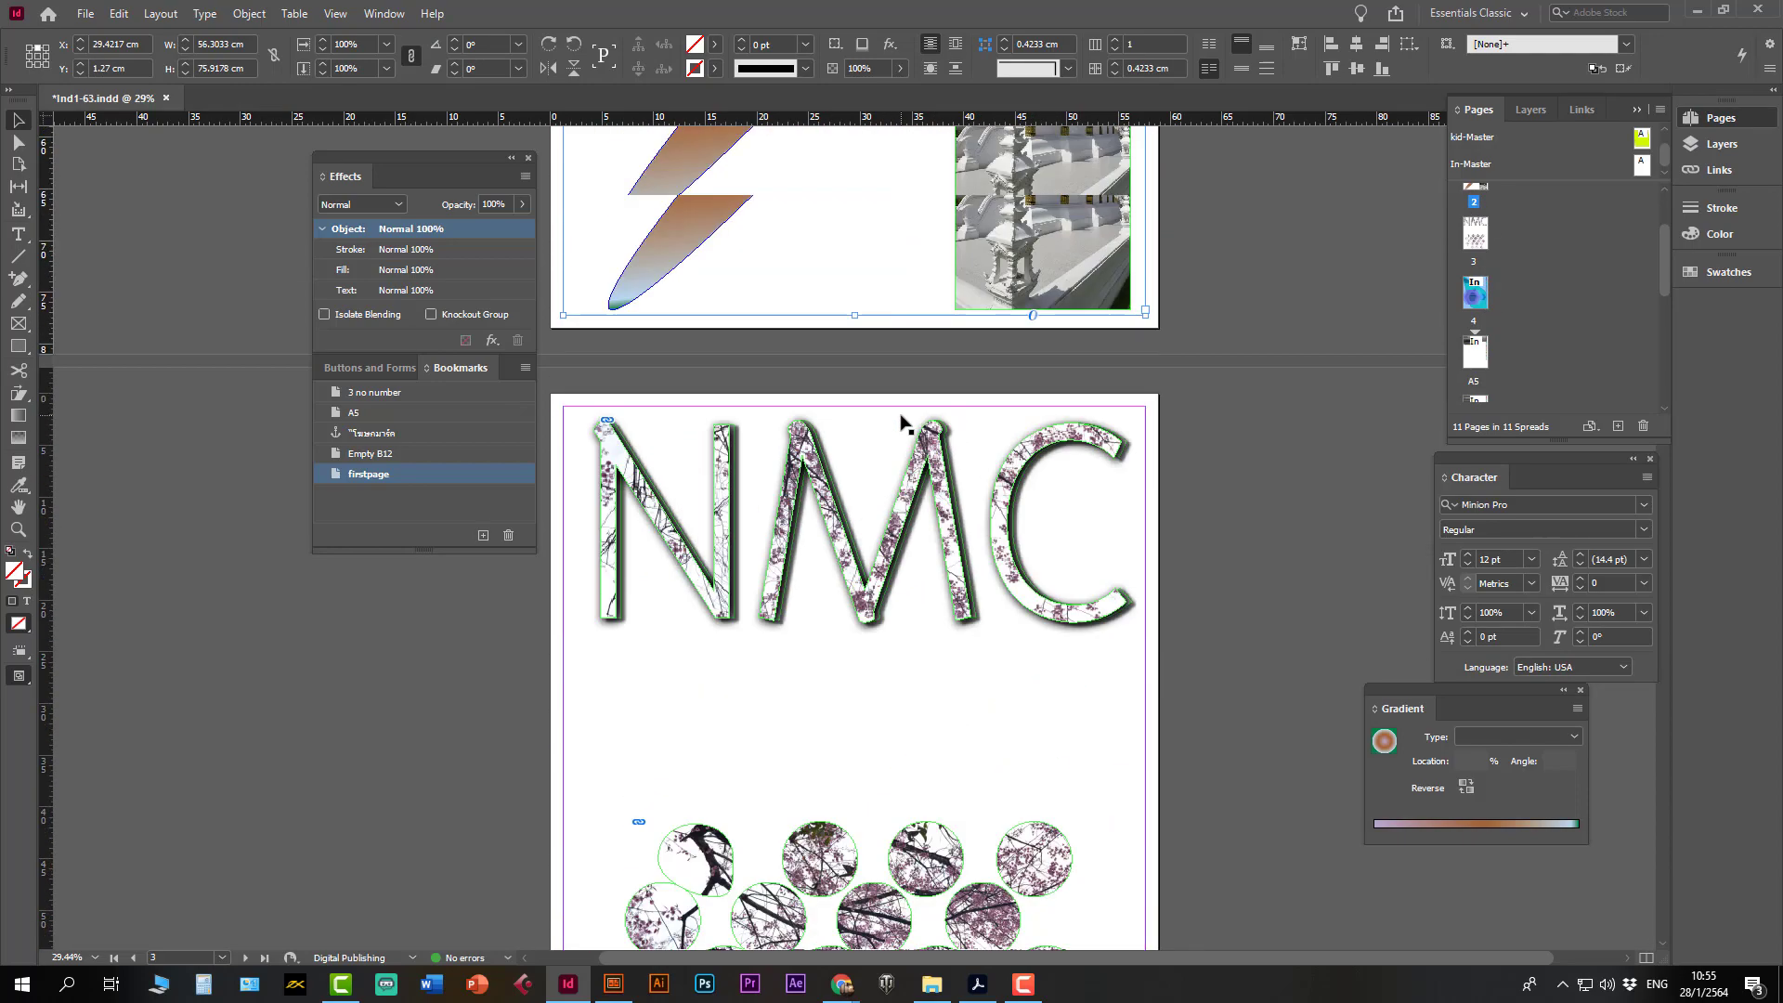
scroll(1017, 647, down, 9)
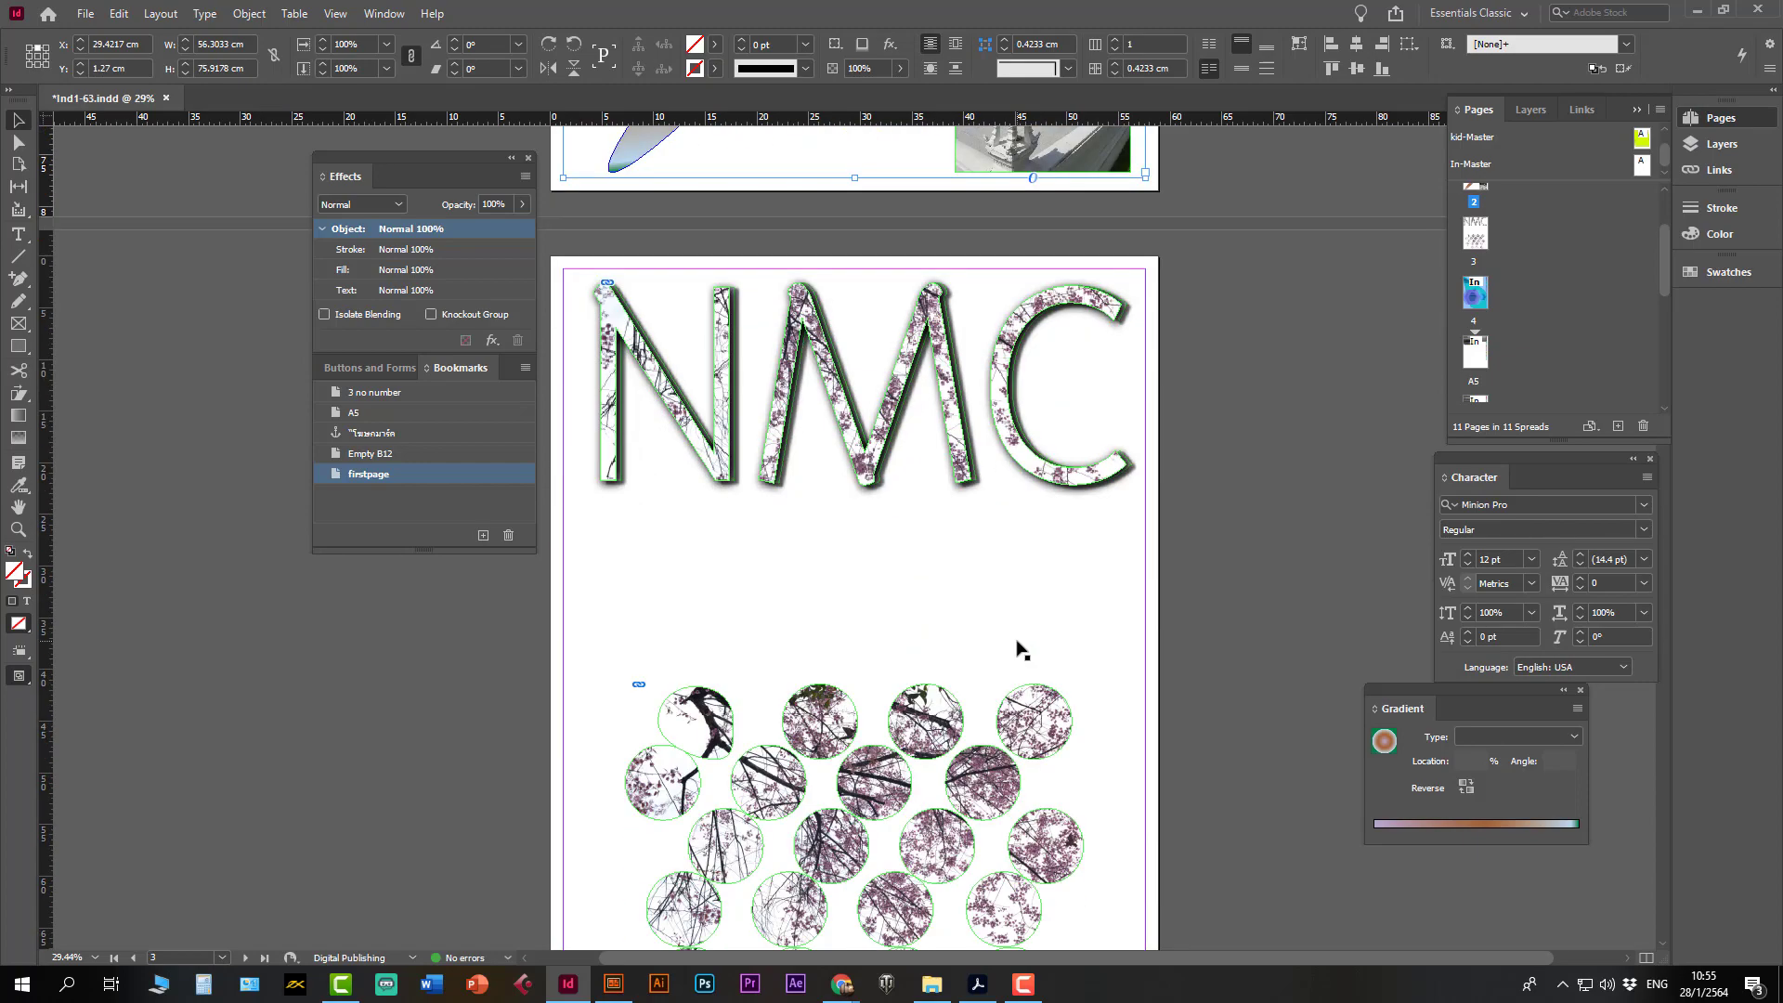
scroll(966, 630, up, 9)
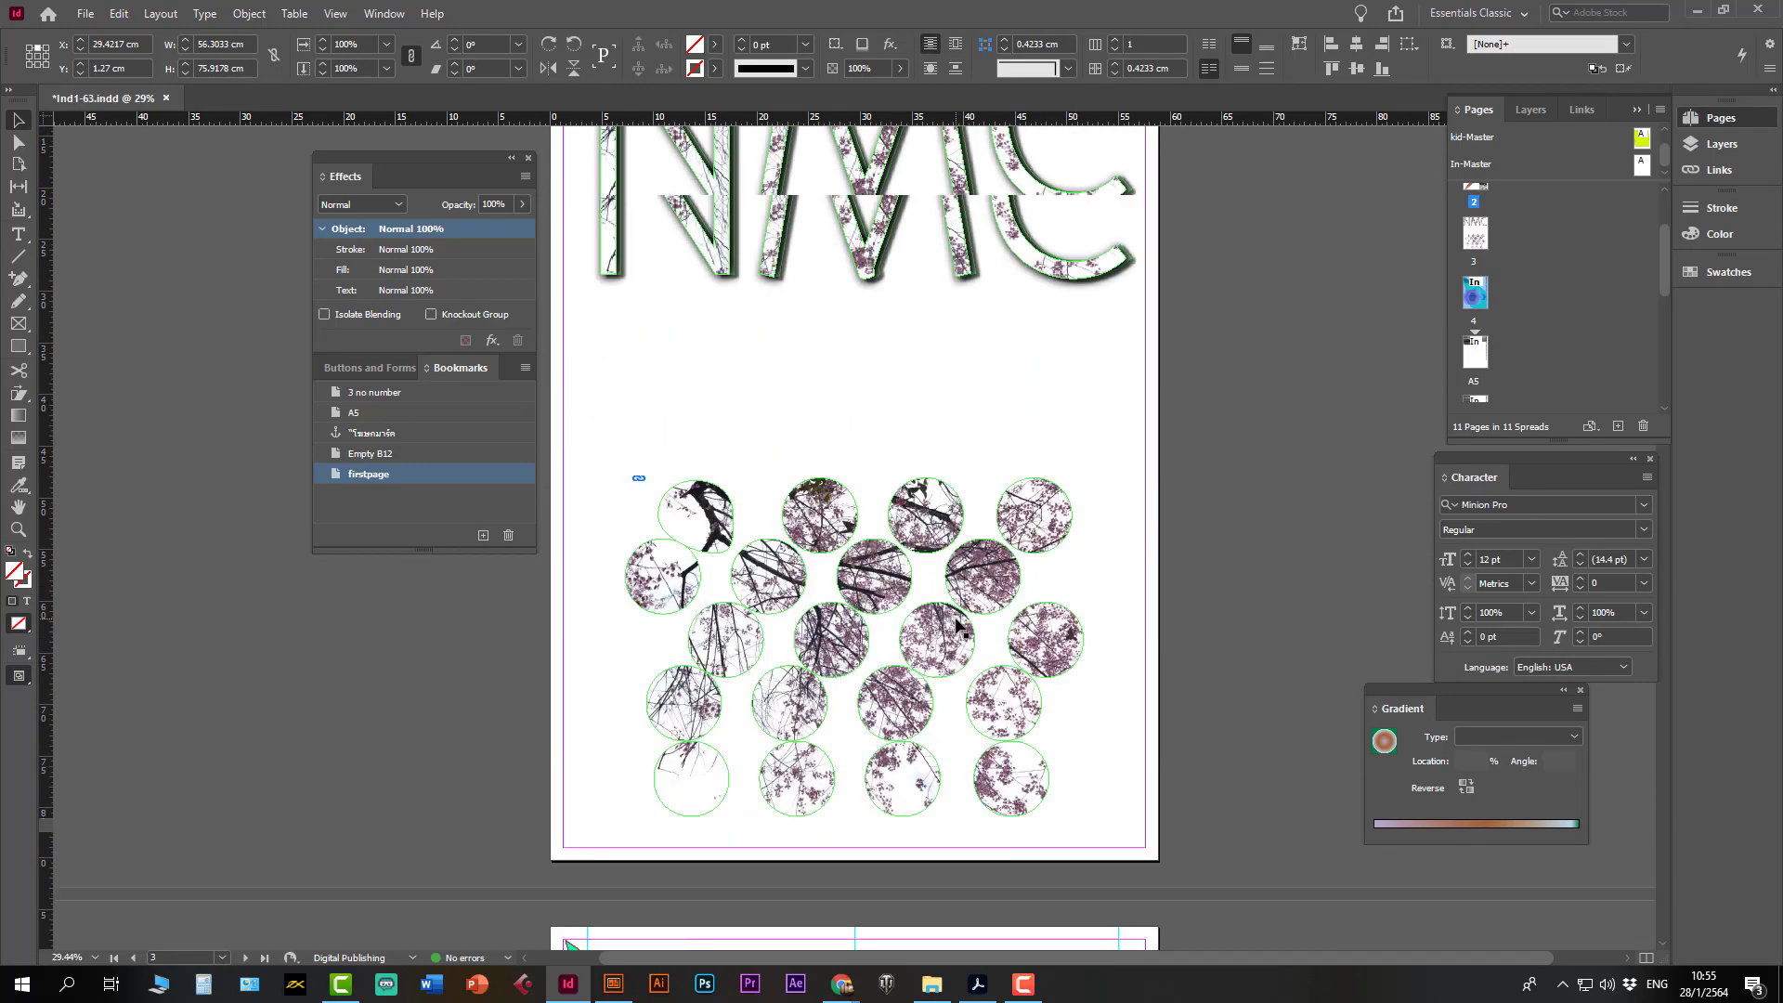
scroll(886, 367, up, 6)
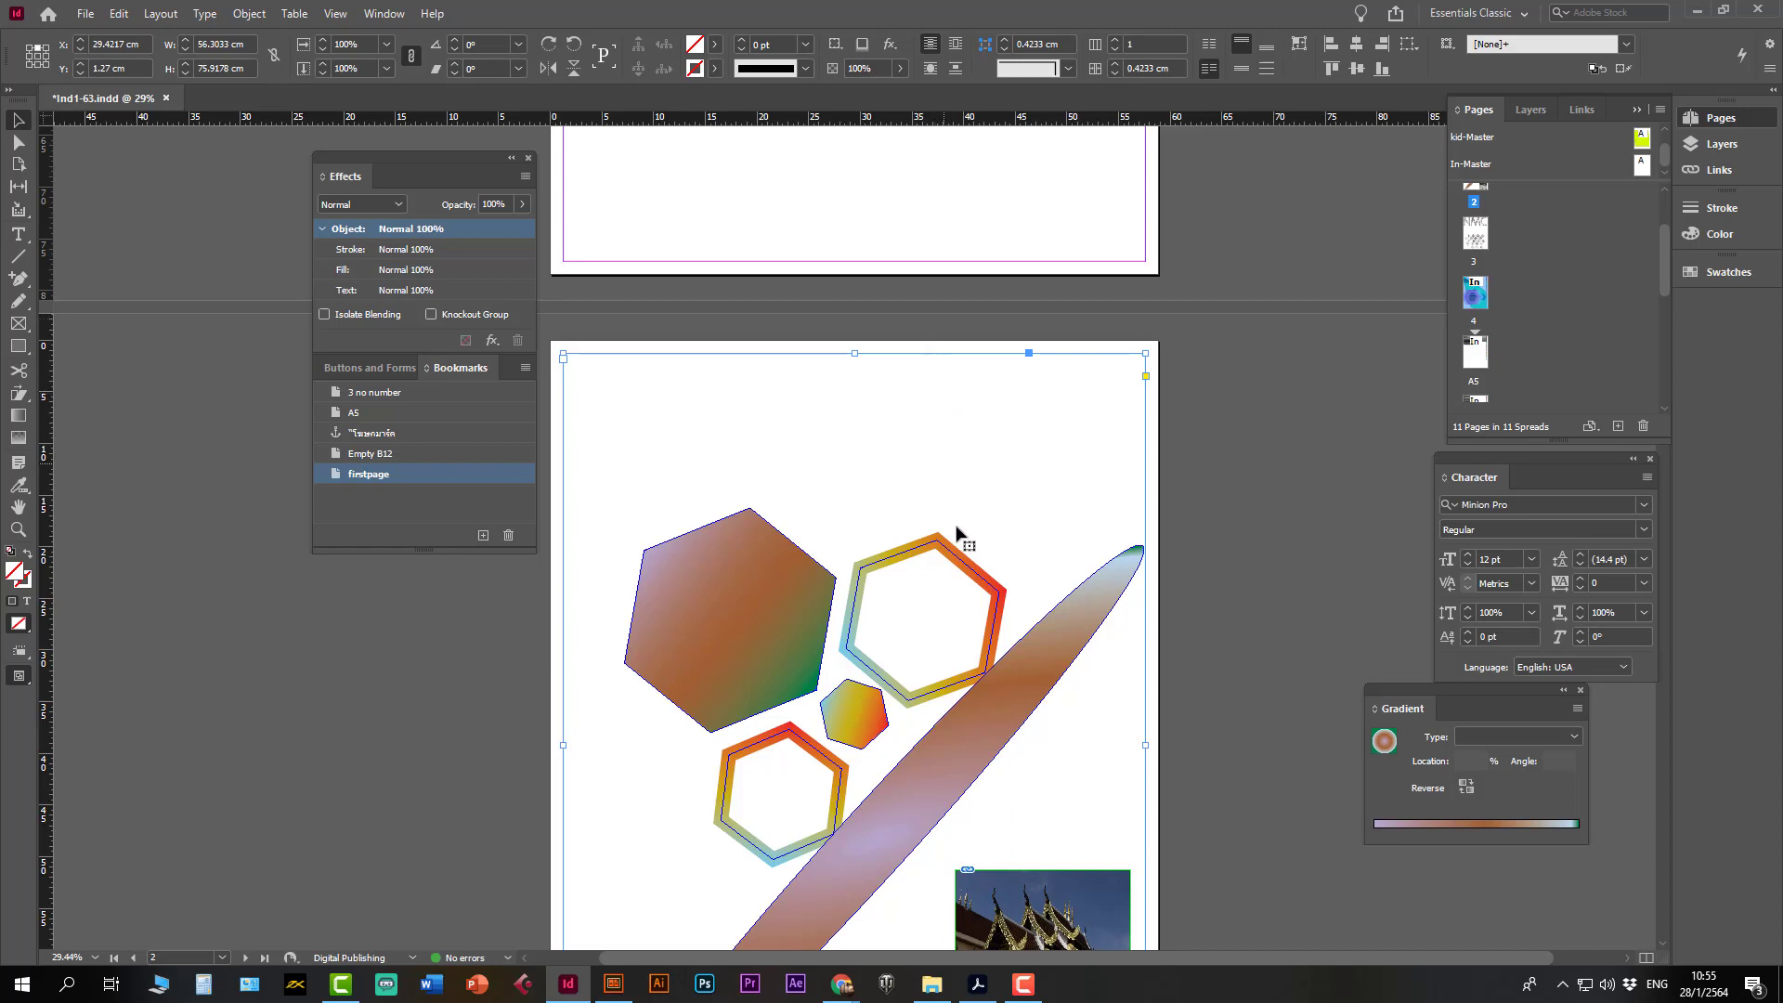
click(1642, 165)
scroll(959, 346, up, 5)
scroll(874, 478, down, 5)
scroll(948, 613, down, 2)
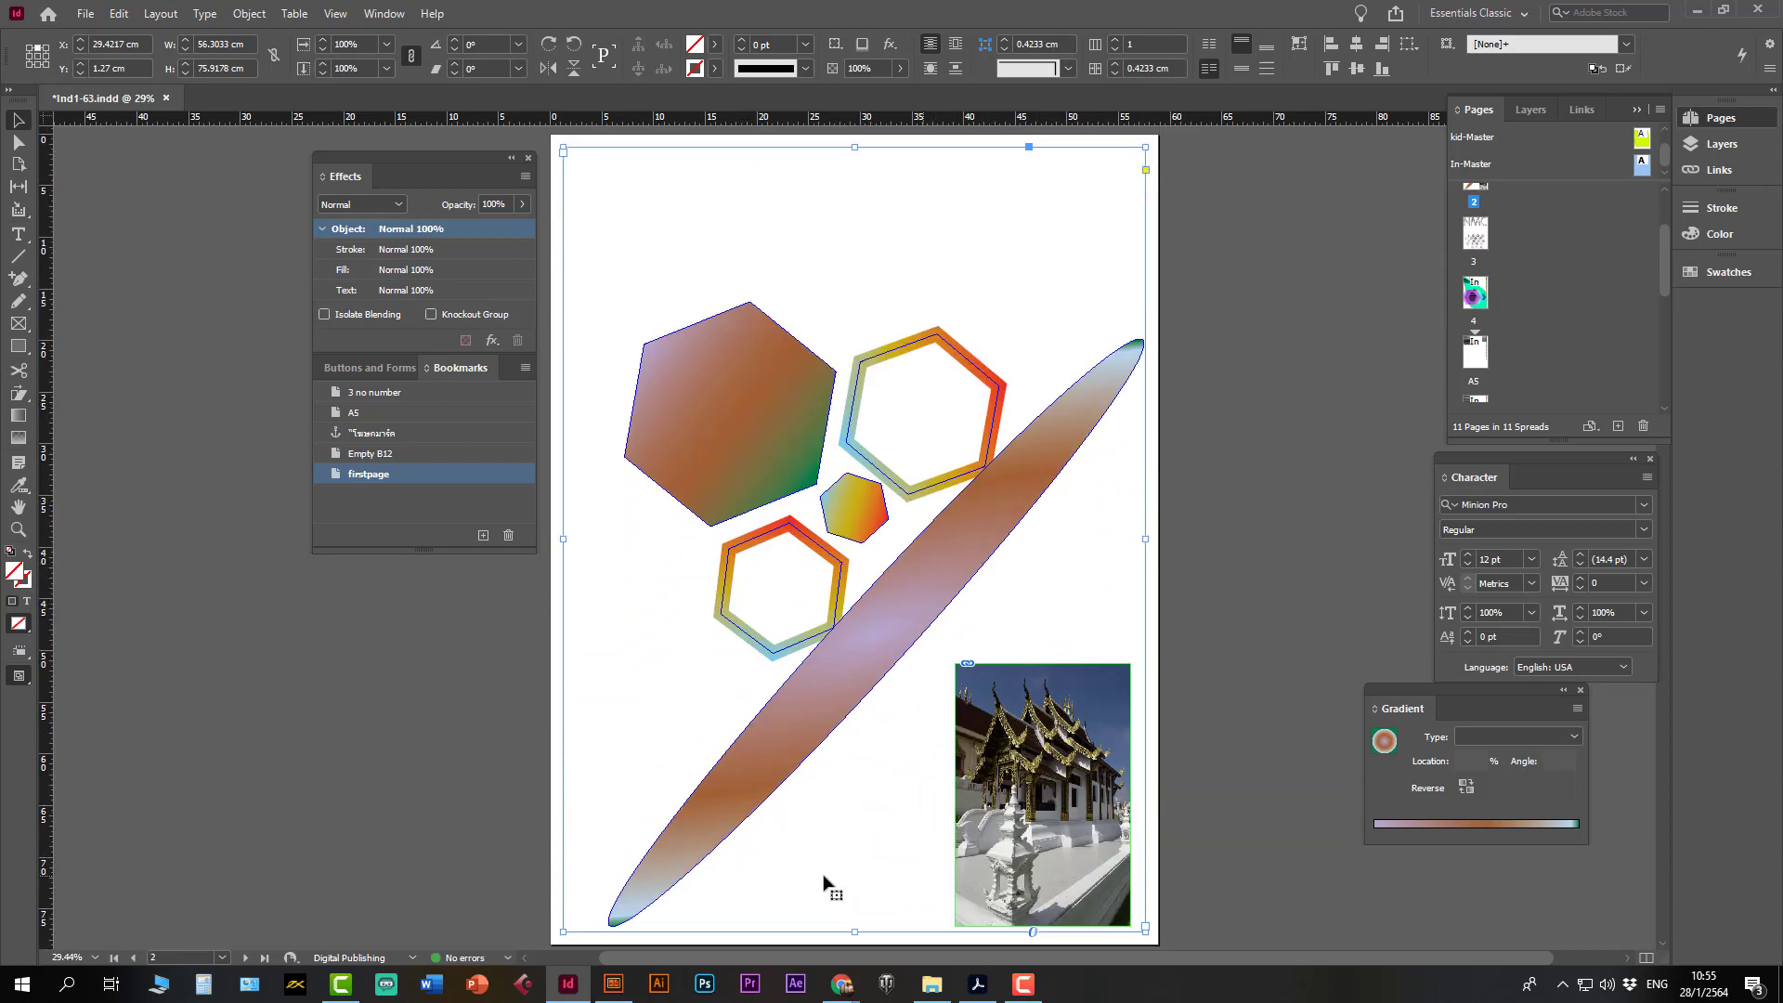
- Apply In-Master to page 2
right_click(1056, 591)
click(1476, 236)
scroll(1474, 228, up, 1)
click(1474, 219)
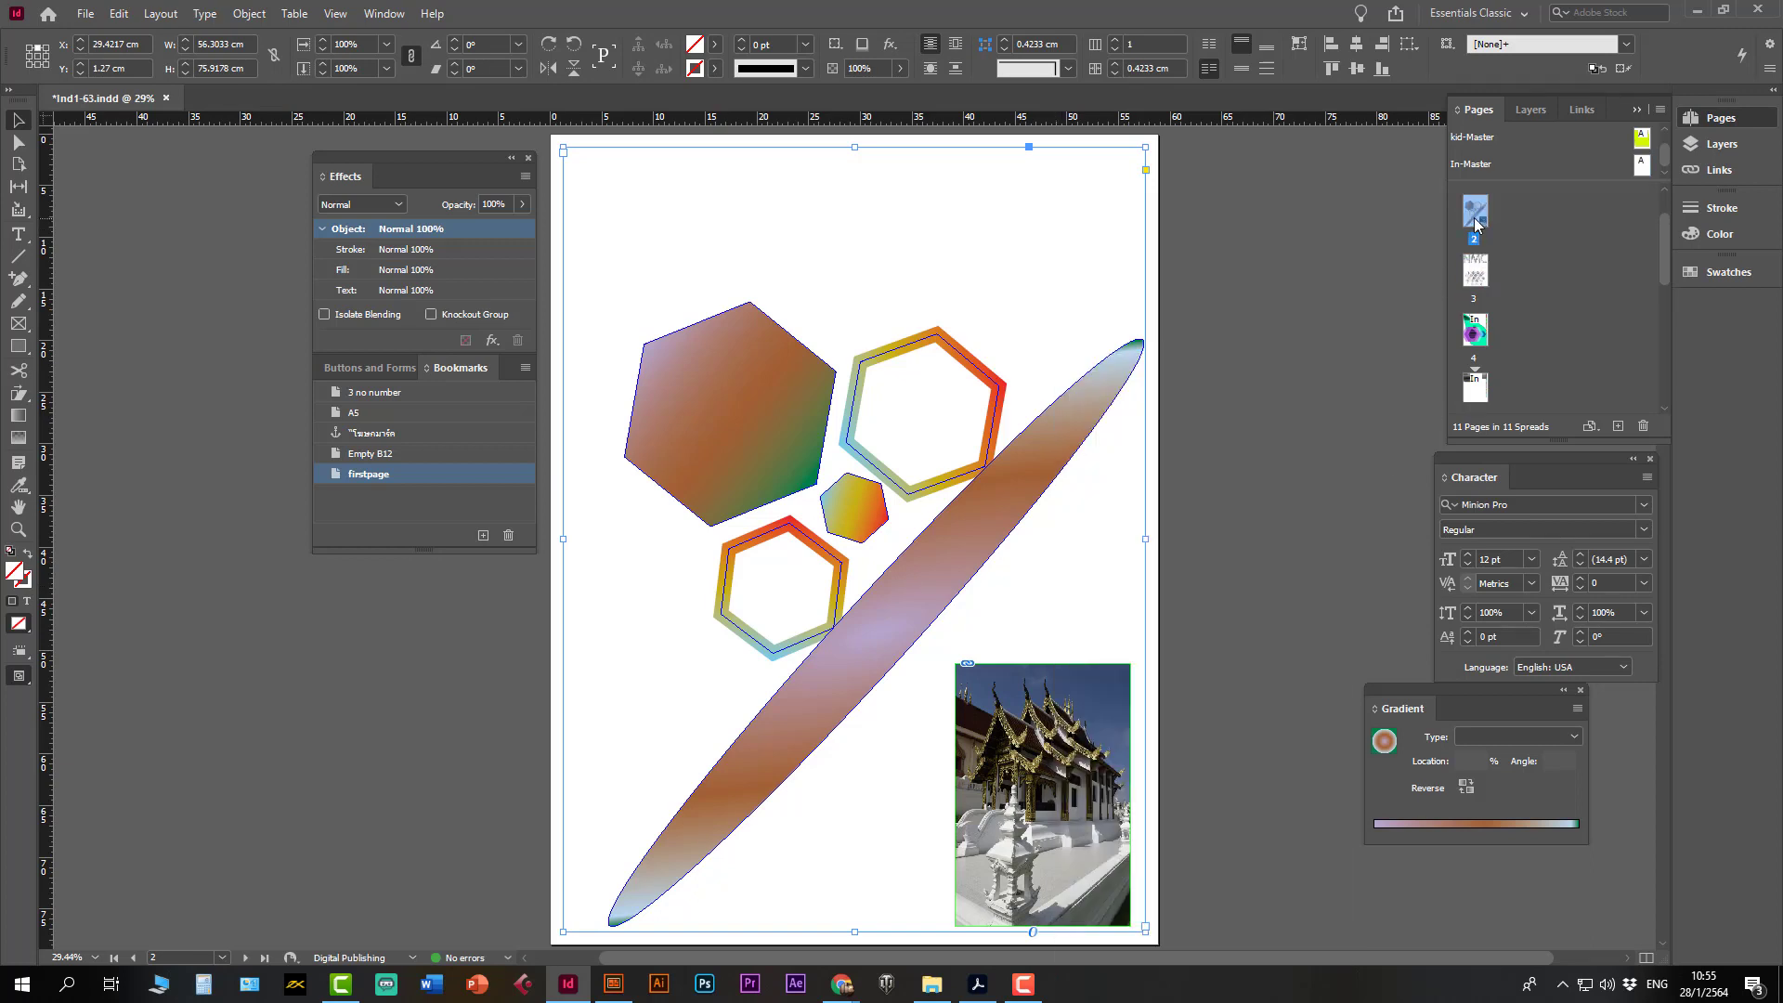
right_click(1475, 223)
click(1562, 350)
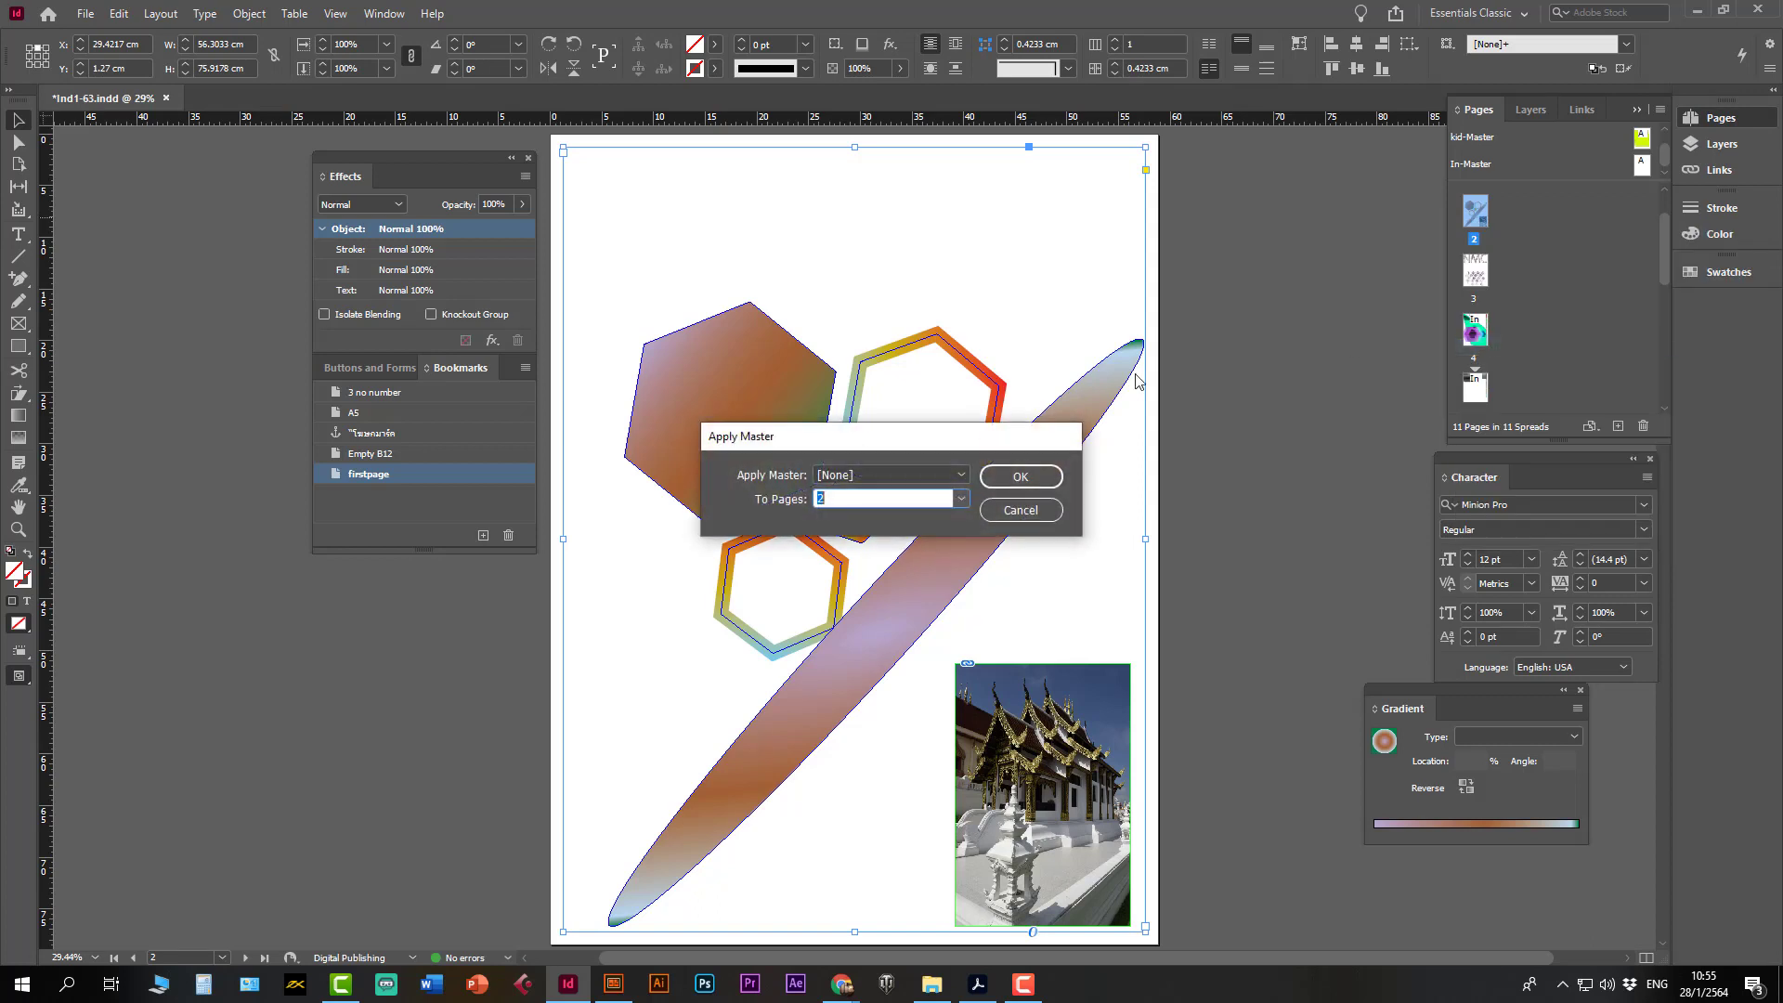
click(925, 476)
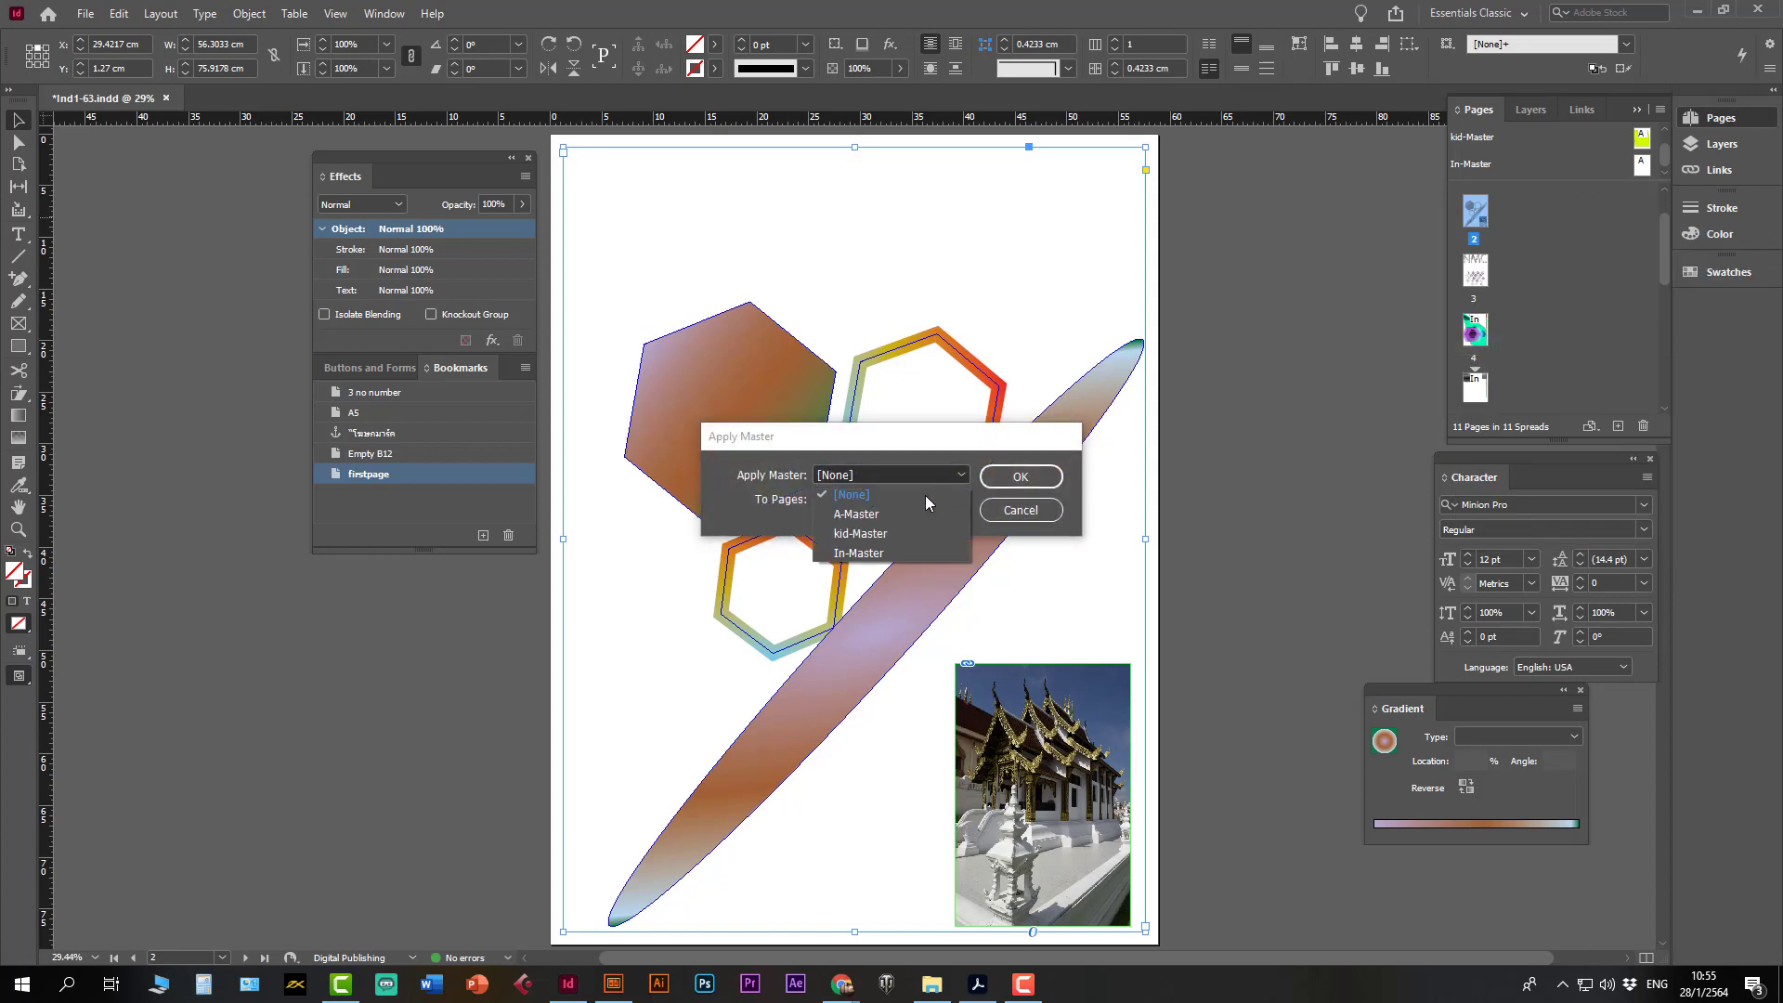
click(908, 545)
click(1021, 477)
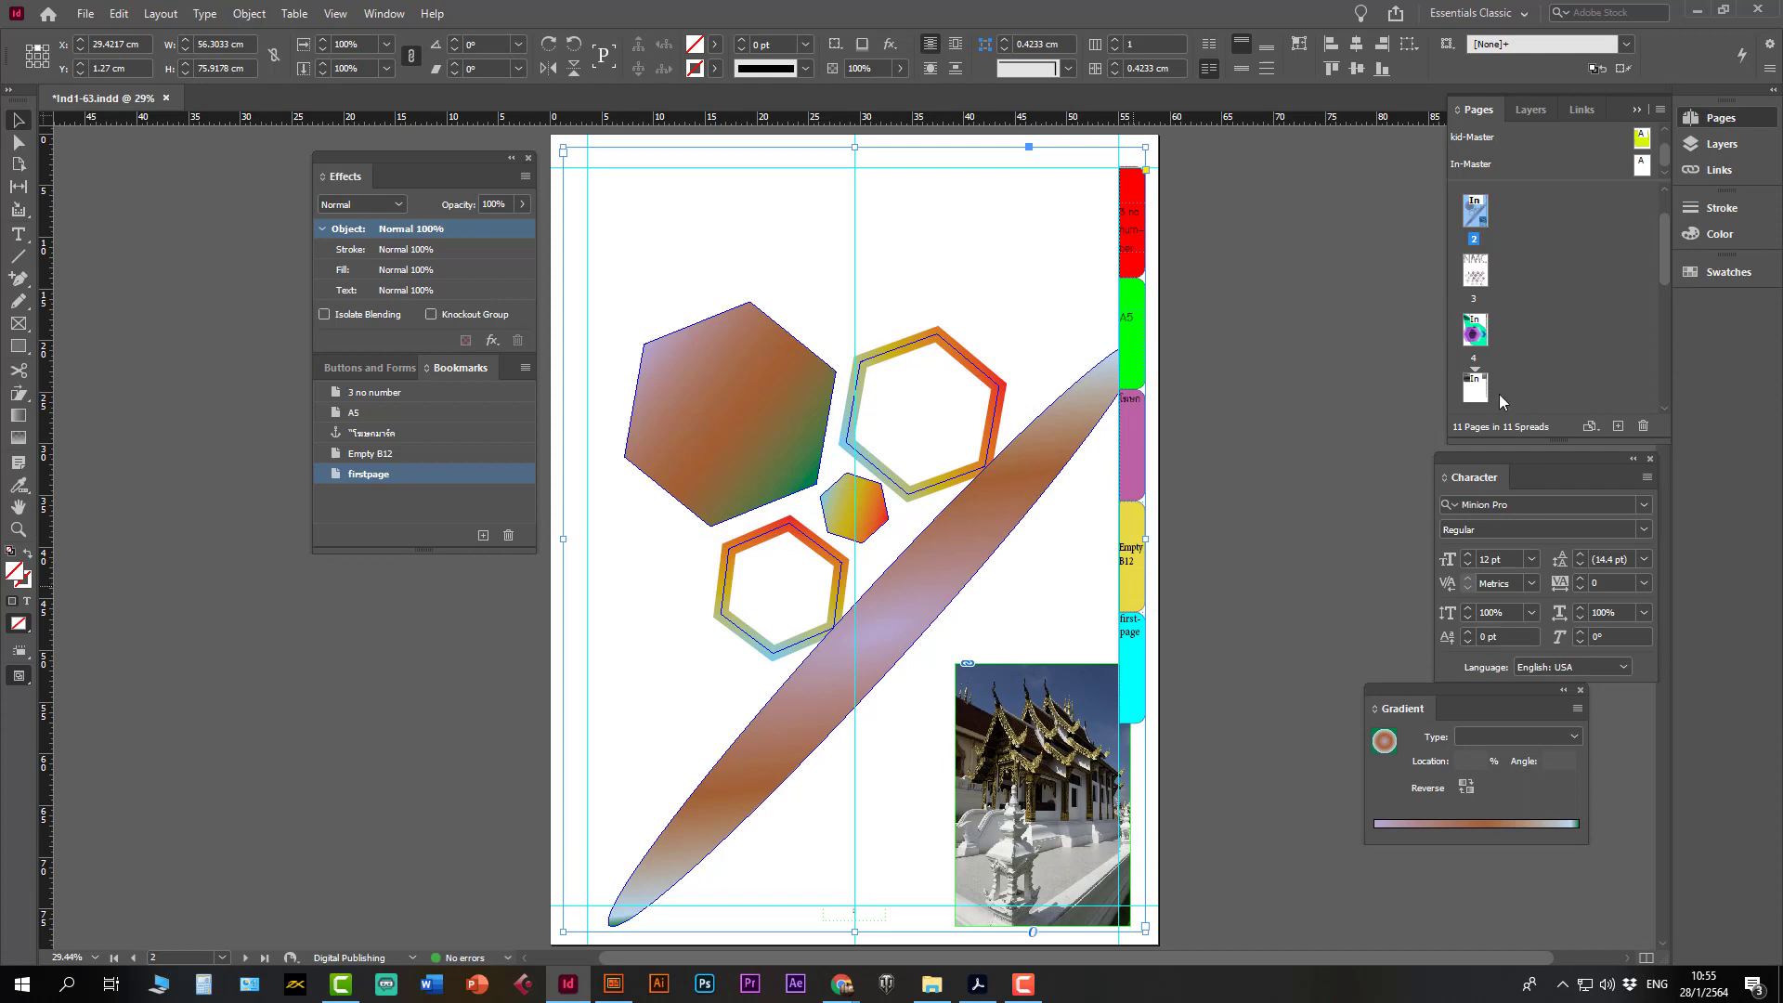
- Open In-Master for editing and place sample button 140, the red right arrow, at the foot of the page just right of the page number
double_click(1640, 165)
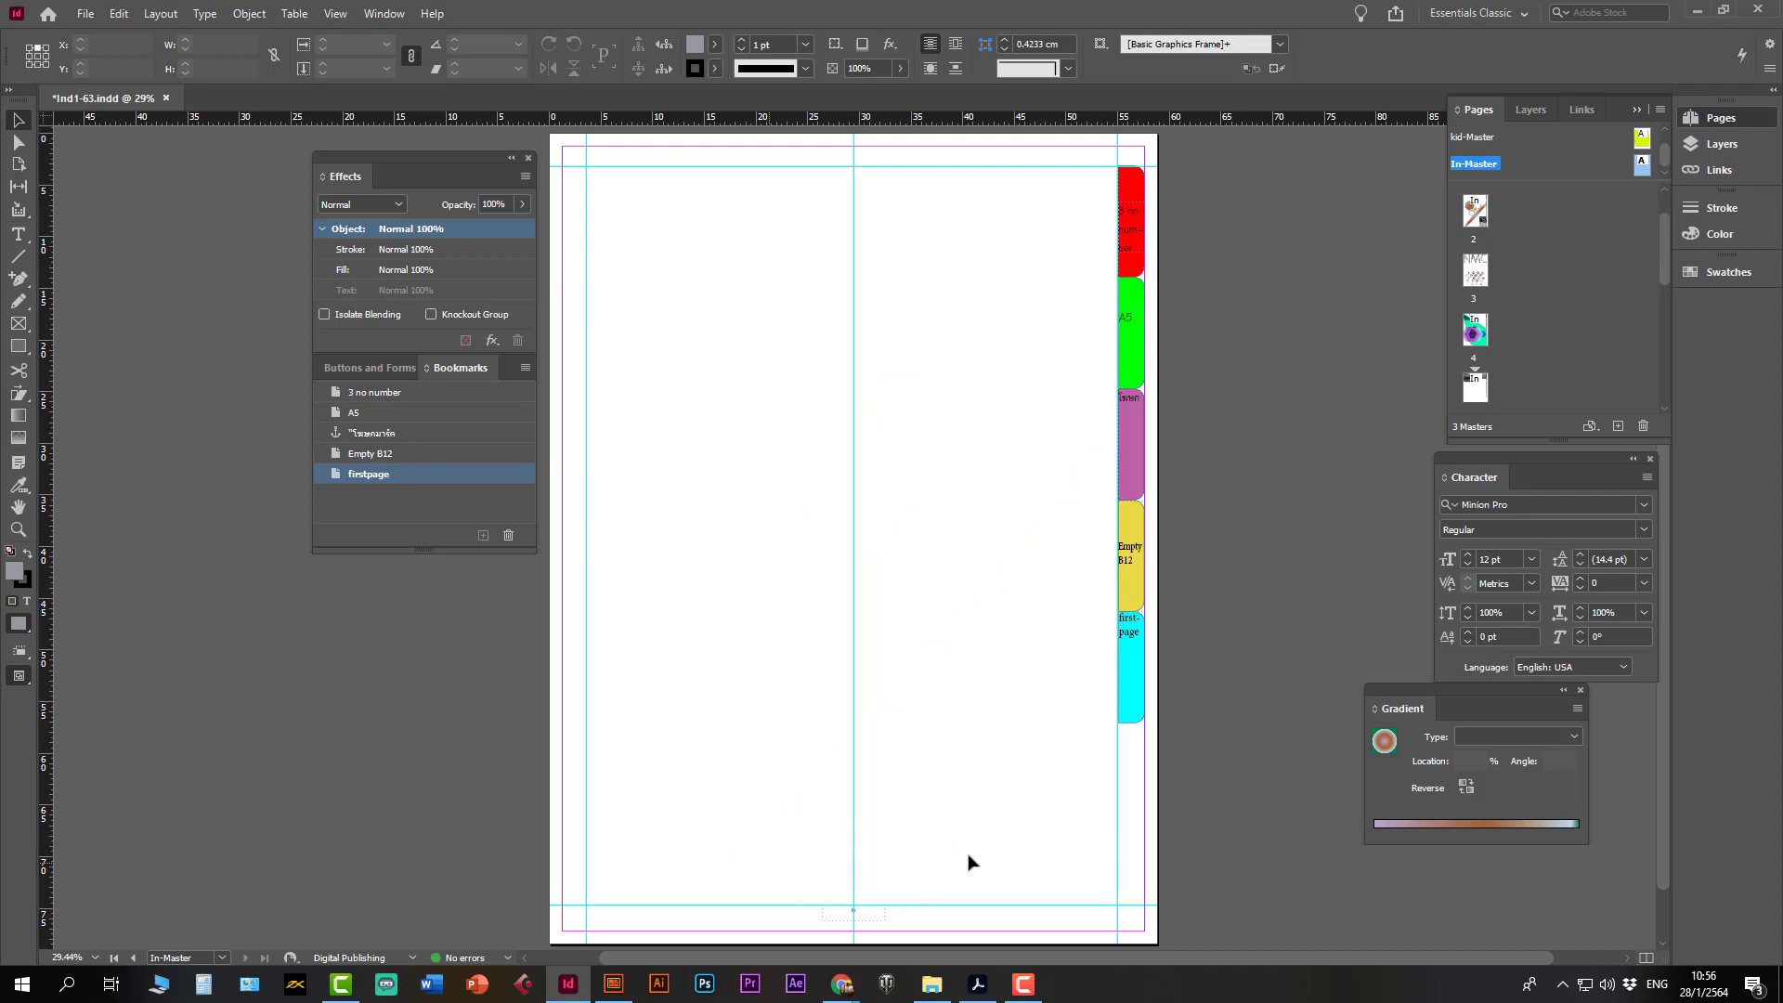
click(389, 368)
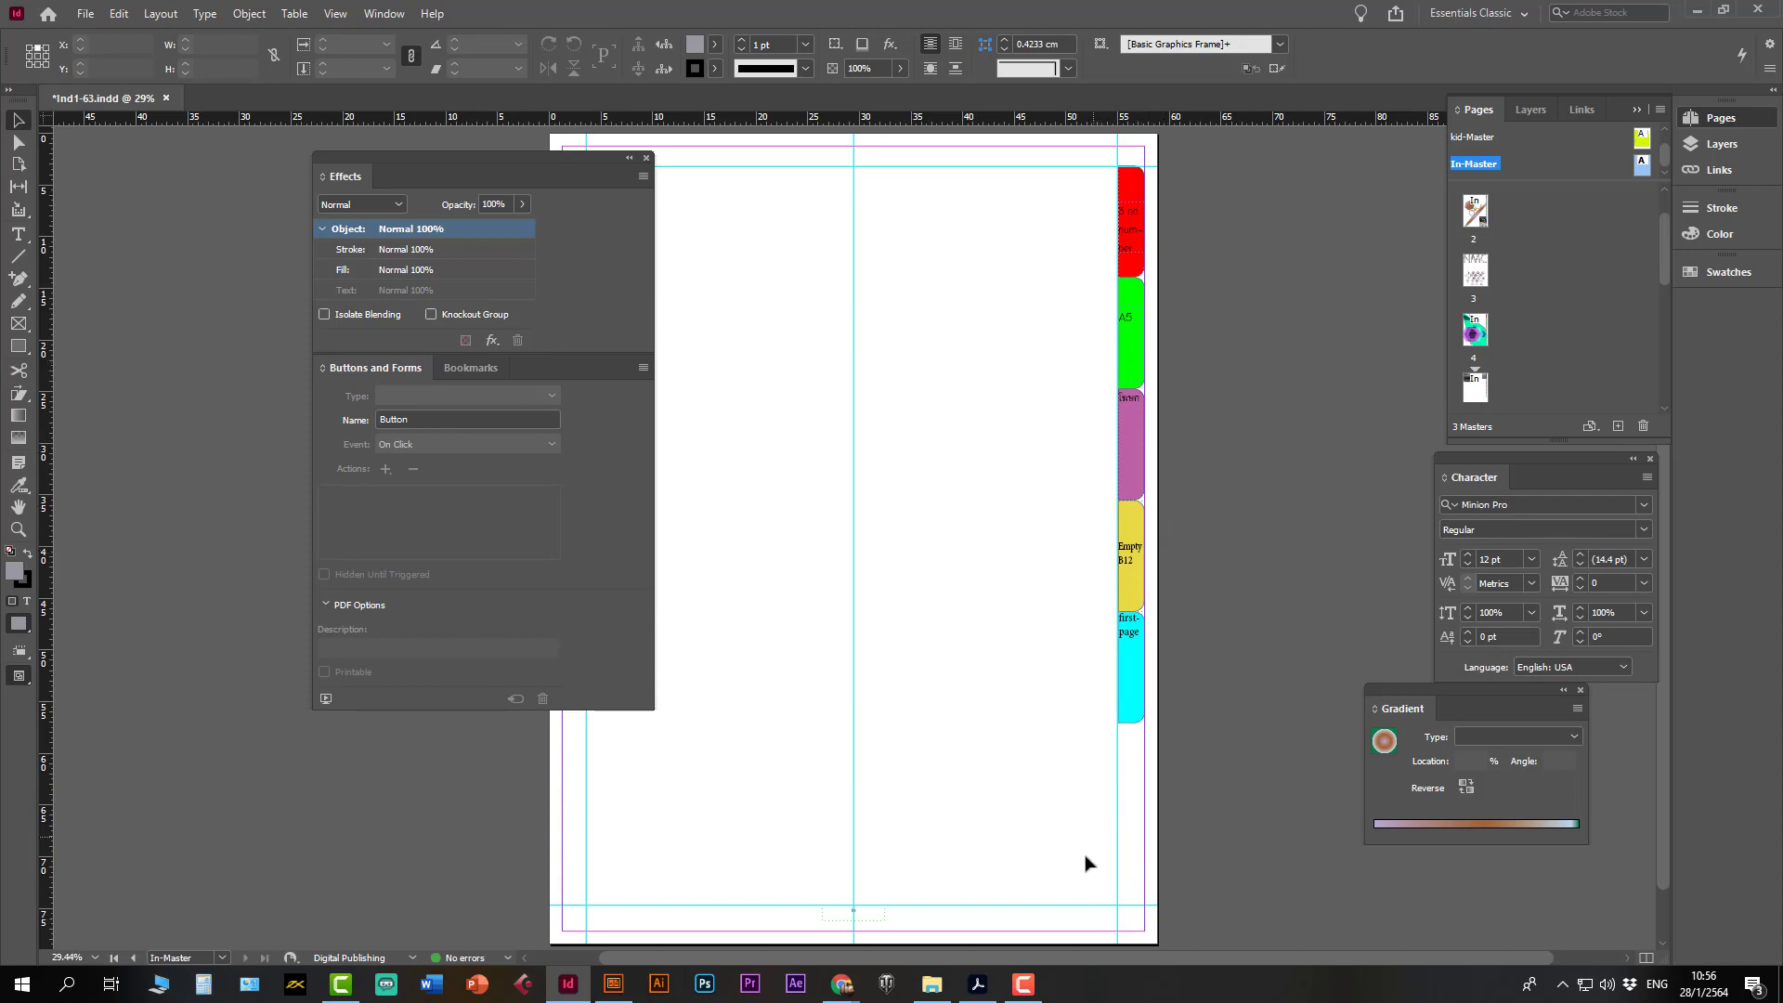
click(643, 368)
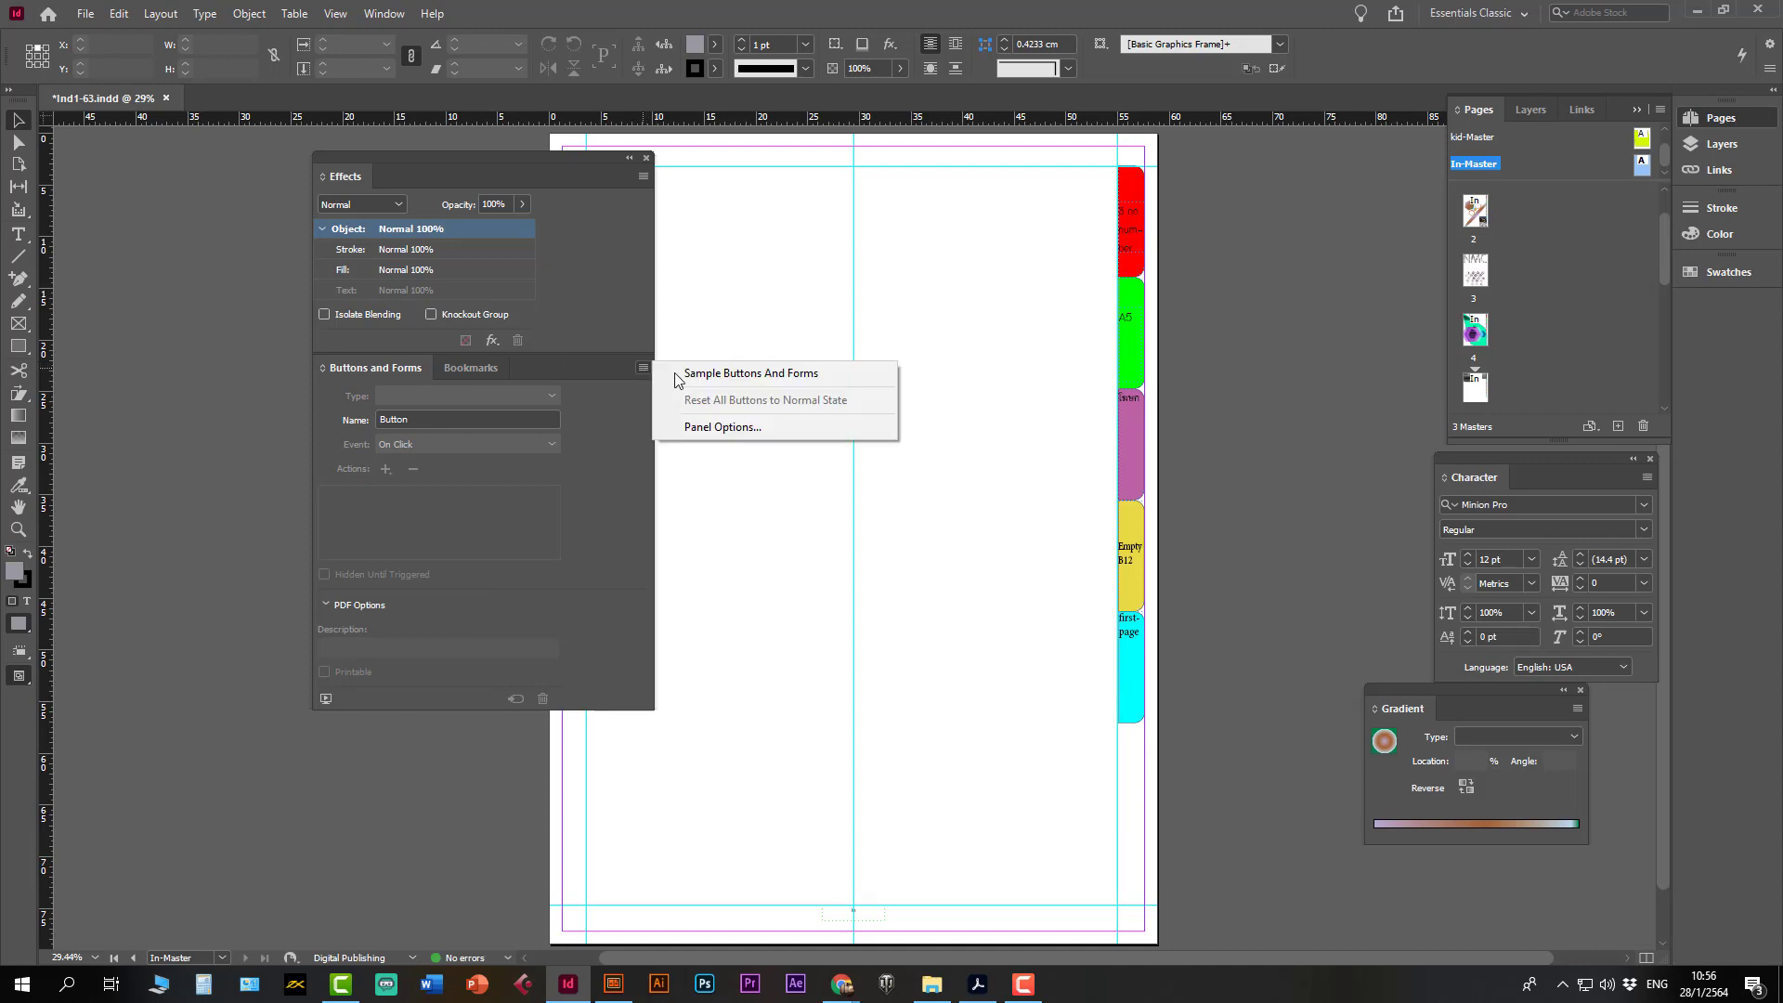
click(758, 380)
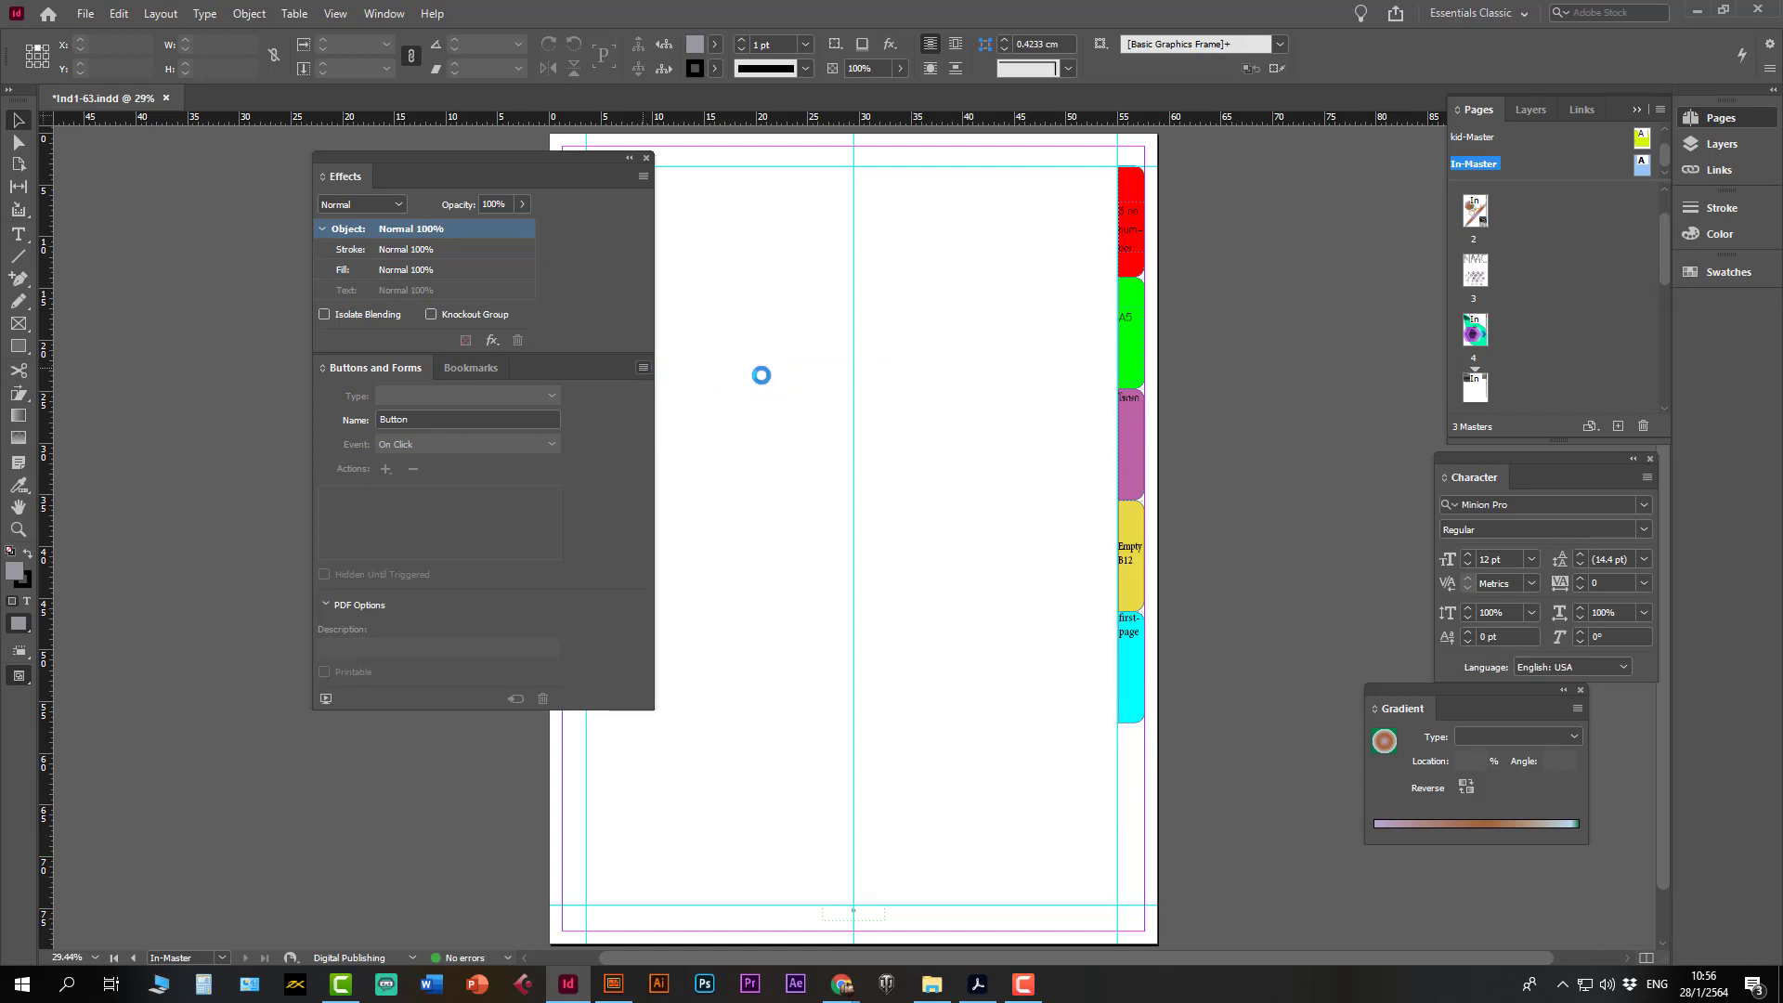
drag(1059, 432, 1070, 567)
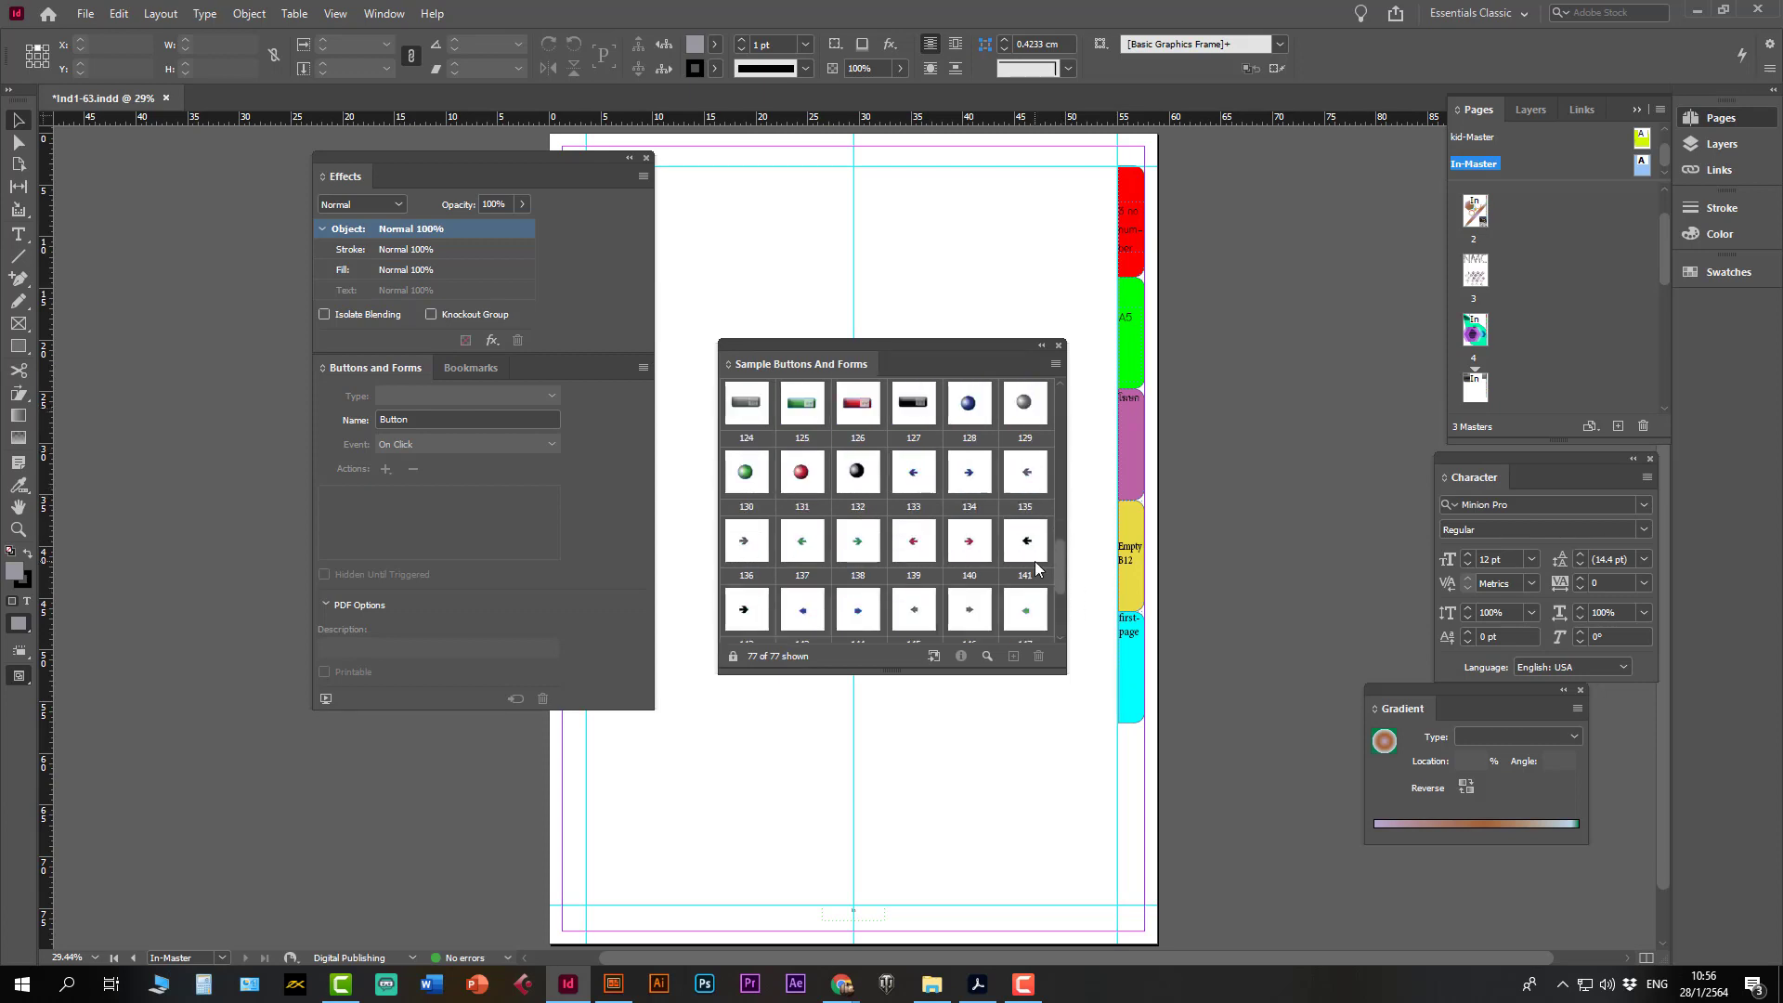
click(959, 553)
drag(966, 545, 919, 922)
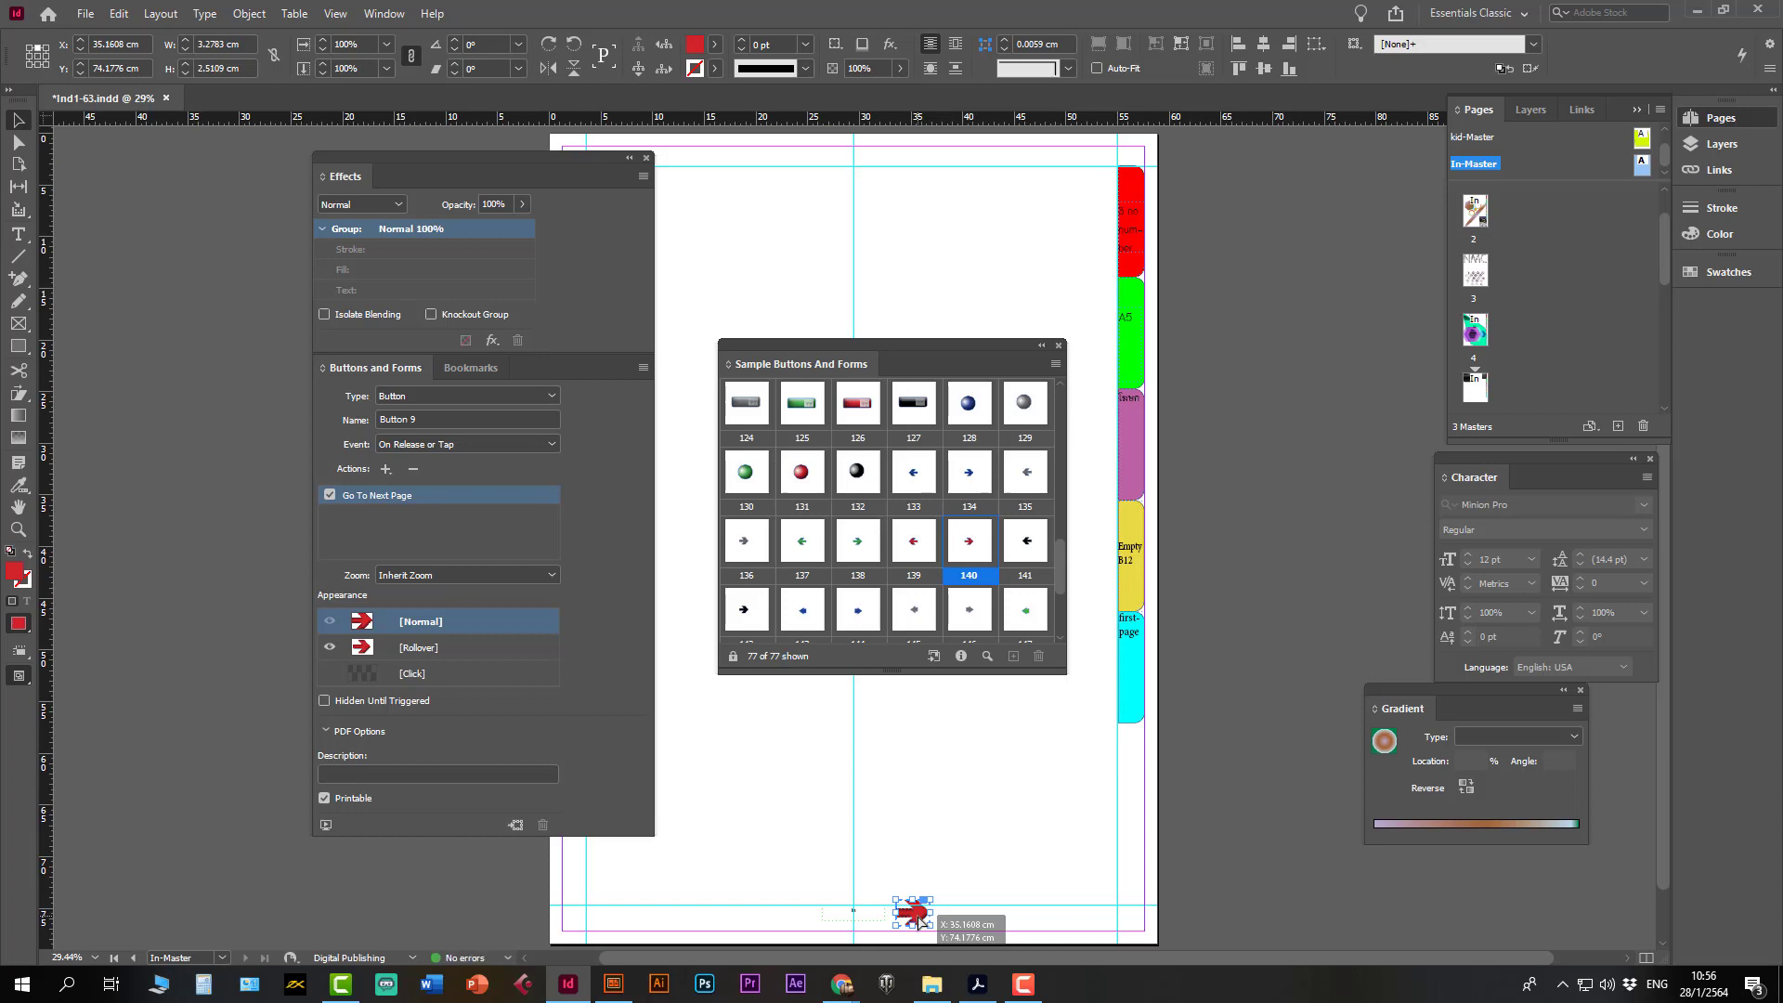
- Name the red arrow button Next and delete its Go To Next Page action
click(425, 419)
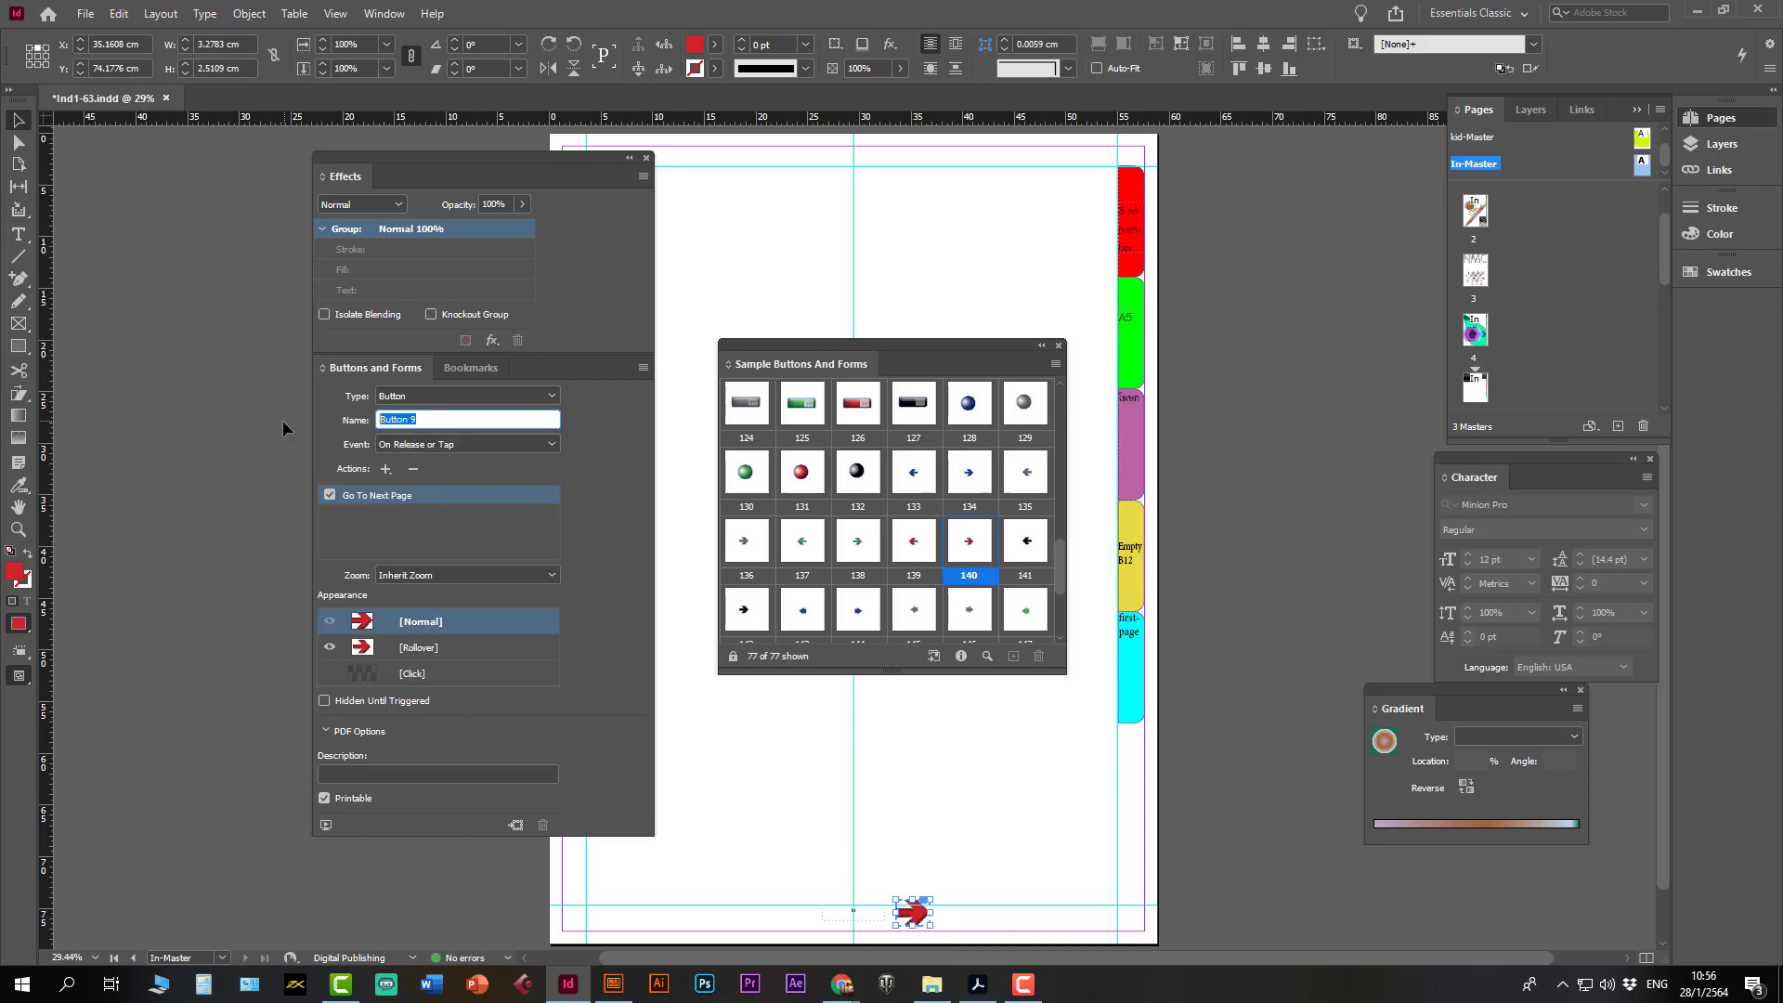
text(Next)
click(412, 470)
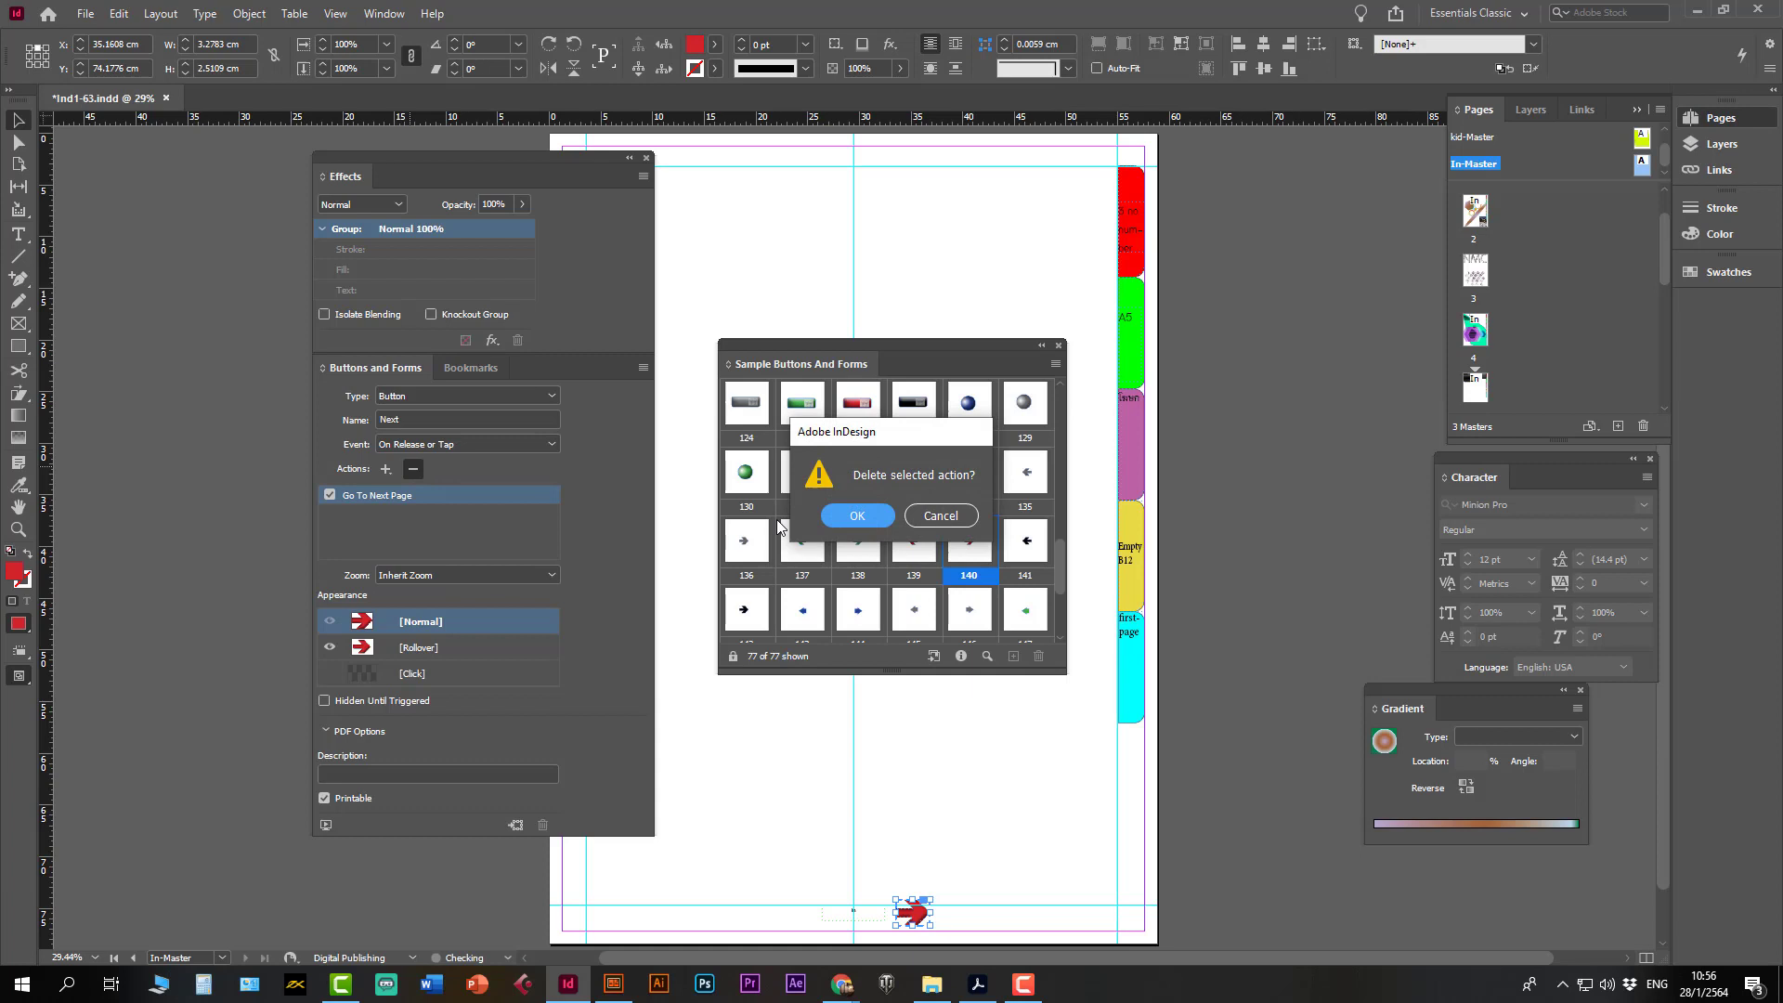
click(856, 515)
- Set the Next button's event to On Click and add a Go To Next Page action
click(472, 444)
click(424, 481)
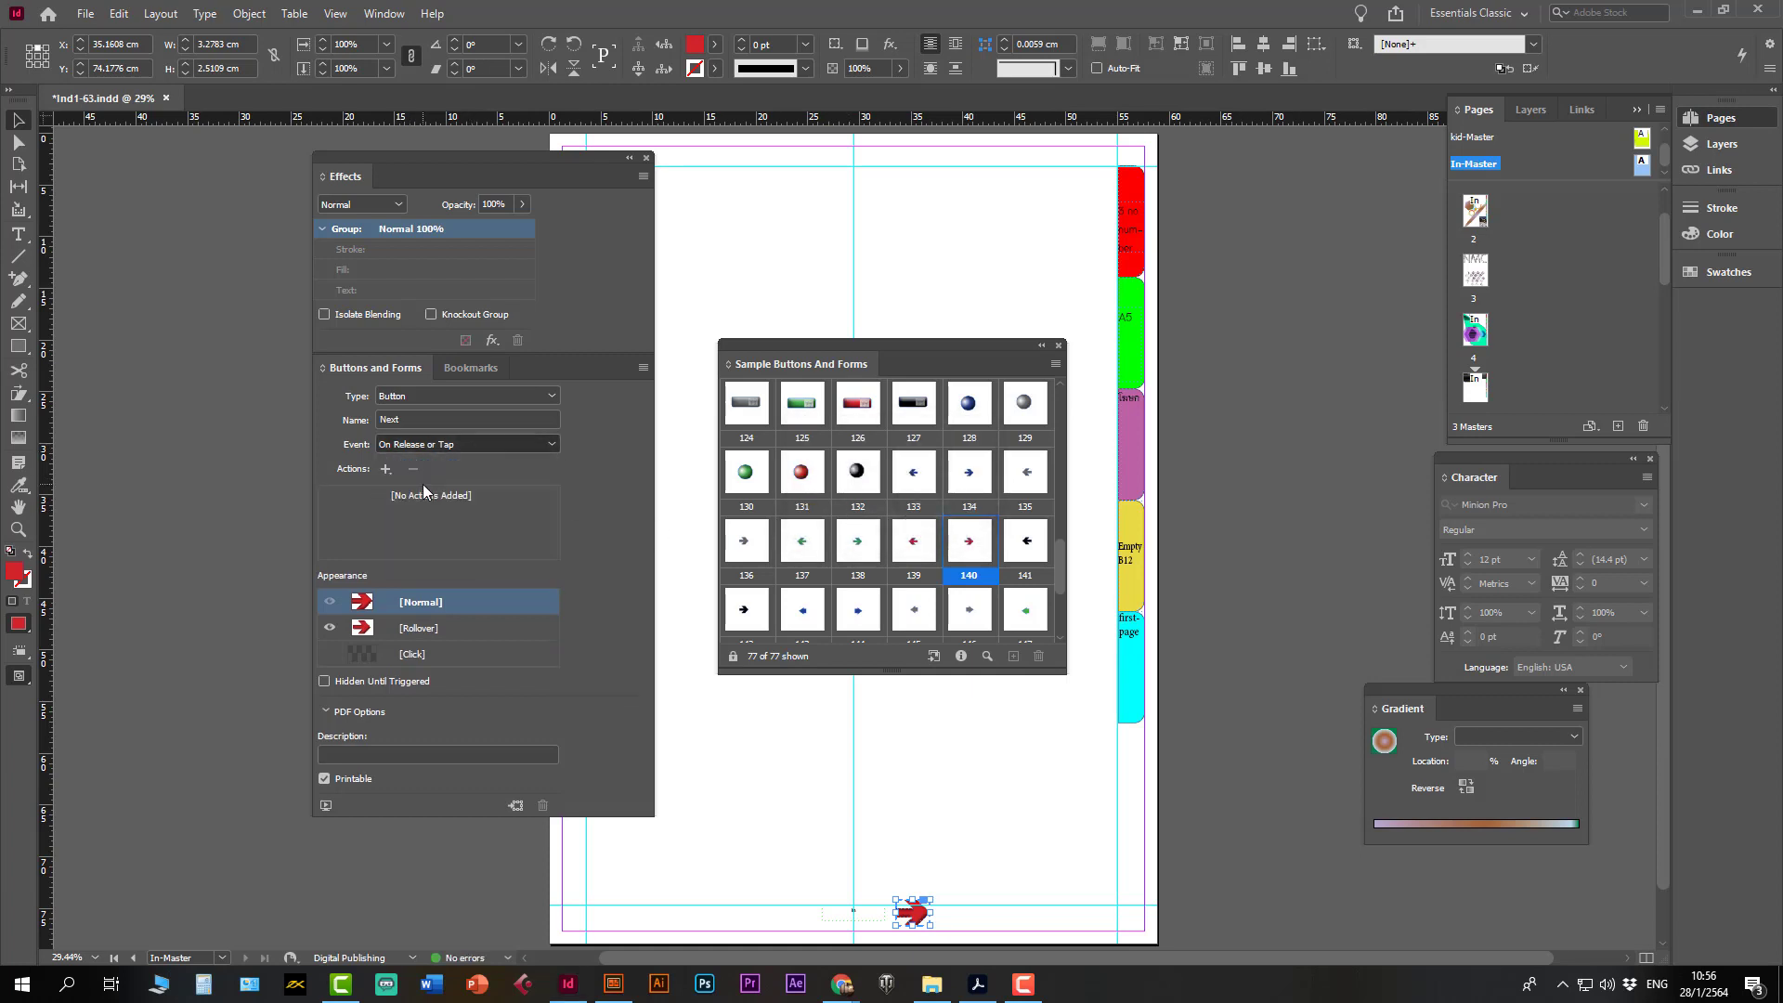
click(386, 470)
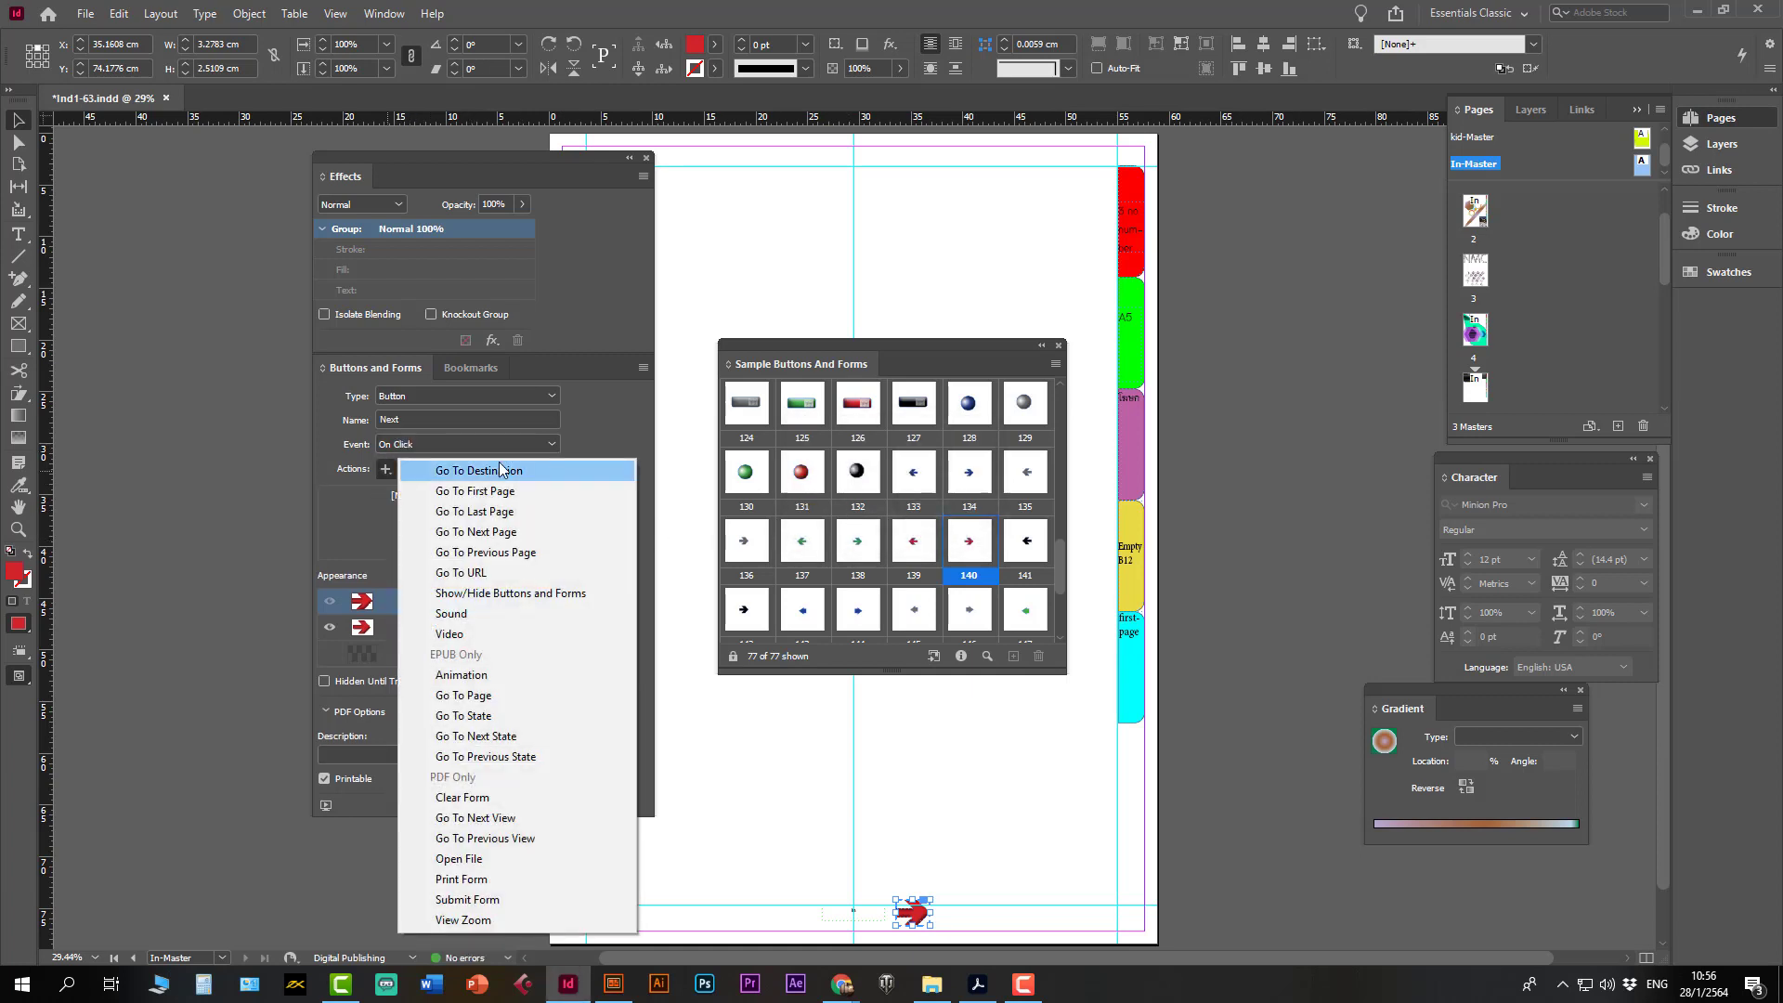
click(501, 536)
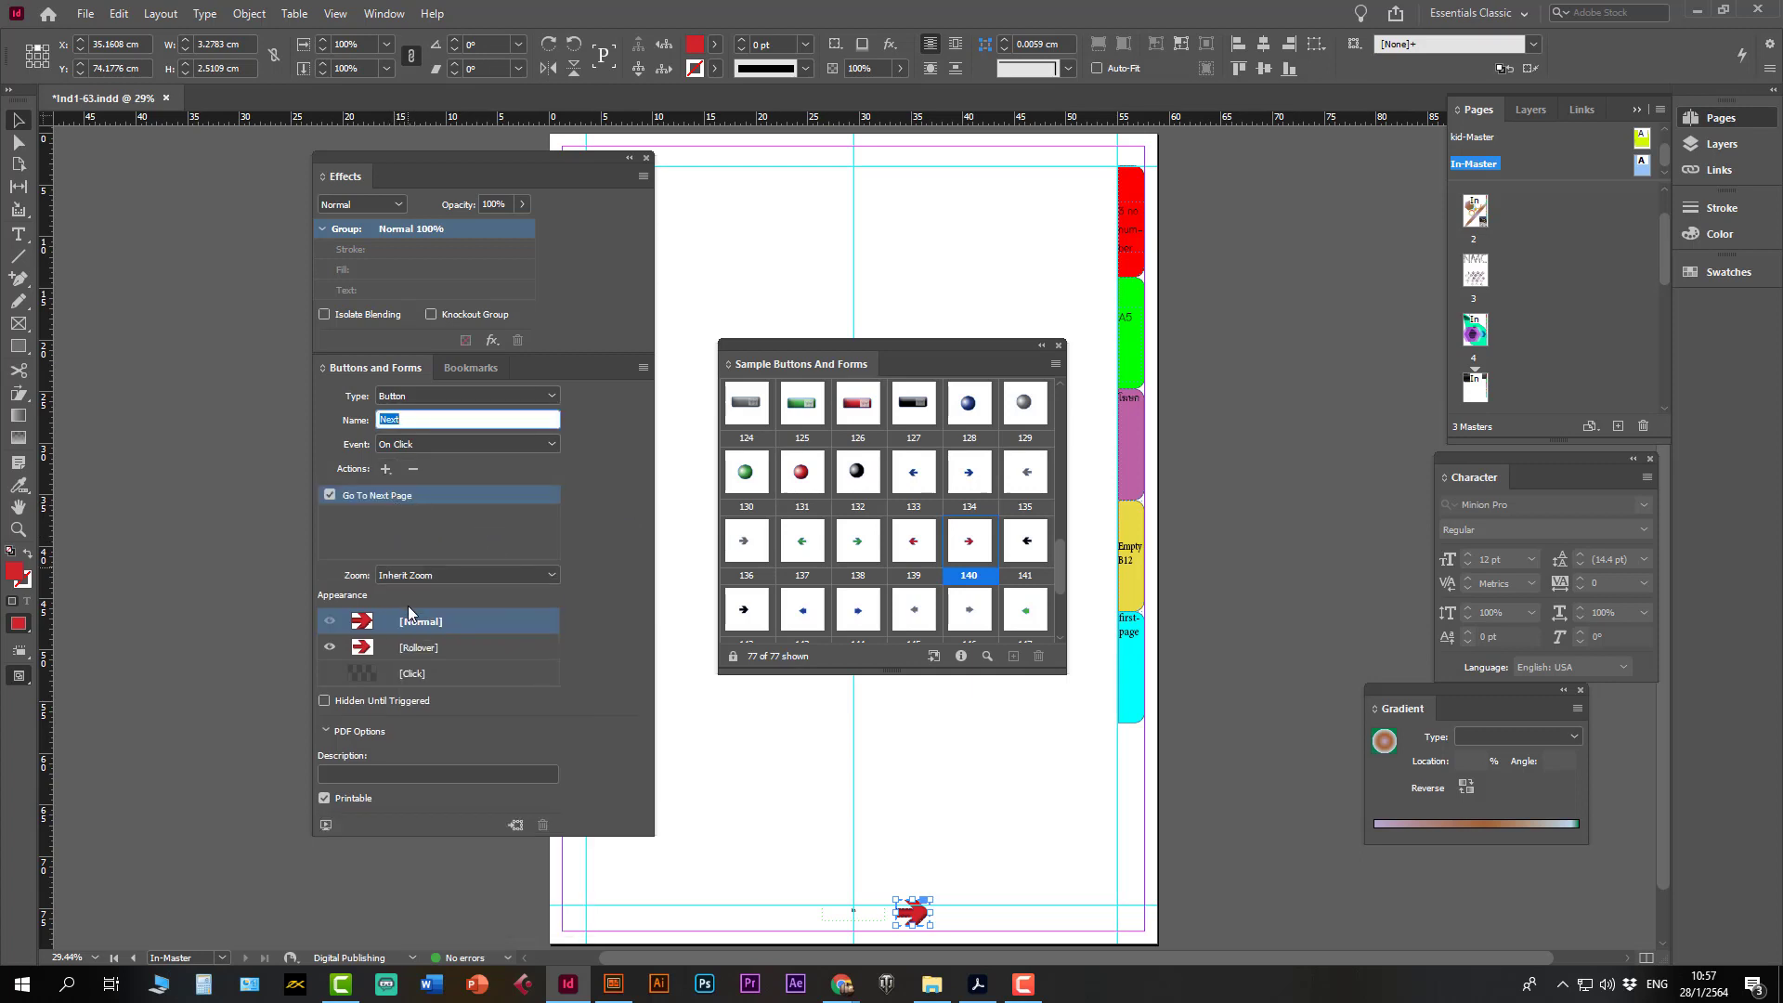
- Try to enlarge the Next button in its Rollover appearance to about 4.1 cm wide
click(363, 650)
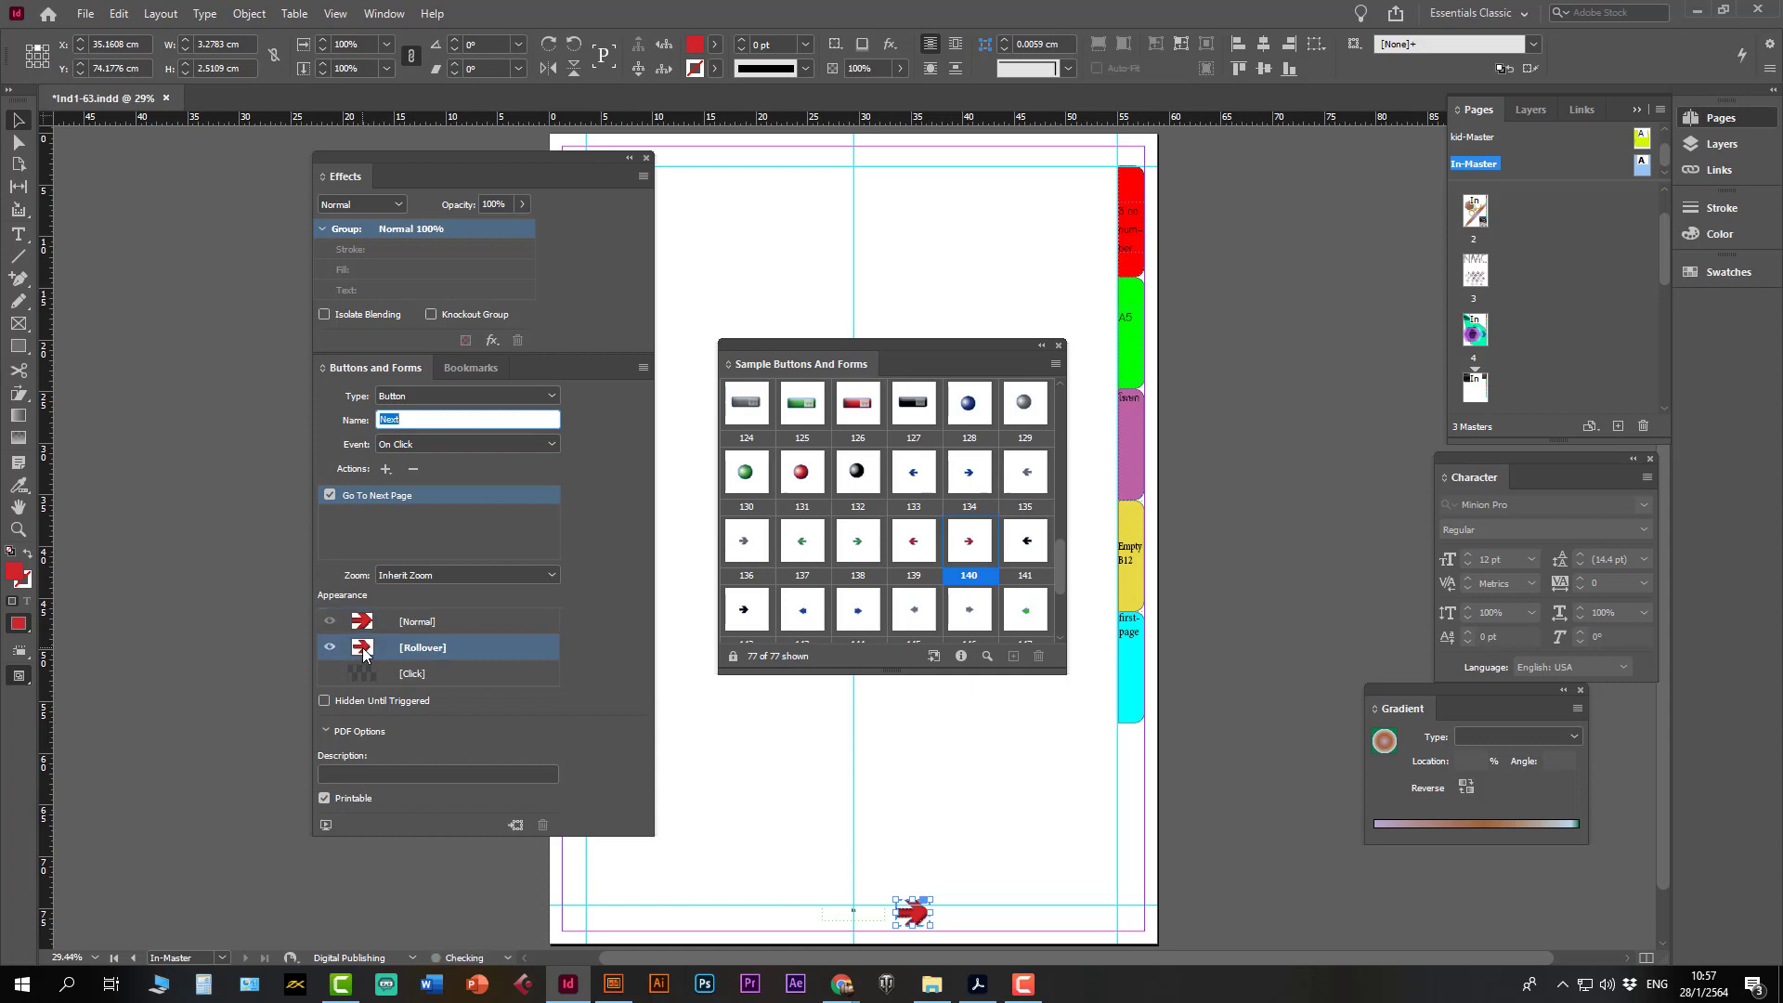
click(425, 622)
click(417, 649)
drag(929, 898, 938, 895)
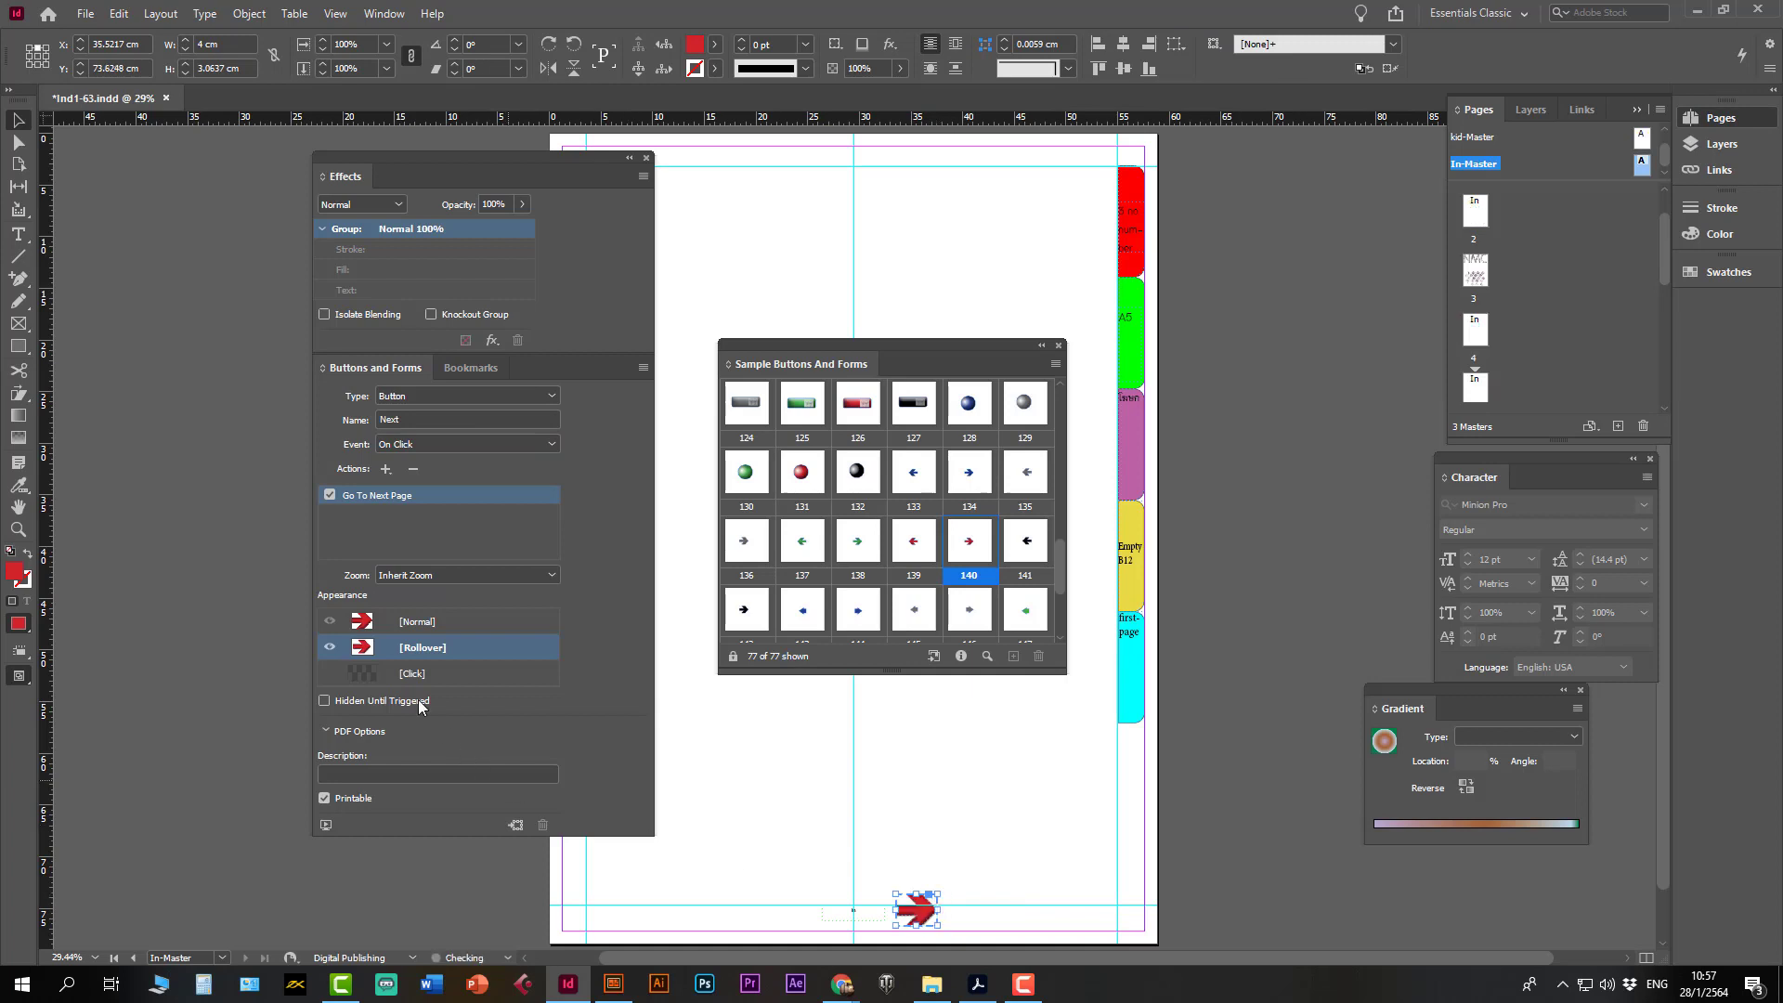
click(432, 622)
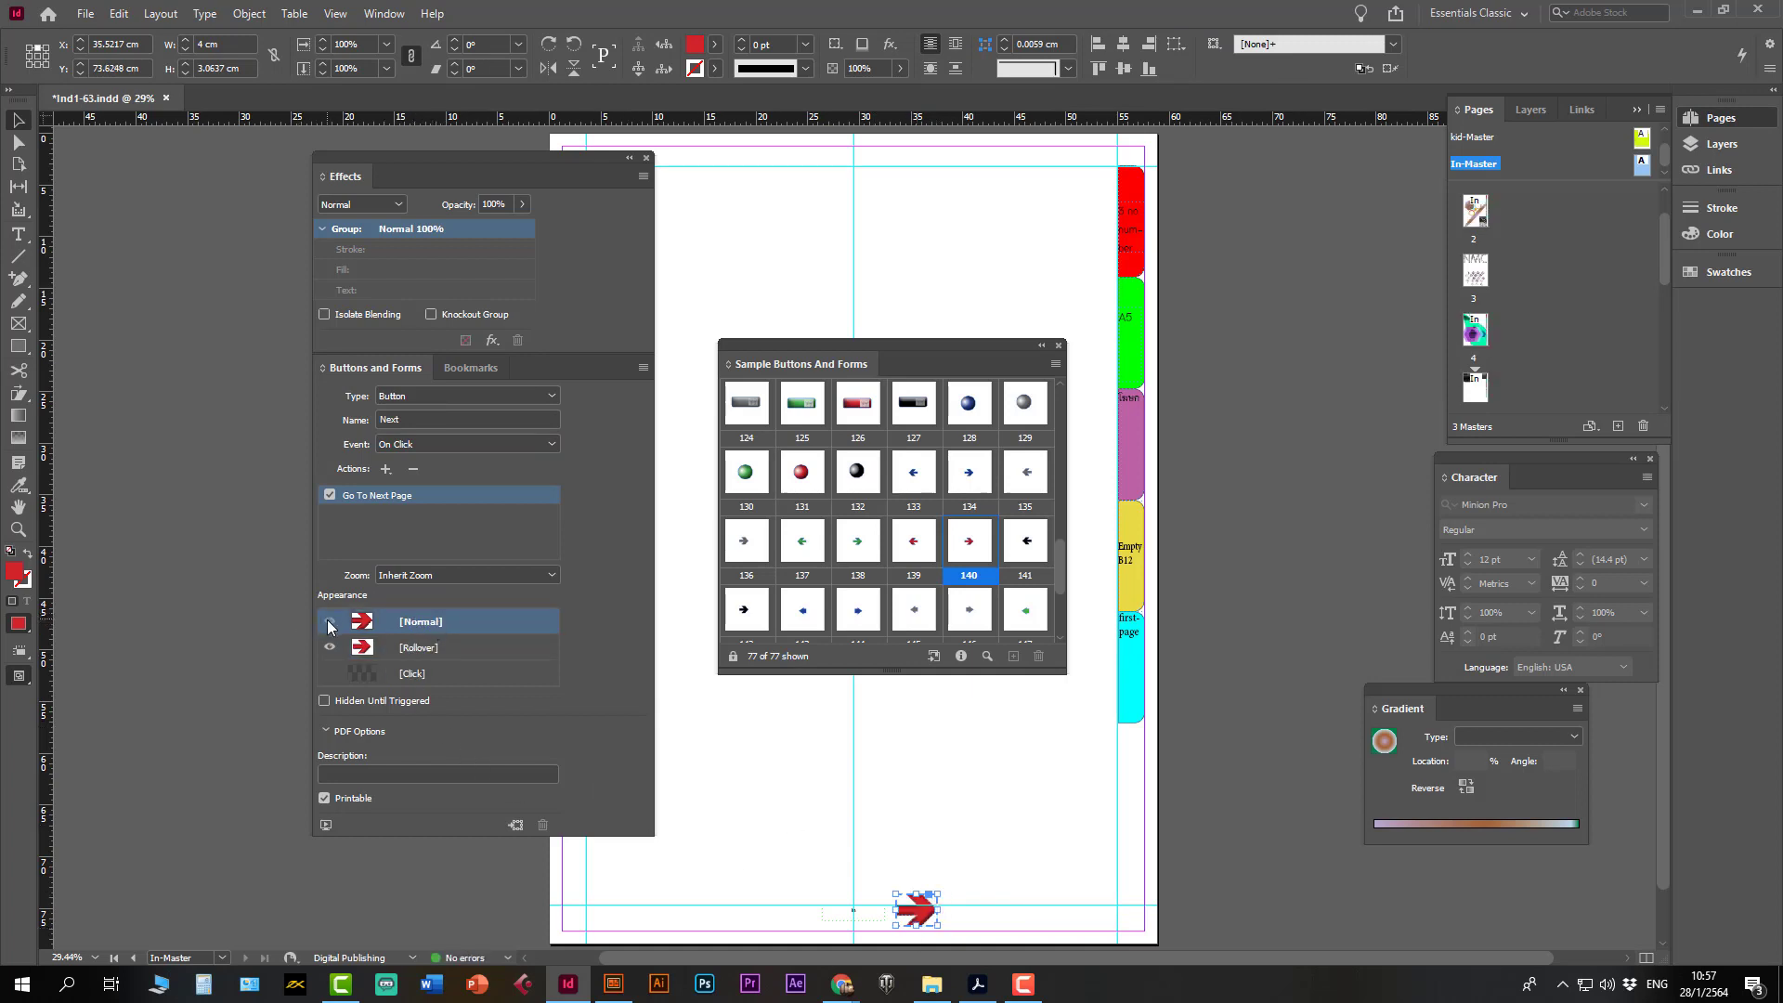
click(330, 648)
click(420, 650)
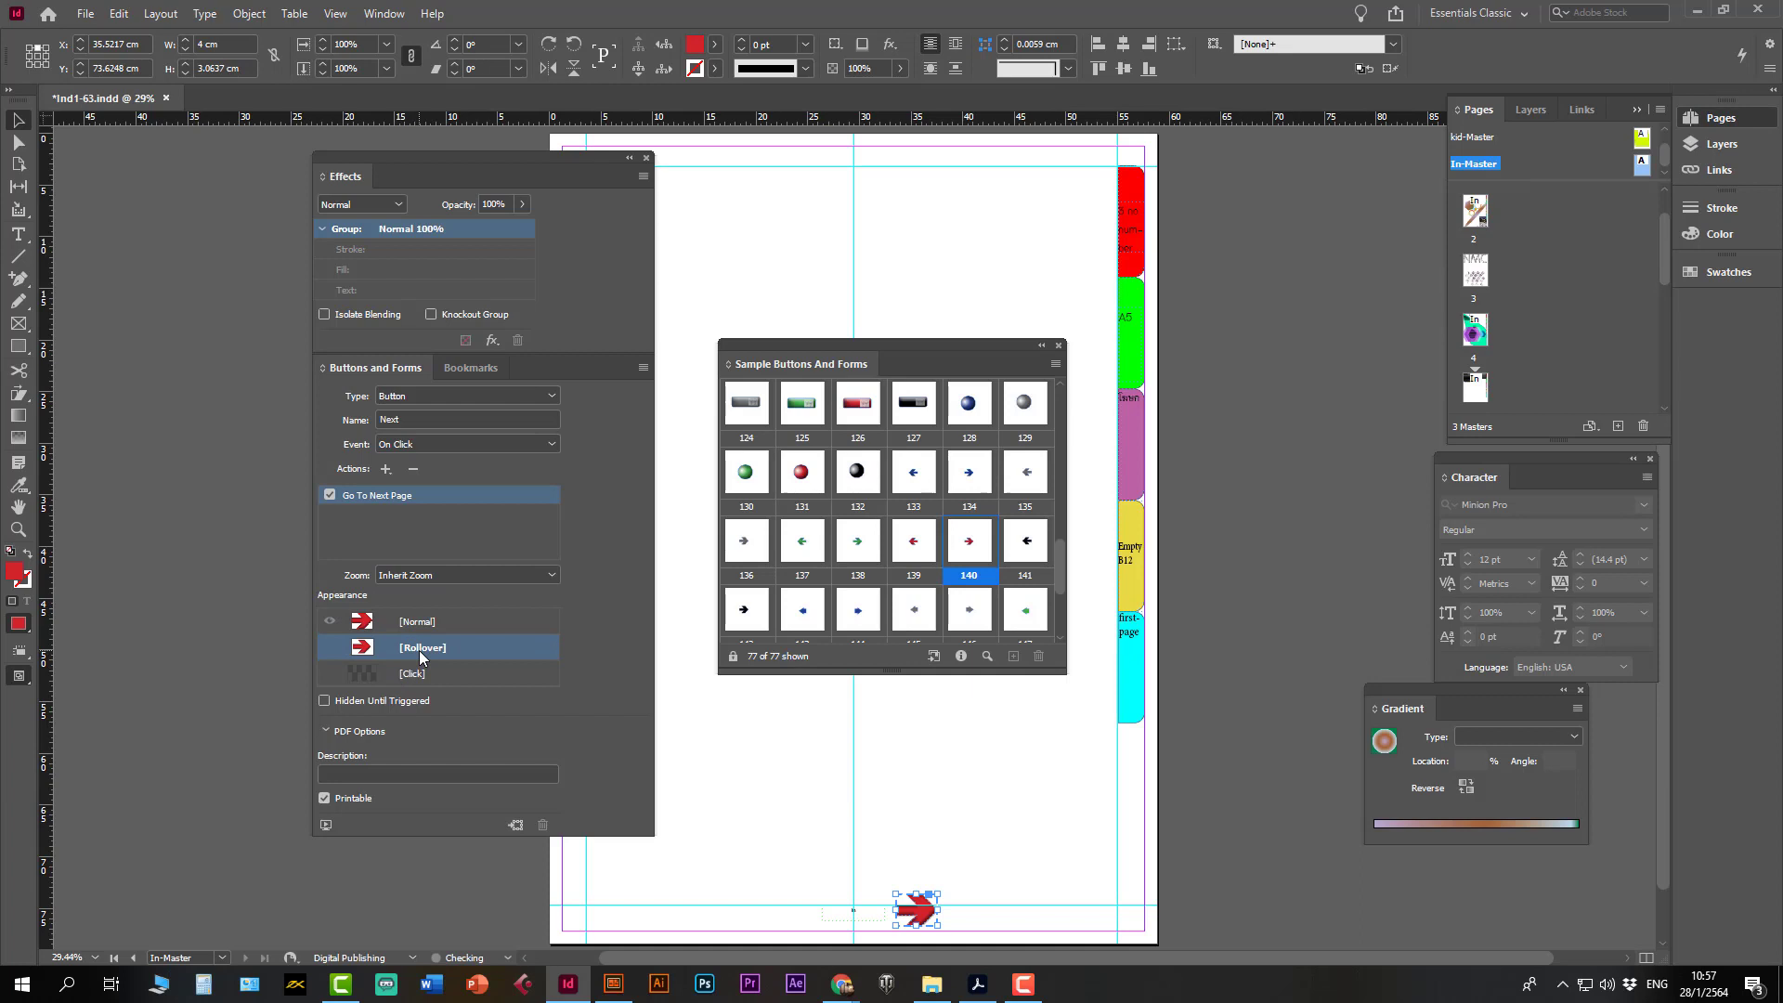
click(330, 648)
click(331, 648)
drag(939, 892, 938, 892)
- Try to shrink the arrow in its Normal appearance to about 2.58 cm wide and compare it with Rollover
click(428, 625)
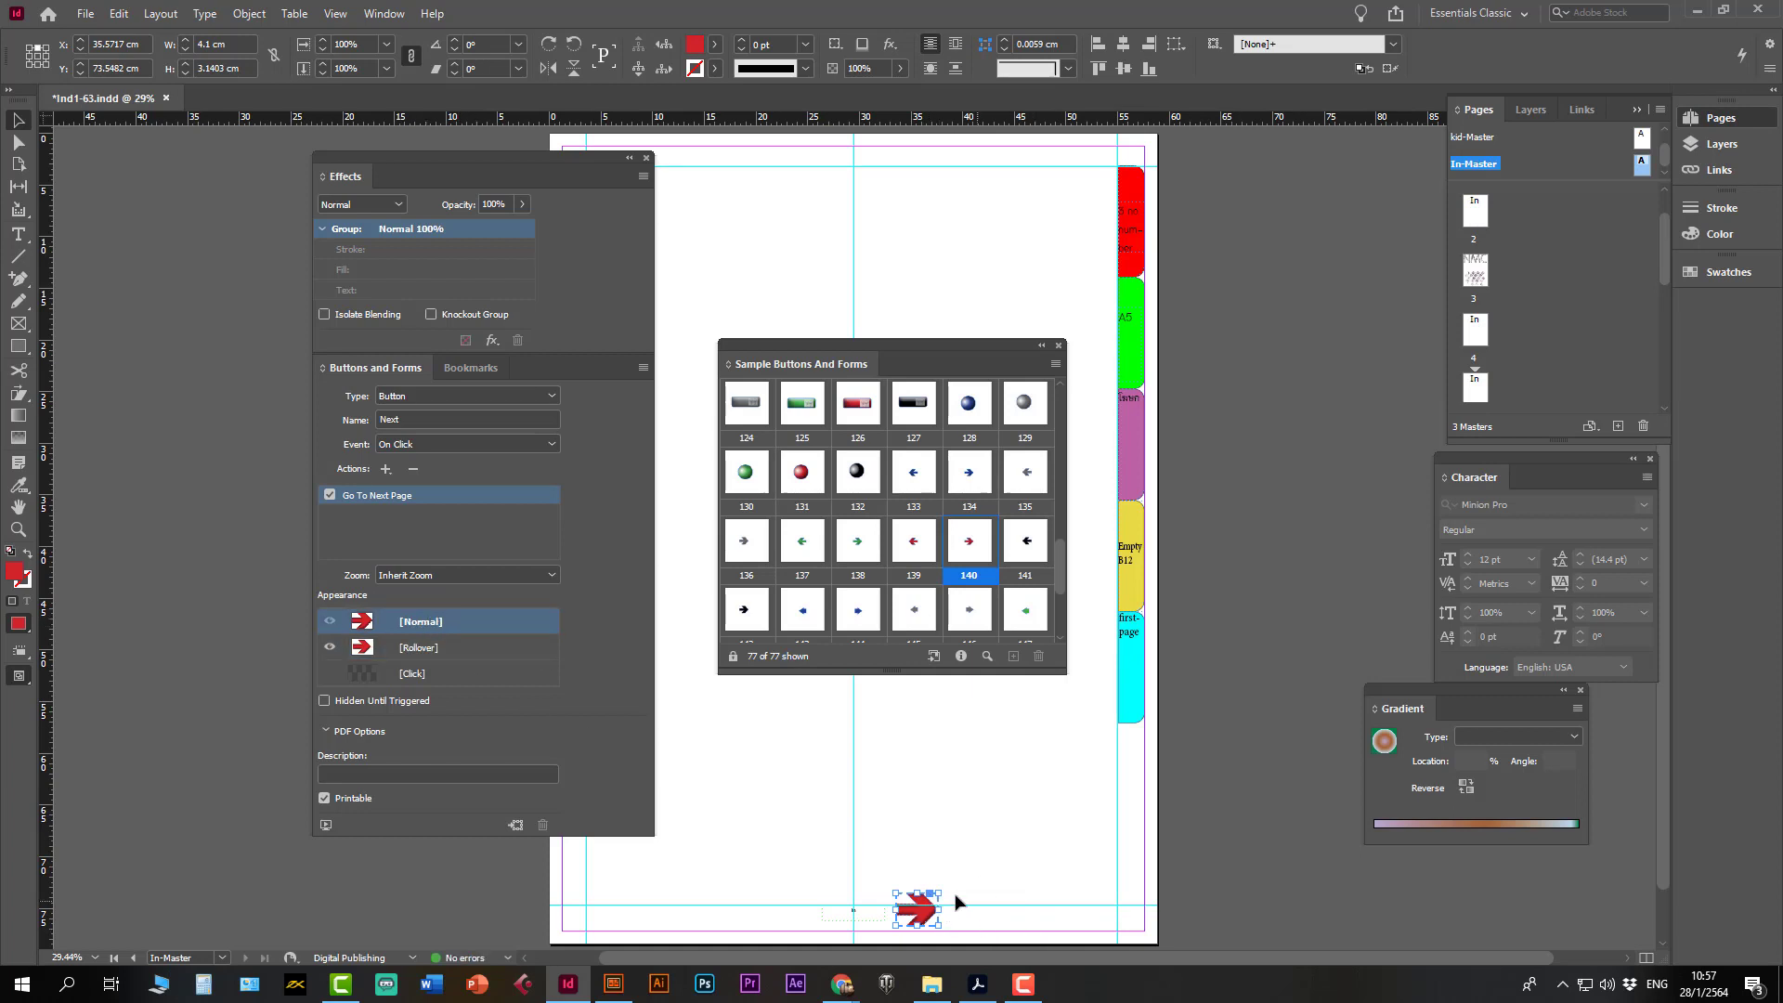
drag(938, 892, 922, 903)
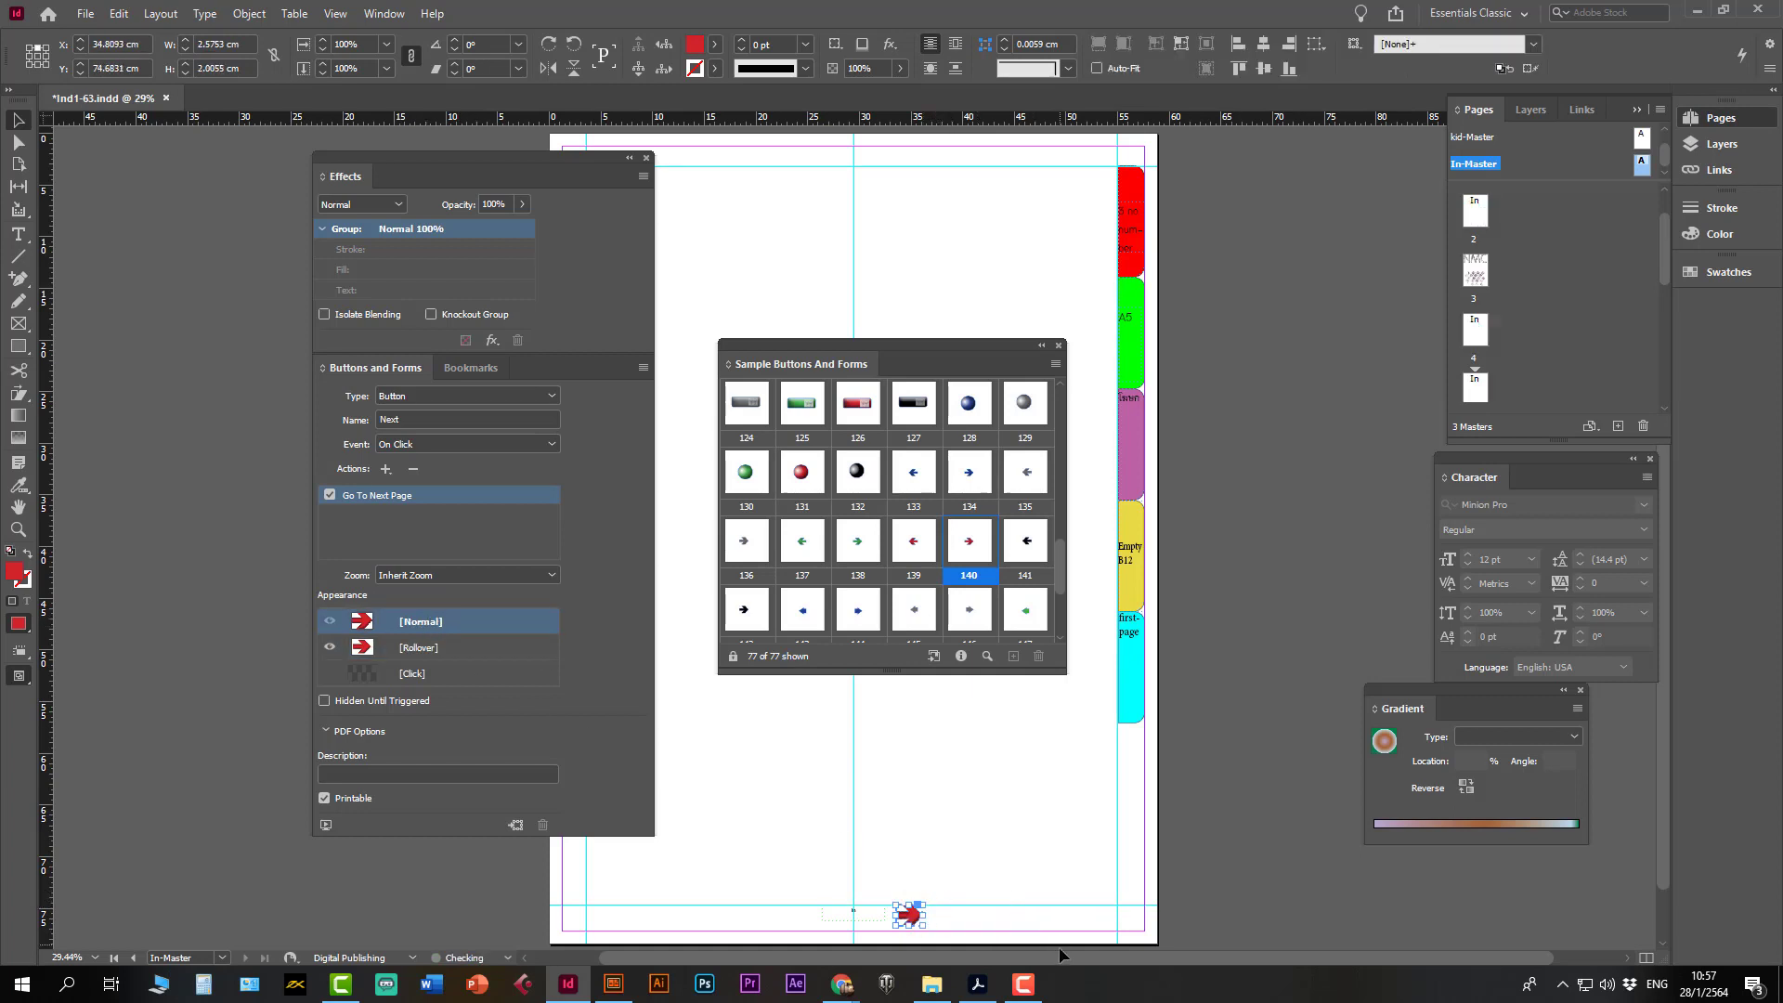
click(432, 650)
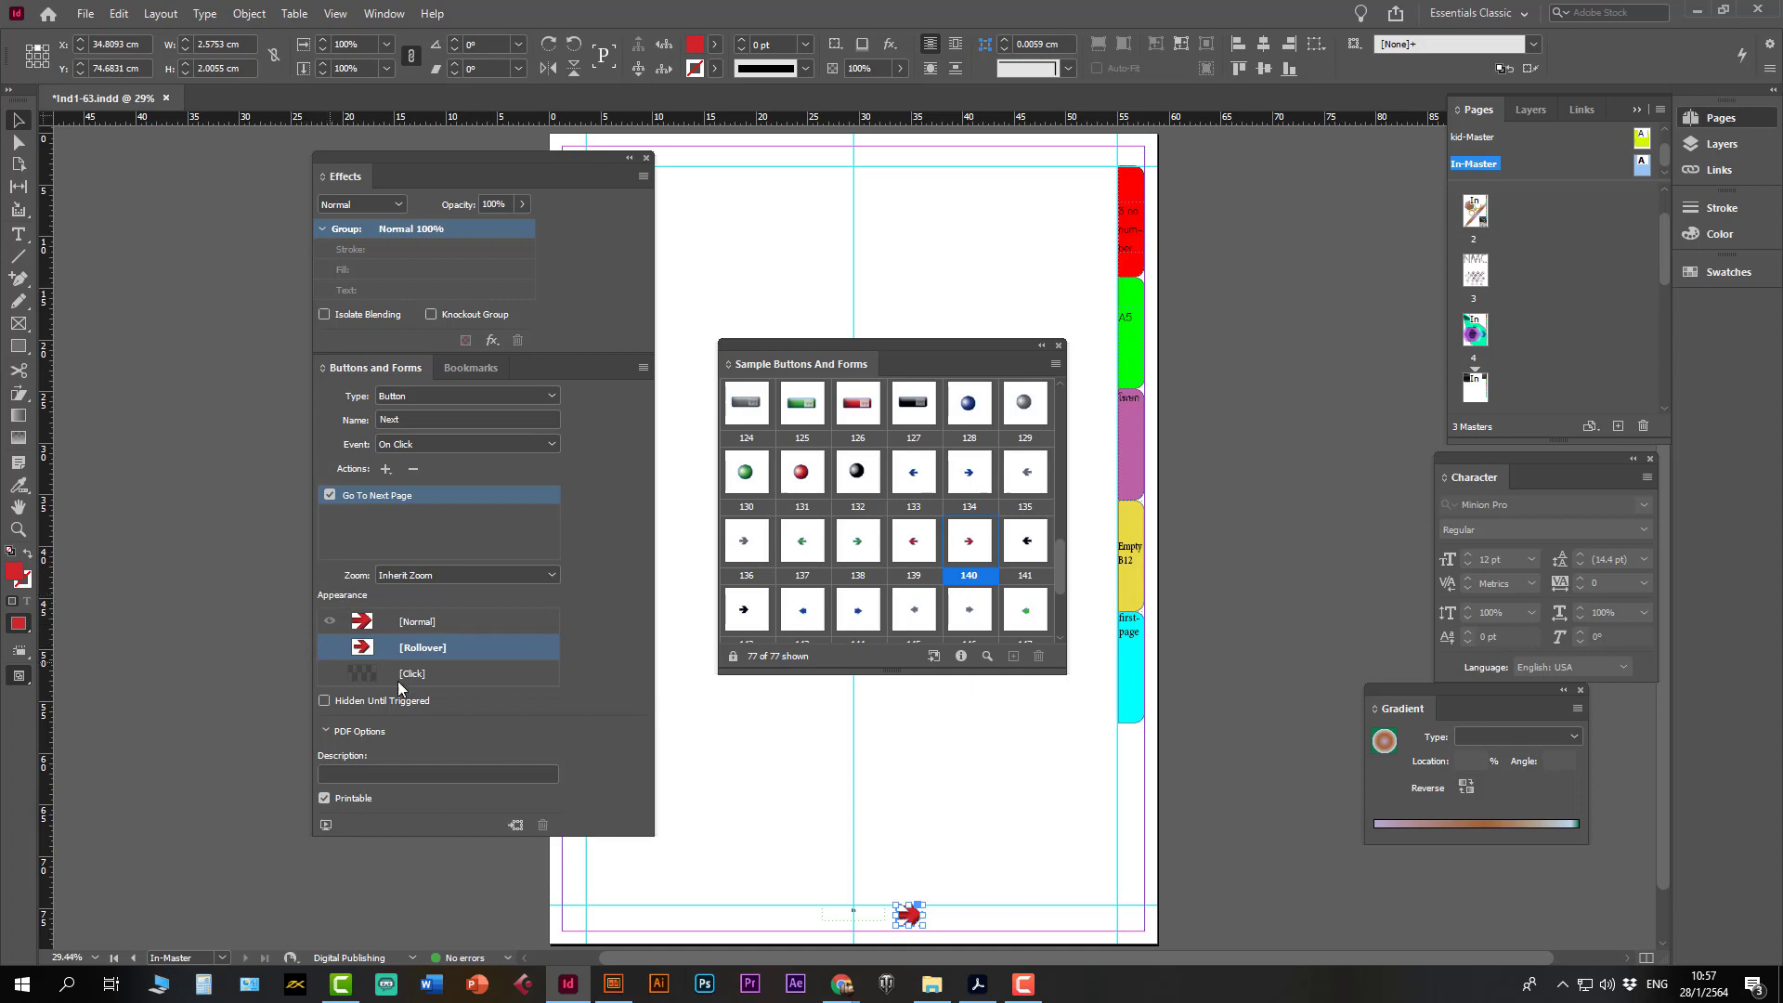
click(401, 622)
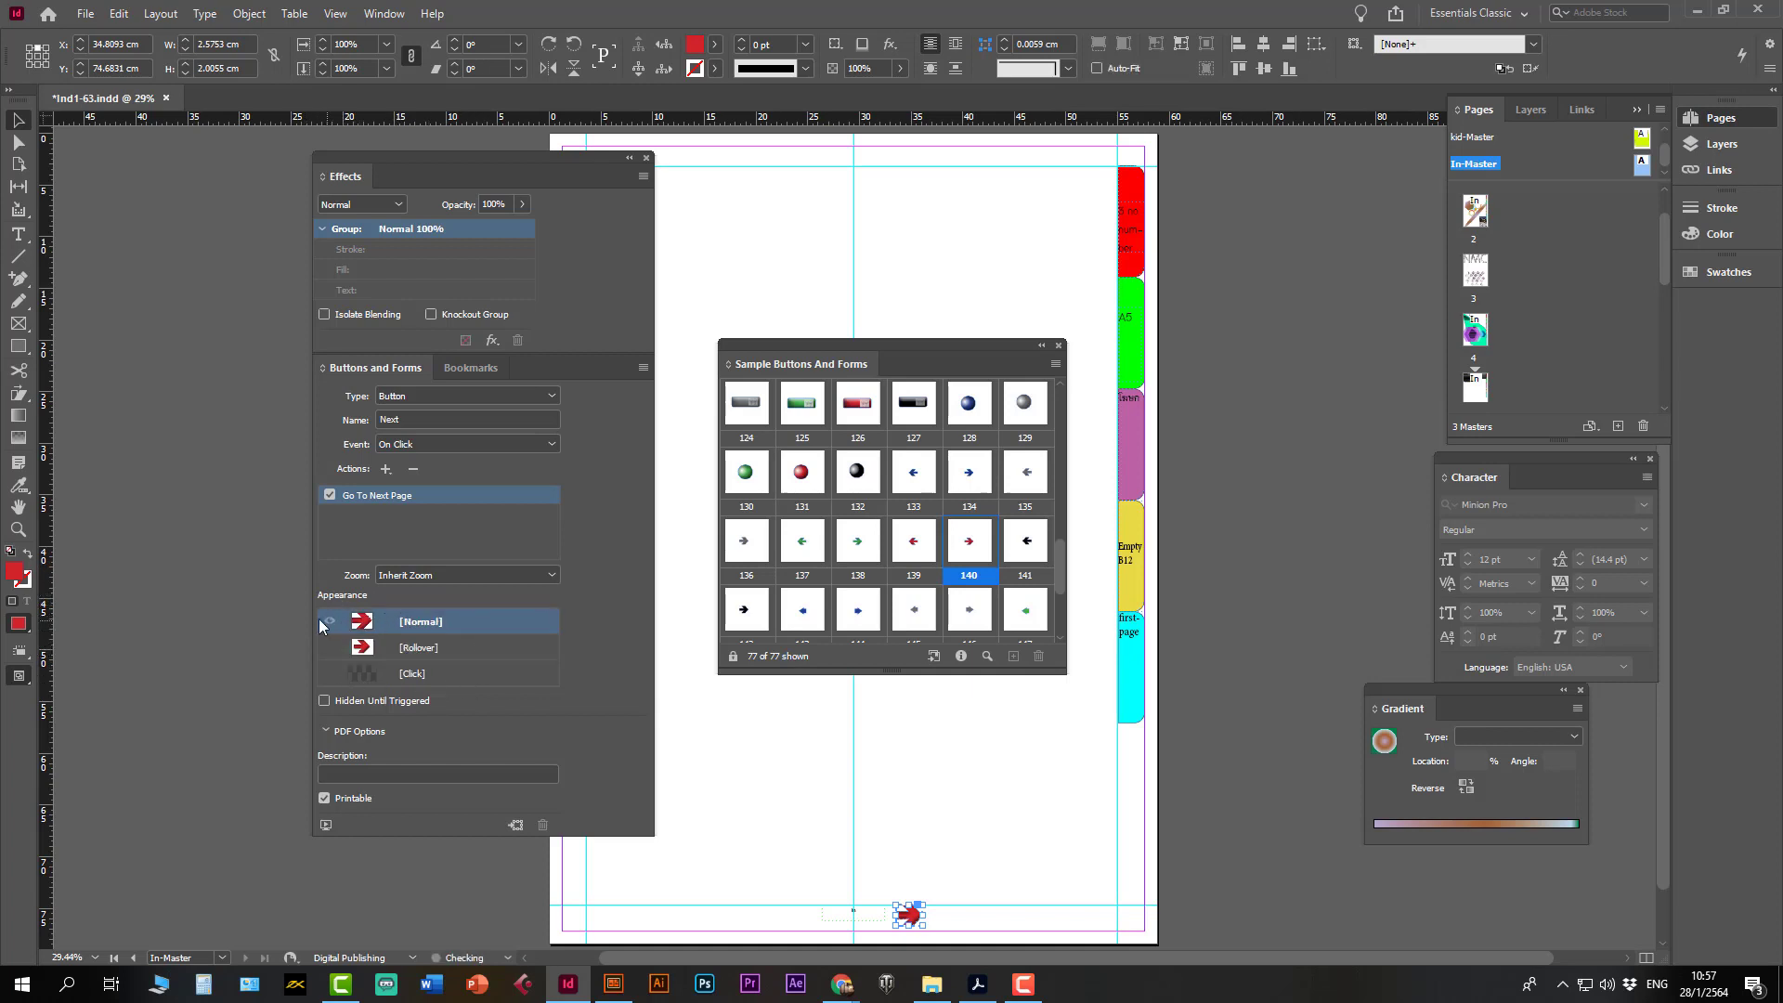
click(335, 652)
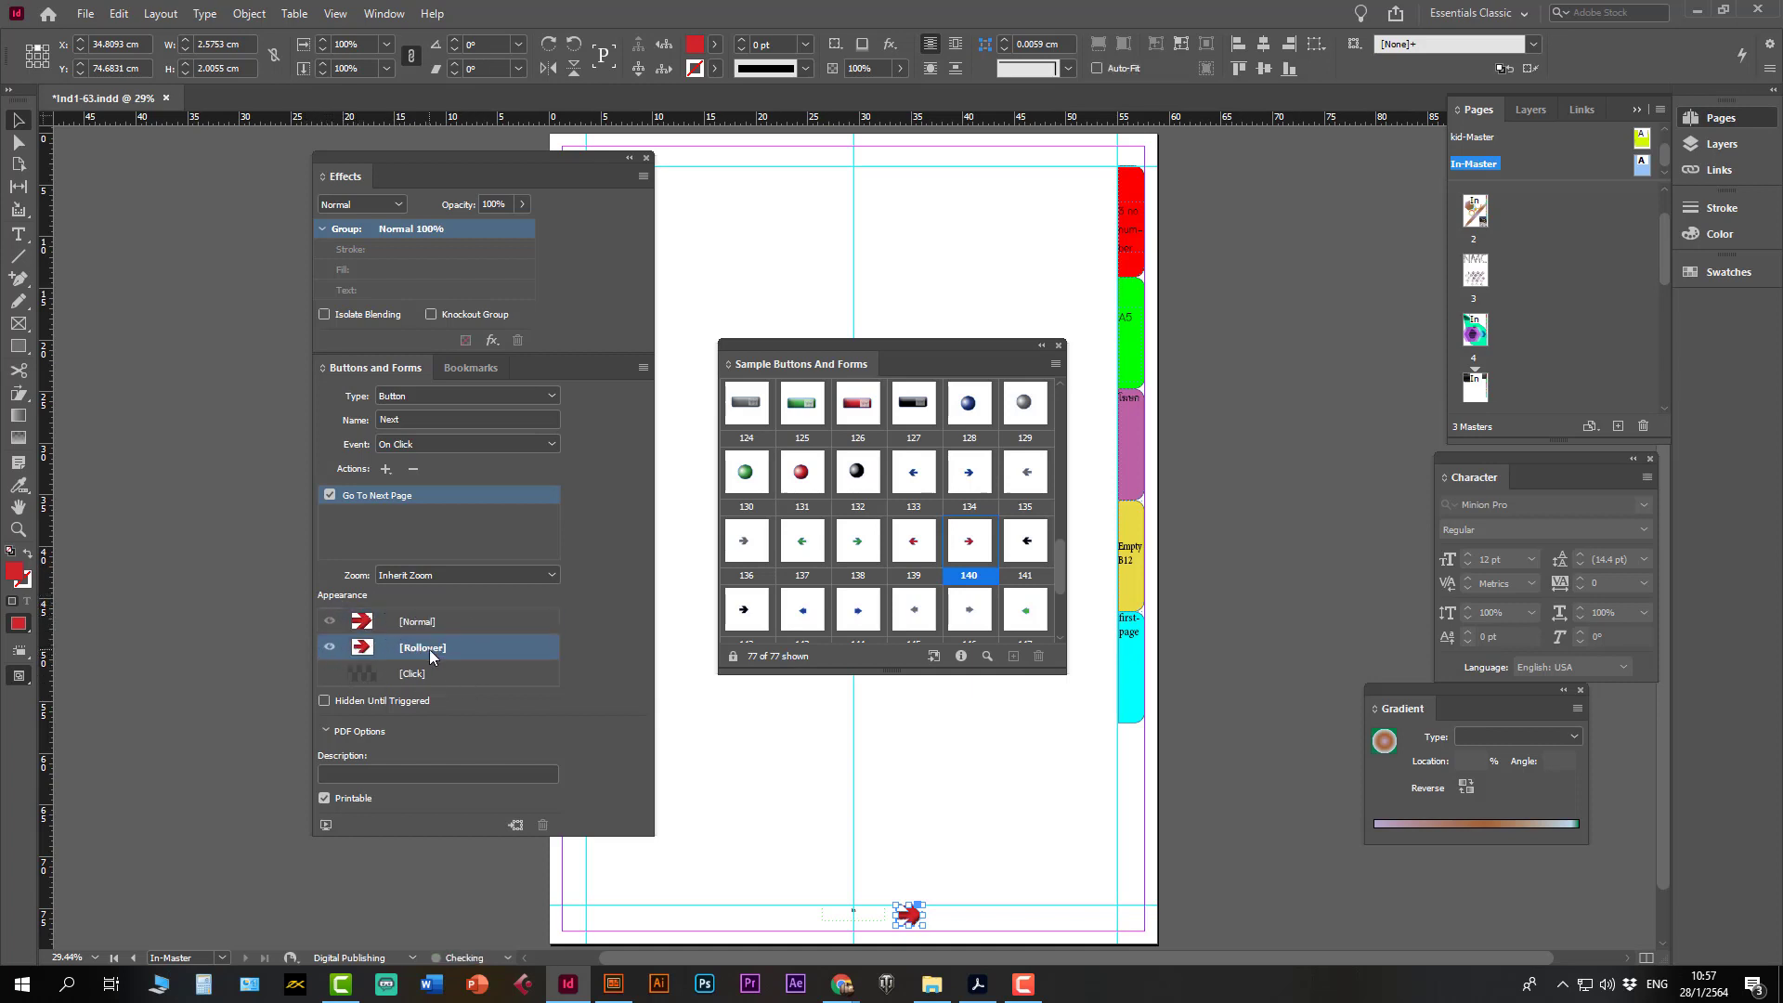
click(401, 622)
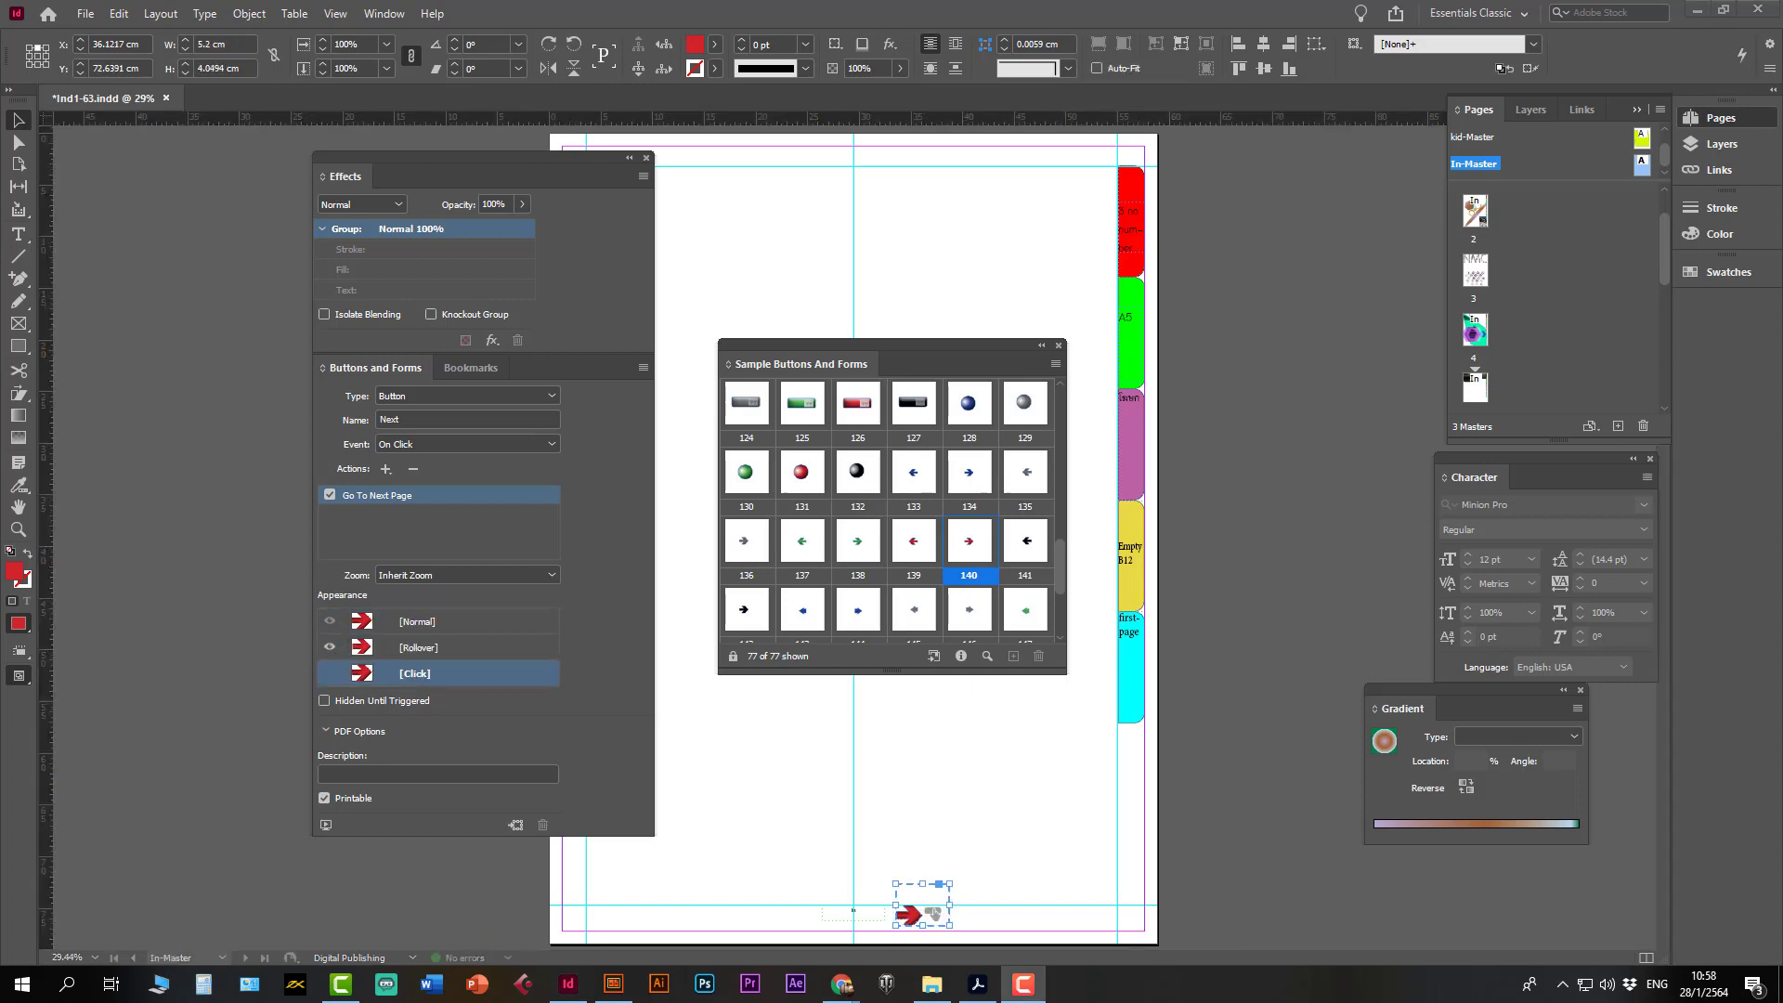
- Activate the Click appearance of the Next button and delete the red arrow from the master page
click(360, 671)
click(401, 677)
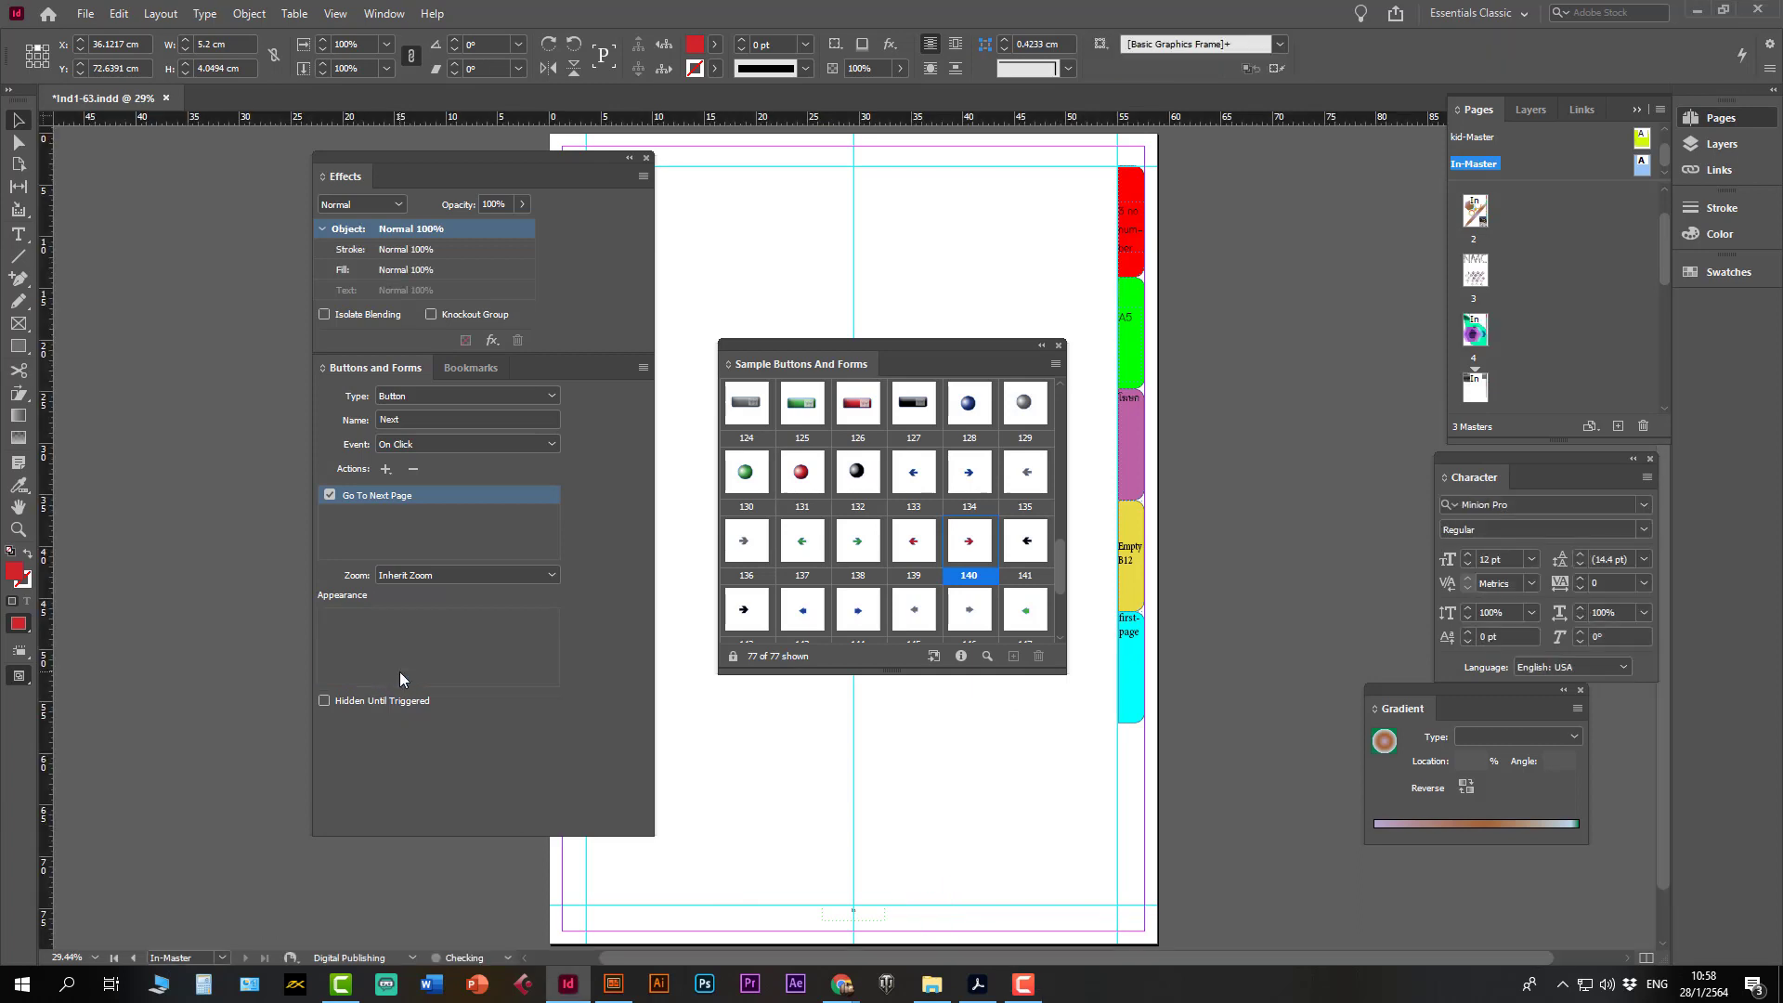
click(935, 720)
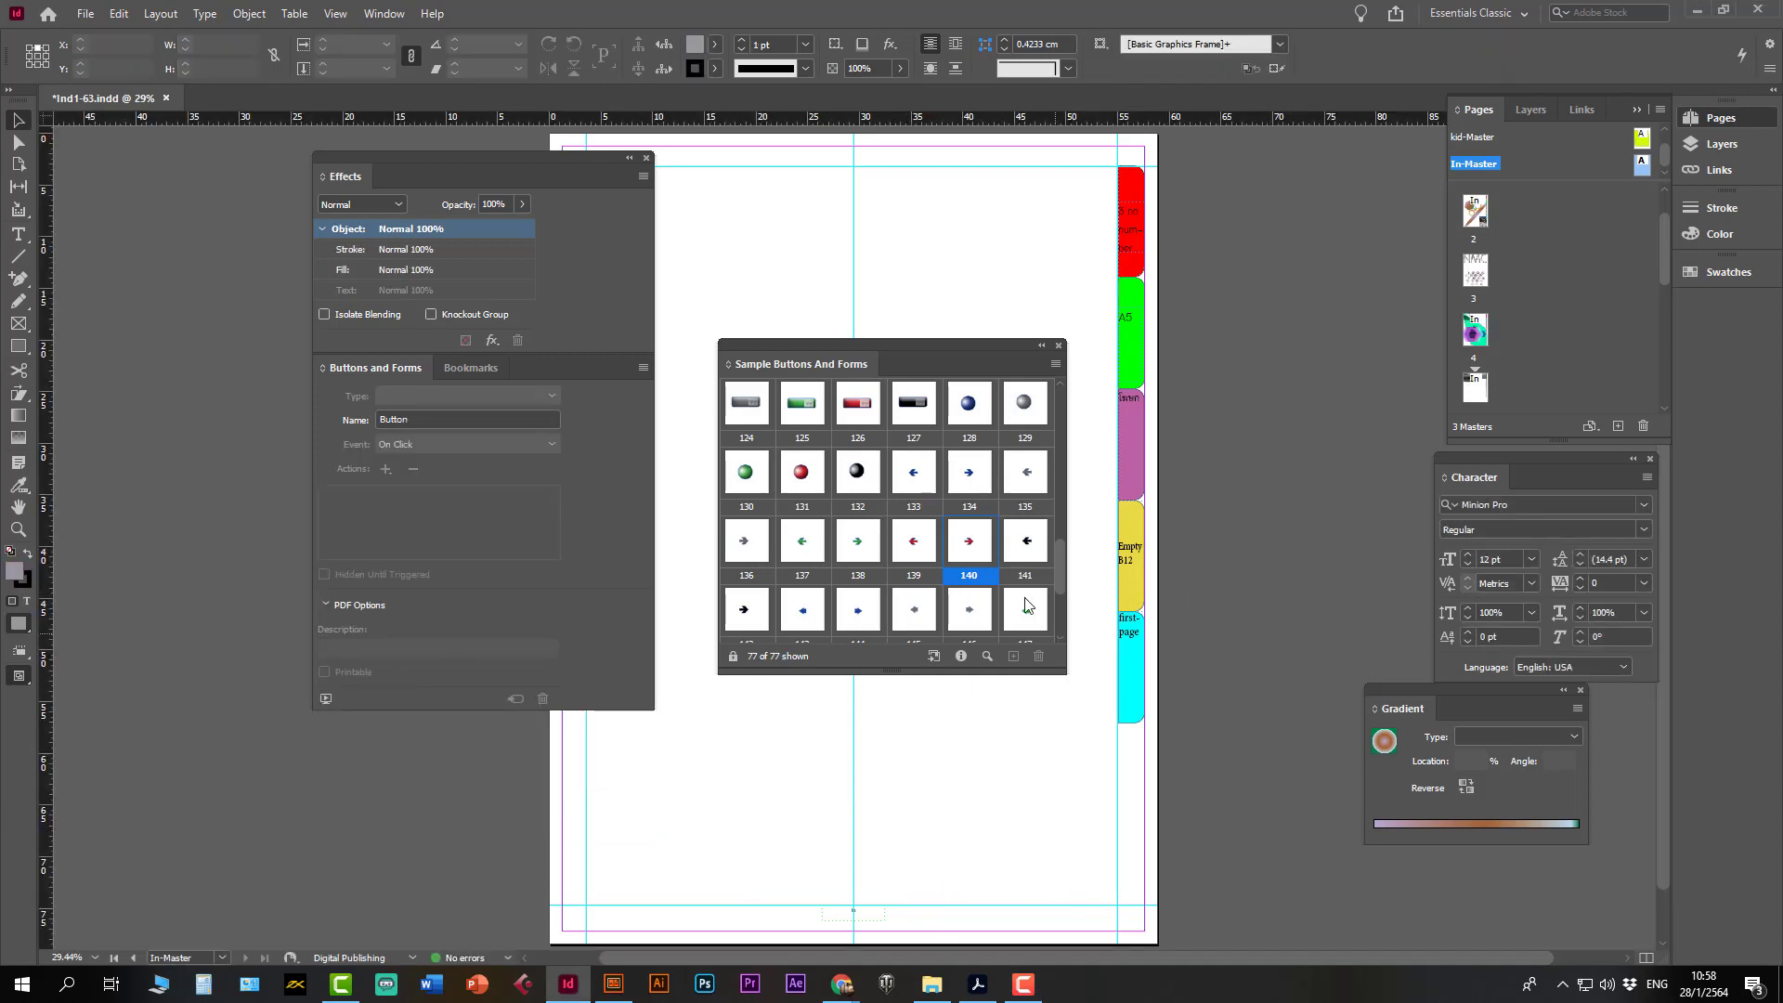
- Place sample button 140 beside the page number, about 2.58 cm wide, and give it a Go To Next Page action on On Click
drag(978, 544, 909, 923)
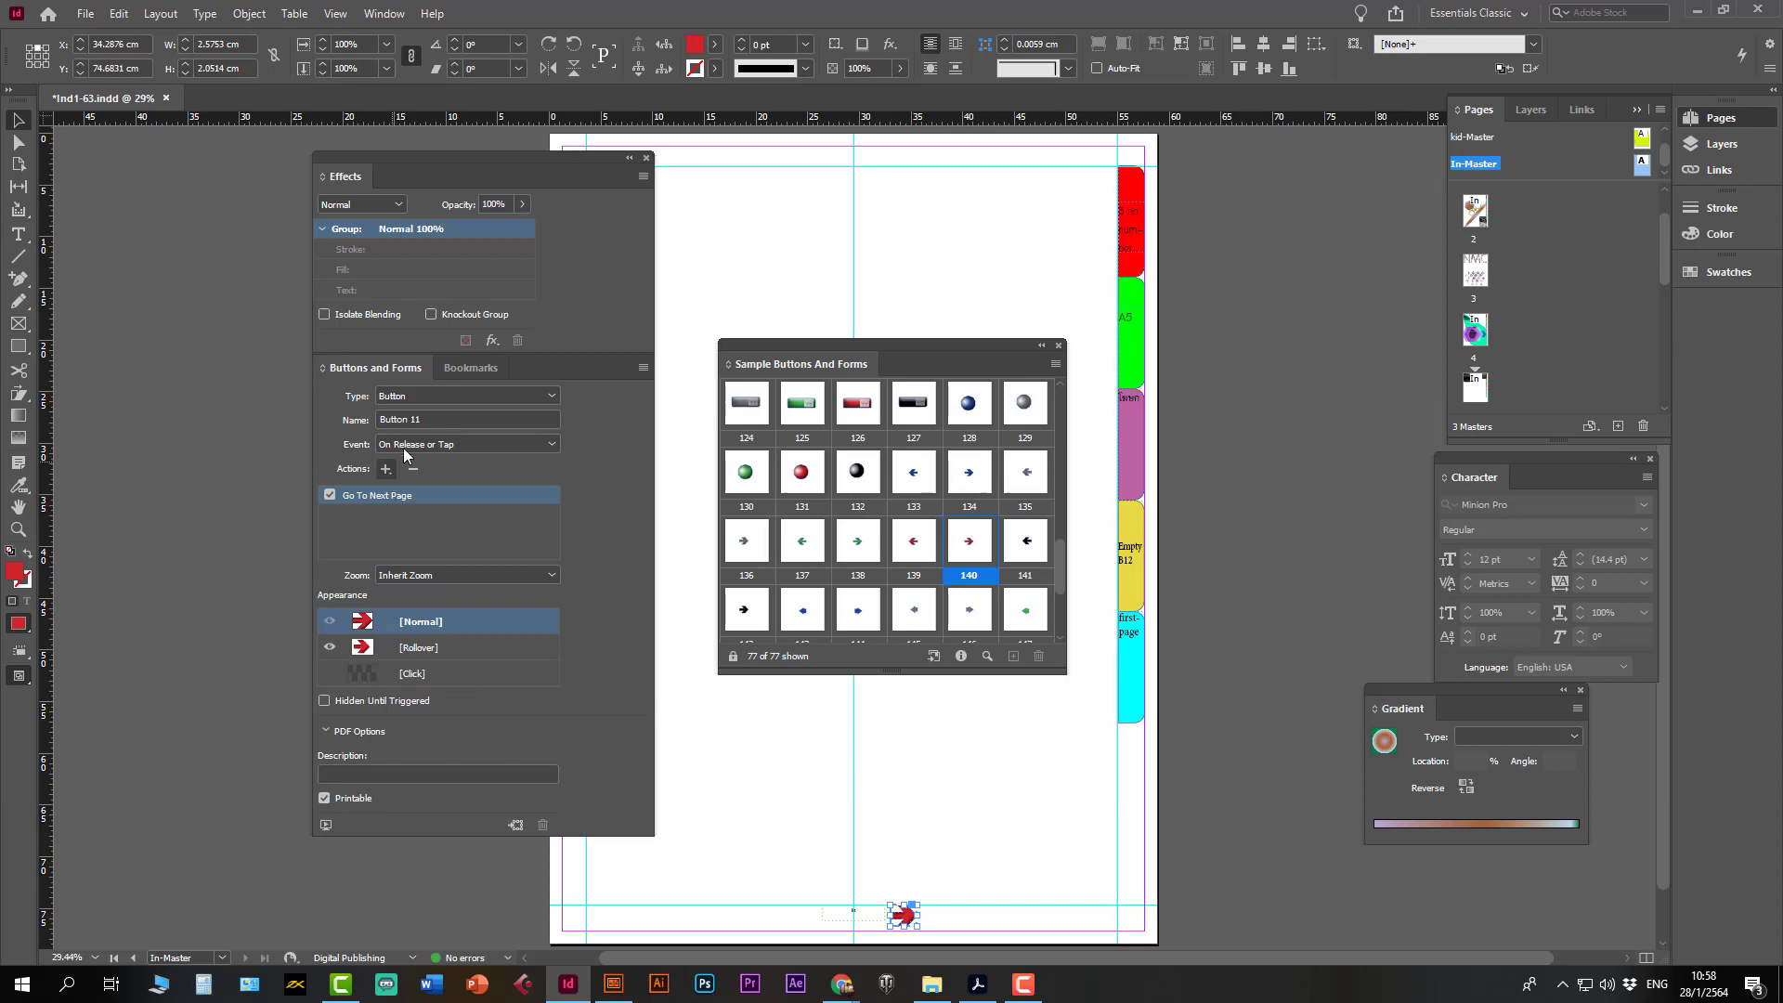
click(405, 445)
click(412, 490)
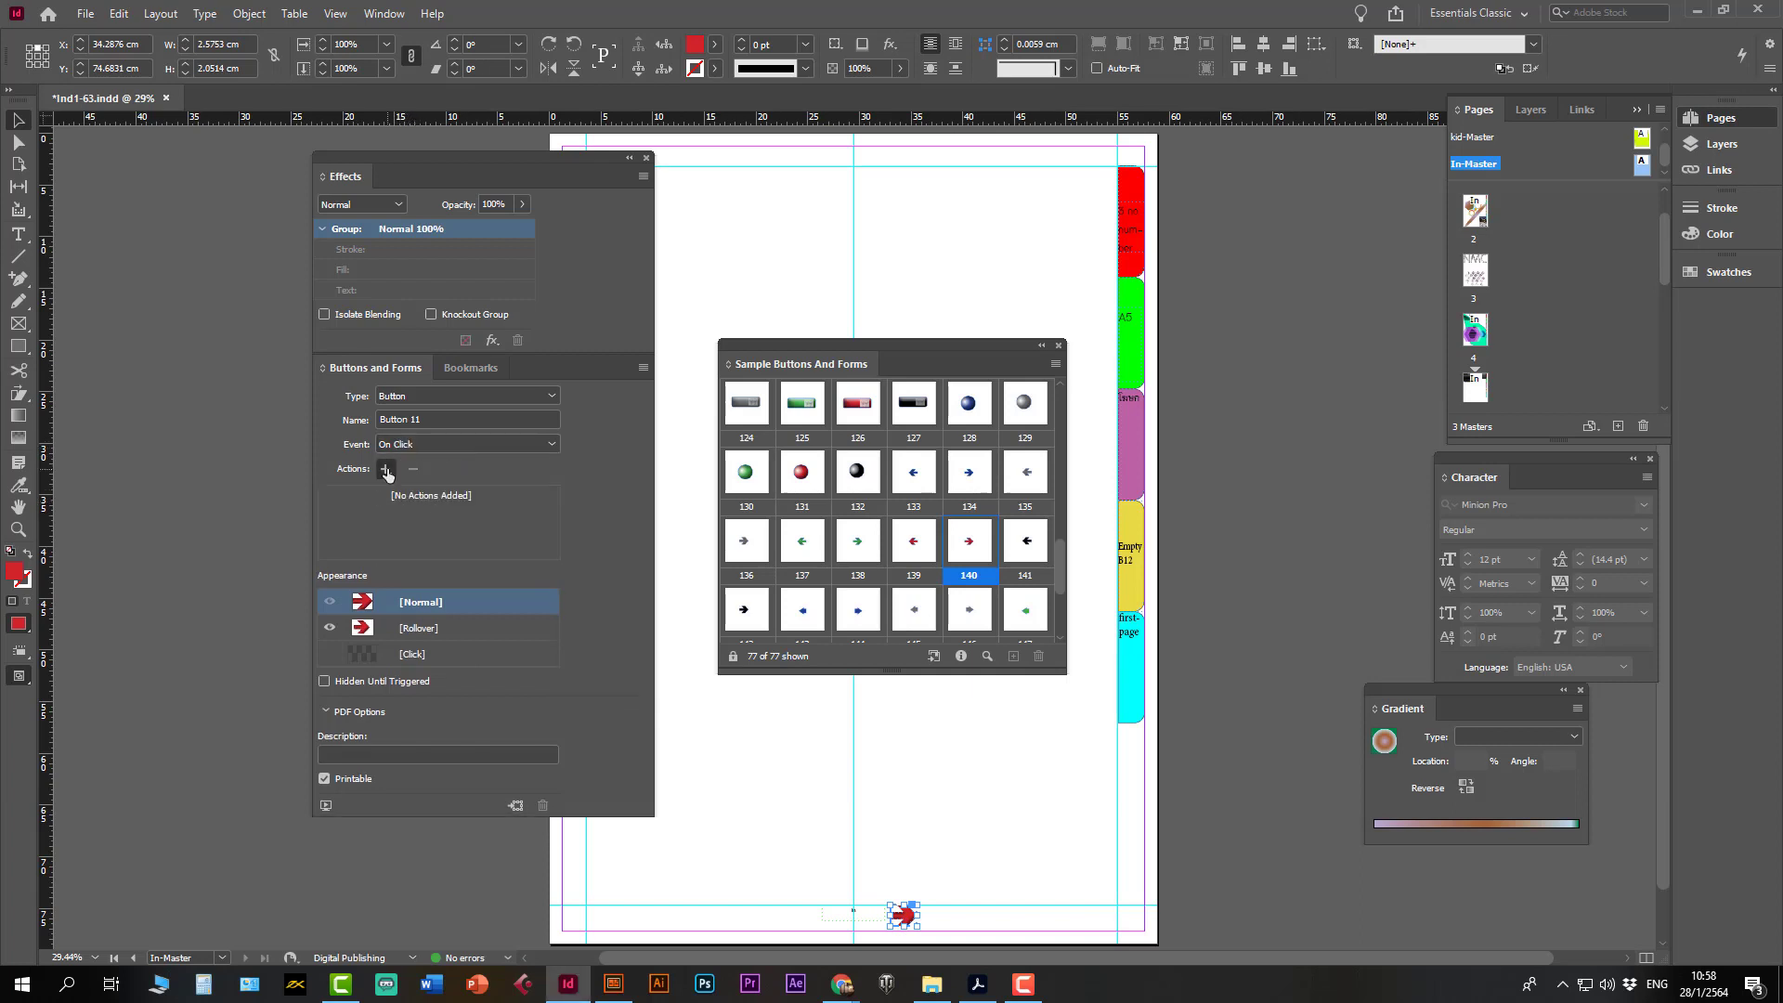
click(387, 468)
click(511, 527)
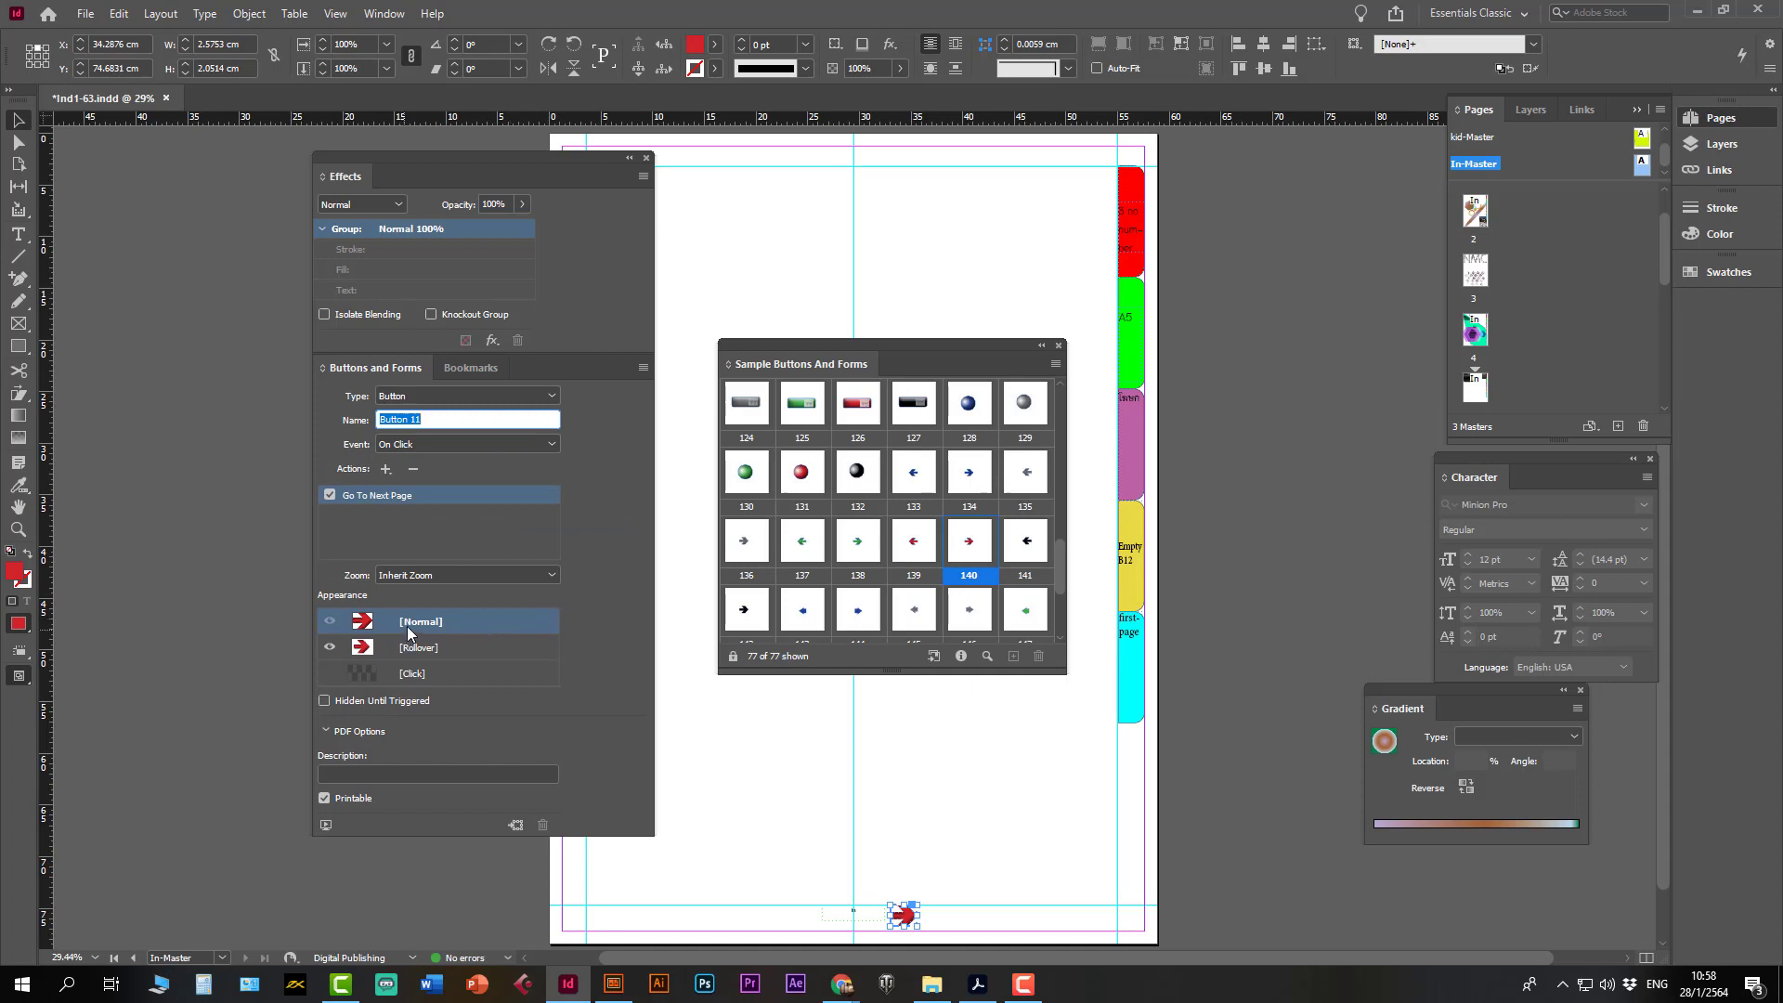
- Enlarge only the arrow inside the button's Rollover appearance to about 3.43 cm wide and compare it with Normal
click(416, 653)
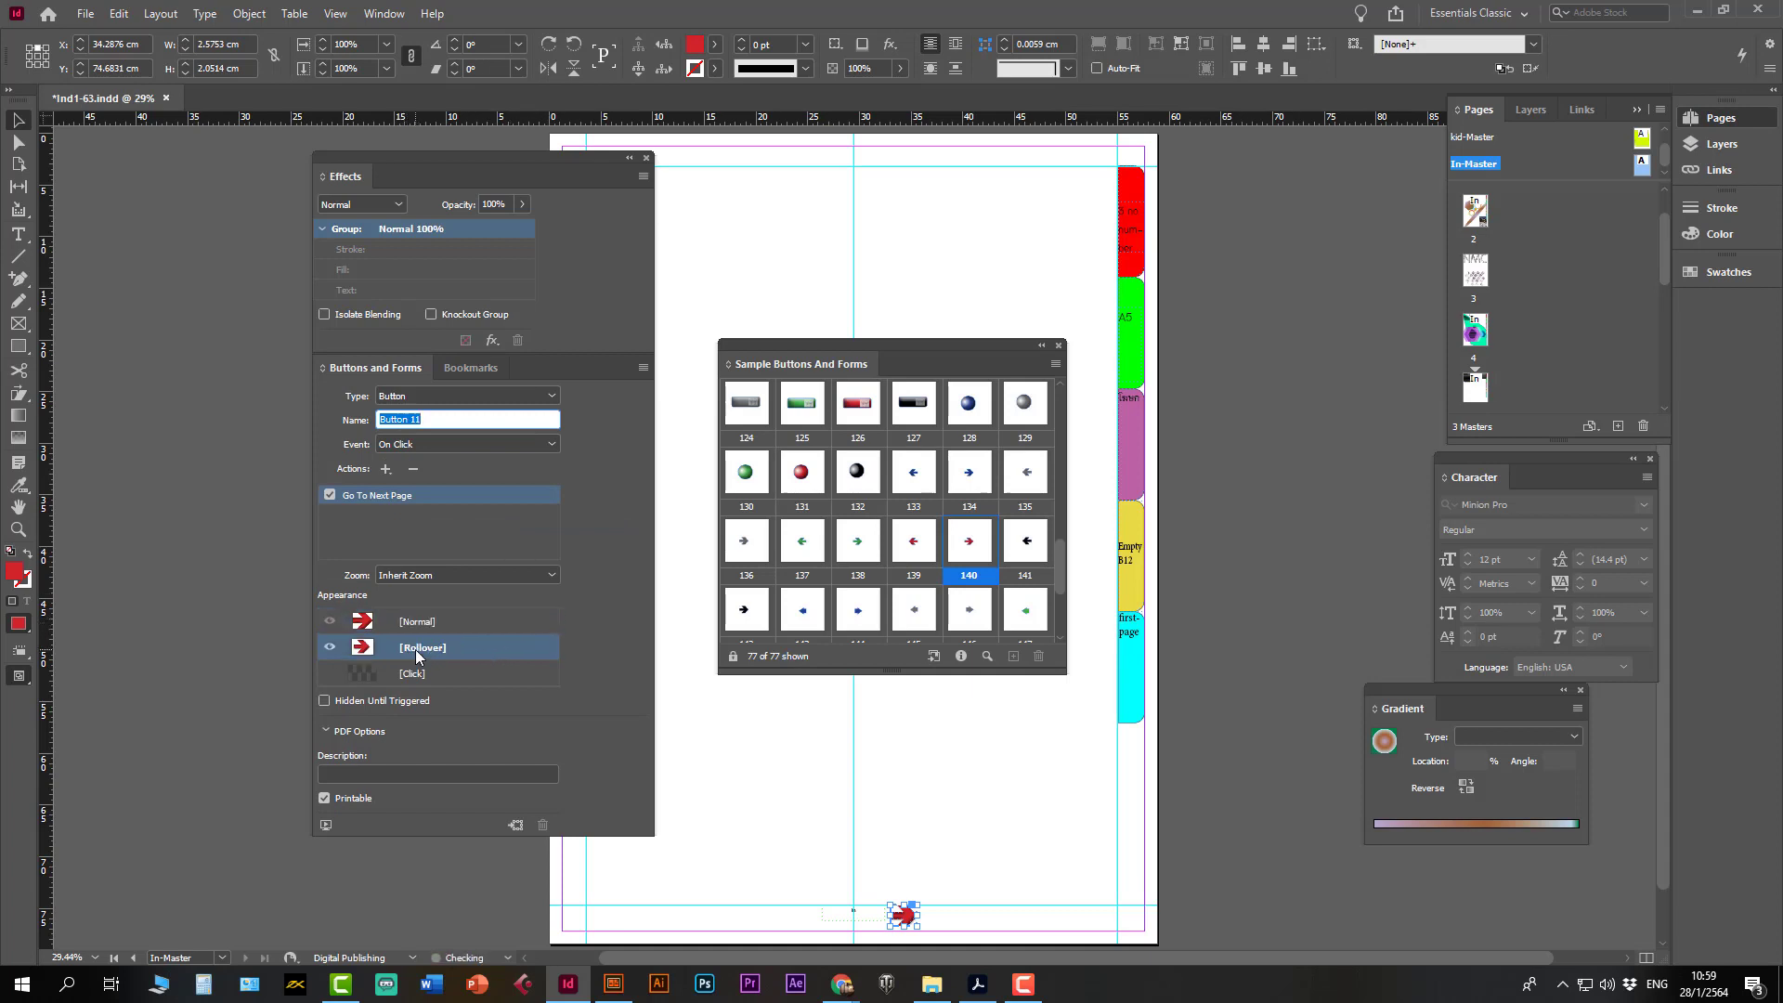
double_click(910, 921)
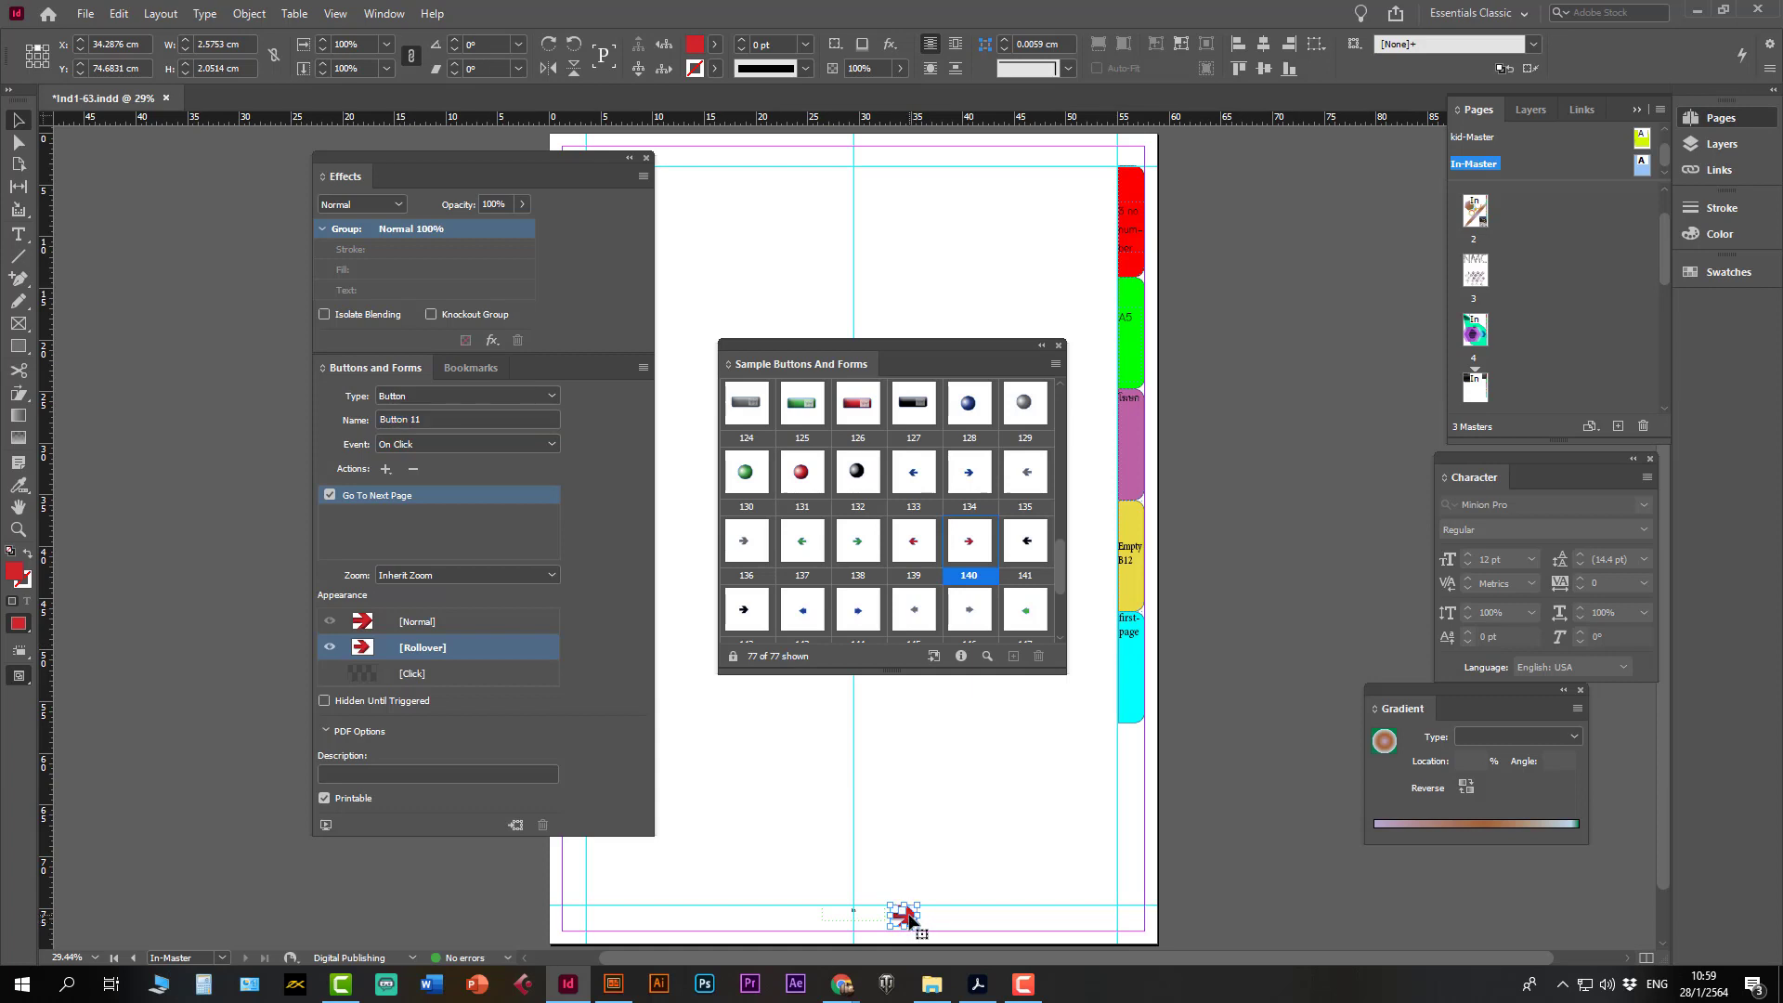
scroll(911, 921, up, 7)
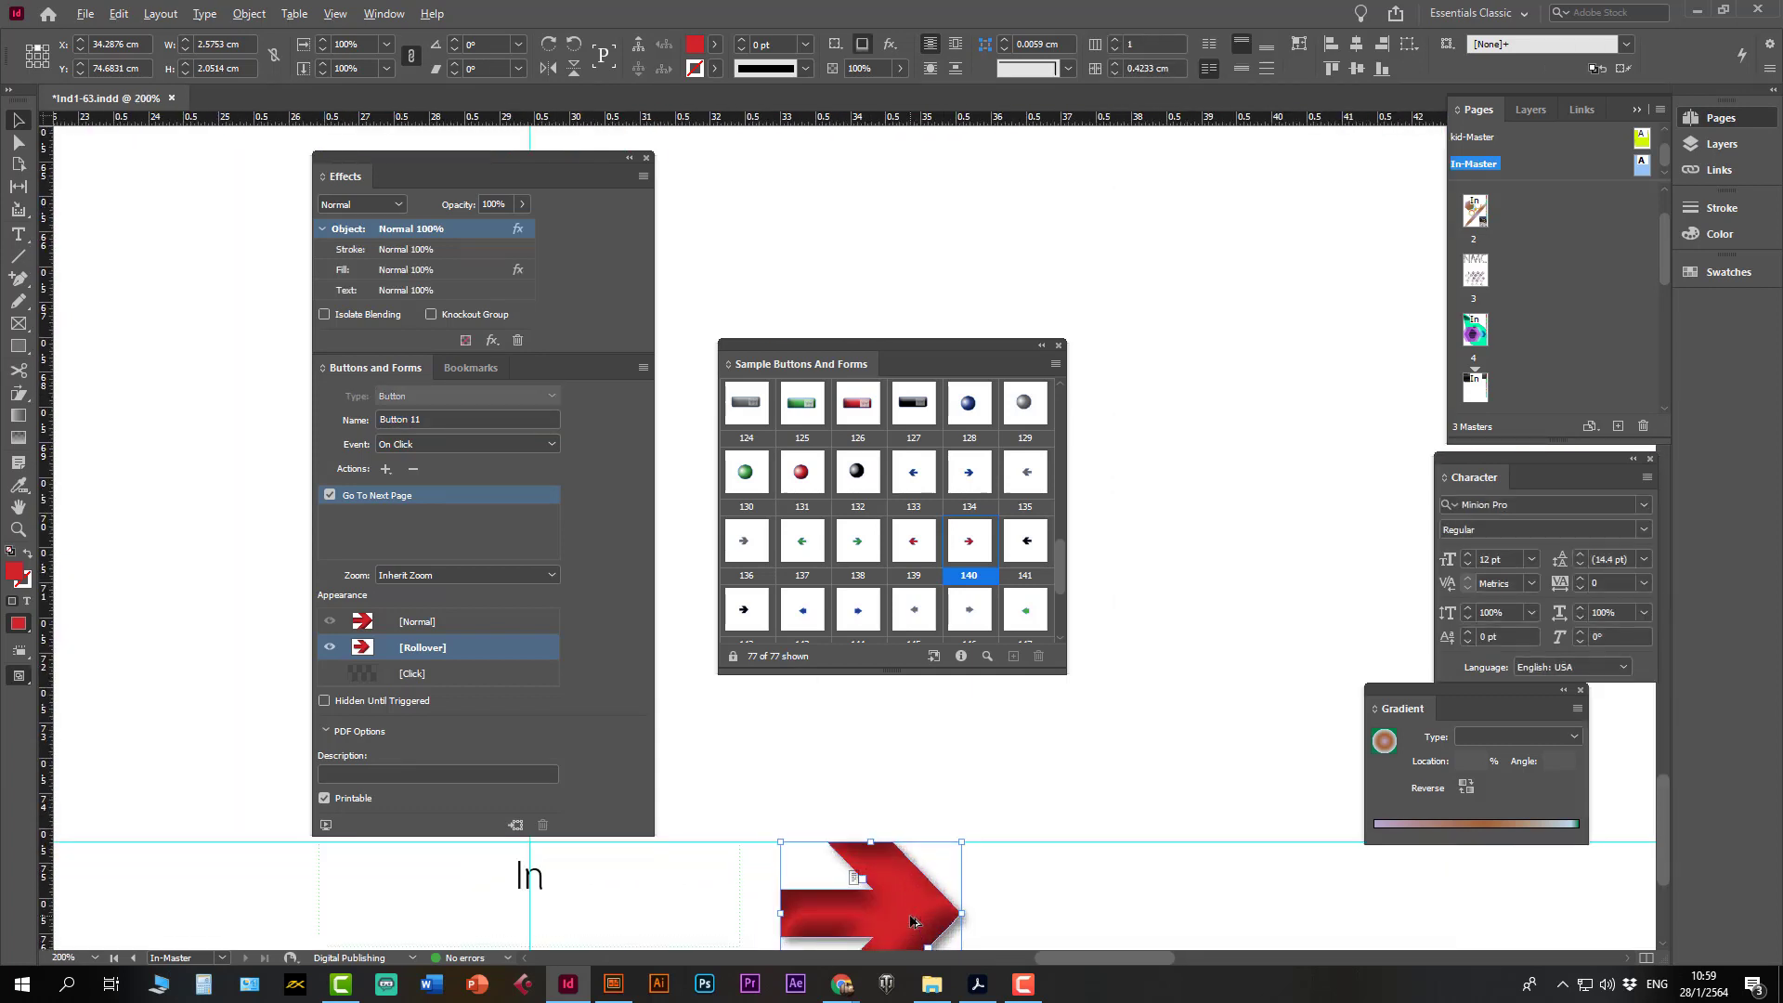
drag(1075, 749, 1218, 585)
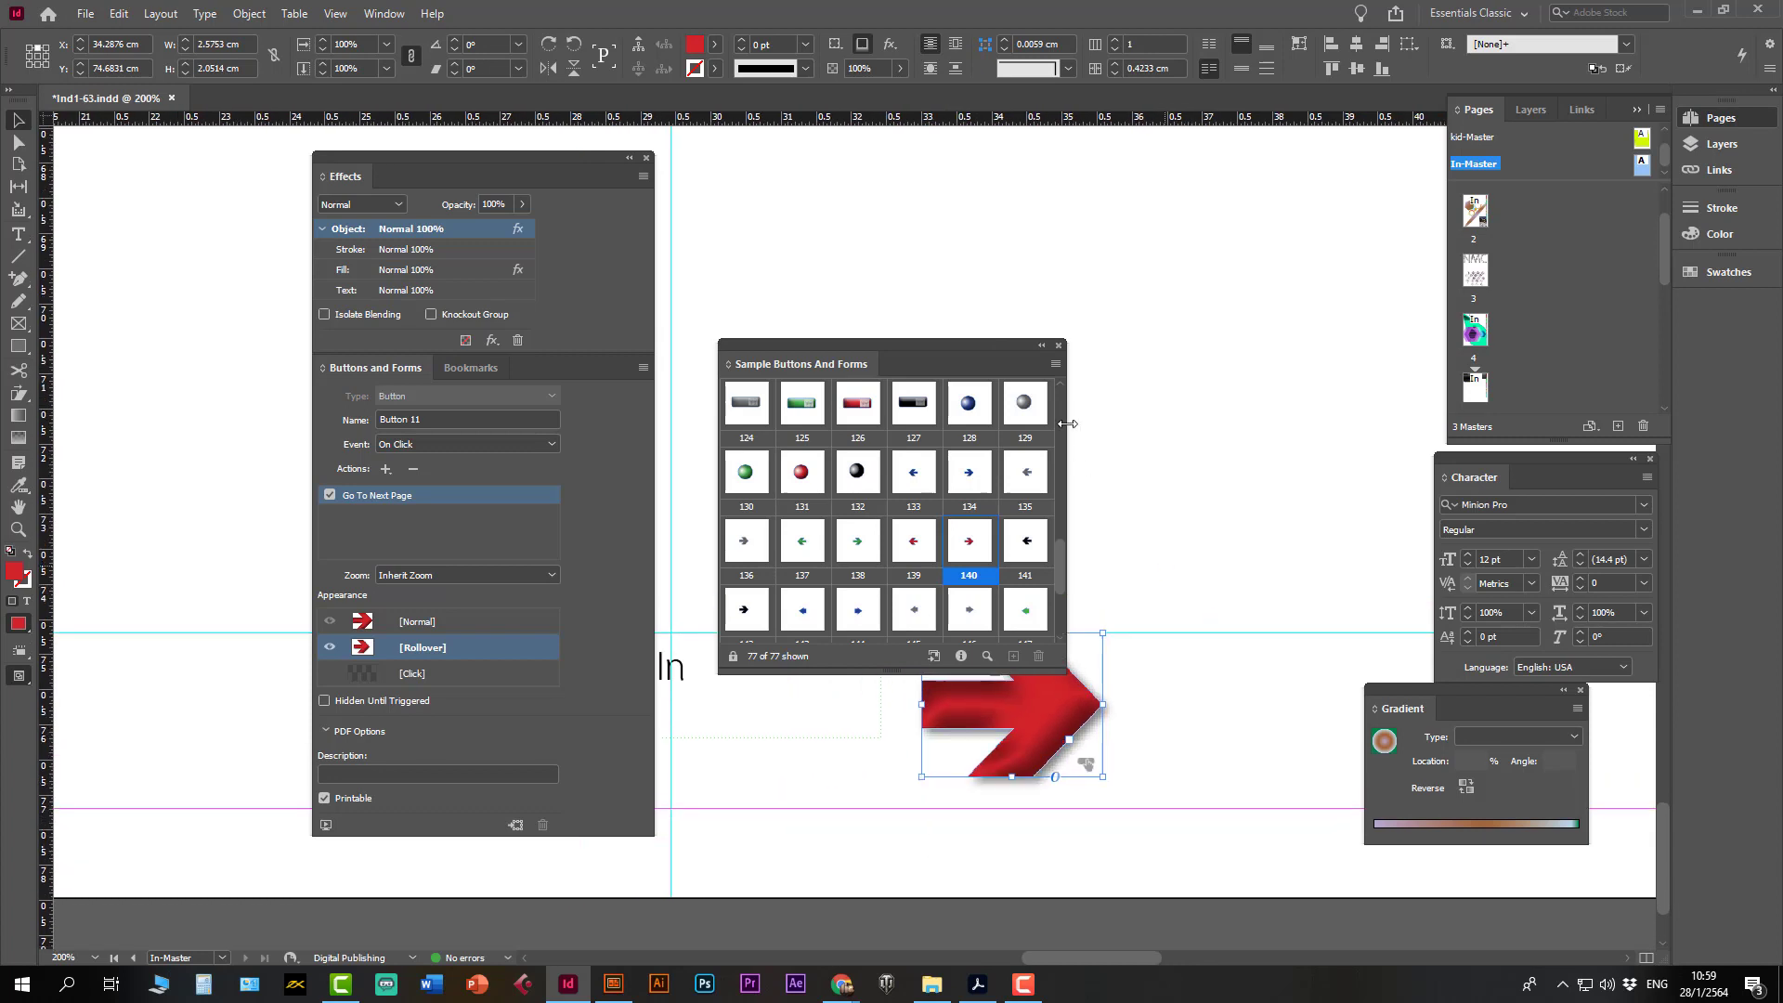
drag(982, 343, 1349, 139)
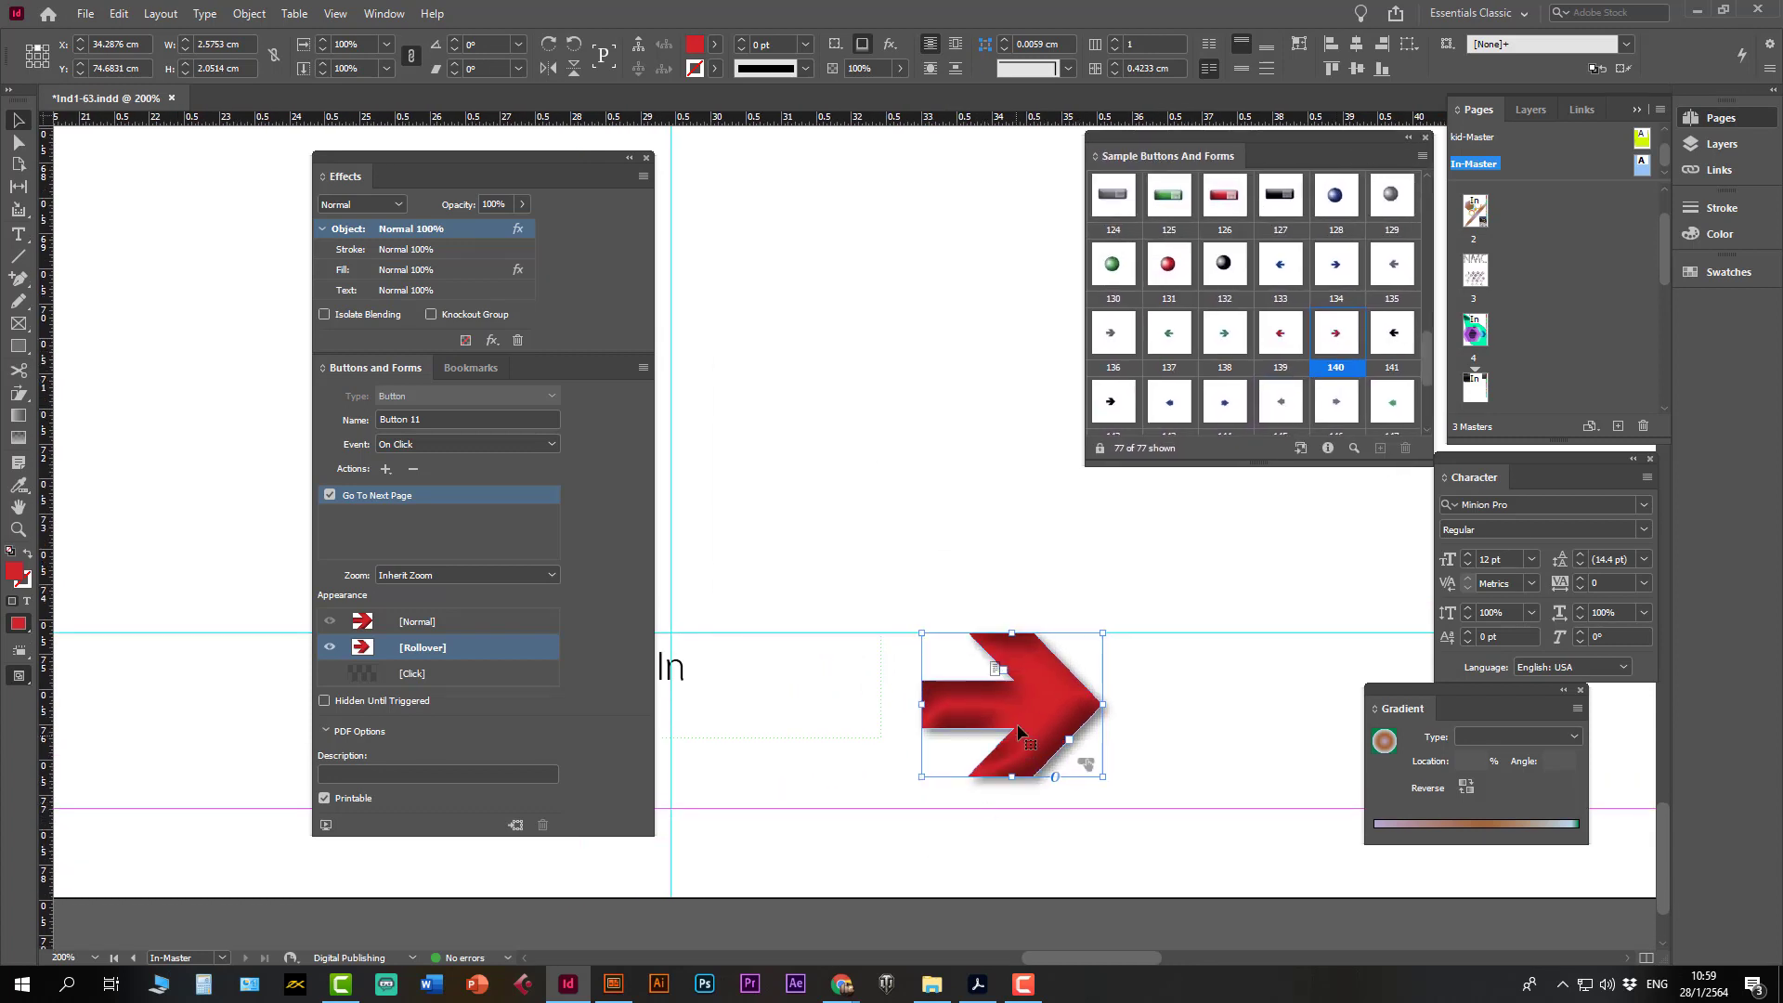
click(1084, 697)
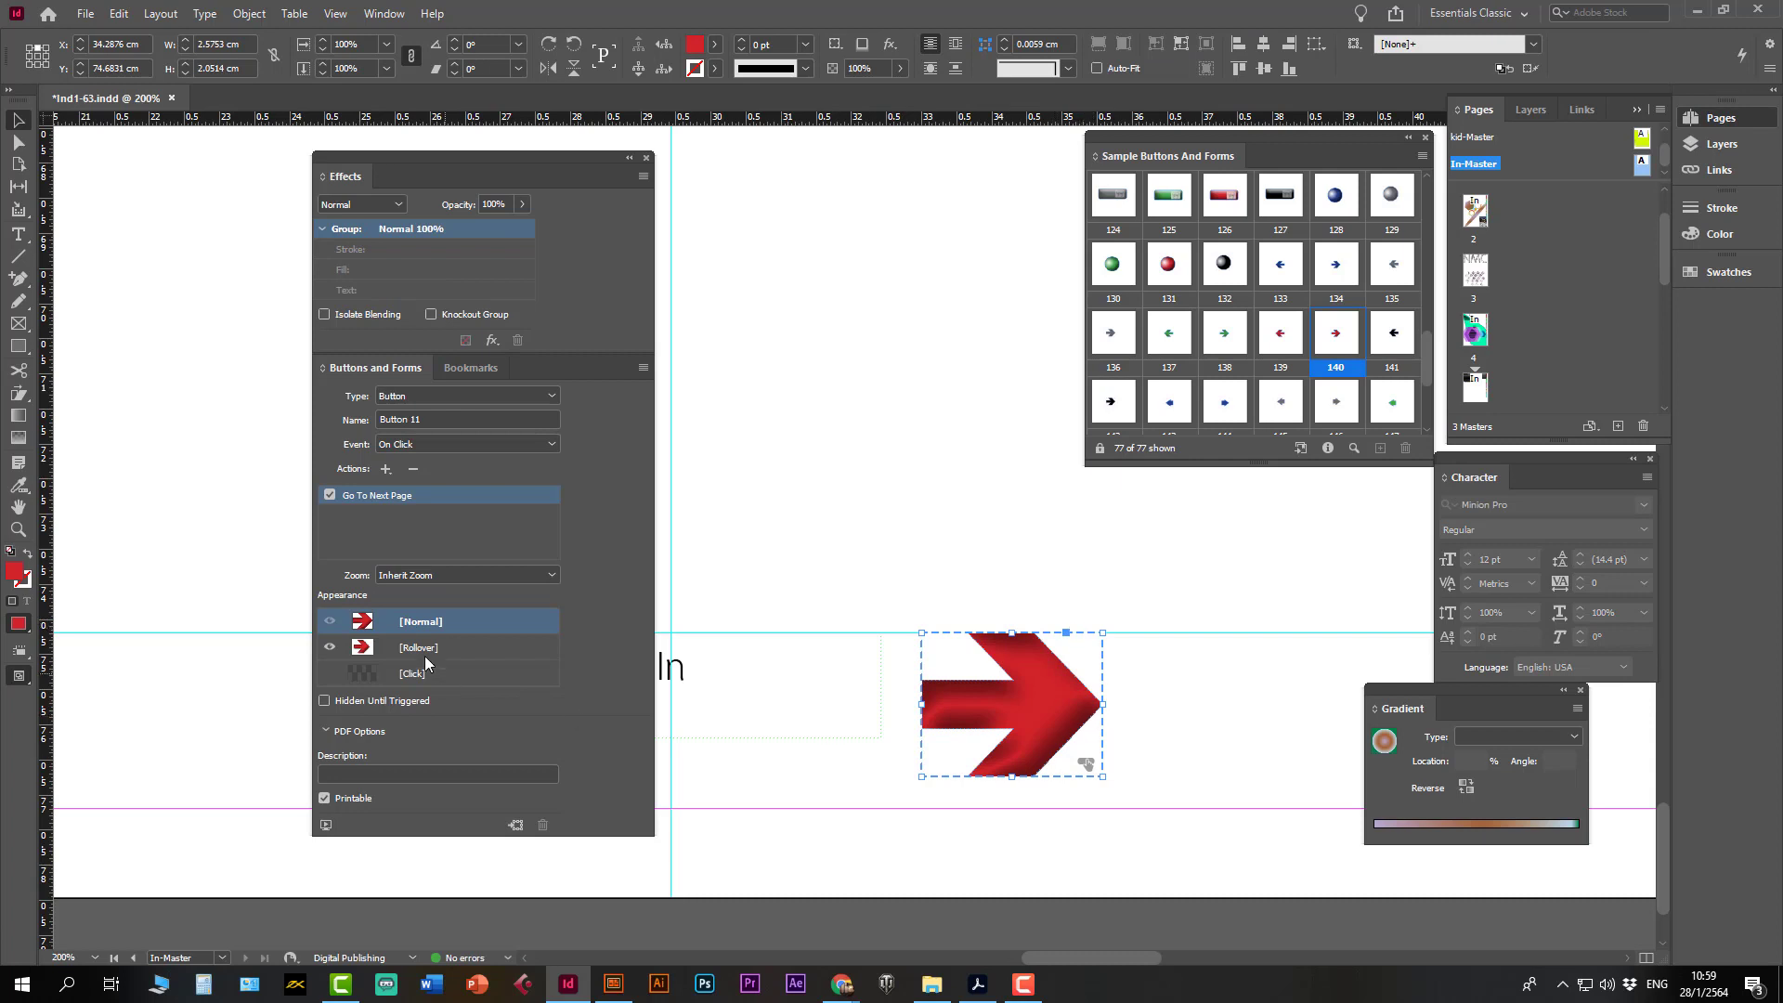
click(418, 648)
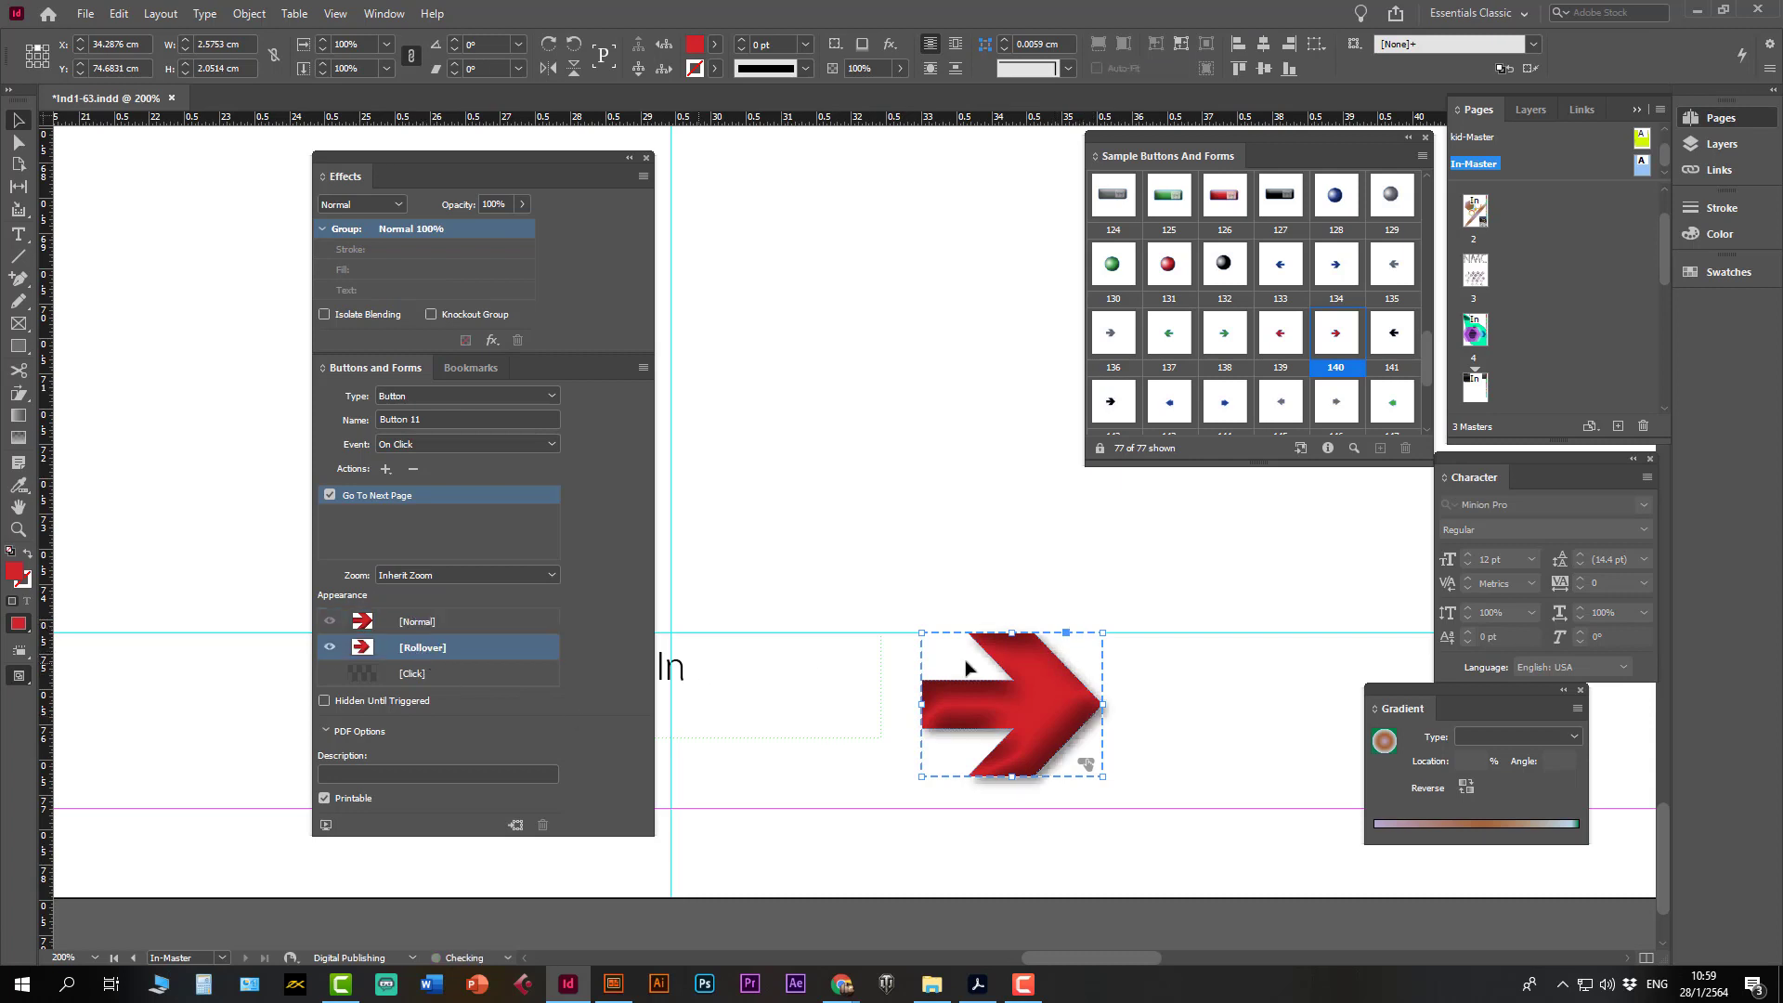
click(1045, 701)
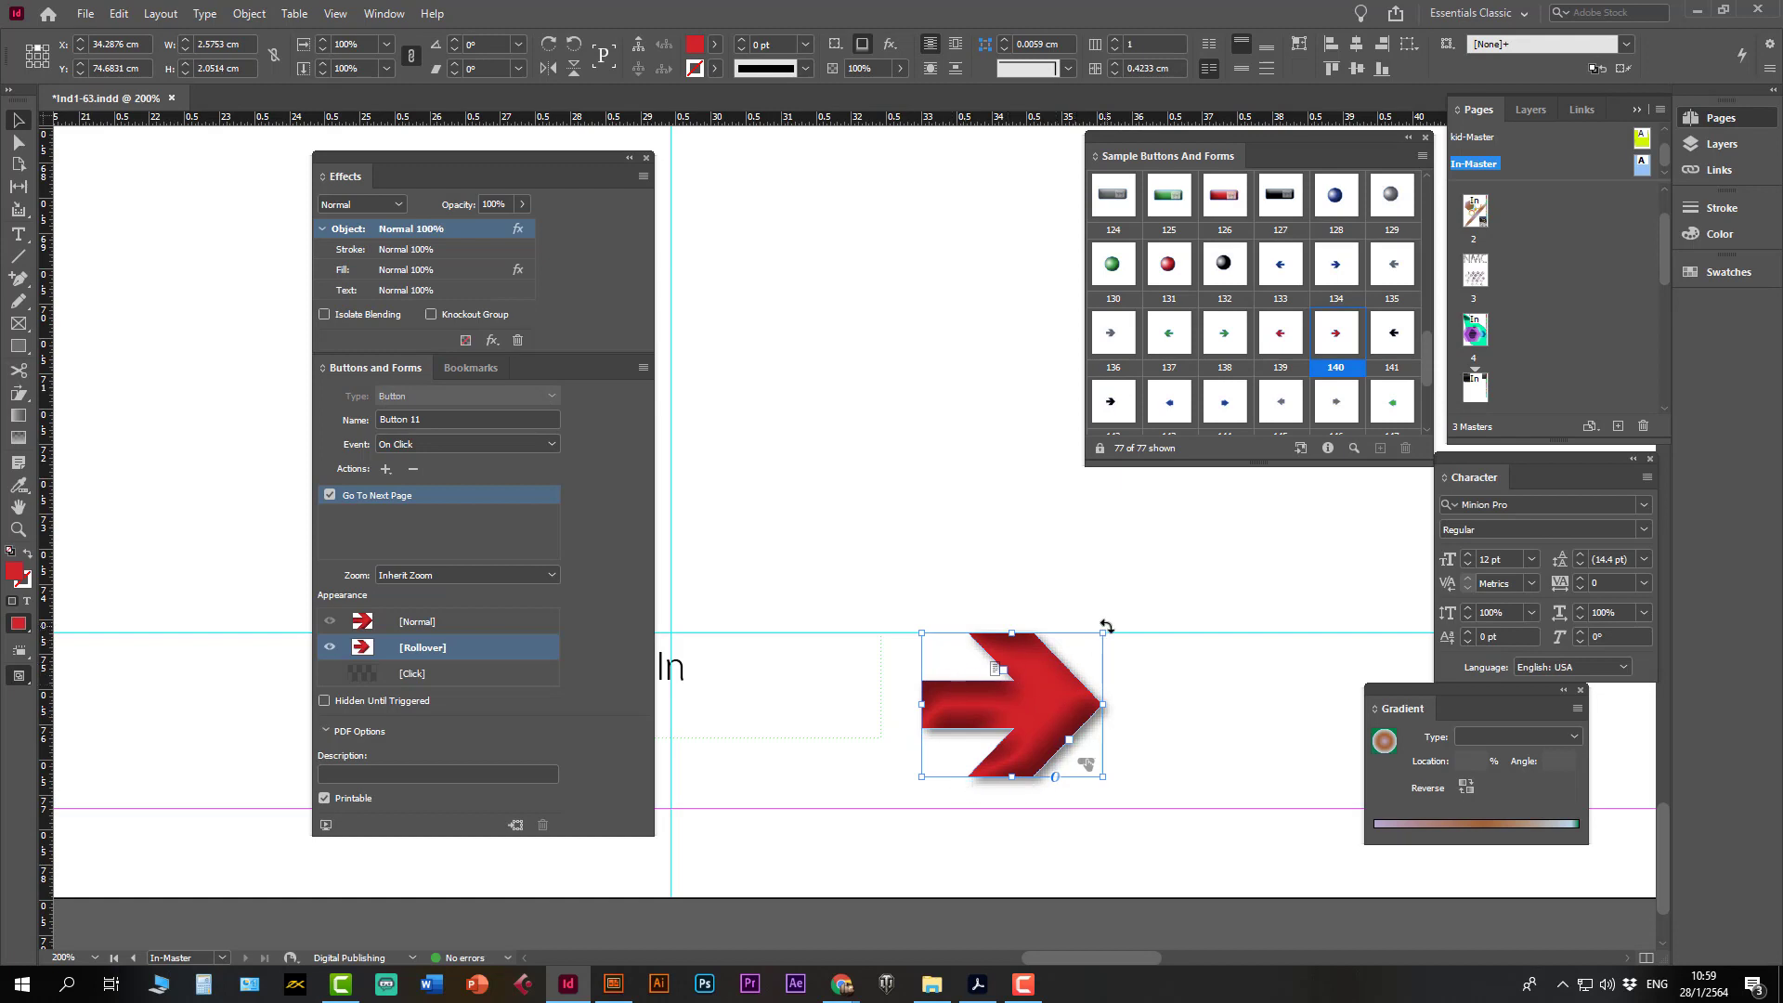
drag(1102, 632, 1154, 595)
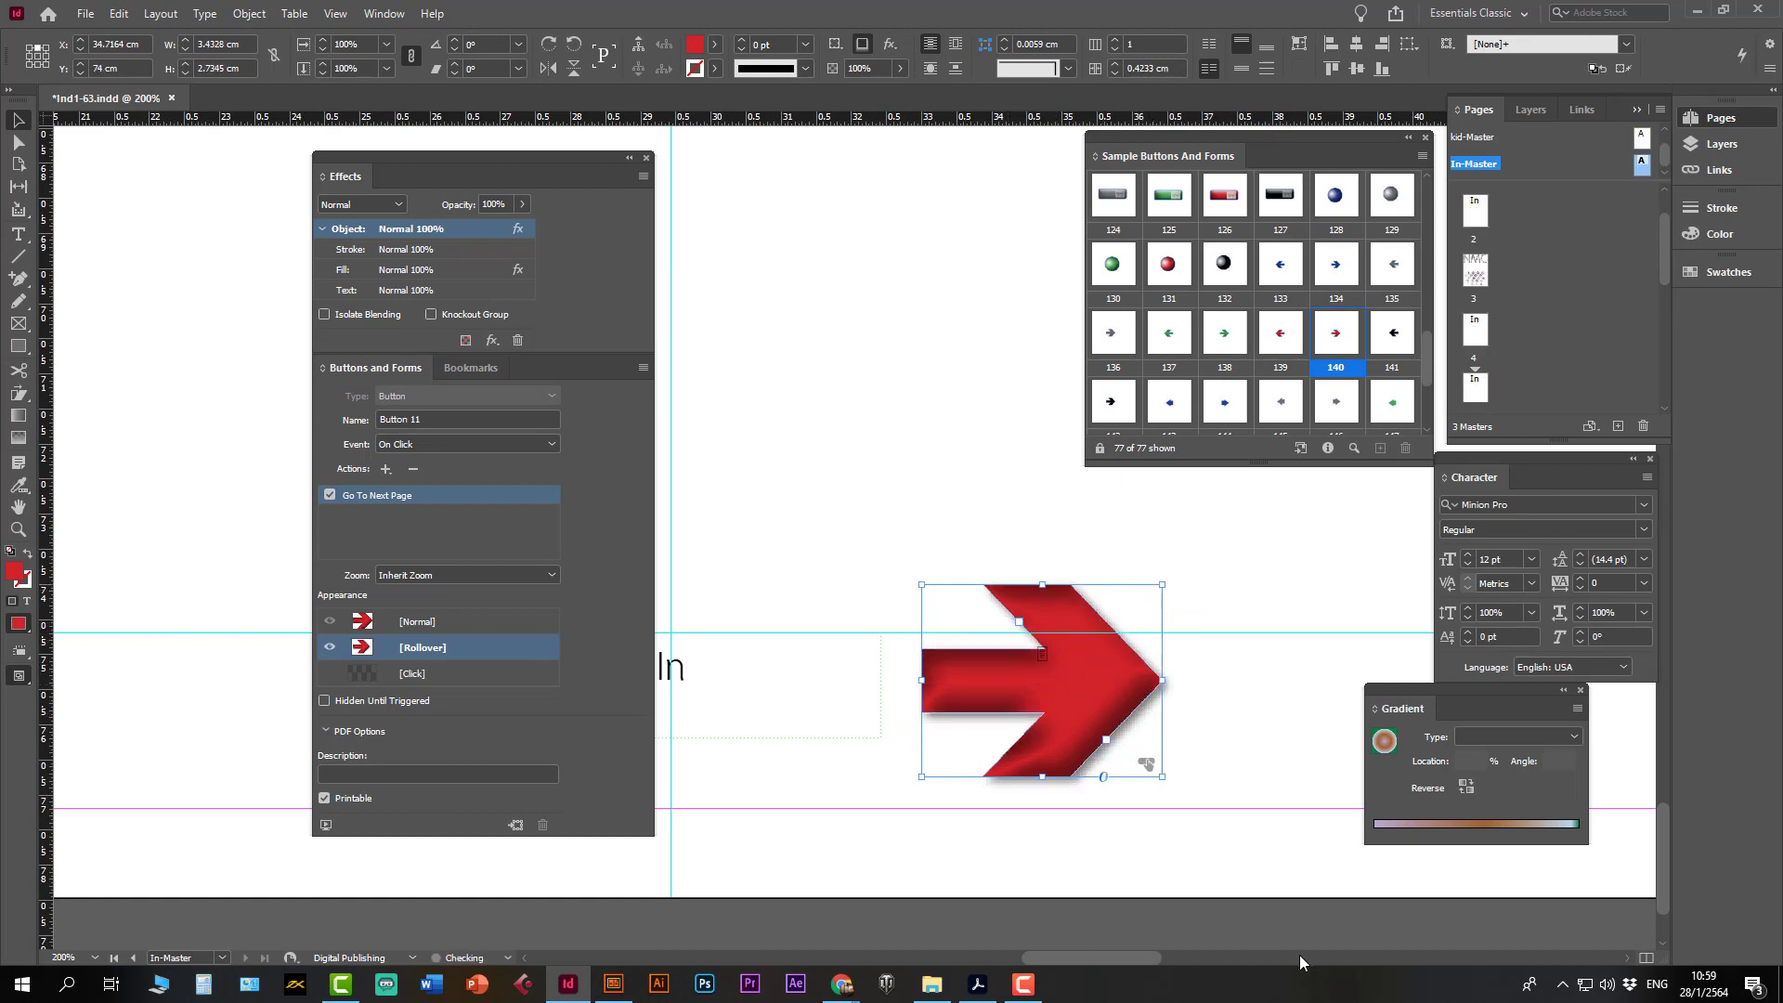
click(420, 624)
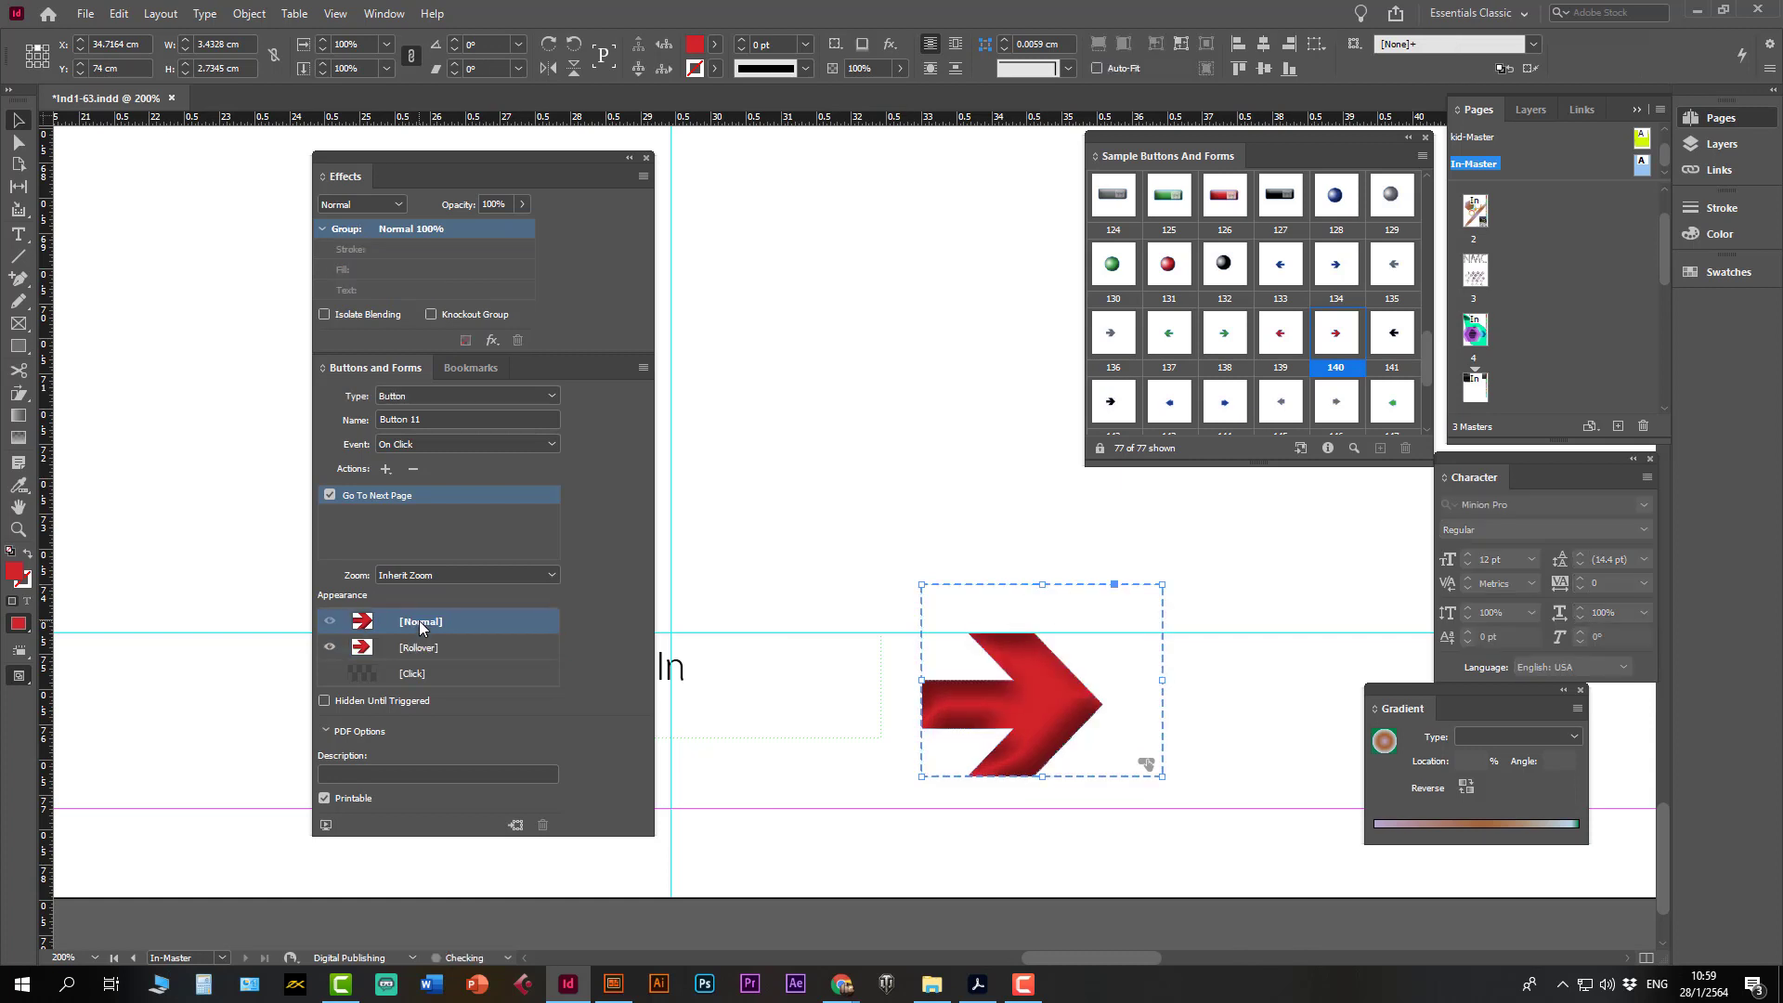
click(423, 647)
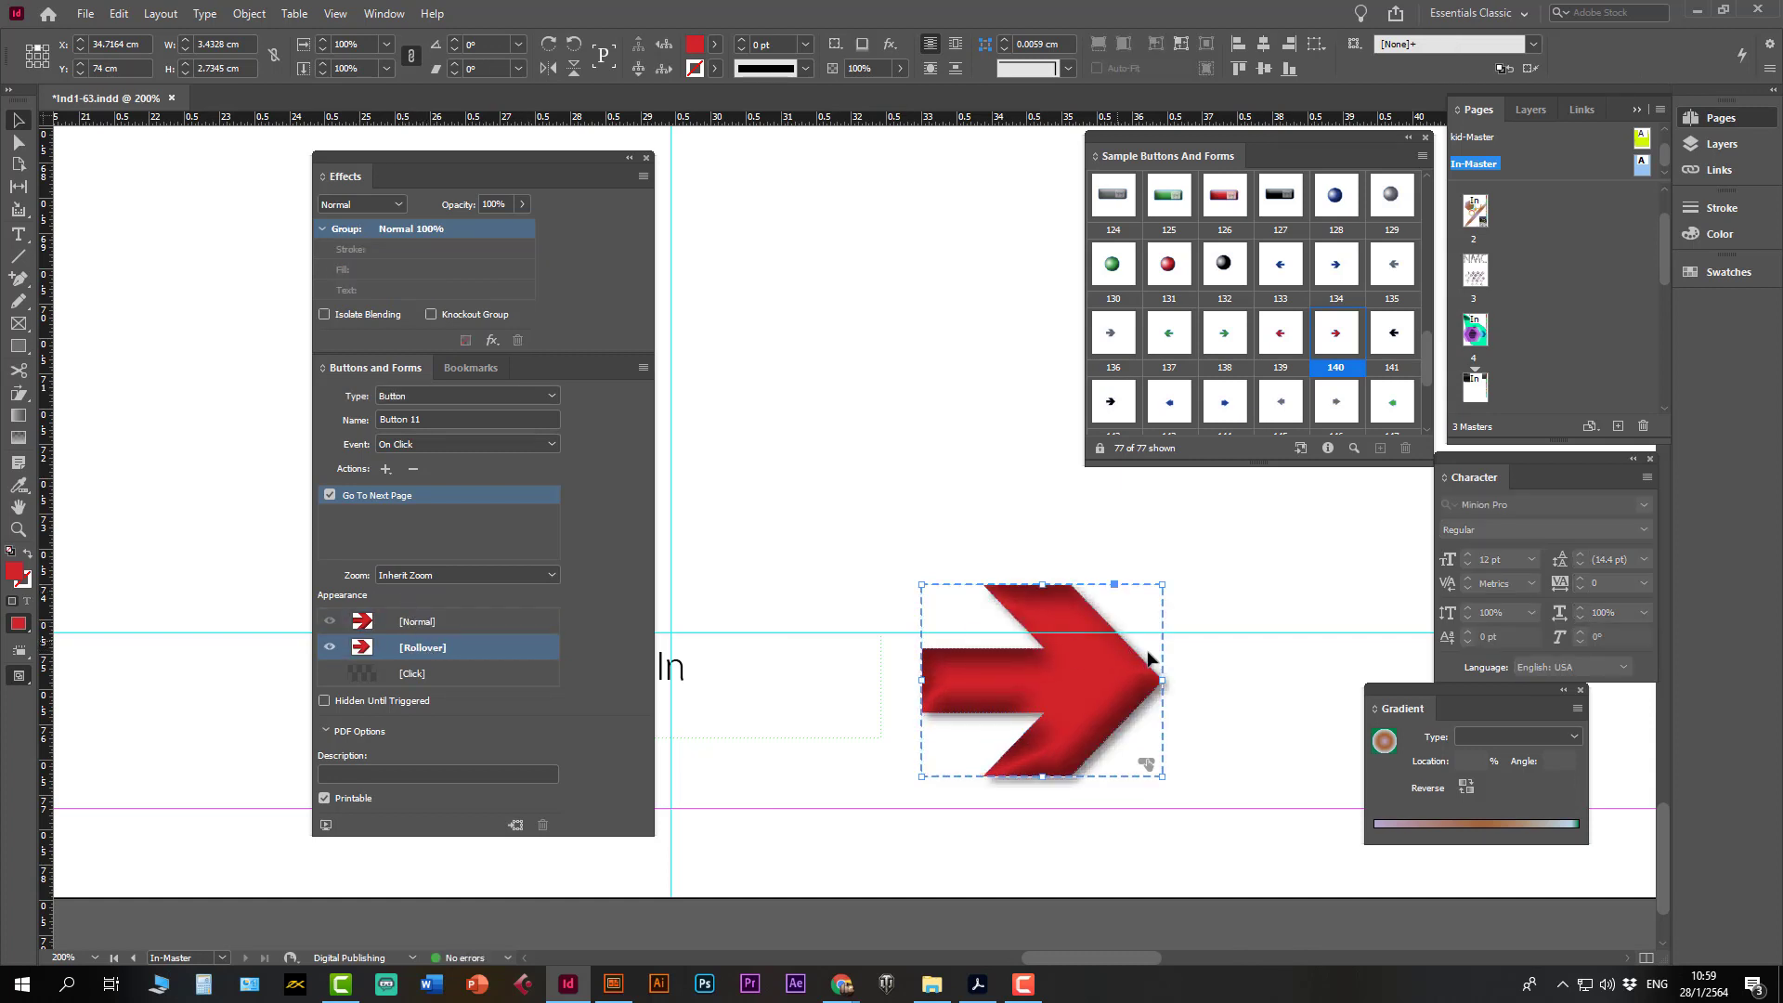
- Activate the Click appearance, shift its arrow about 0.5 cm to the right and compare the three appearances
click(412, 677)
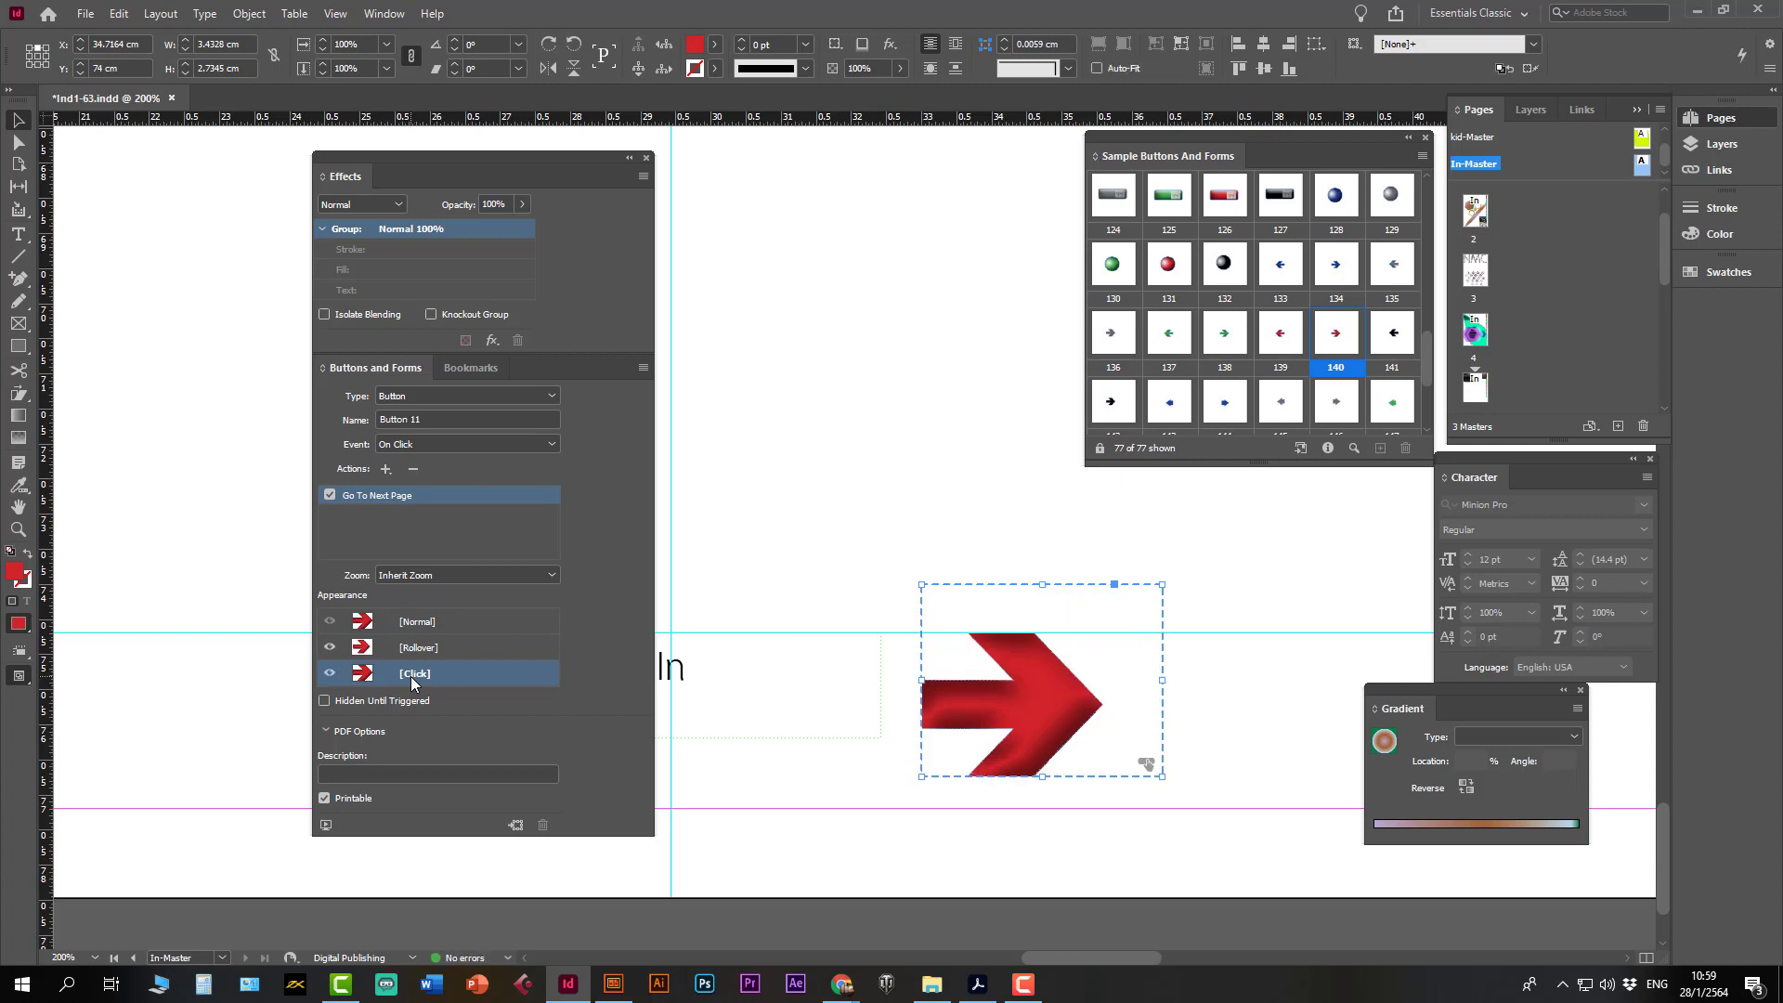
double_click(1044, 703)
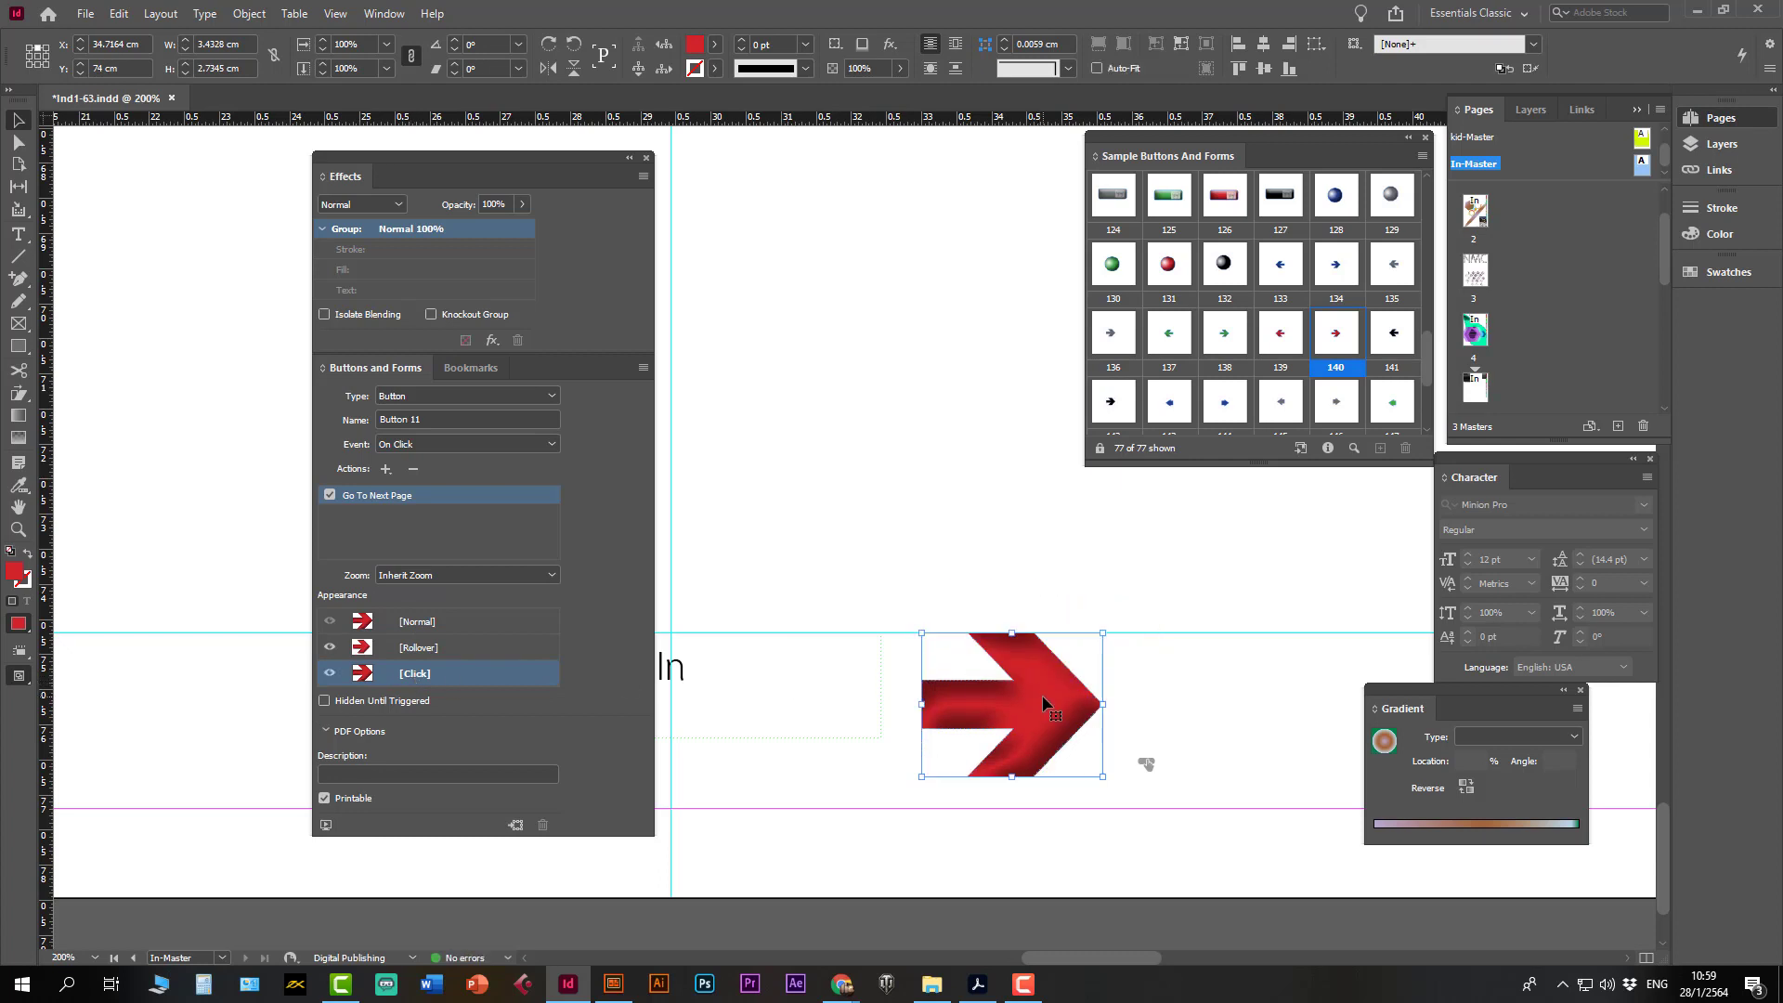
drag(1044, 703, 1082, 703)
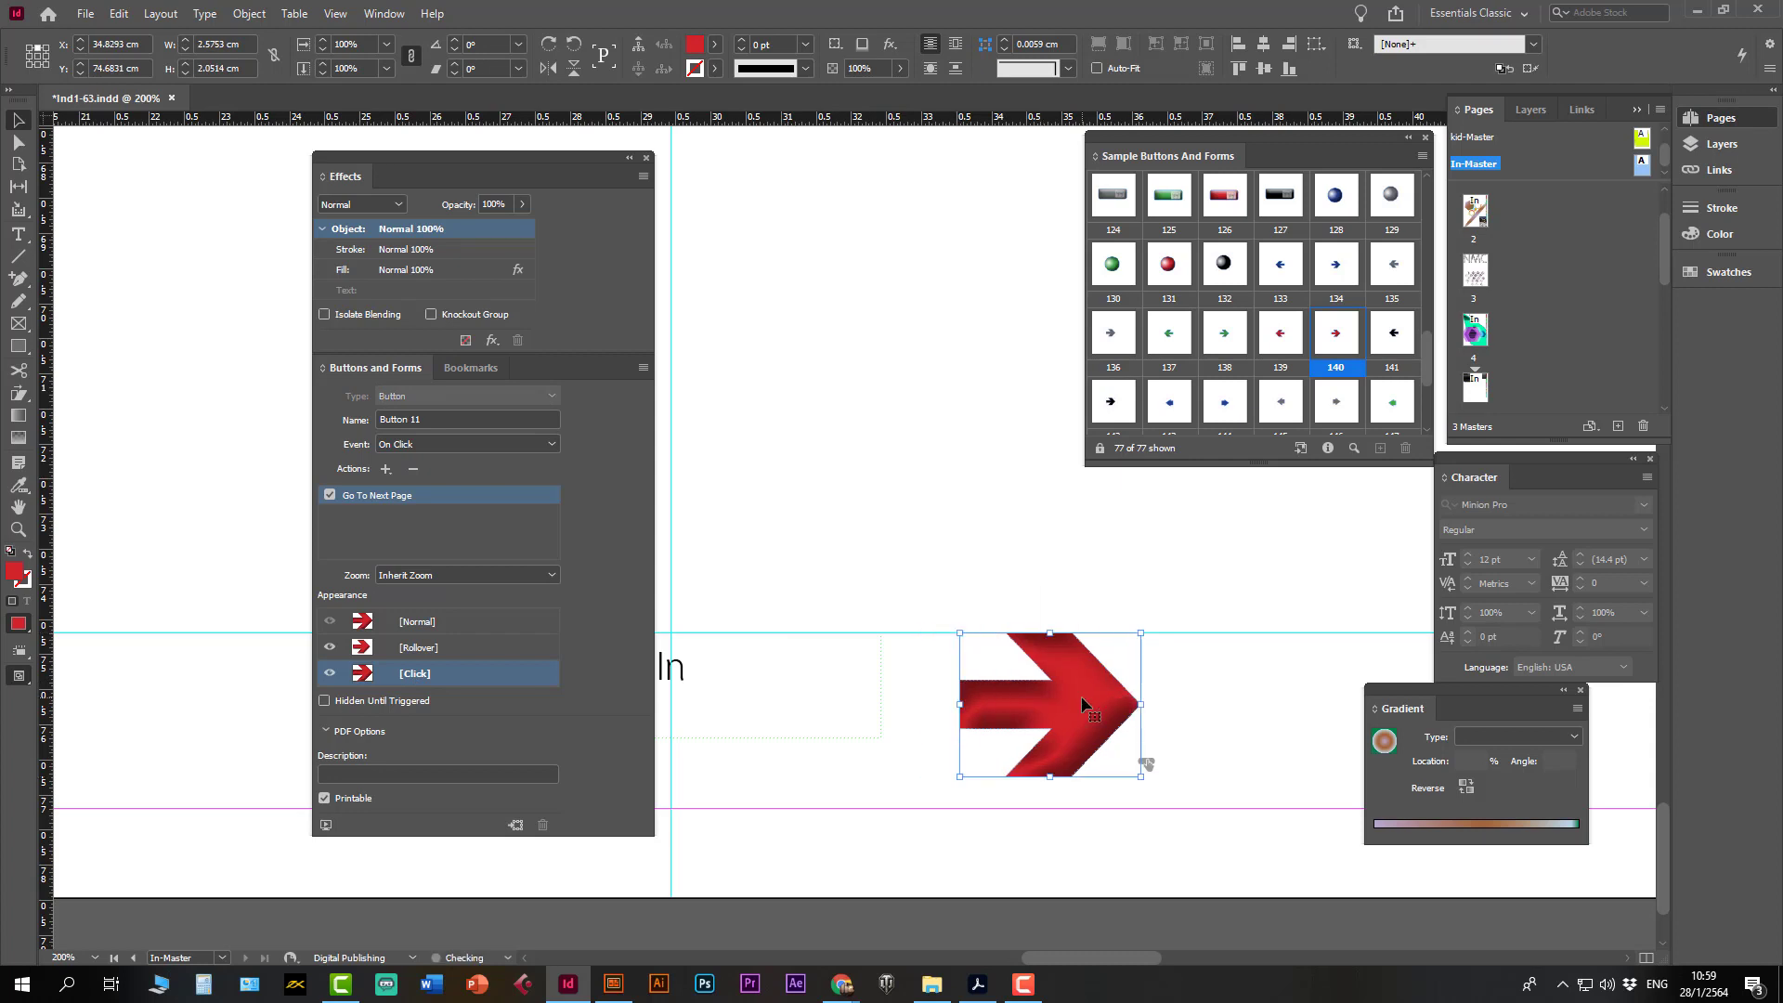
click(416, 648)
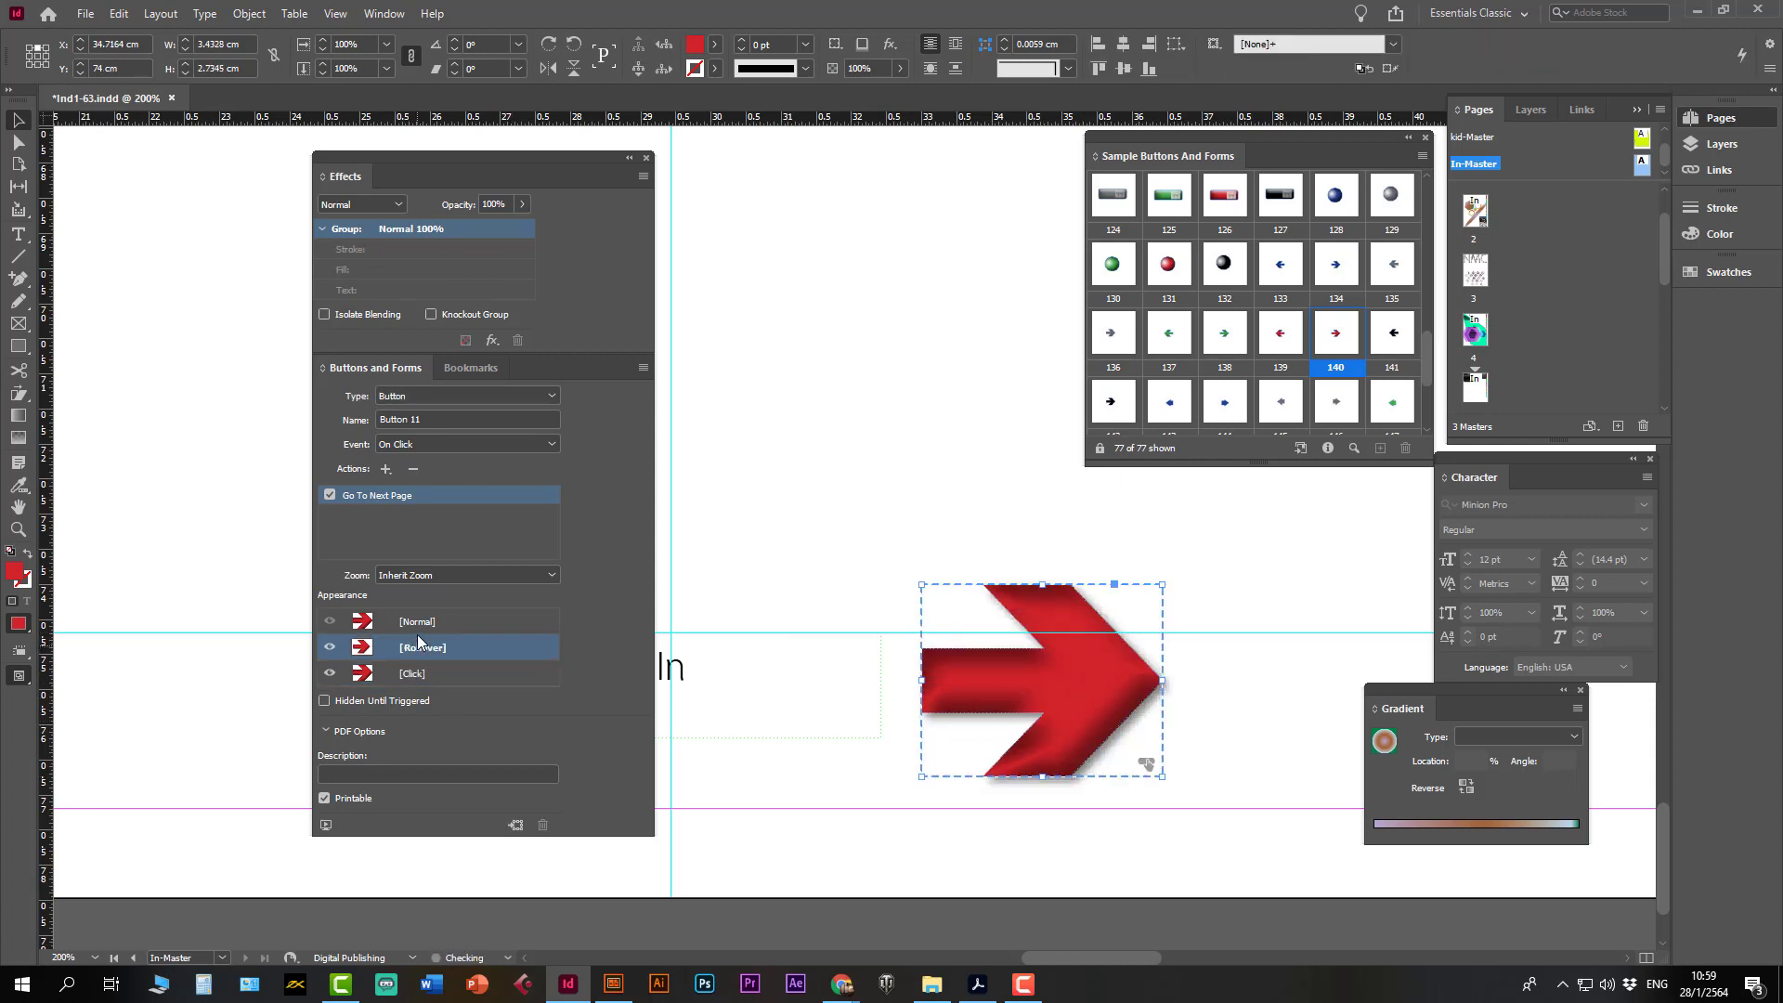
click(420, 621)
click(412, 675)
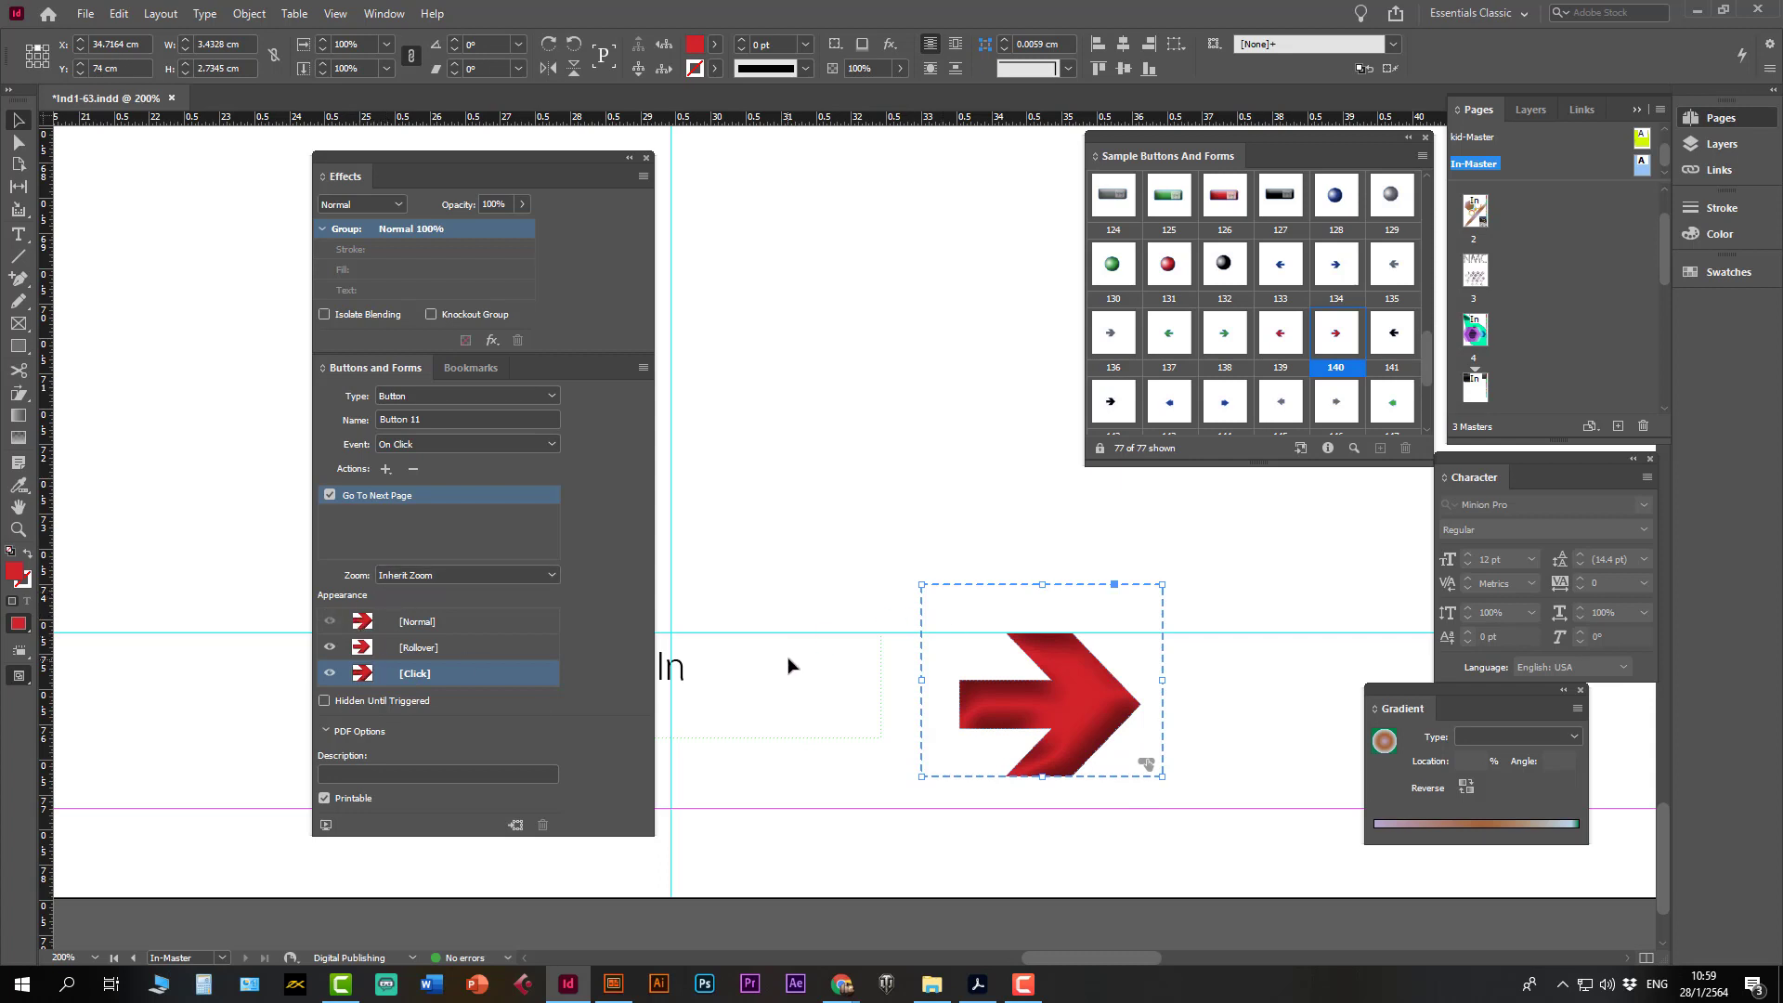
scroll(803, 690, down, 4)
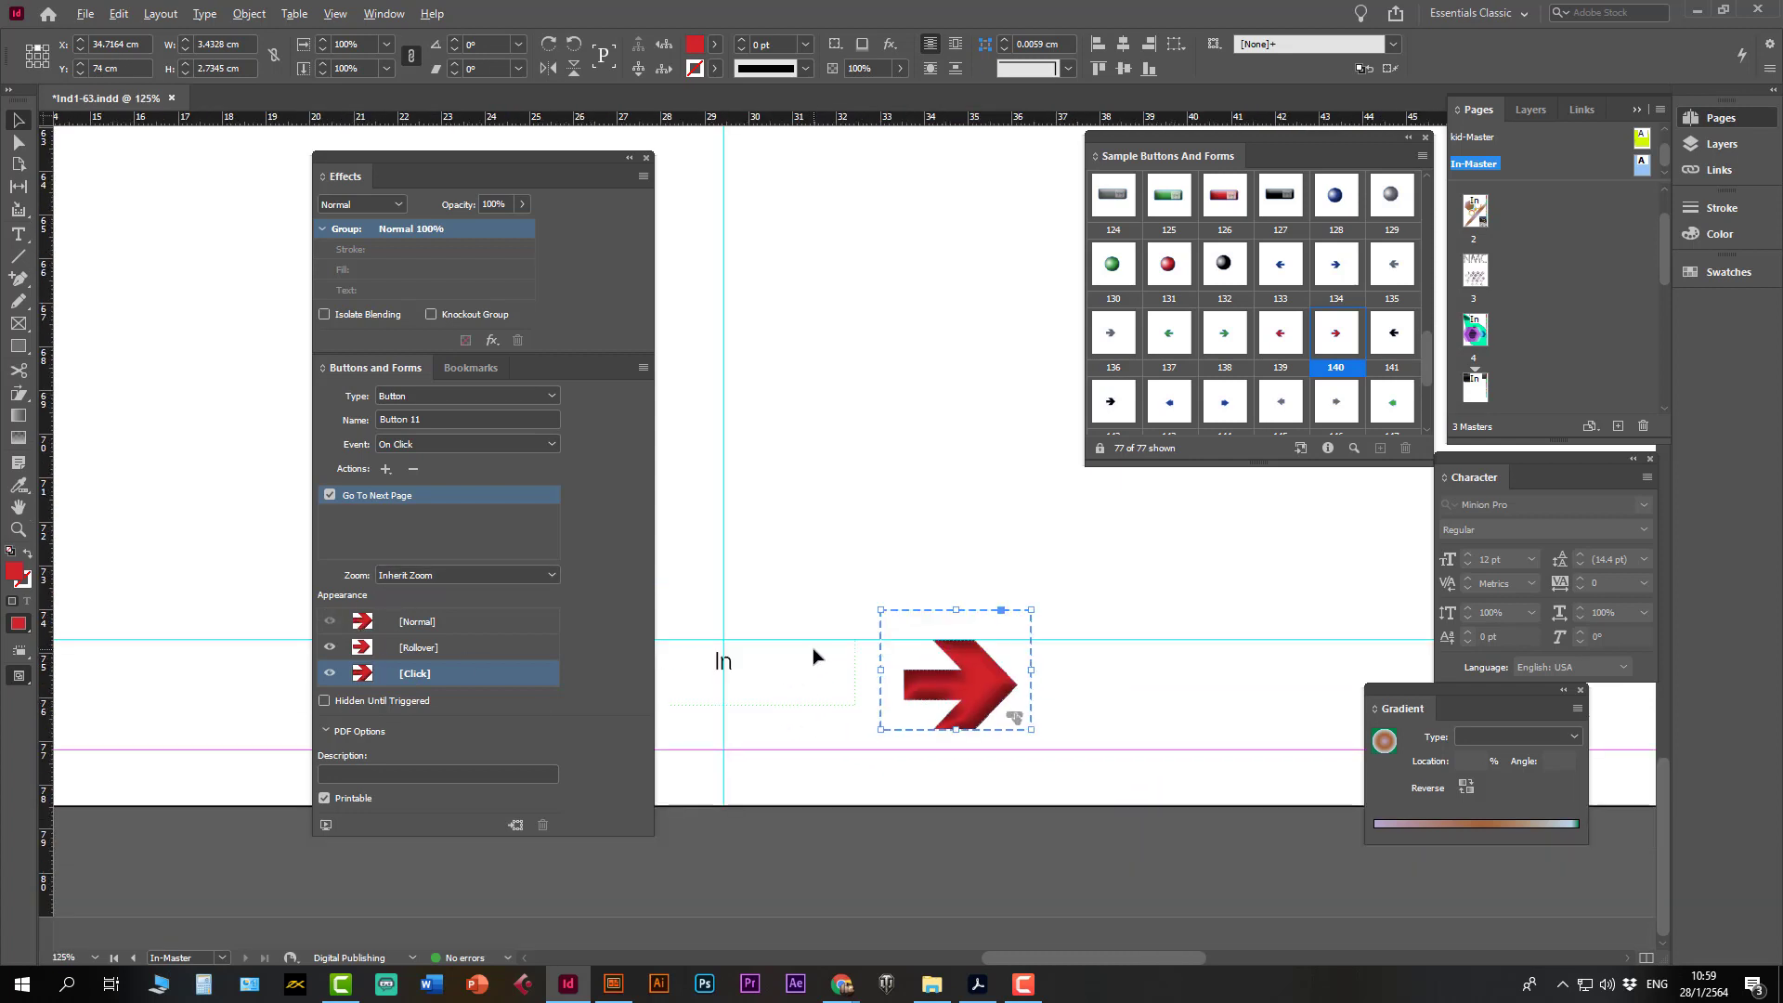
- Rename the right-pointing arrow button beside the page number as Next
scroll(796, 672, up, 3)
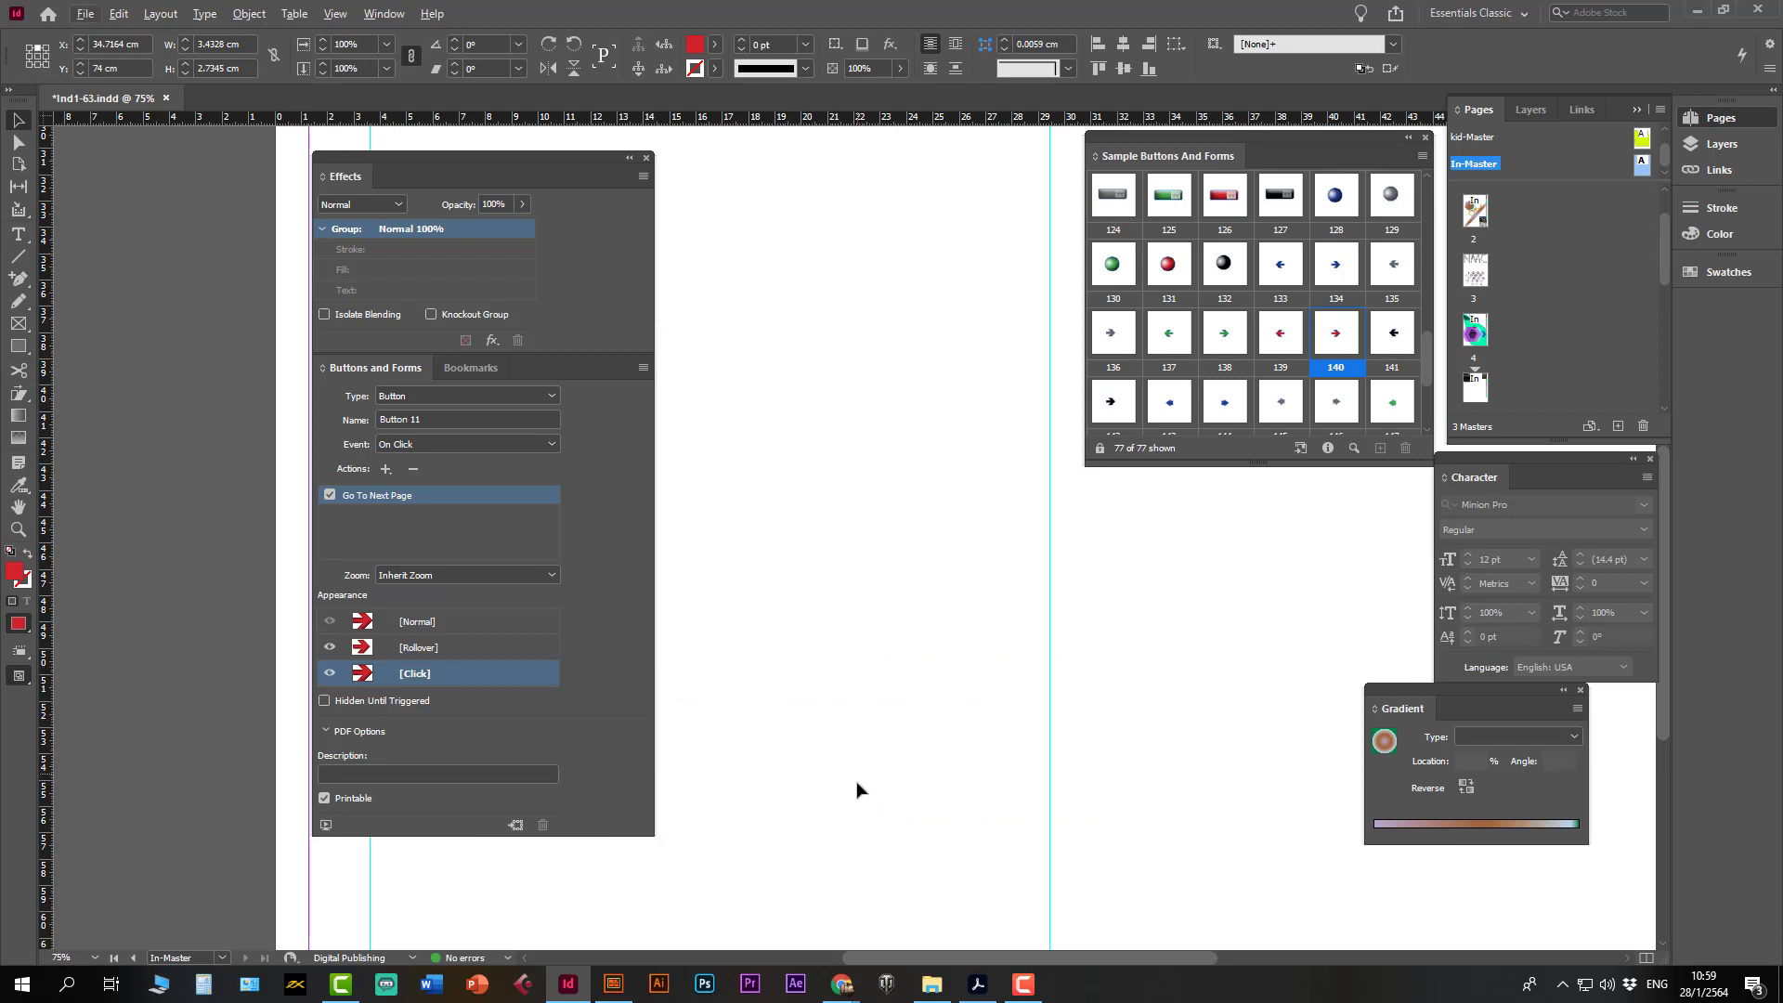
drag(855, 784, 838, 312)
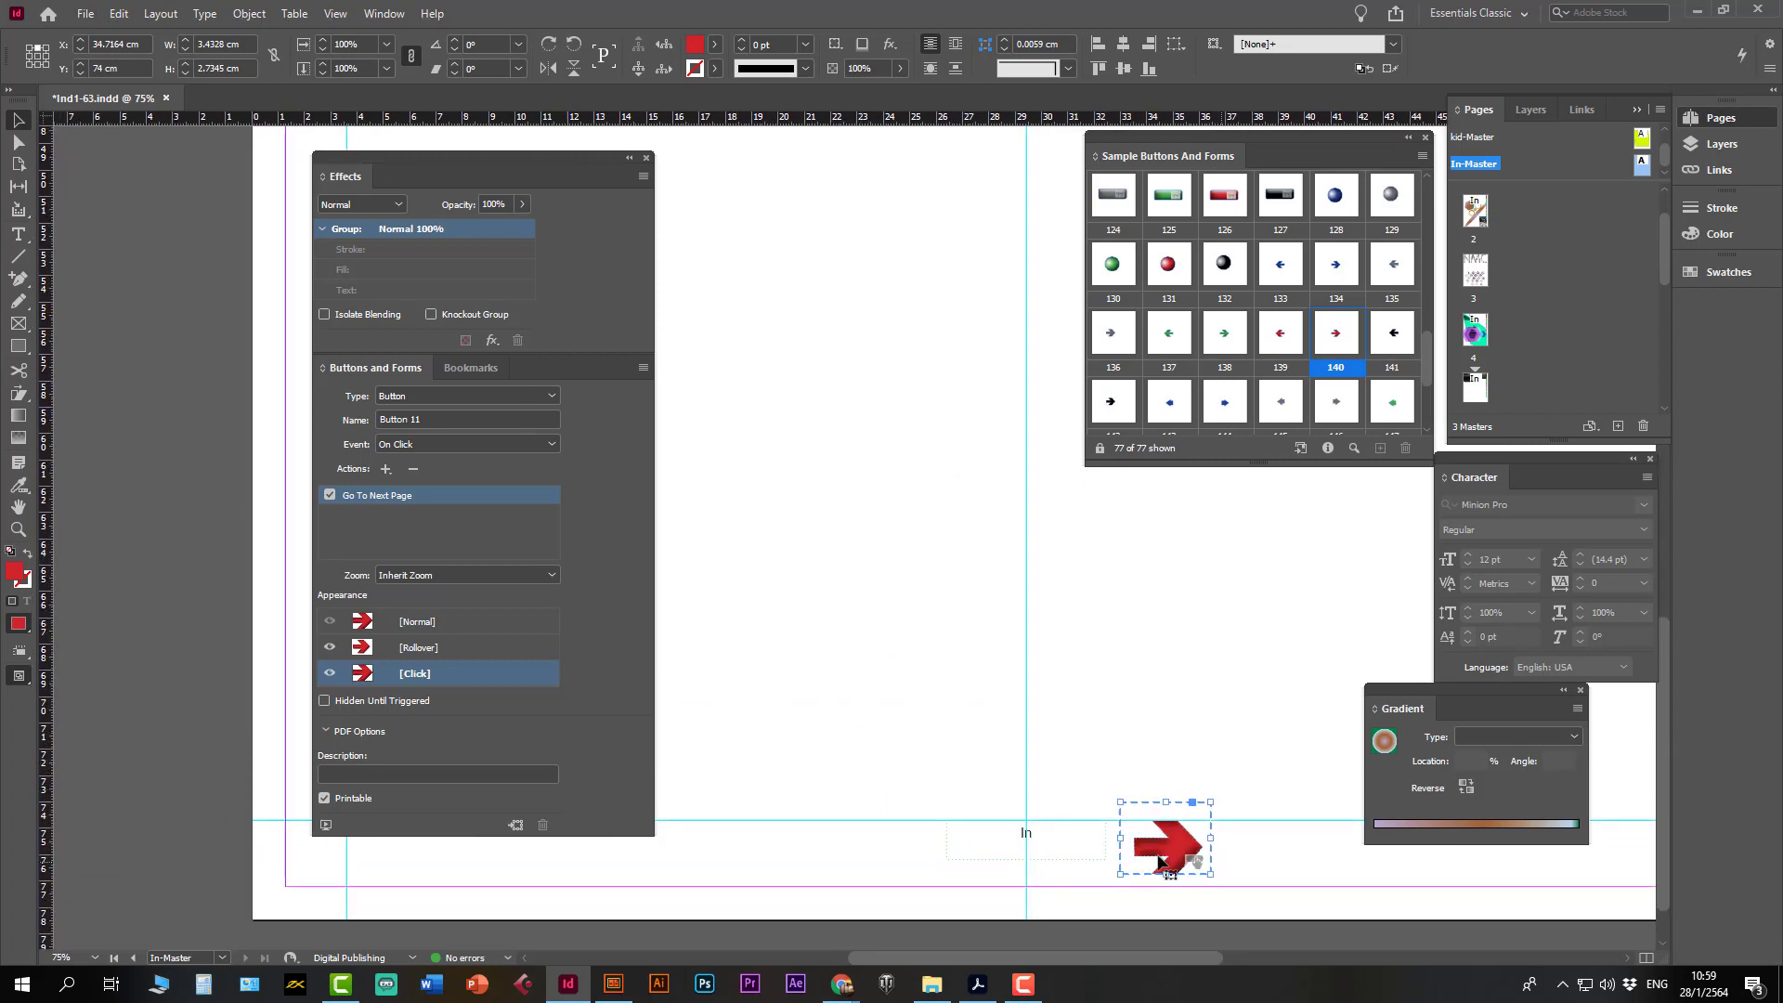
click(421, 419)
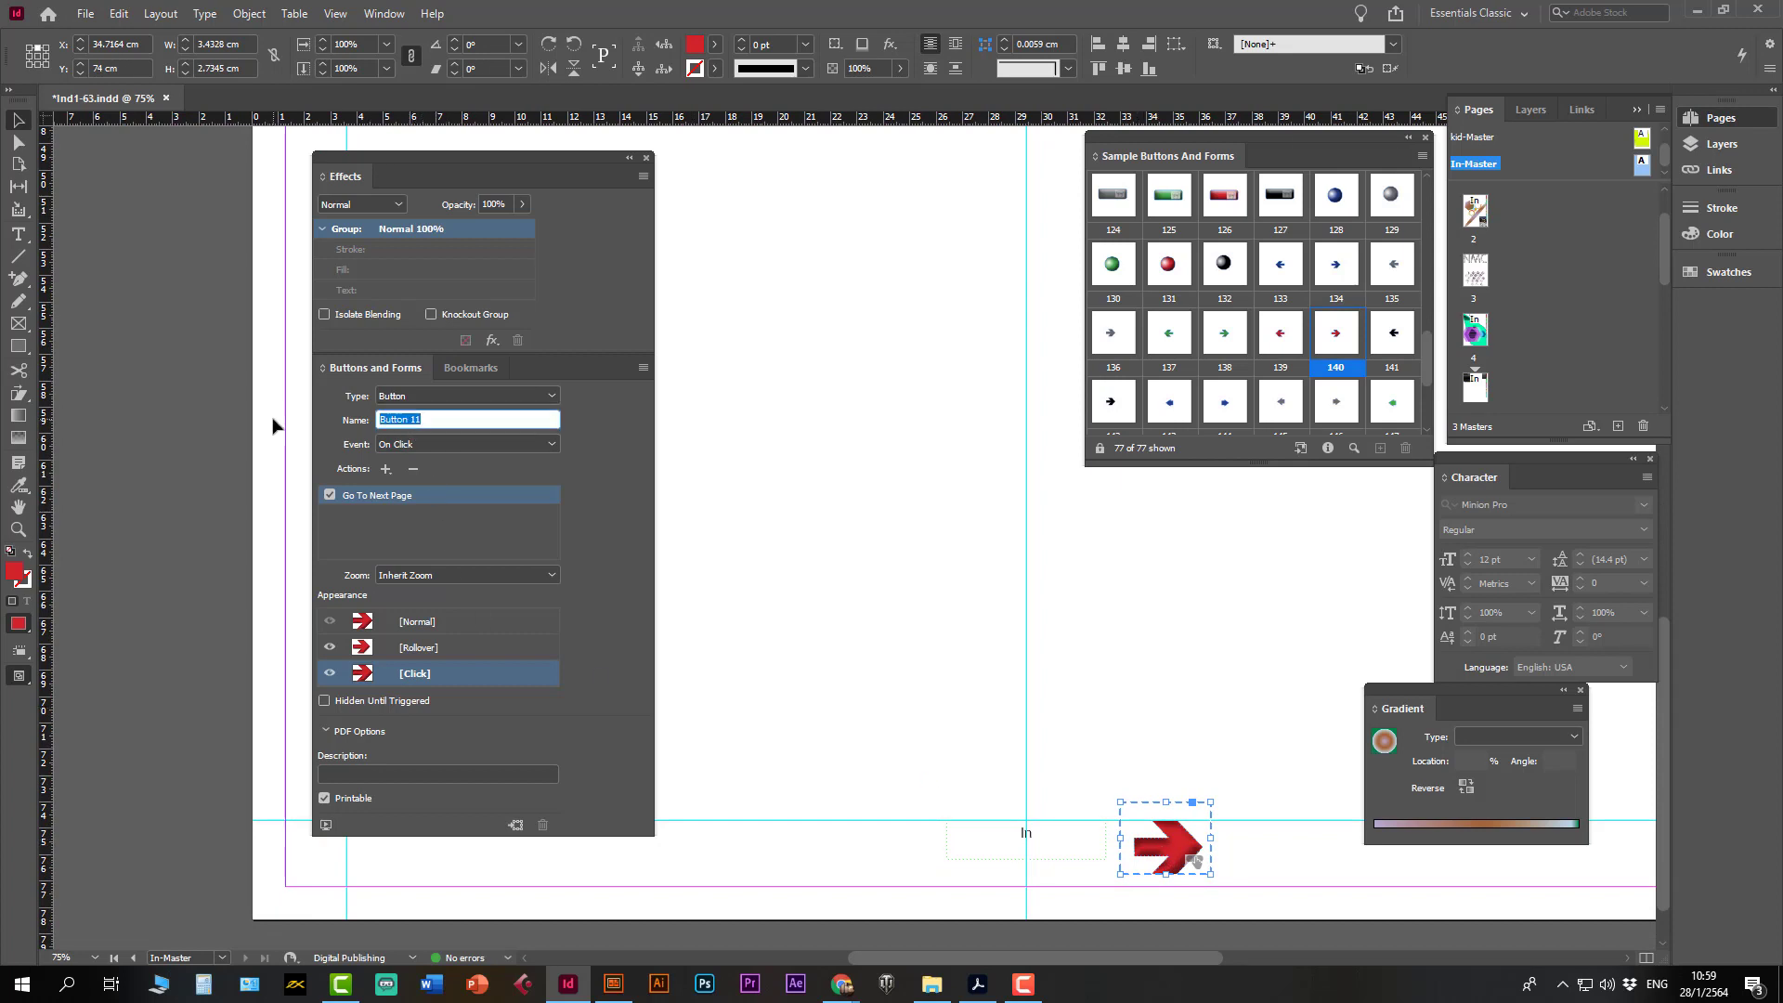
text(Next)
double_click(1203, 858)
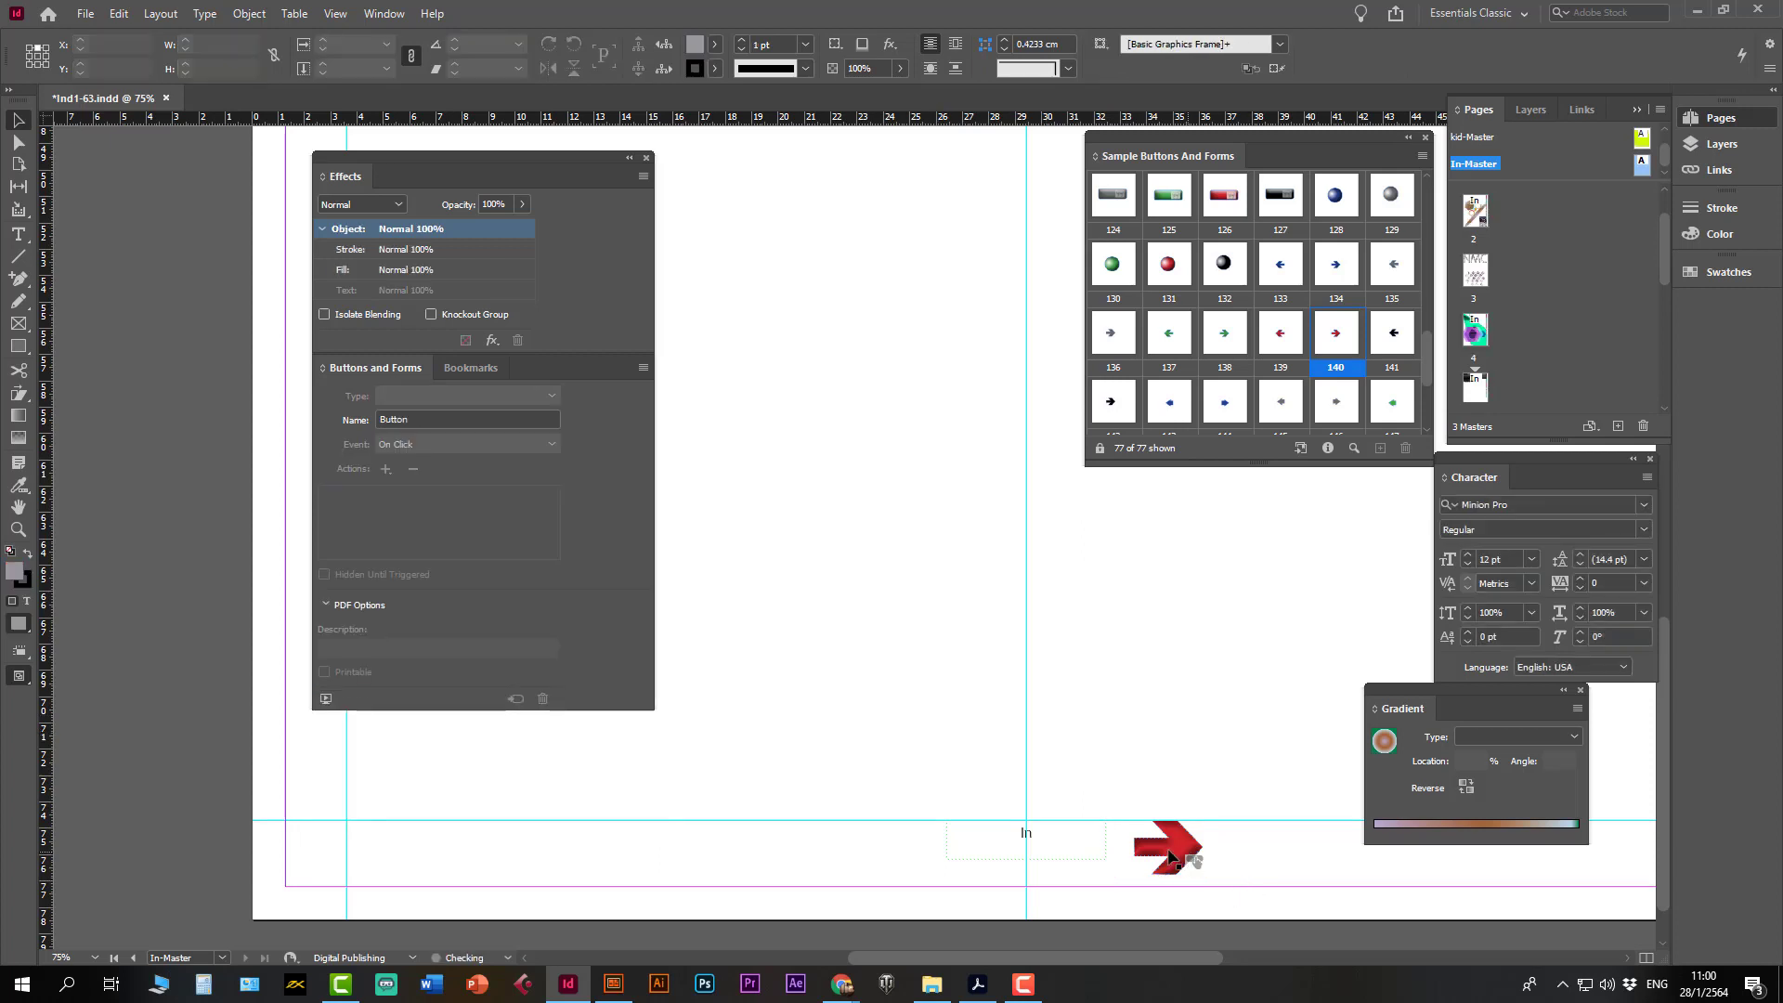
- Duplicate the Next button above the original and rotate the copy 180° so its arrow points left
click(1169, 856)
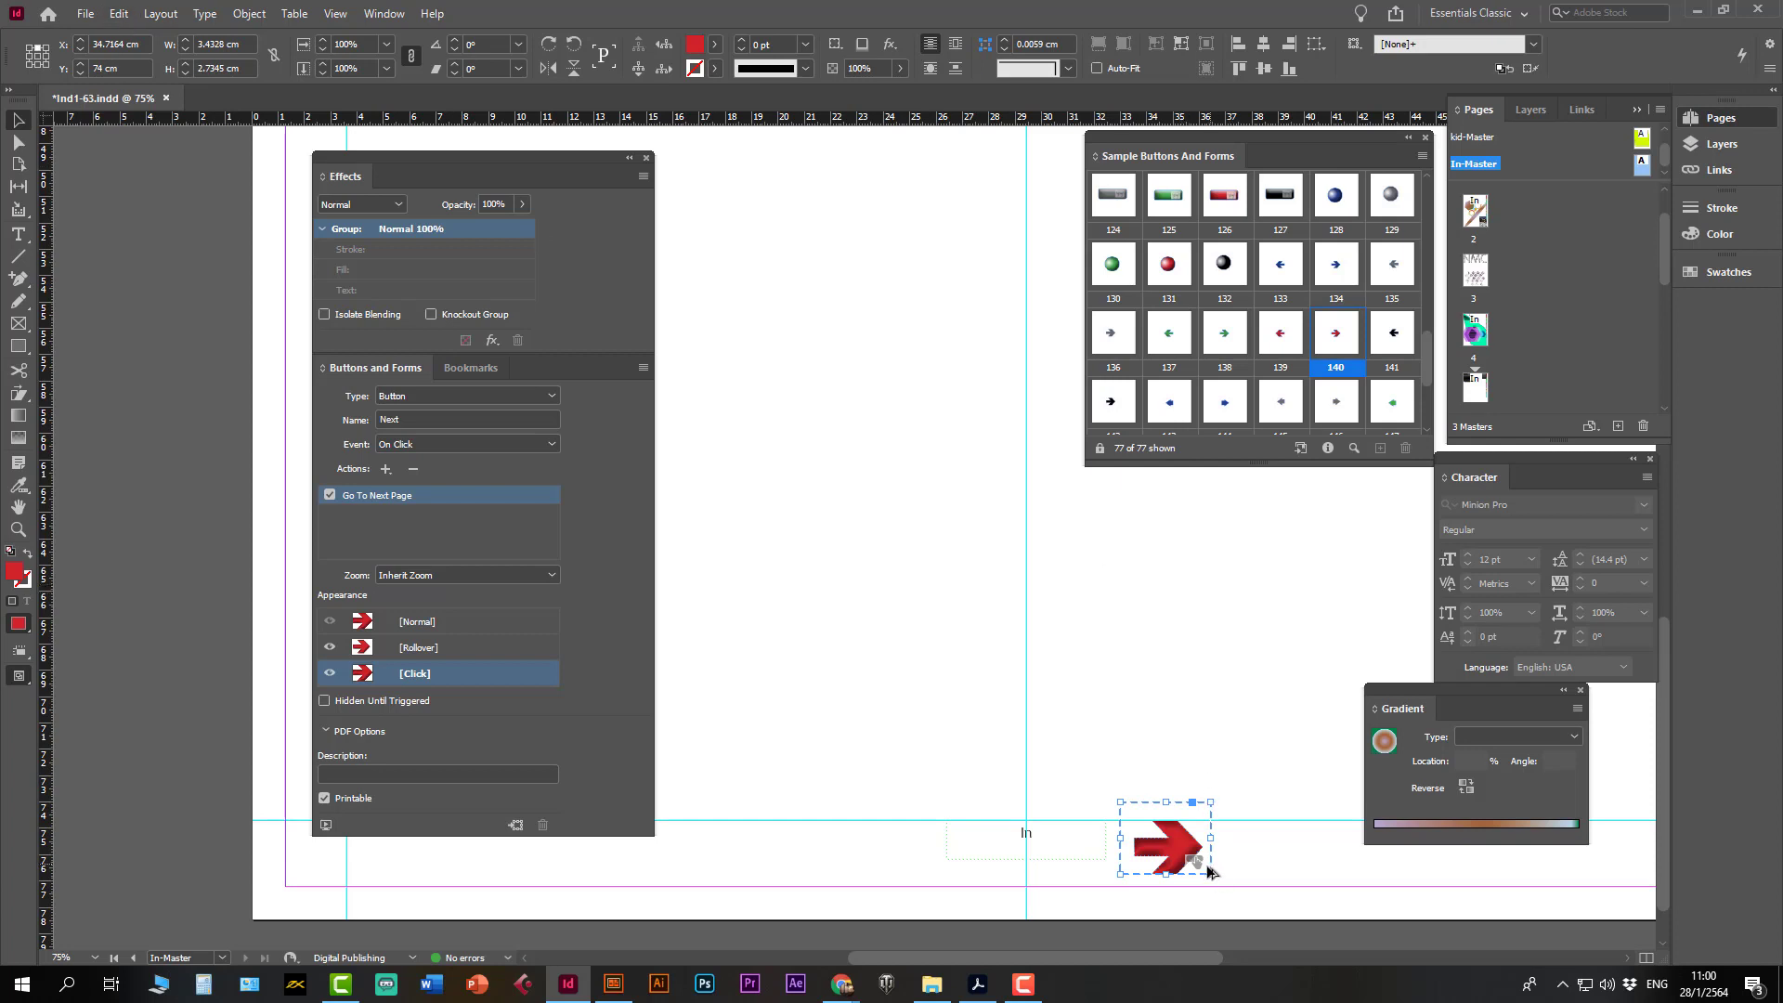
drag(1158, 831, 1101, 736)
click(249, 13)
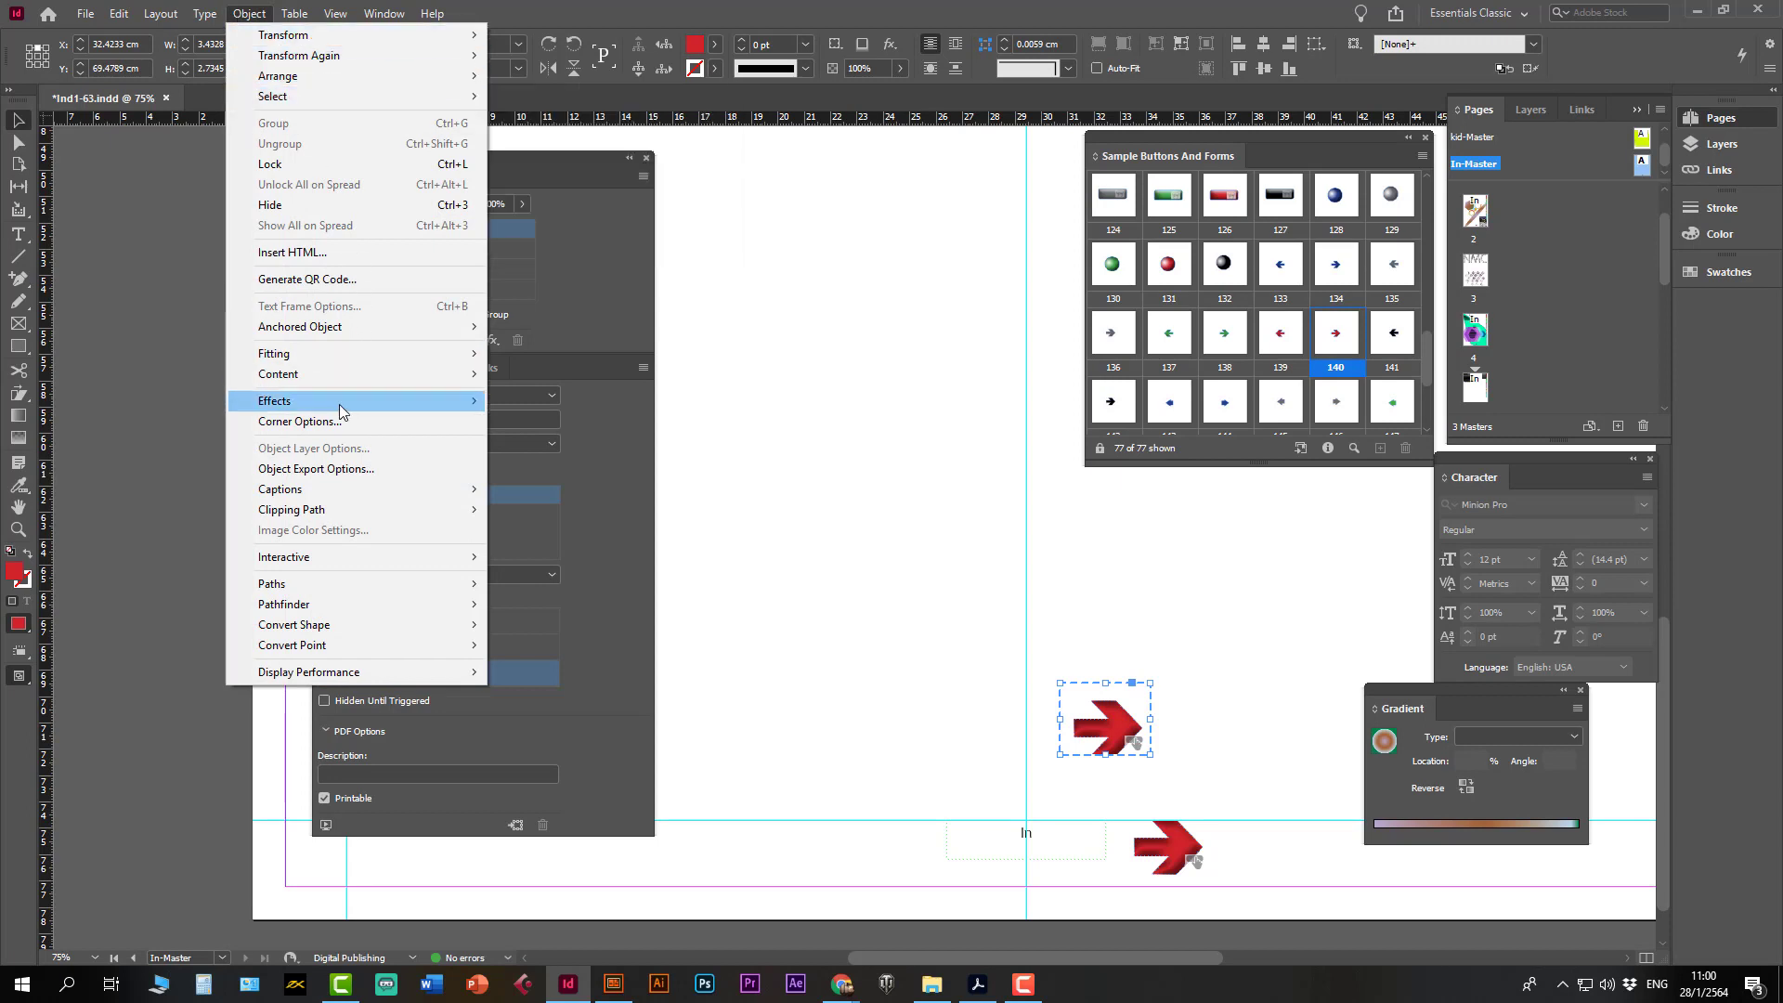
click(28, 404)
click(28, 404)
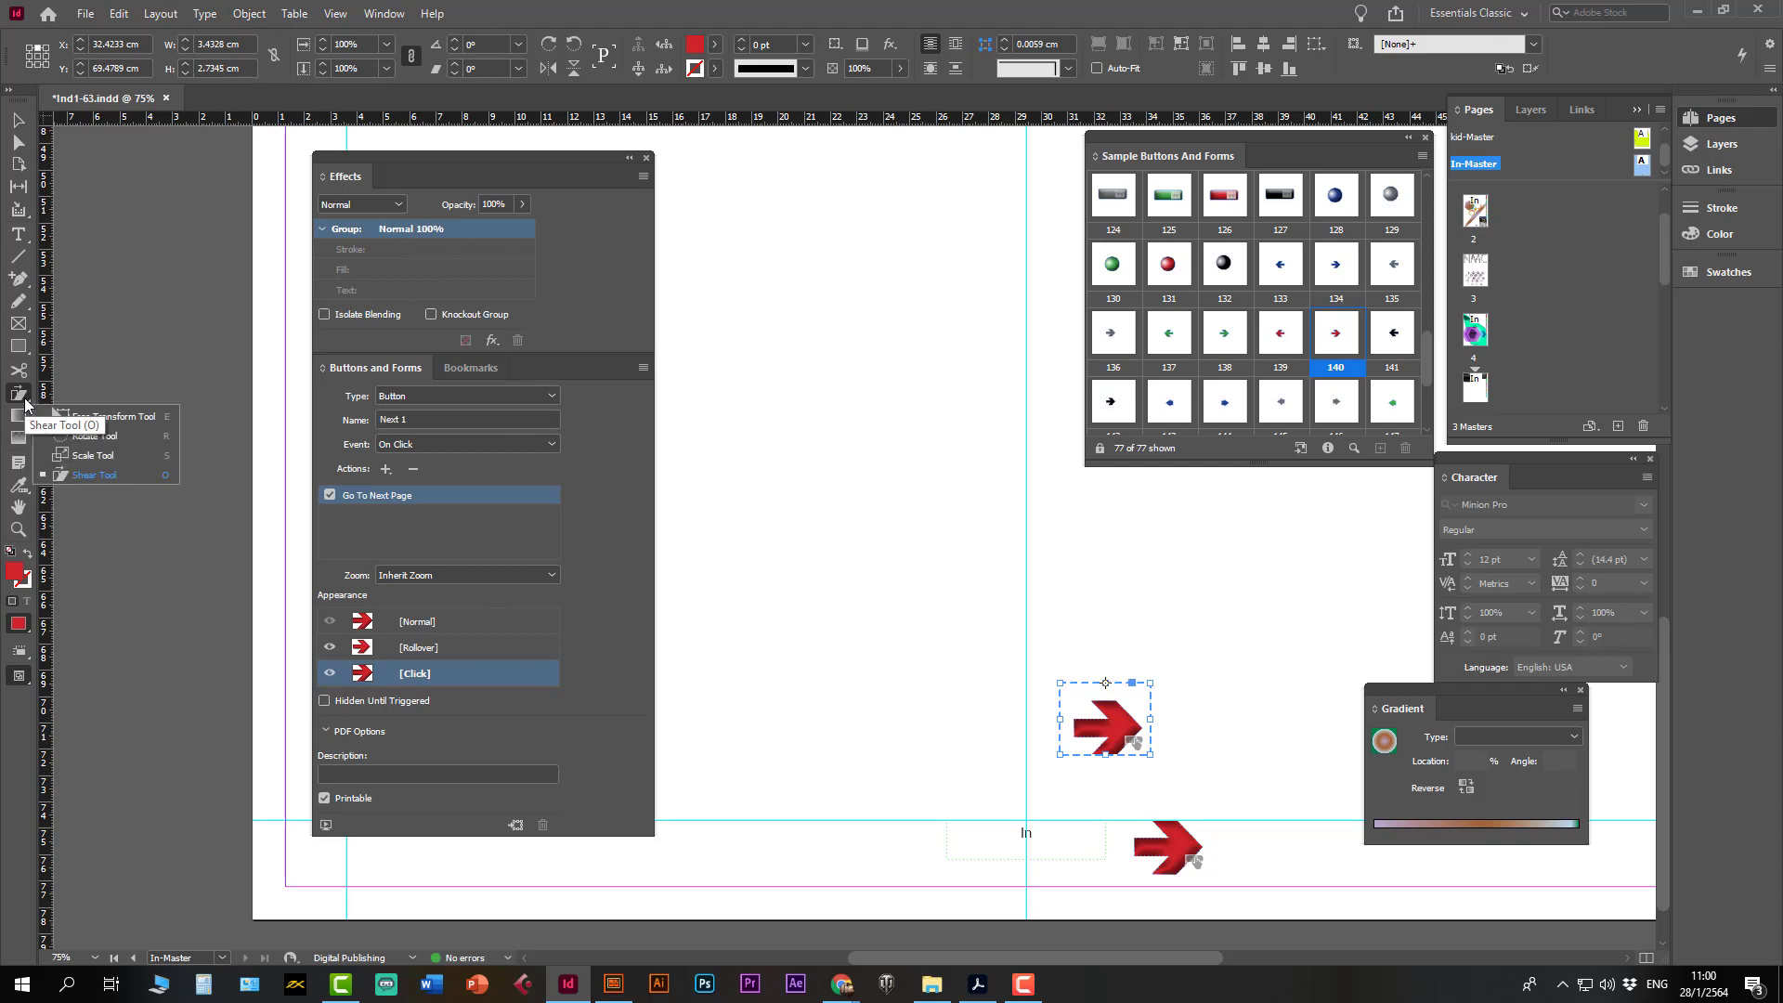
click(160, 436)
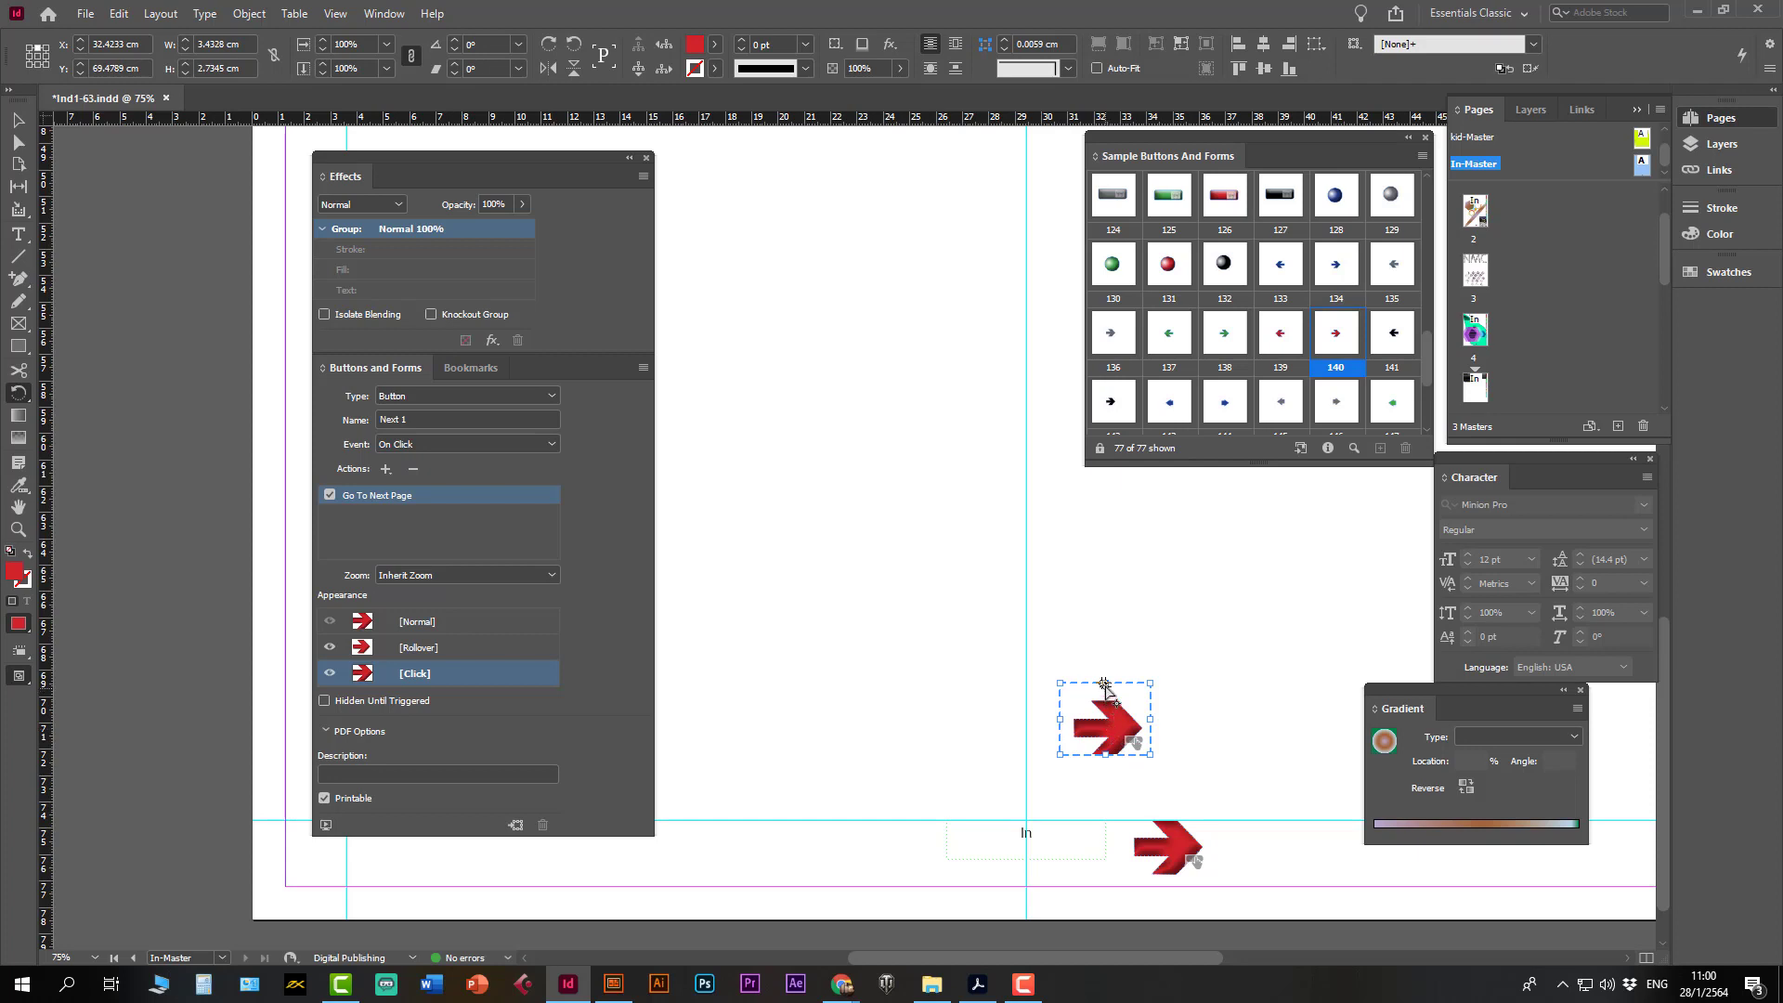
drag(1151, 755, 1078, 642)
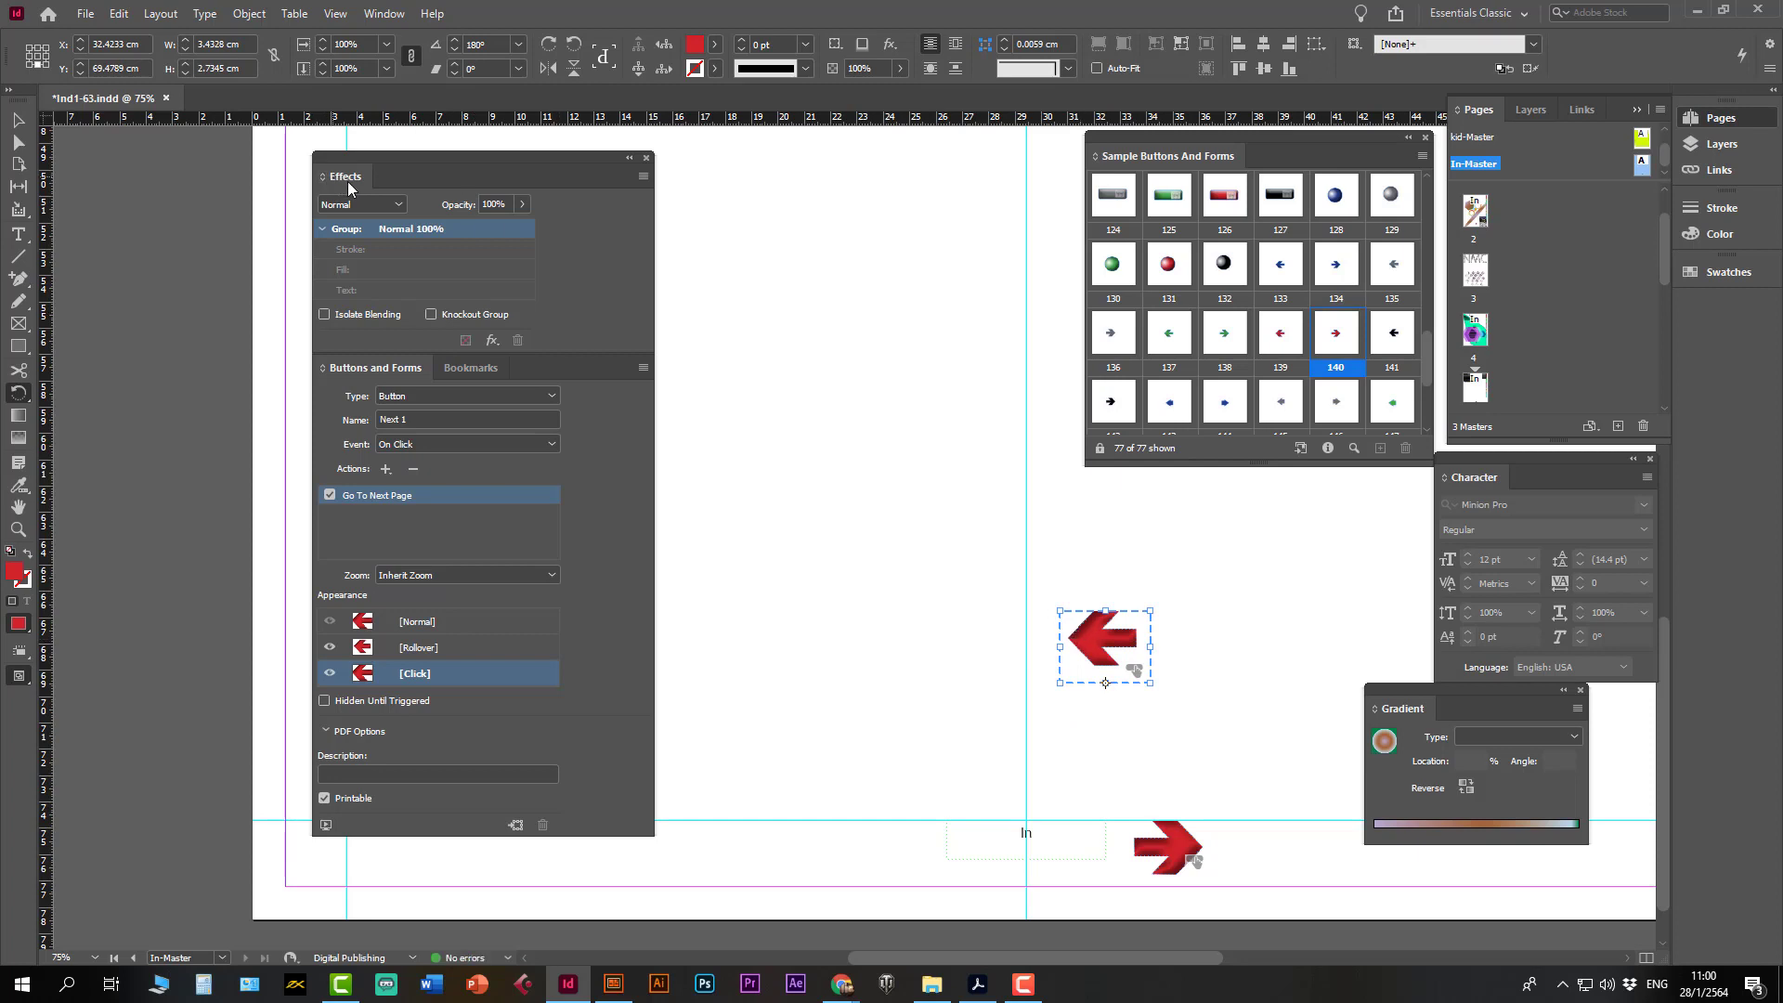
- Move the left-pointing copy to the opposite side of the page number and compare its Rollover, Normal and Click appearances
click(18, 121)
drag(1134, 659, 958, 867)
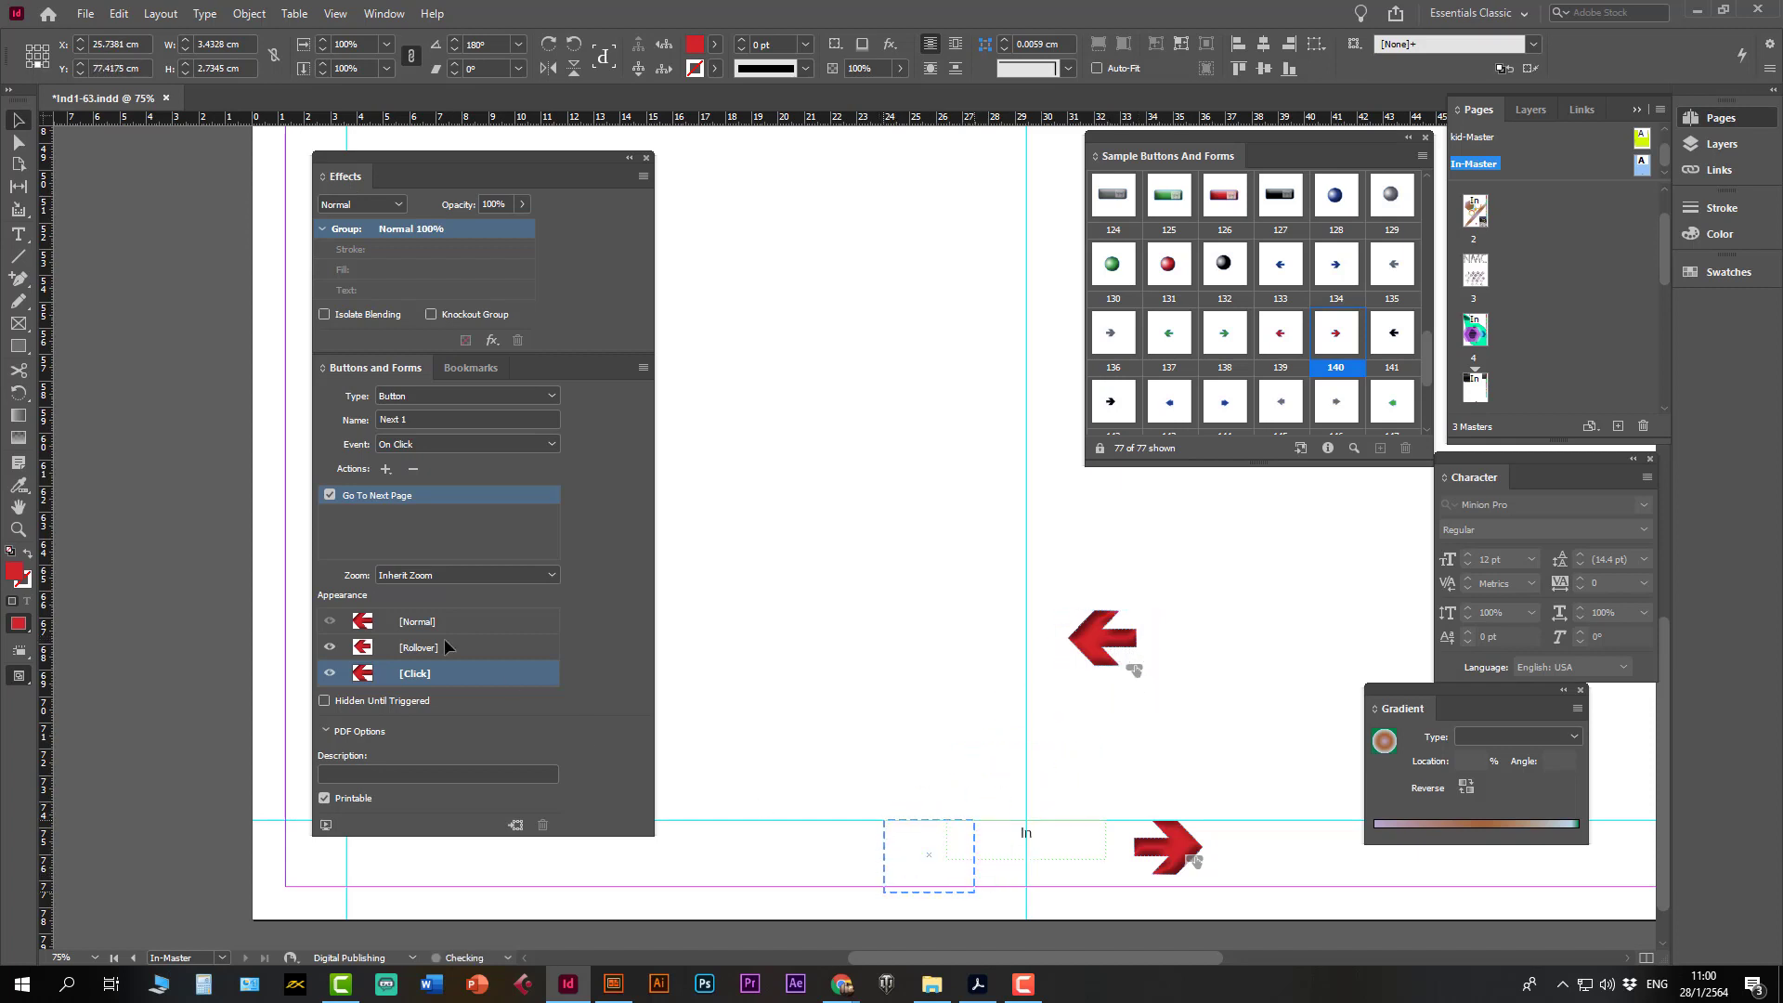
click(420, 649)
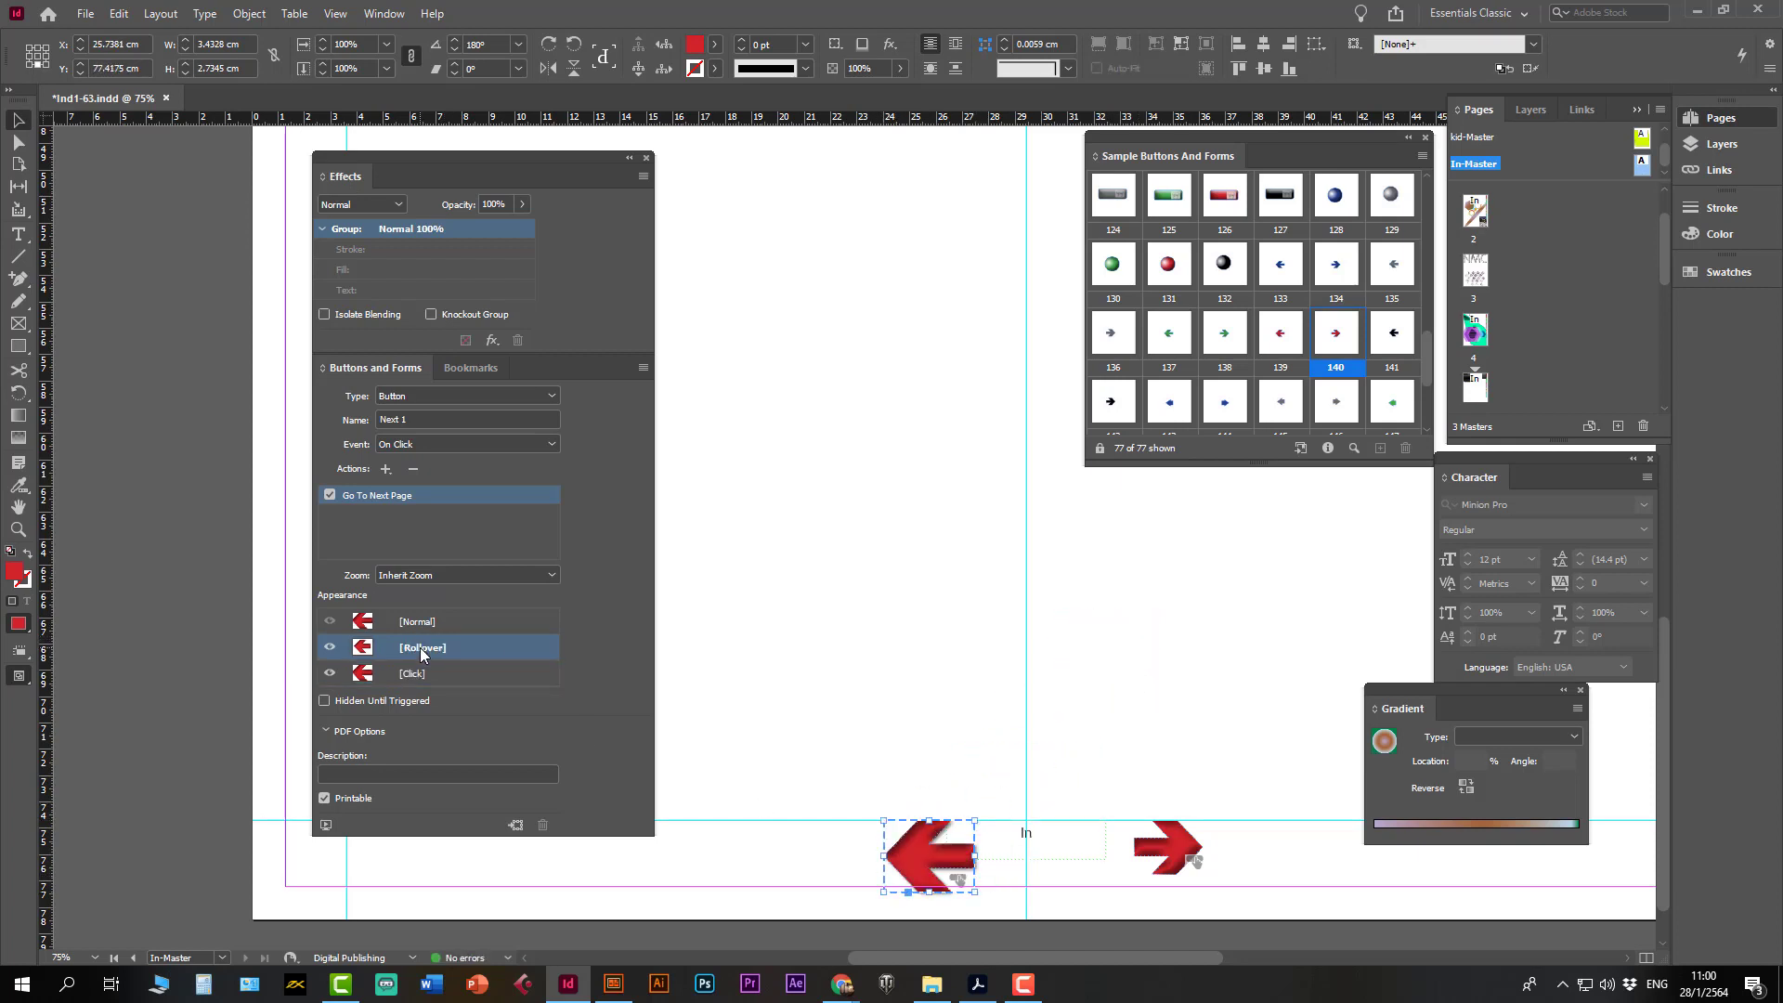
click(416, 623)
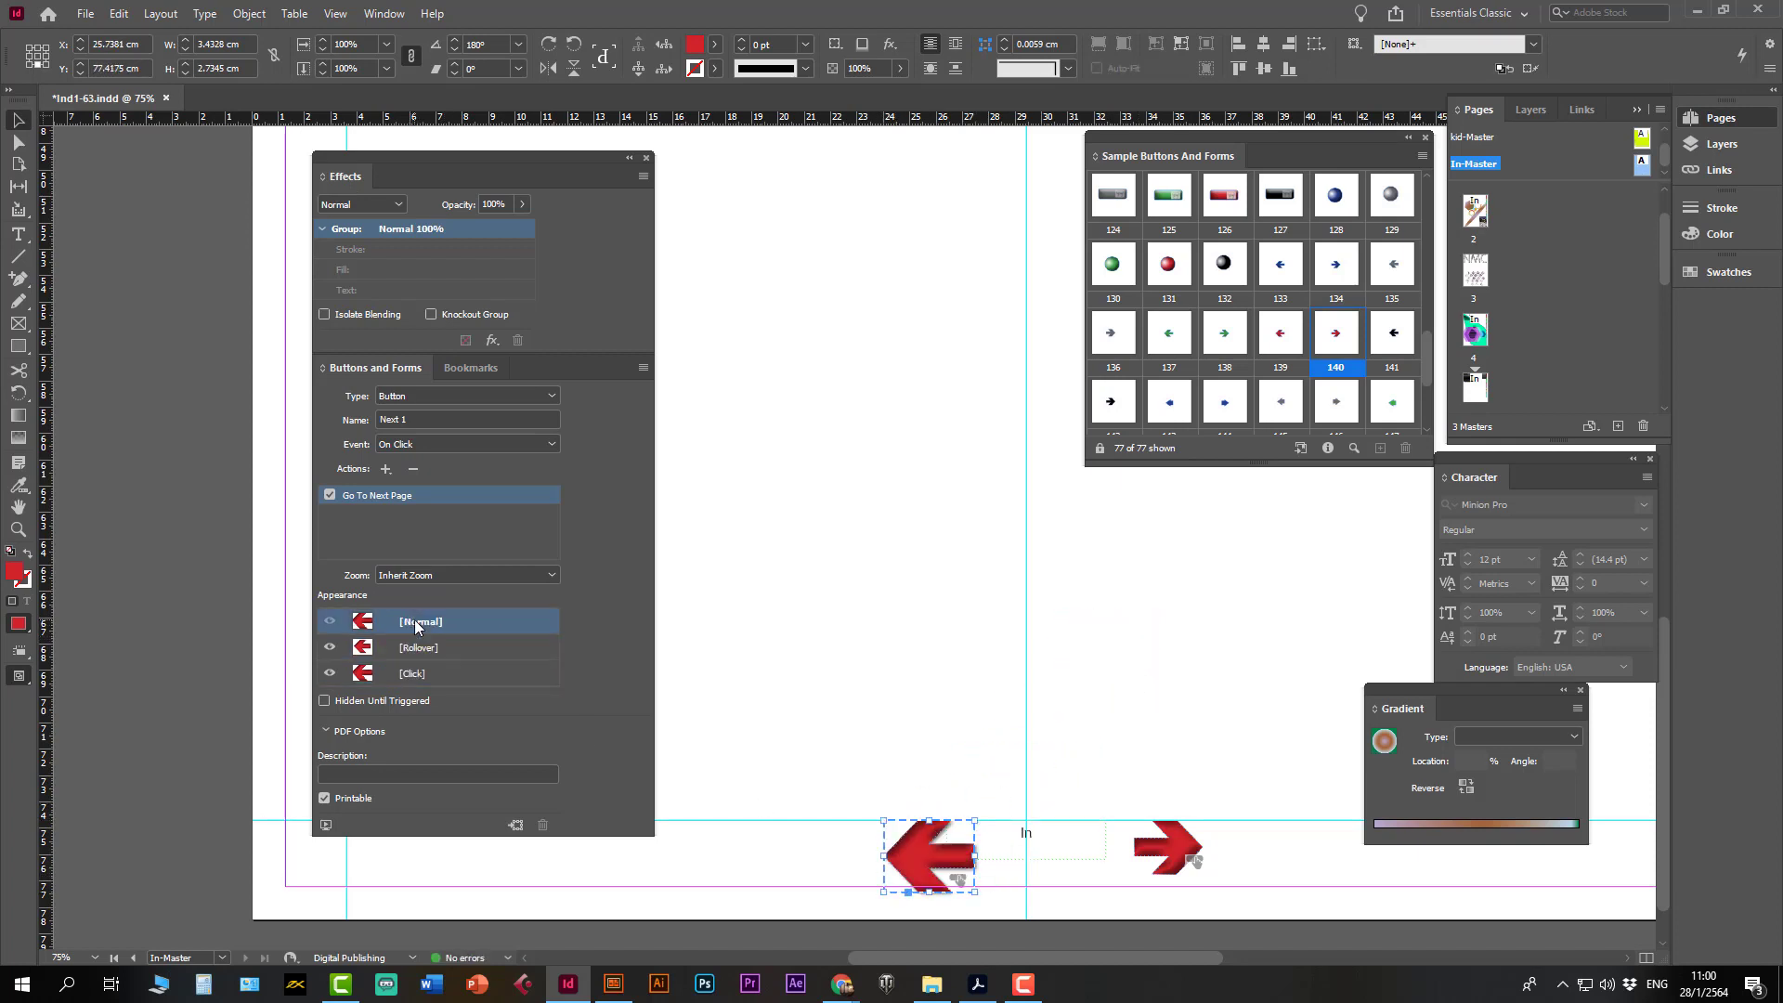
click(411, 681)
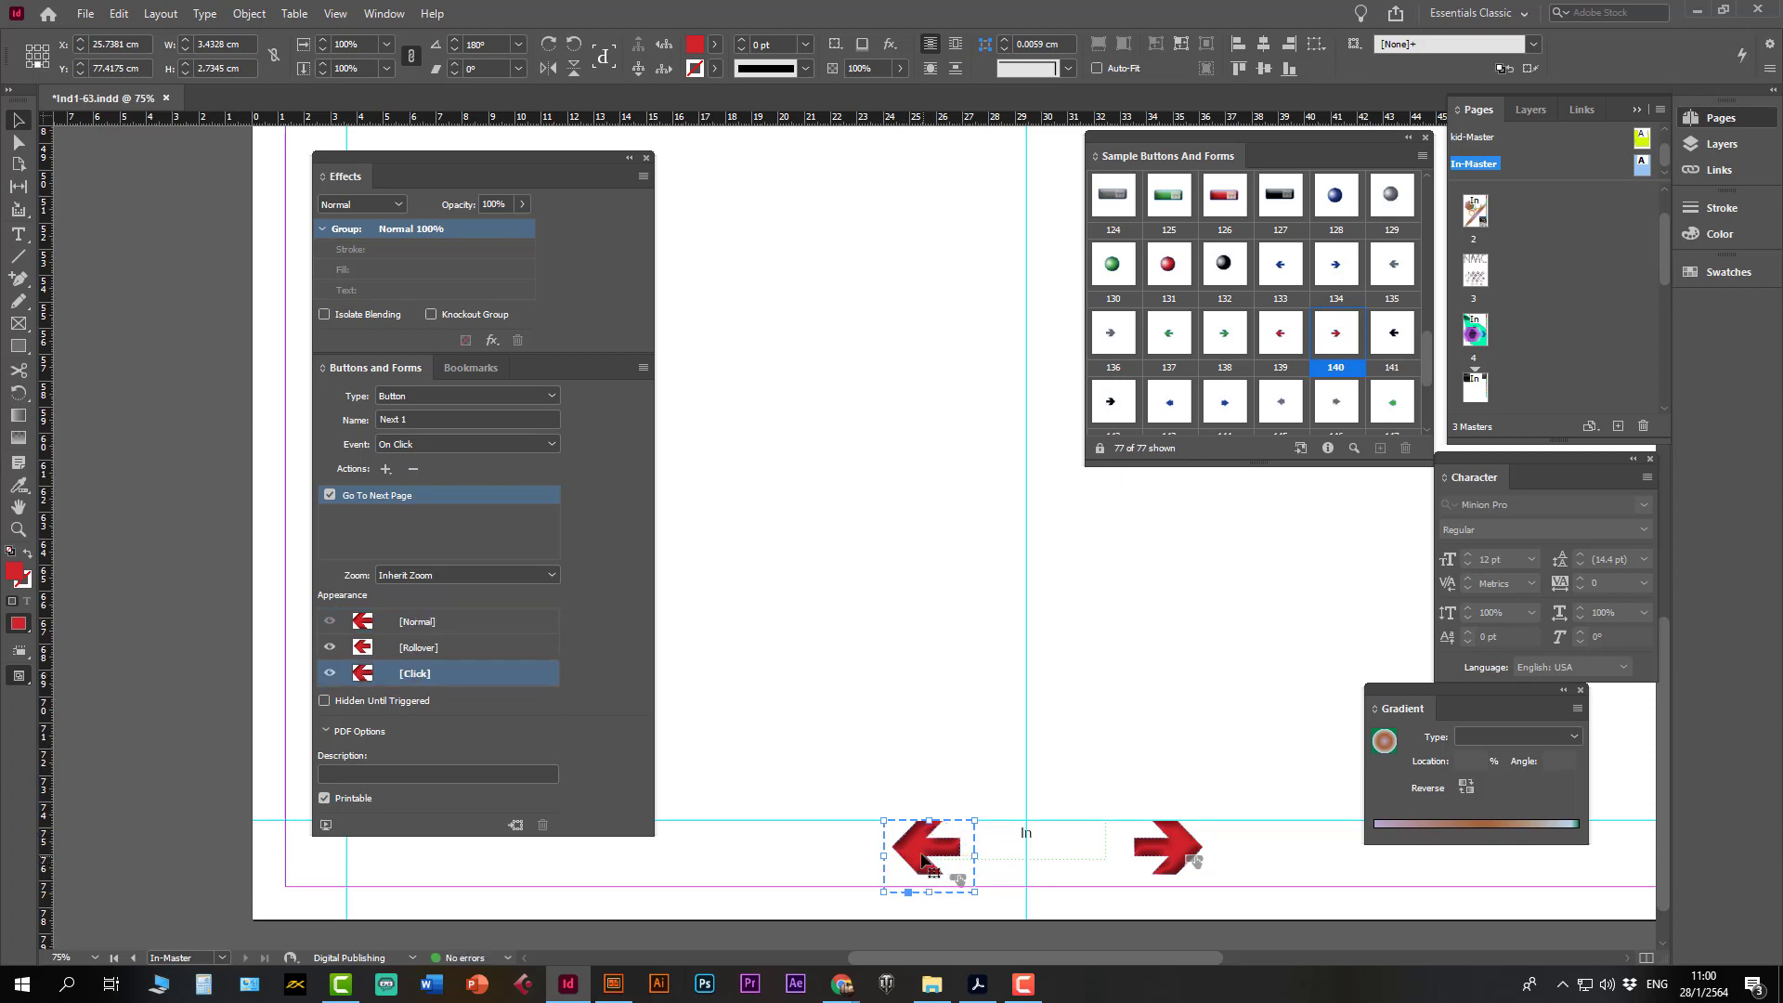
drag(924, 859, 920, 856)
- Rename the left-pointing button as previous and delete its Go To Next Page action from the On Click event
triple_click(439, 419)
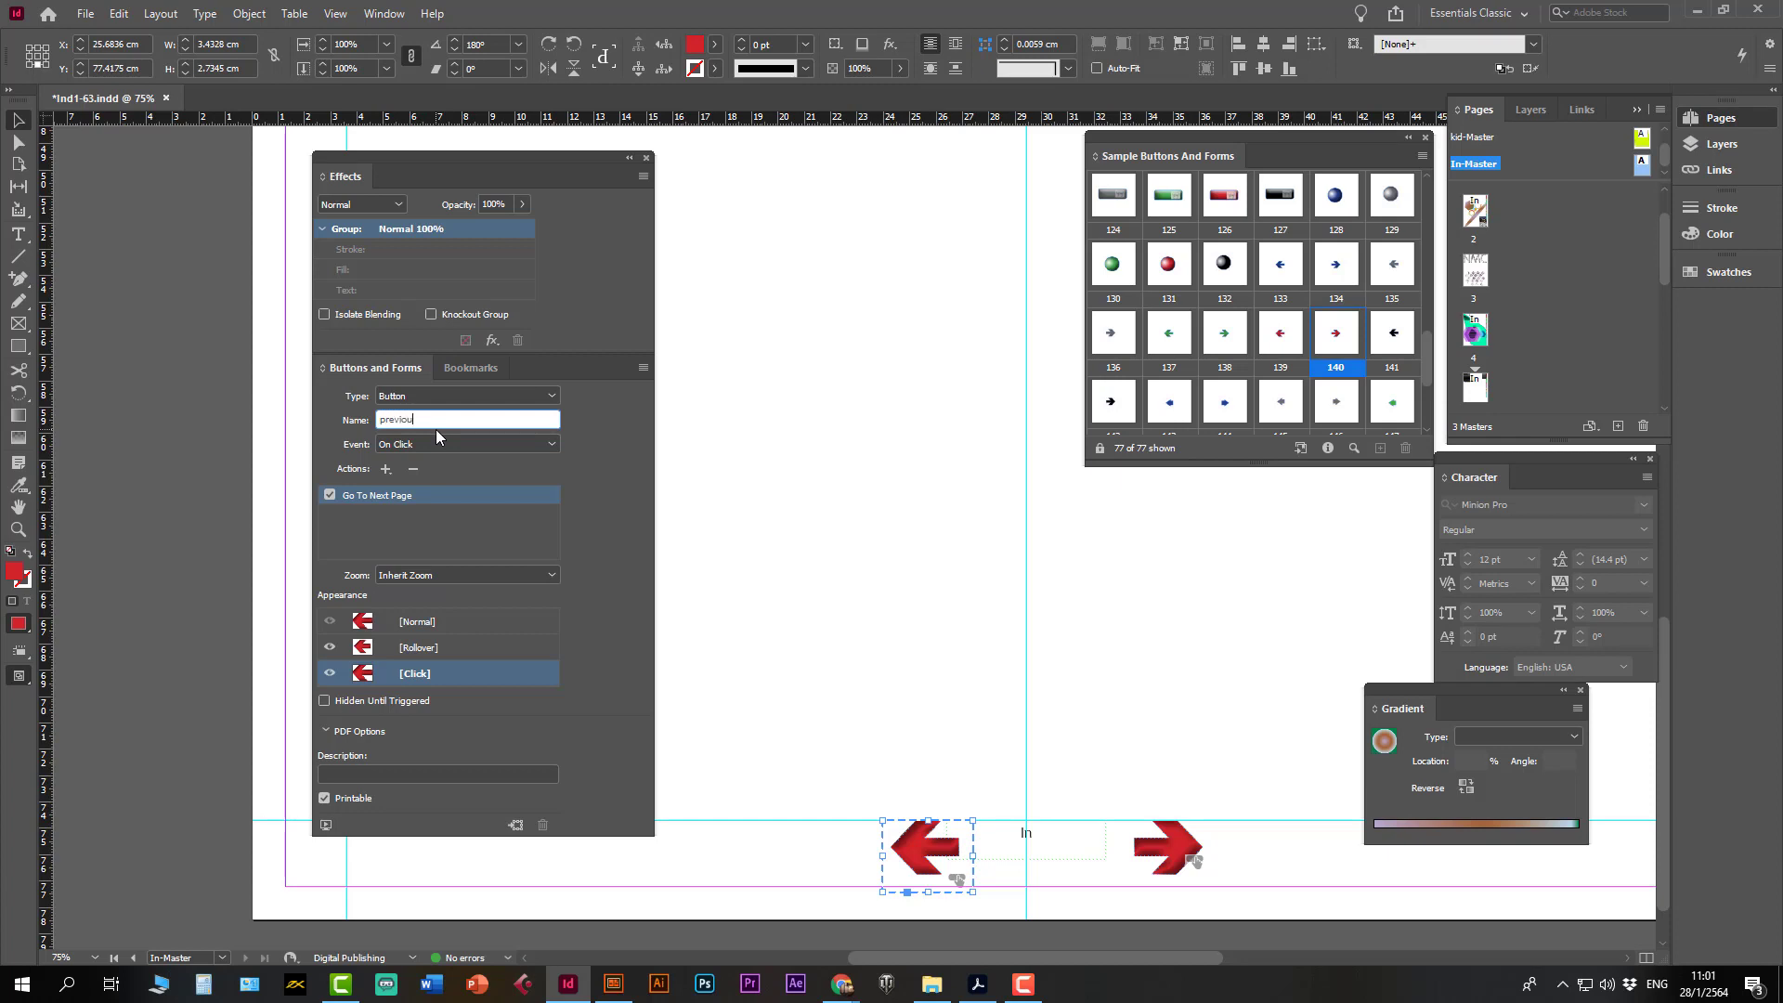
text(s)
click(413, 471)
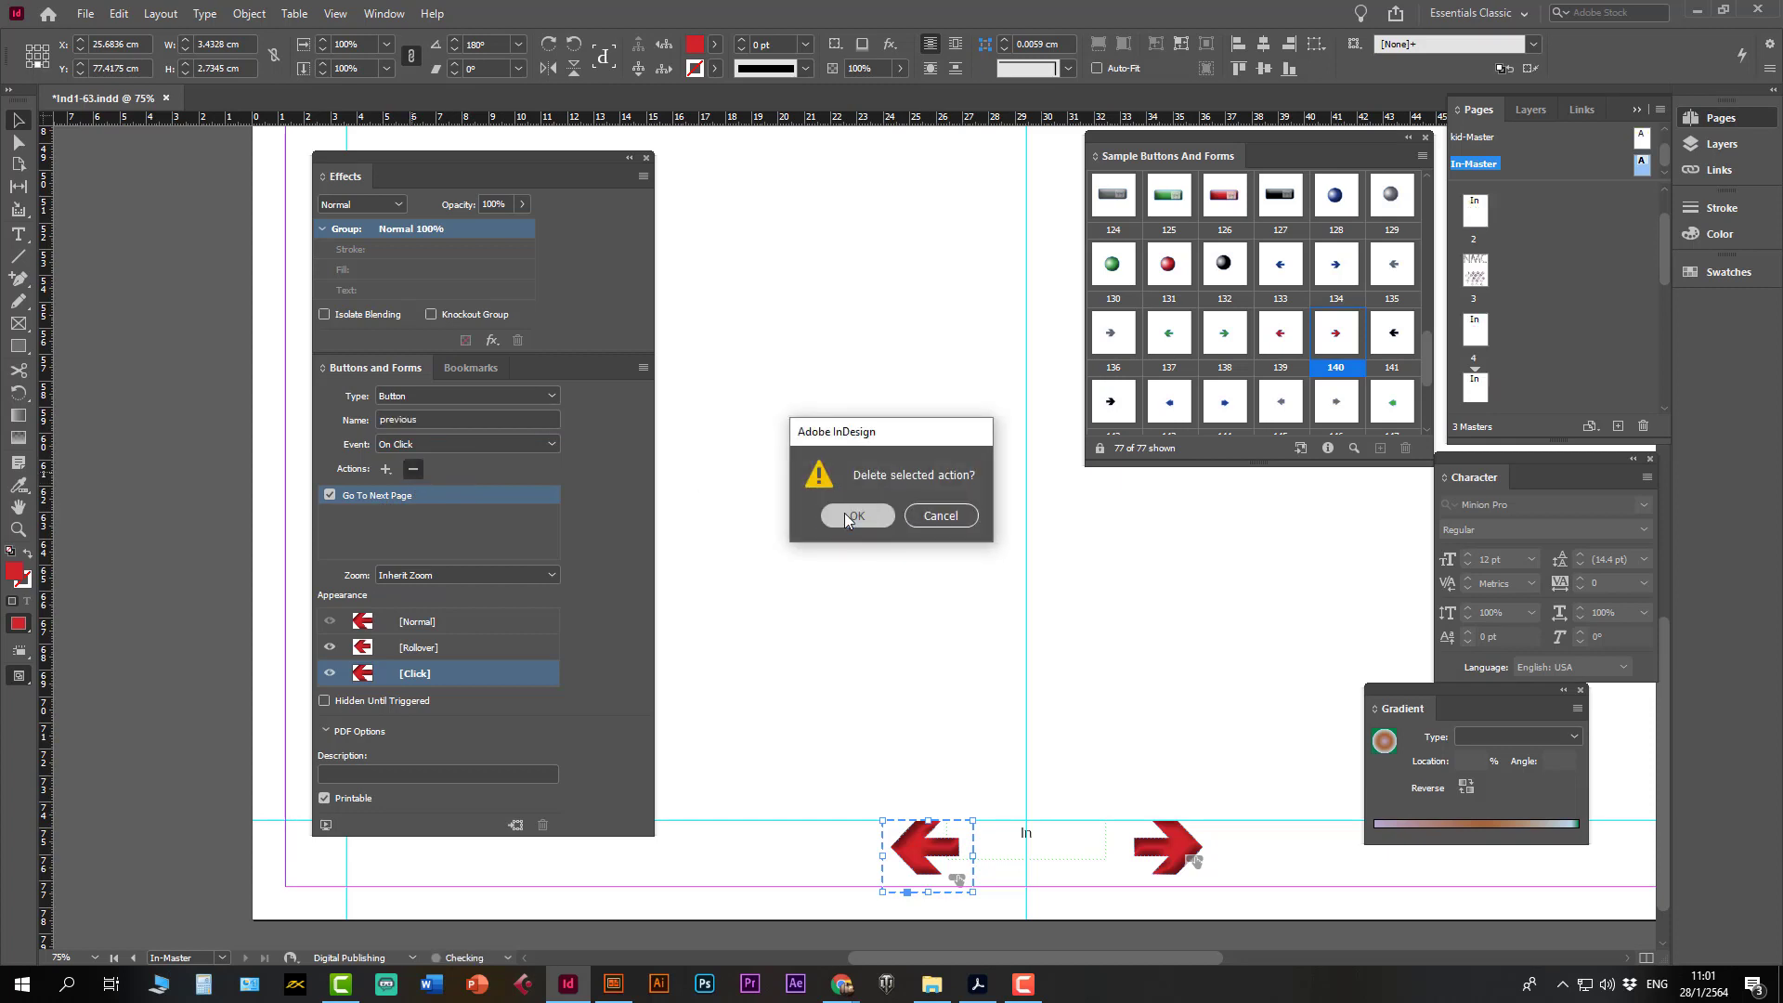
click(844, 514)
- Delete the previous button's Go To Next Page action from the On Release or Tap event
click(436, 444)
click(426, 465)
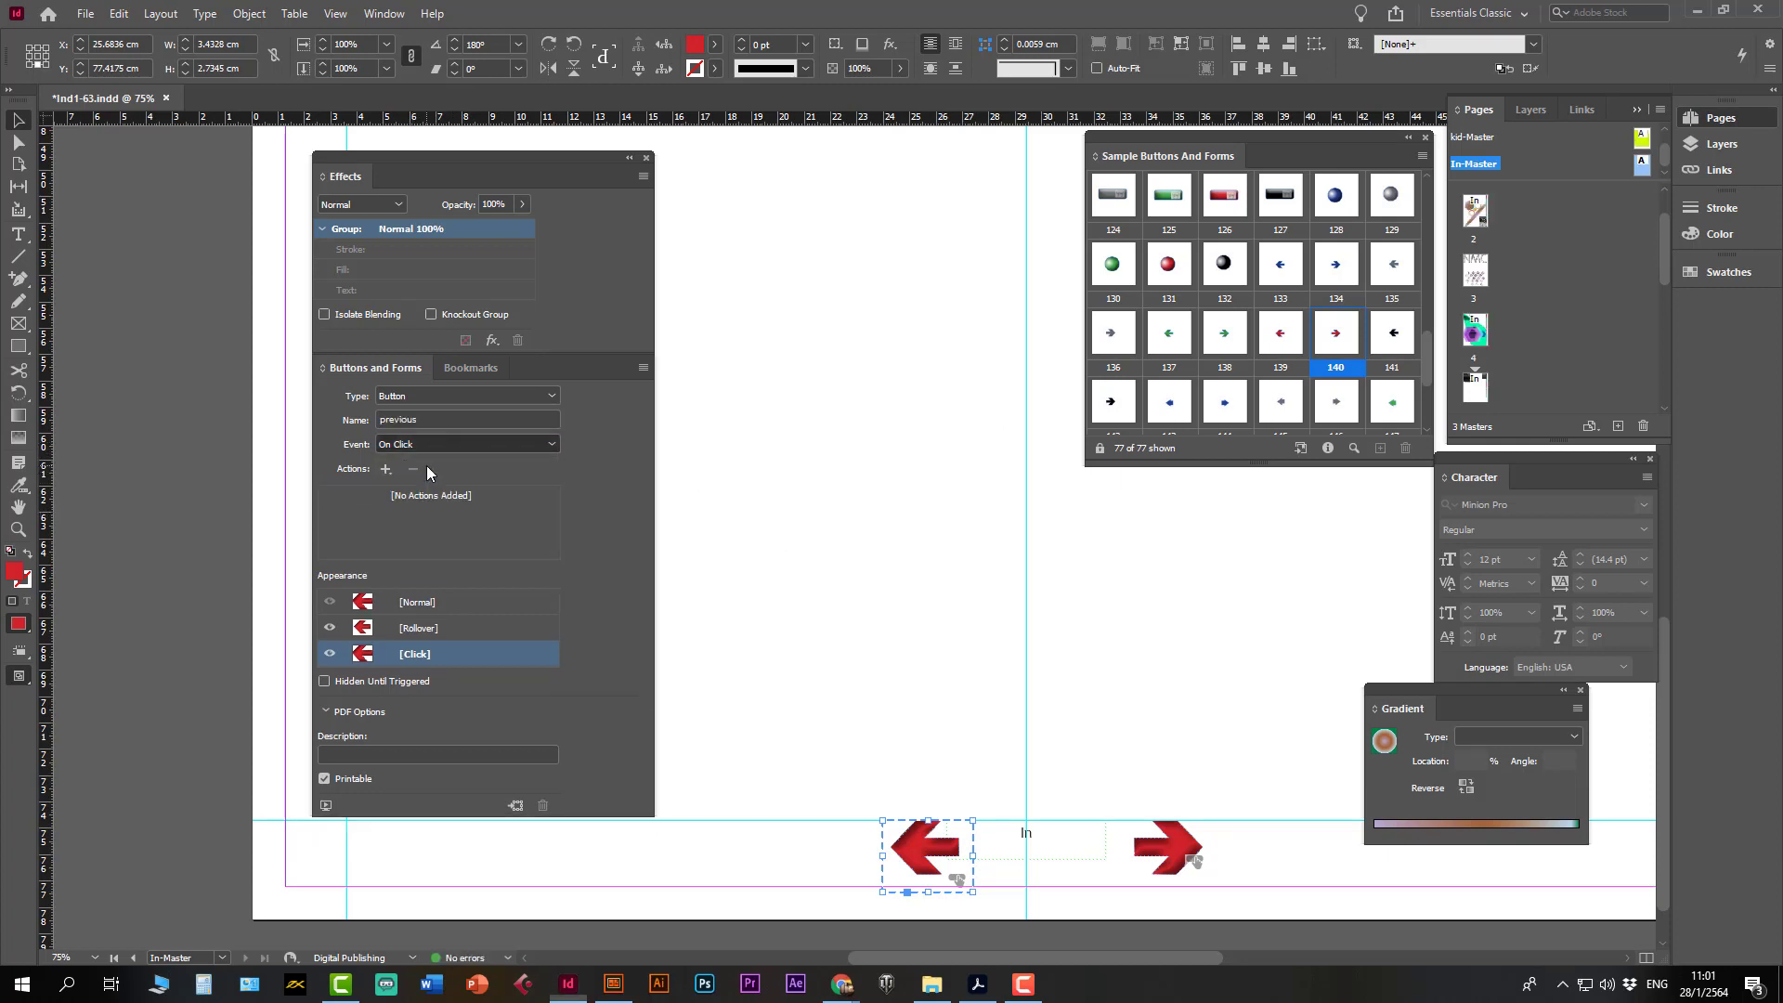
click(415, 471)
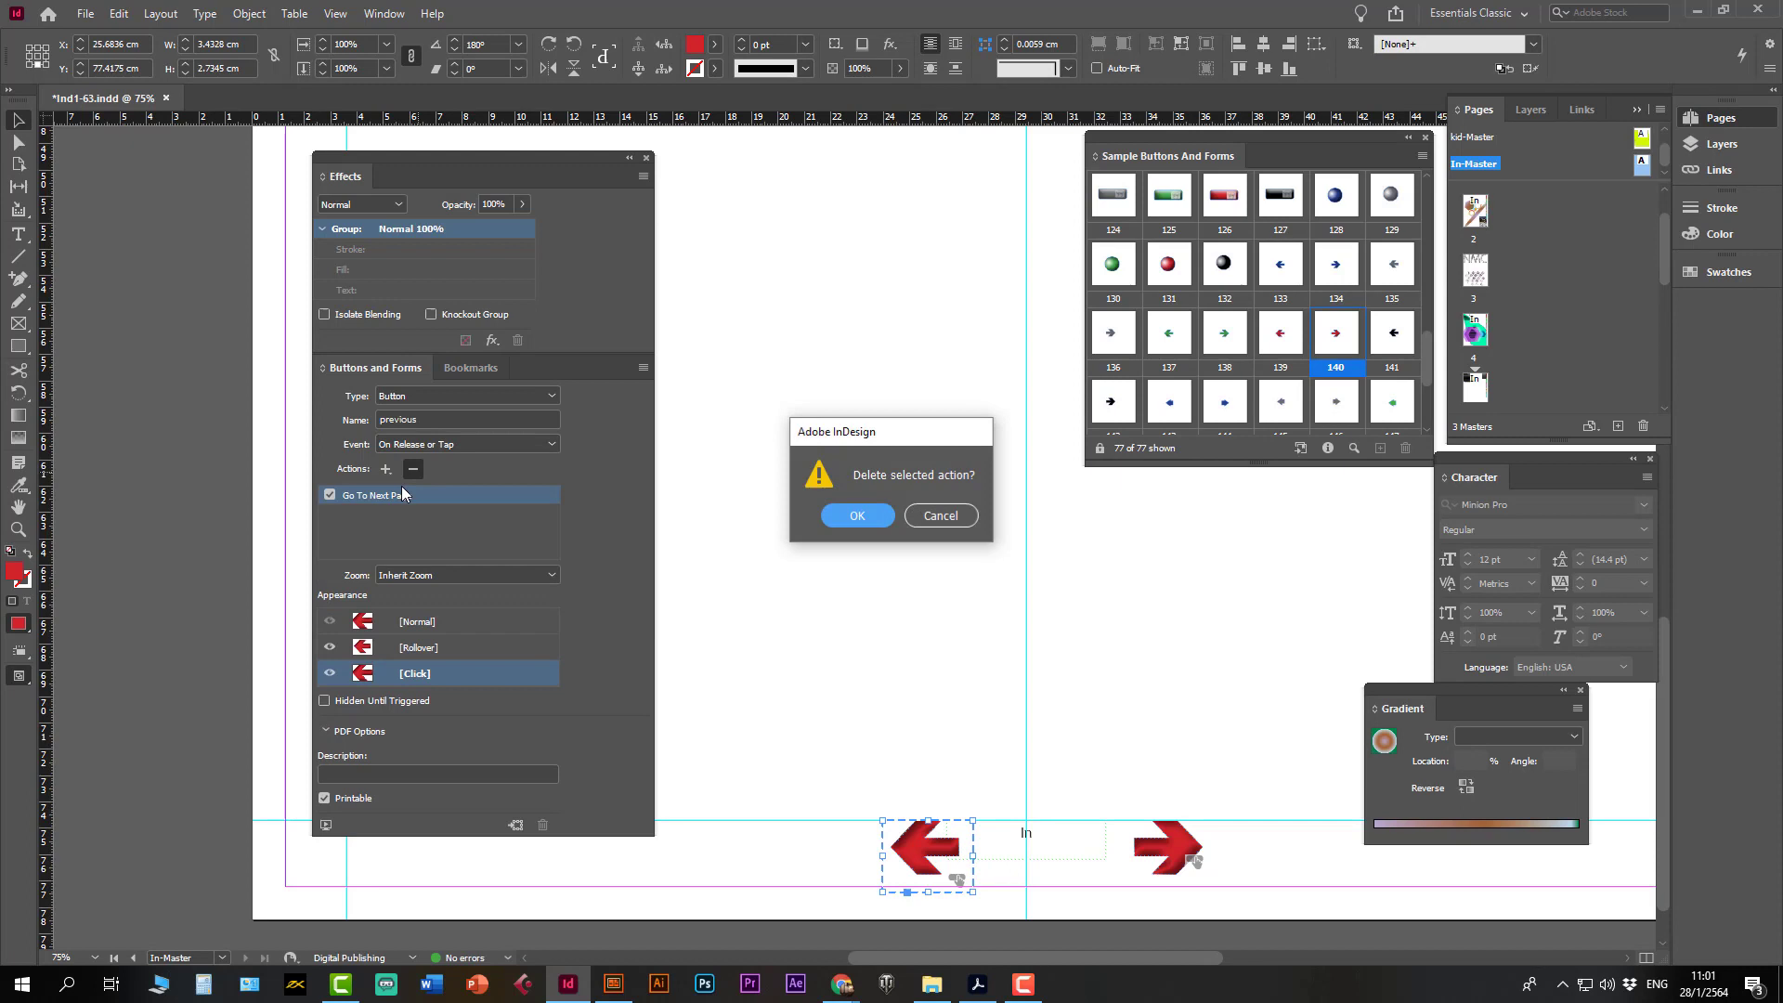
click(839, 516)
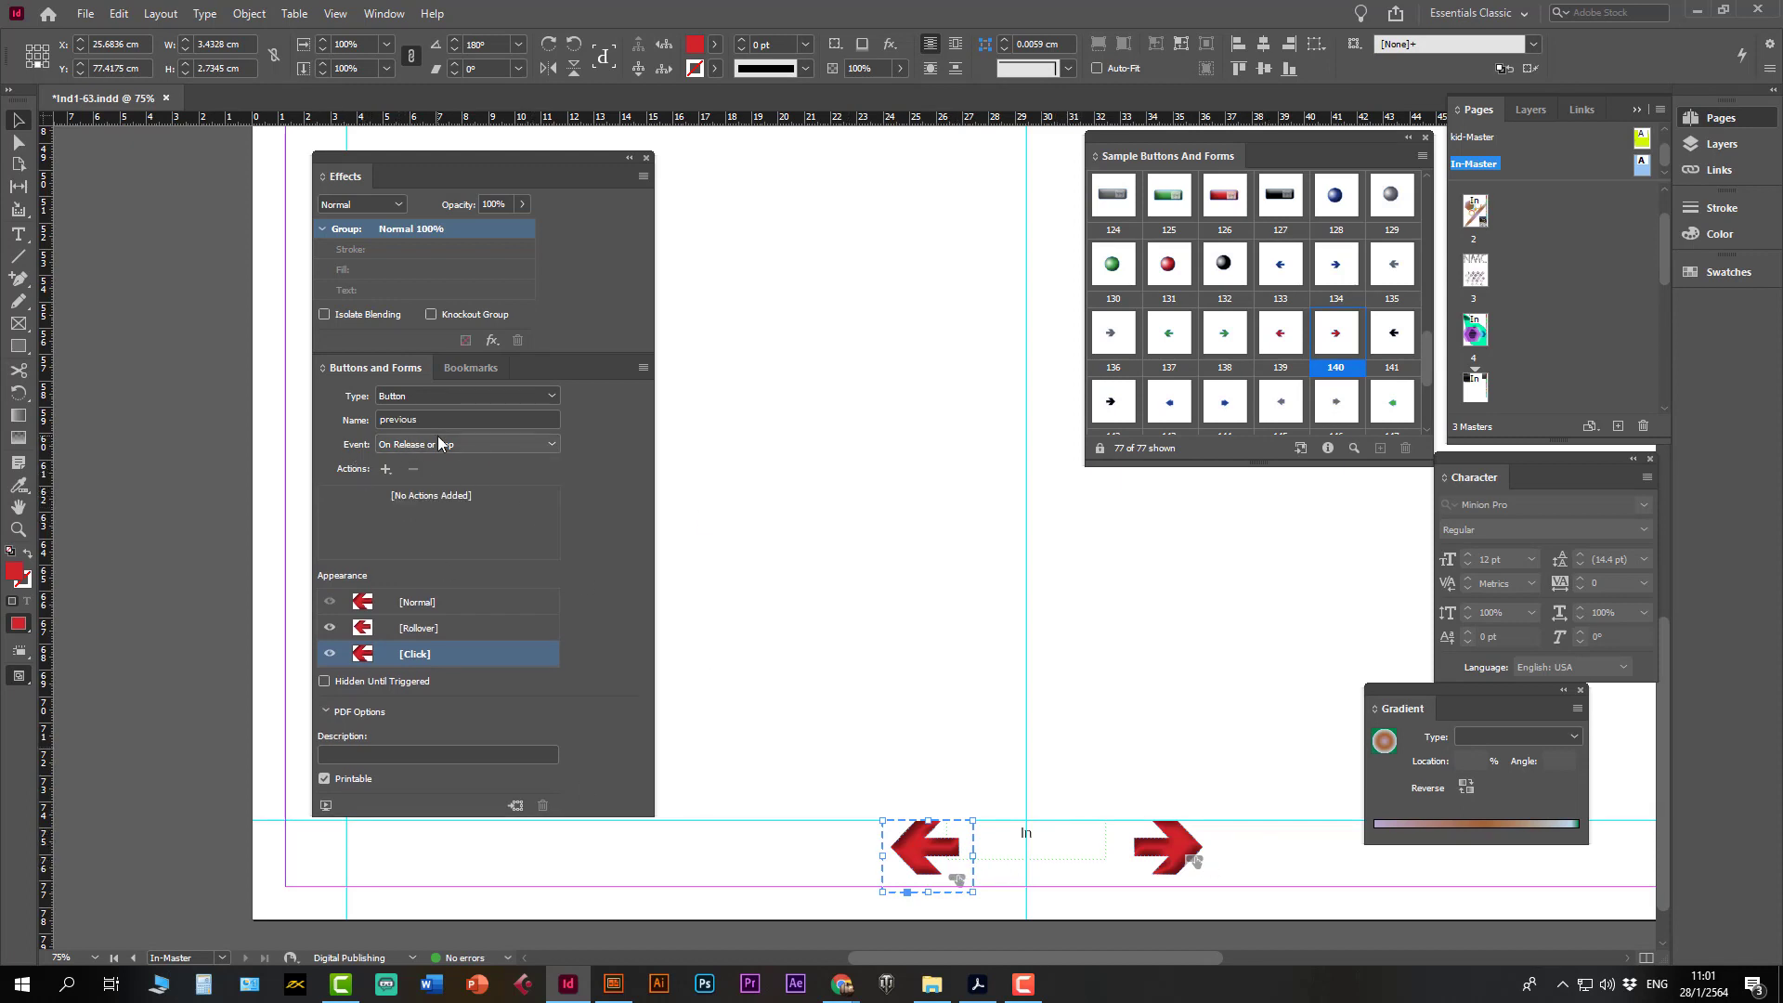
- Add a Go To Previous Page action to the previous button for both the On Release or Tap and On Click events
click(400, 445)
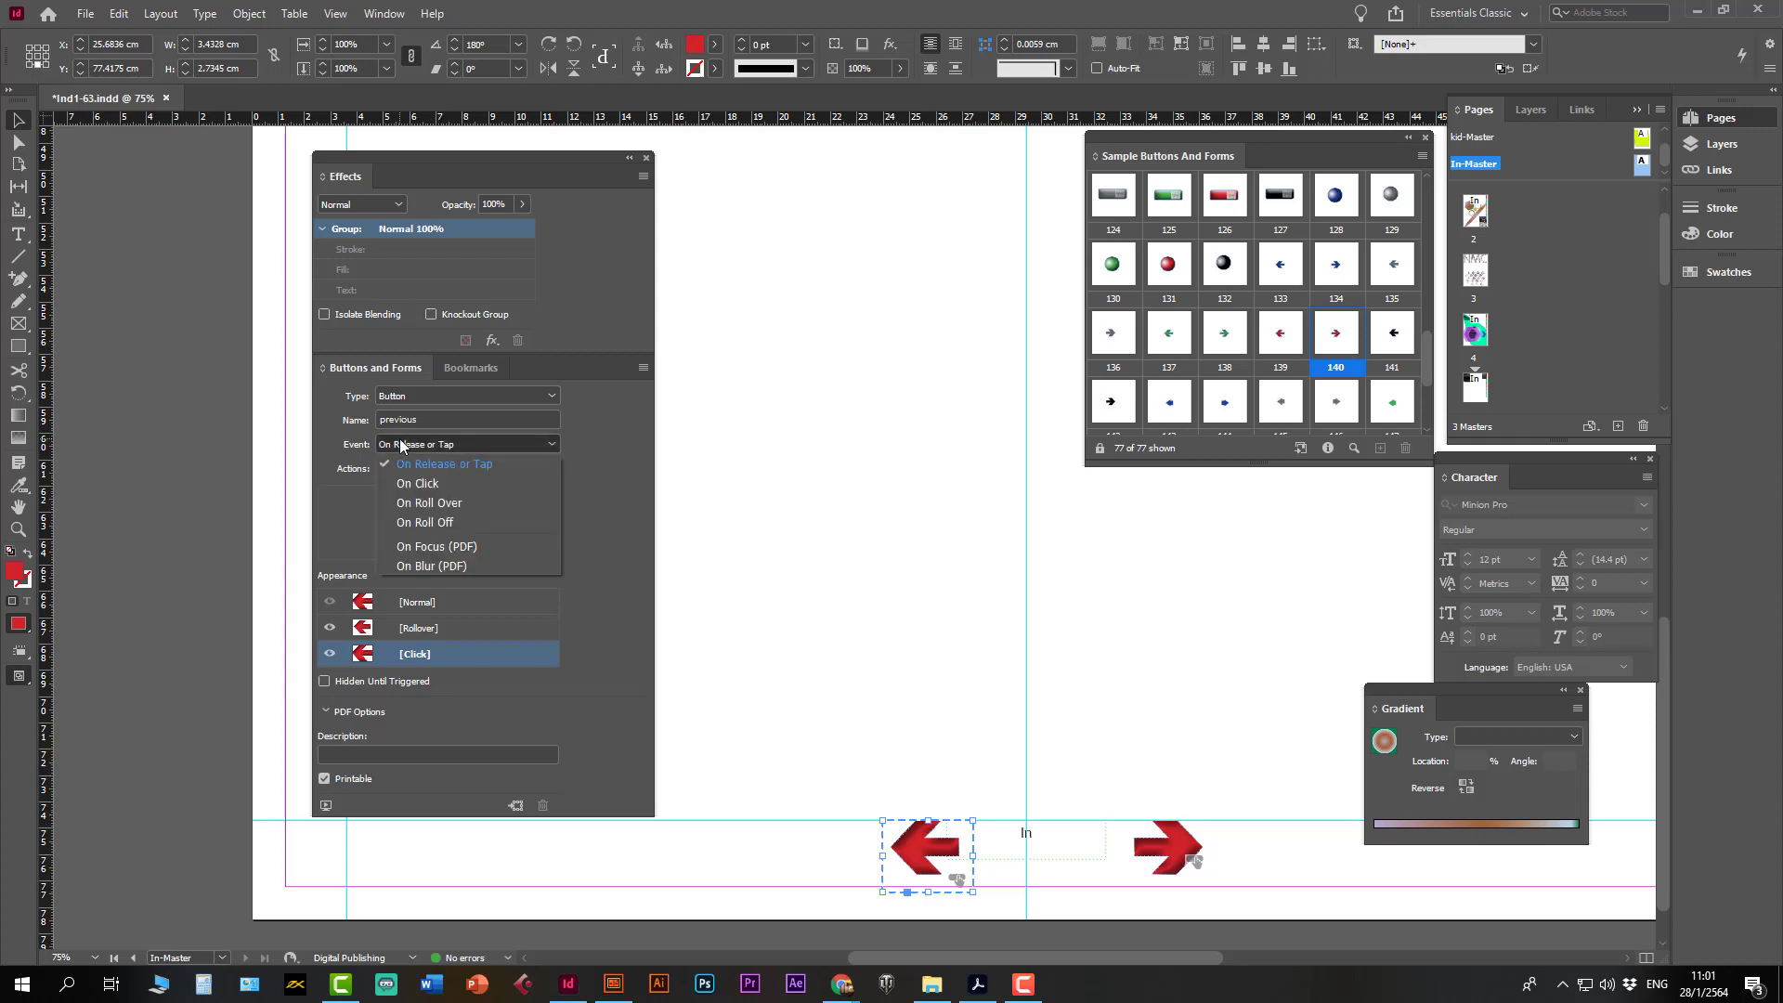
click(420, 465)
click(385, 470)
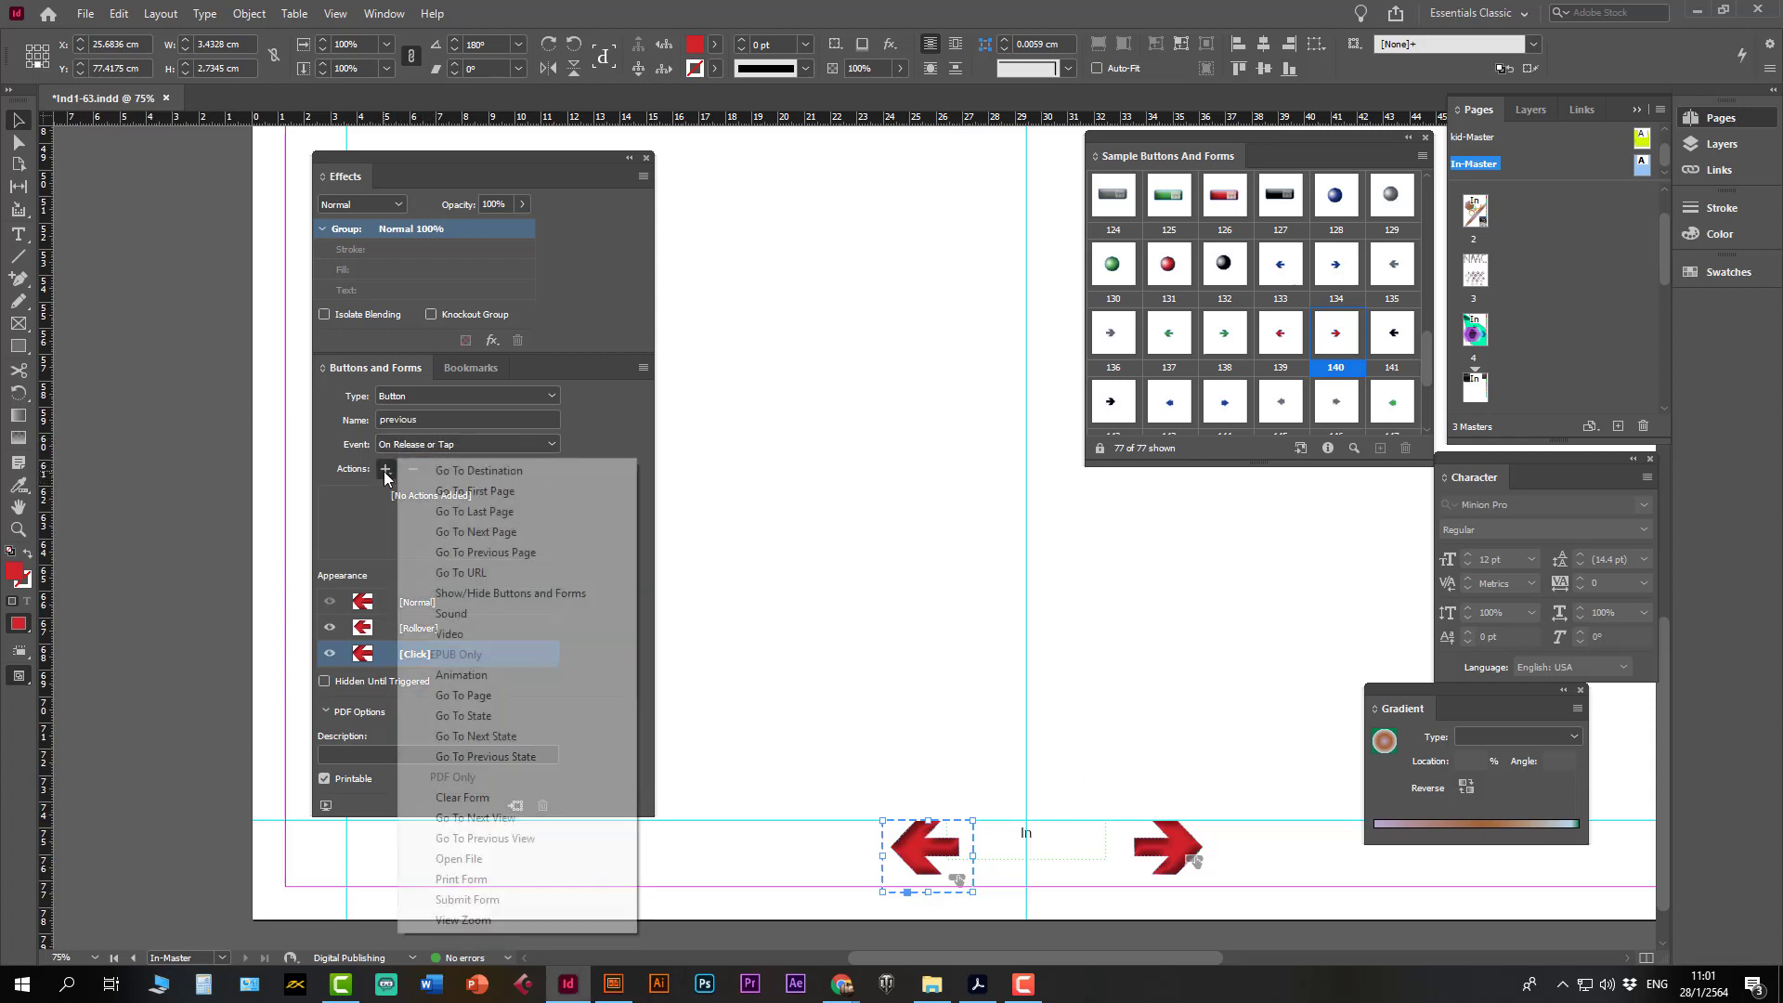
click(492, 553)
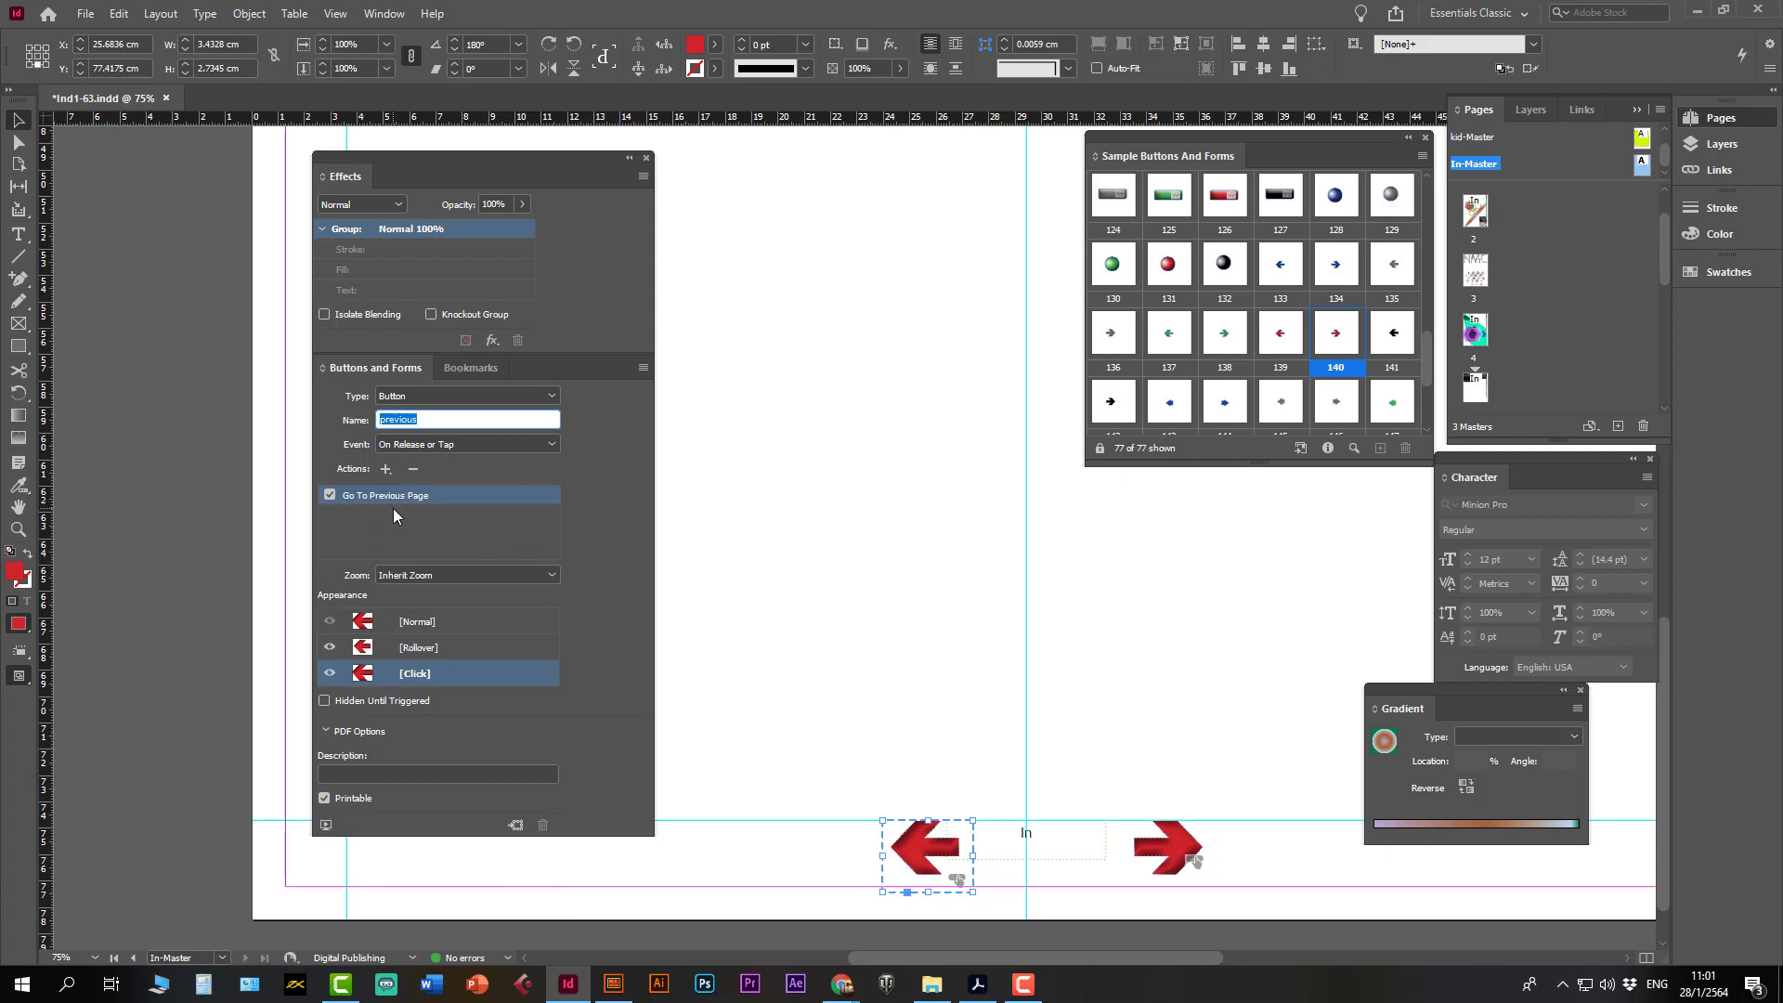
click(459, 445)
click(445, 483)
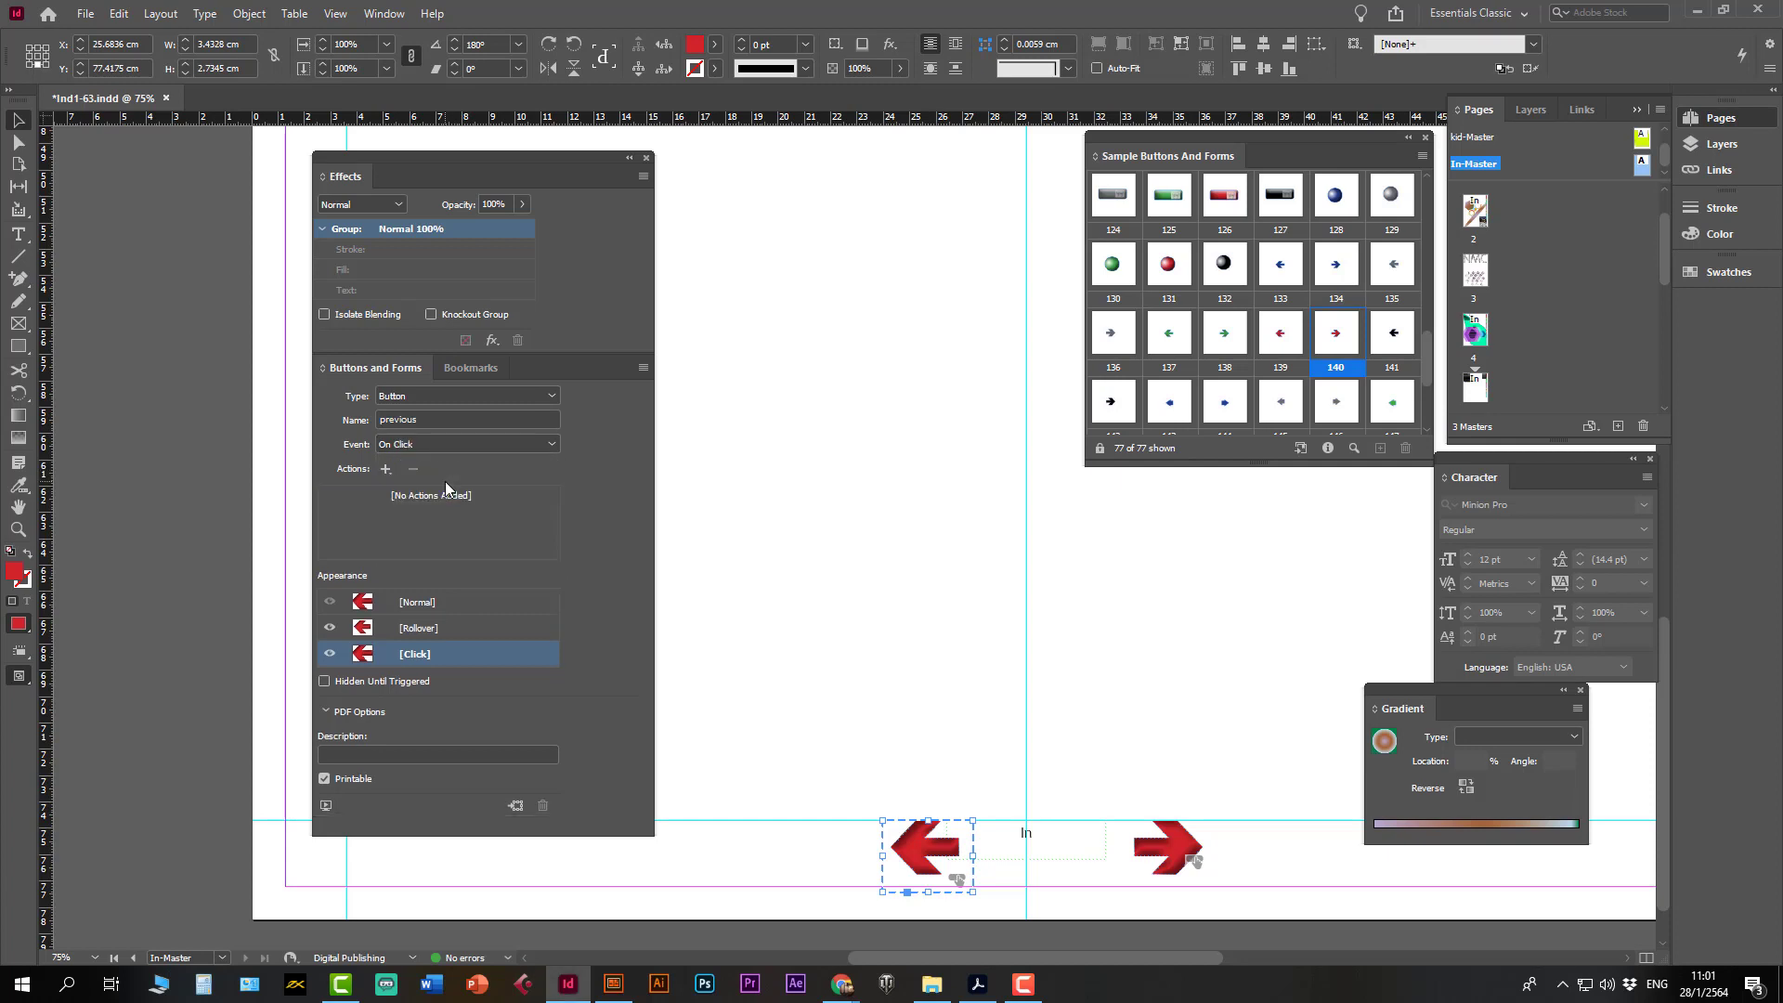
click(385, 471)
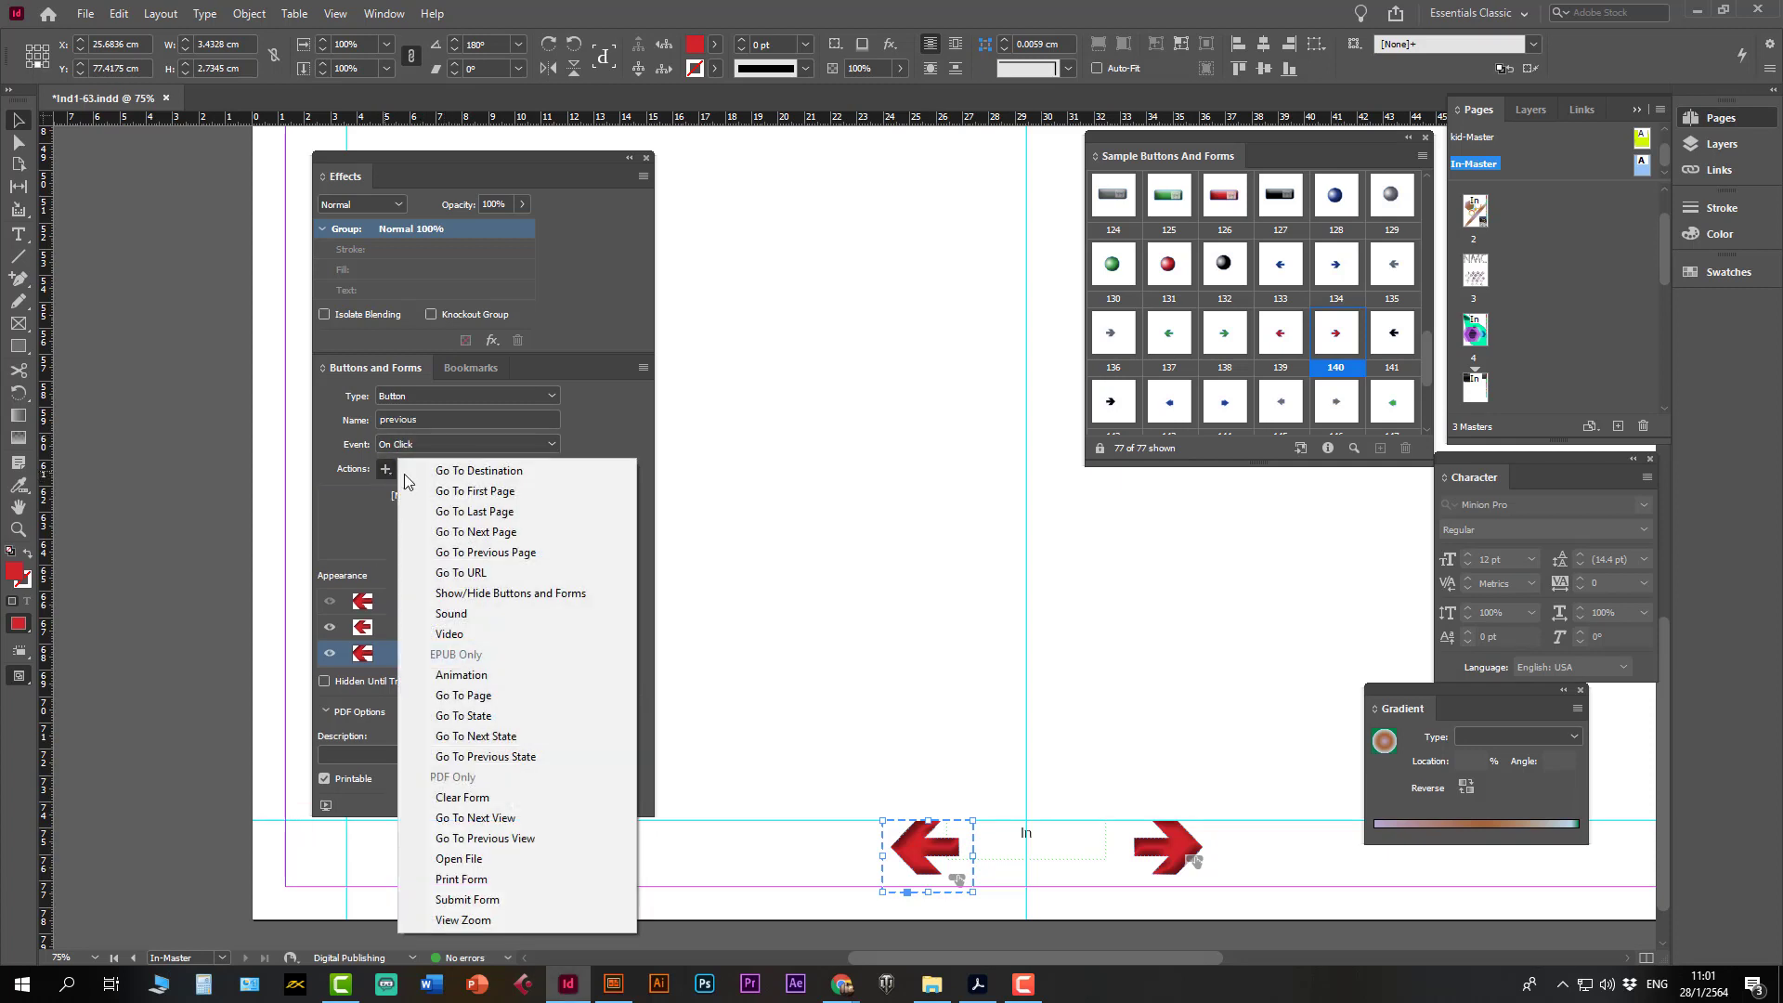
click(475, 553)
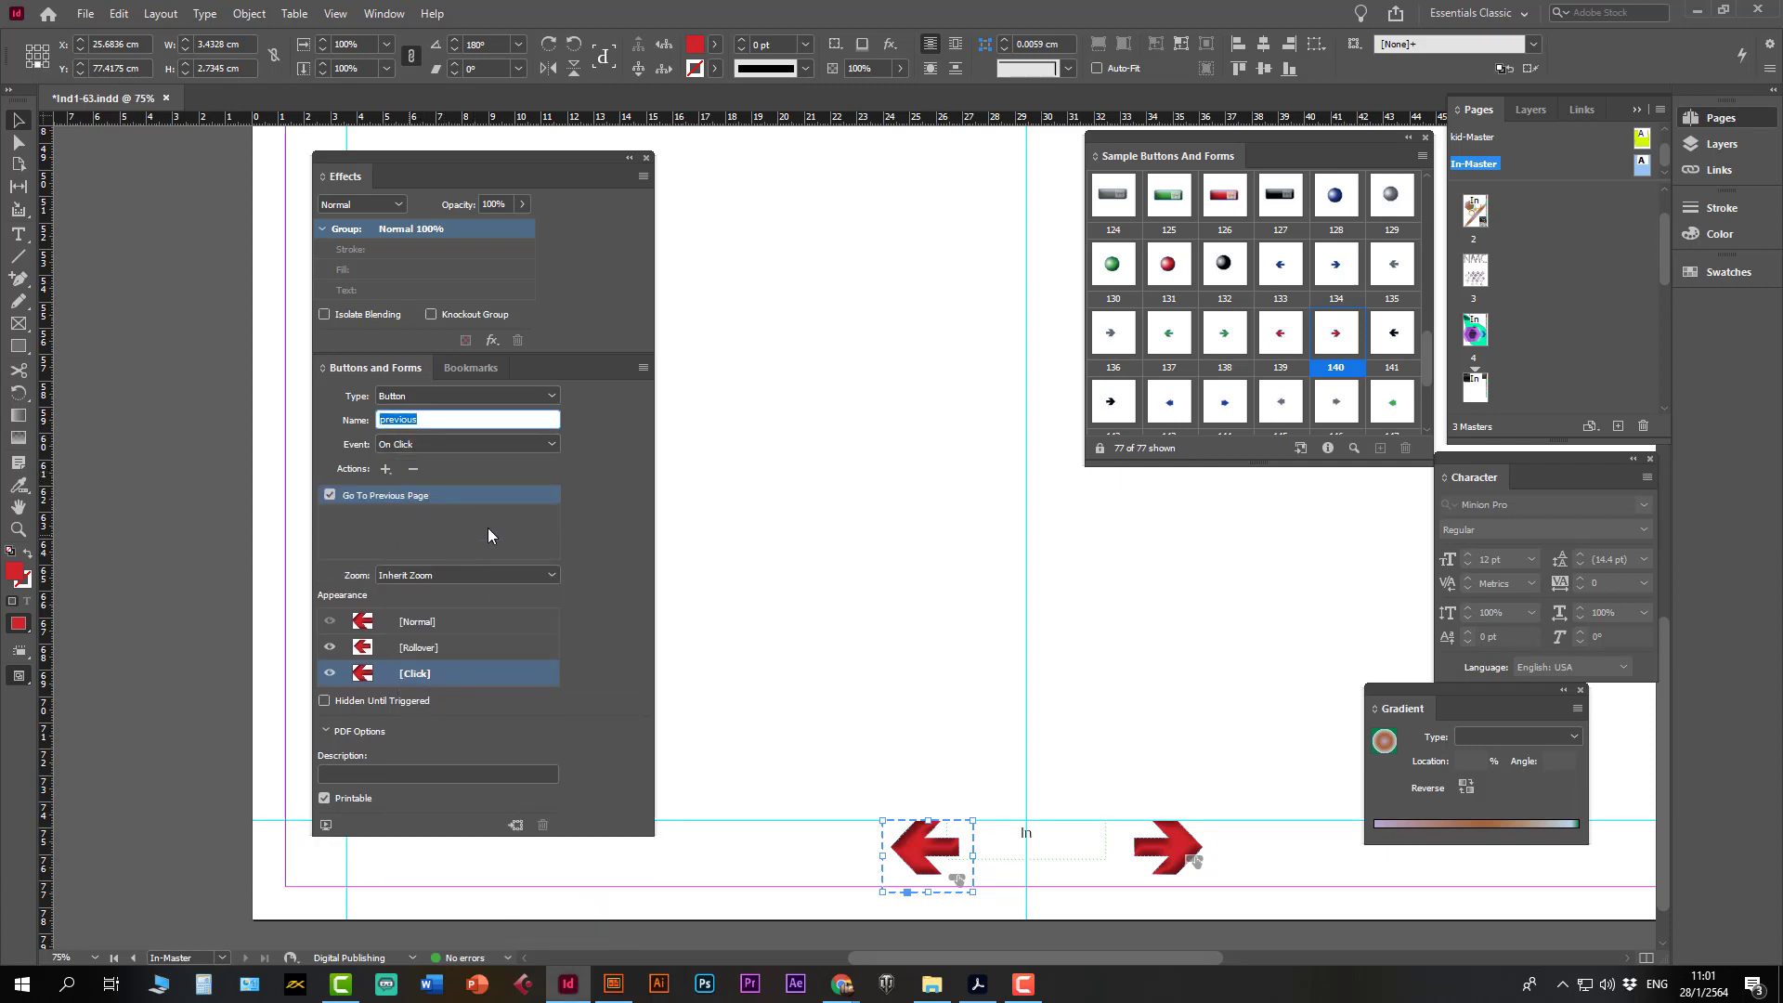
- Compare the previous button's three appearances and check the Next button's action for On Release or Tap
click(421, 621)
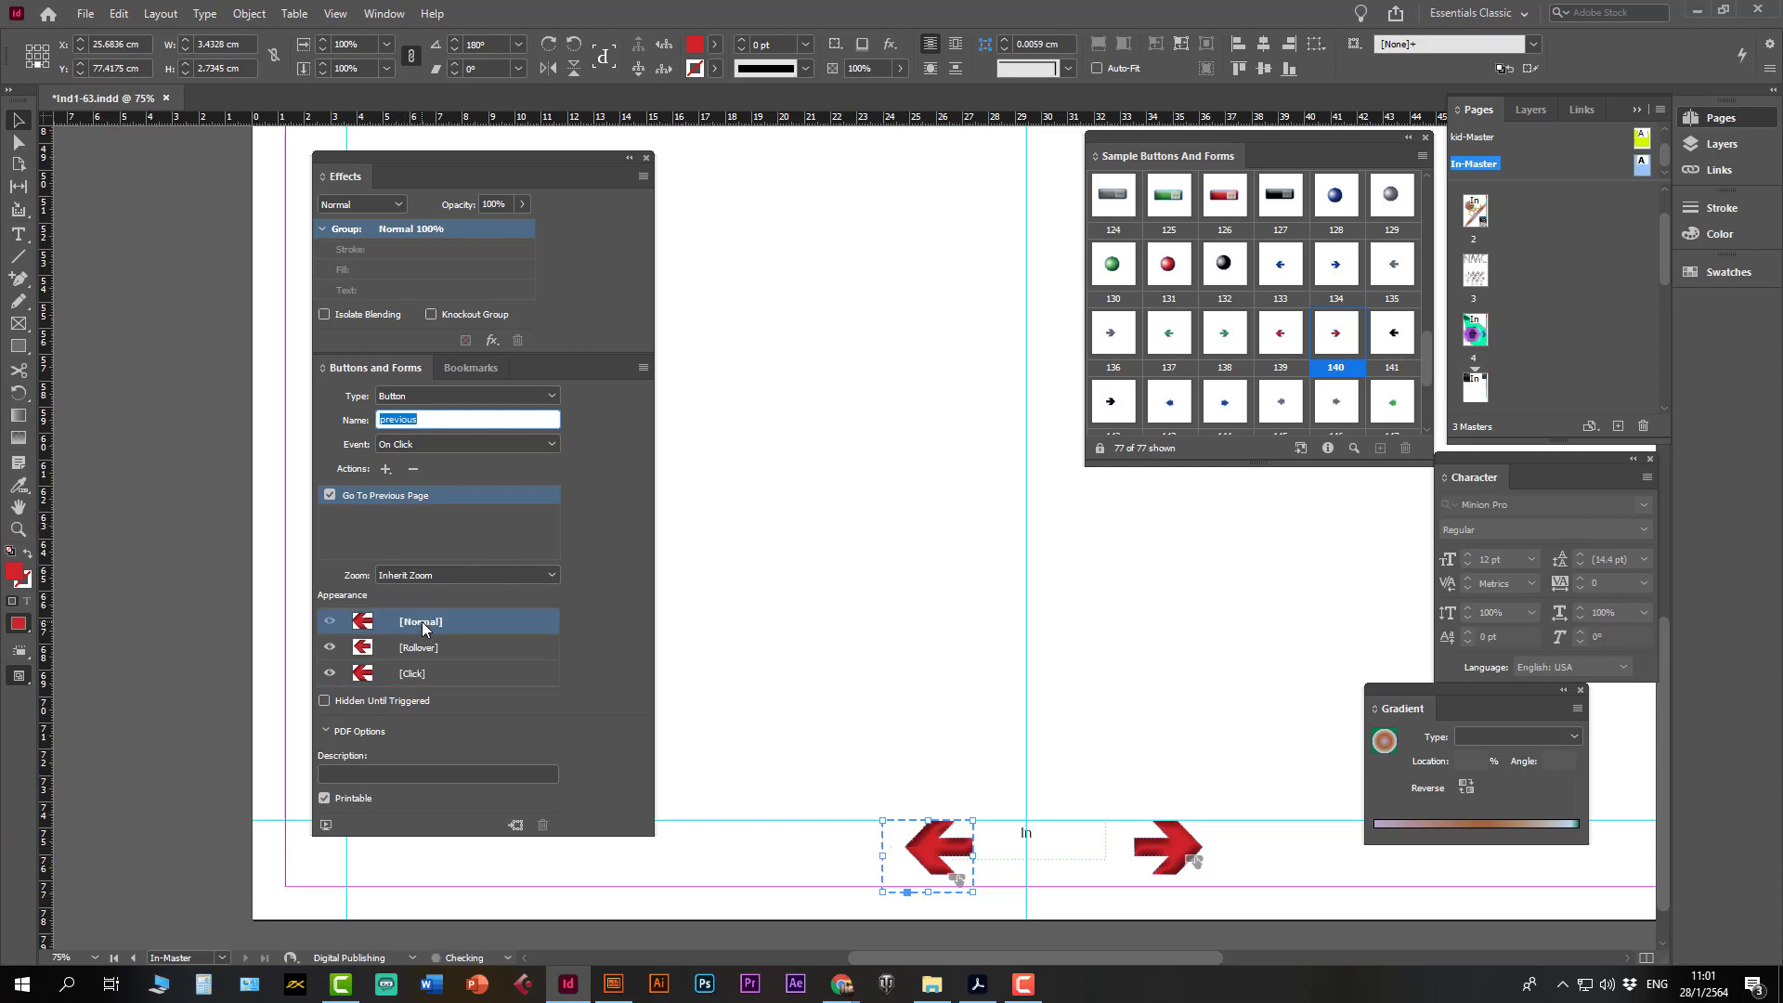
click(416, 651)
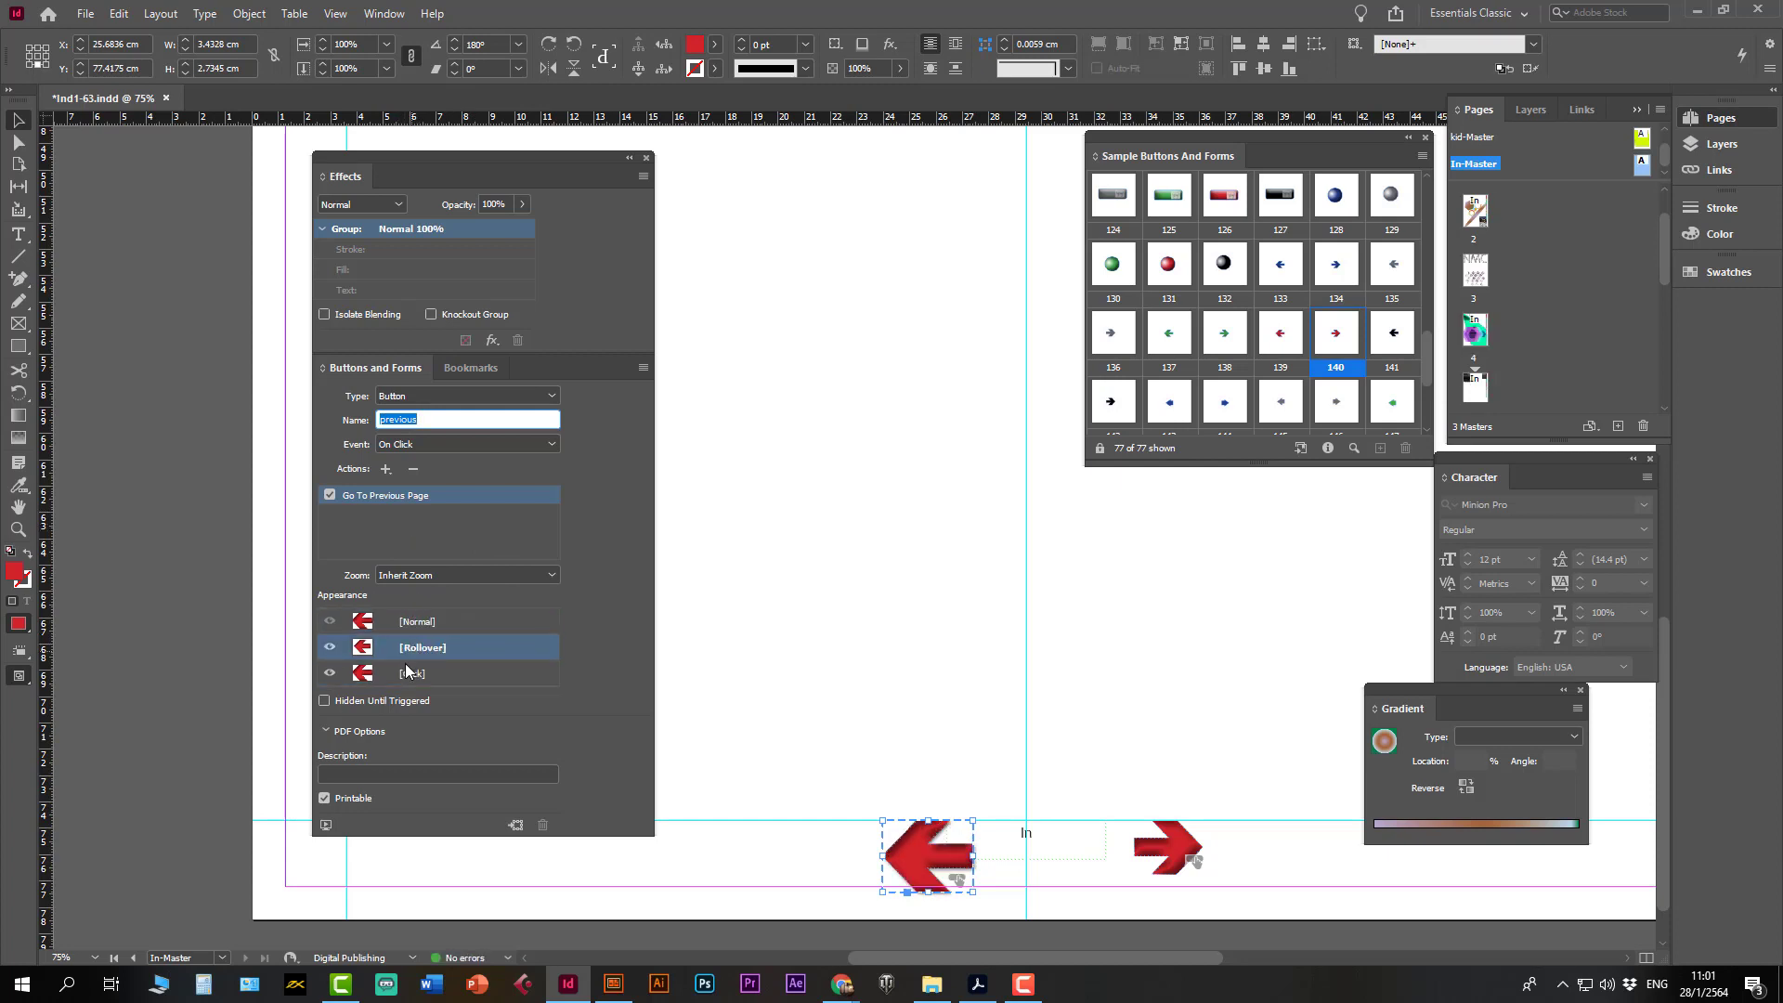
click(405, 675)
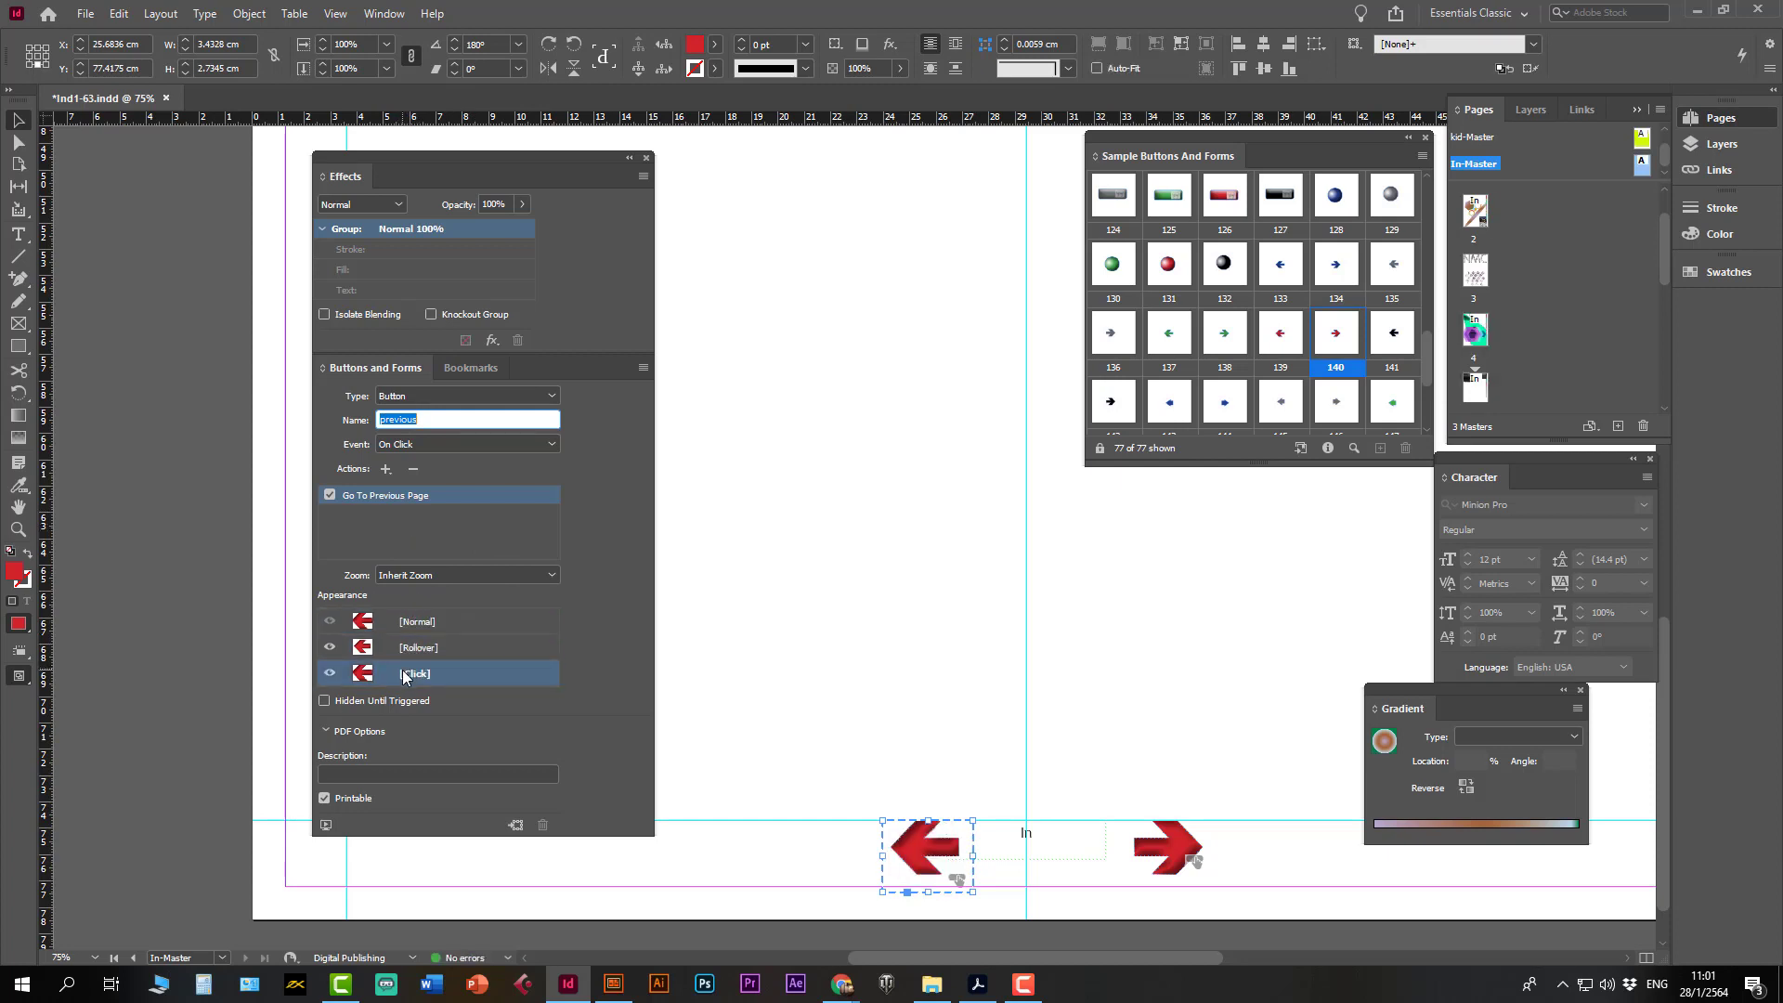
click(1157, 857)
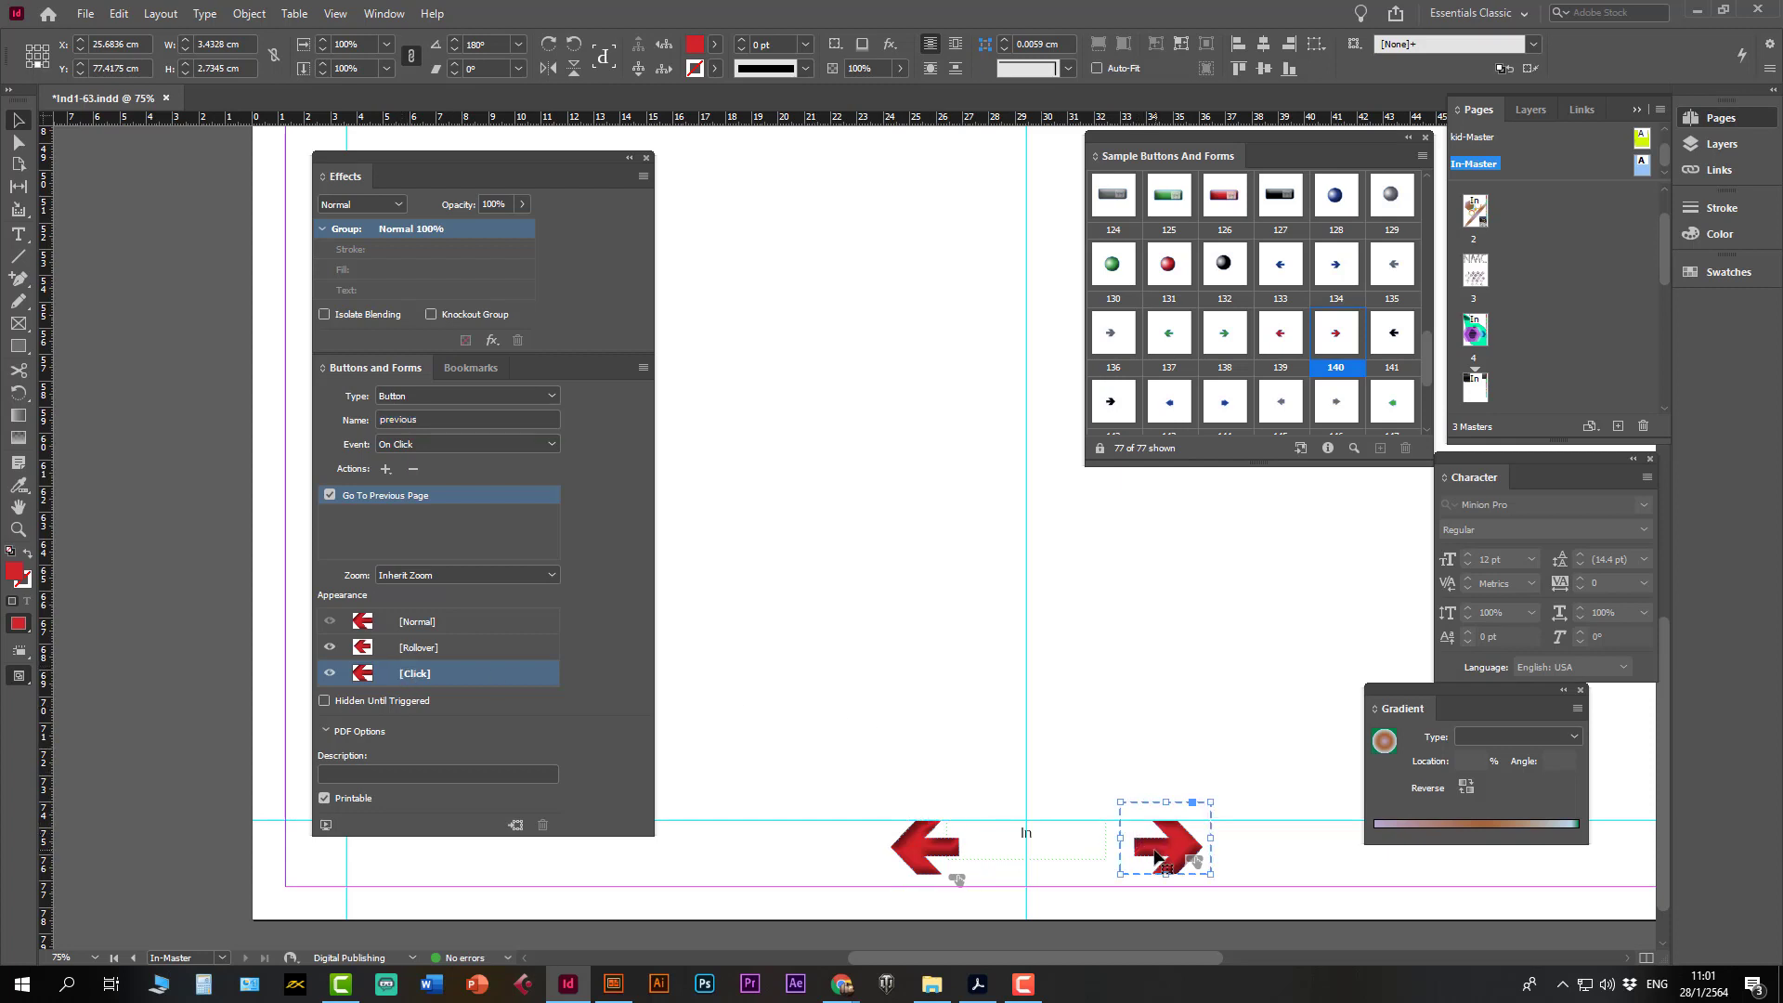
click(411, 447)
click(448, 464)
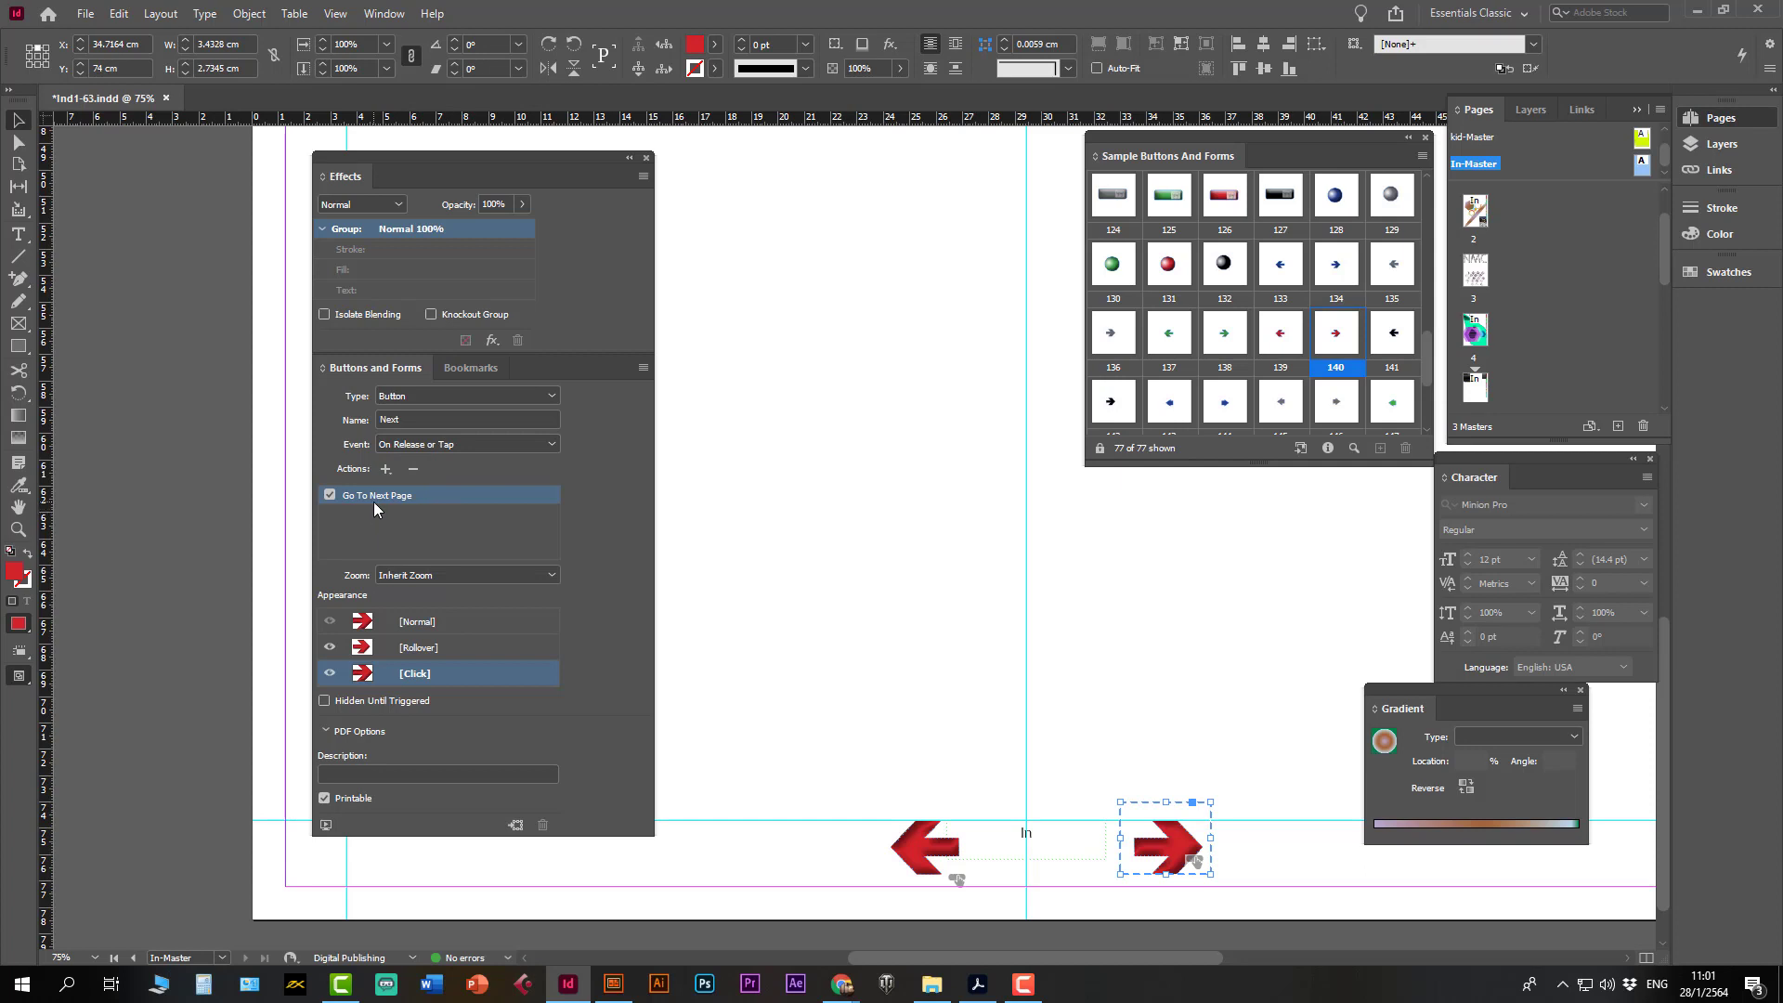
click(915, 862)
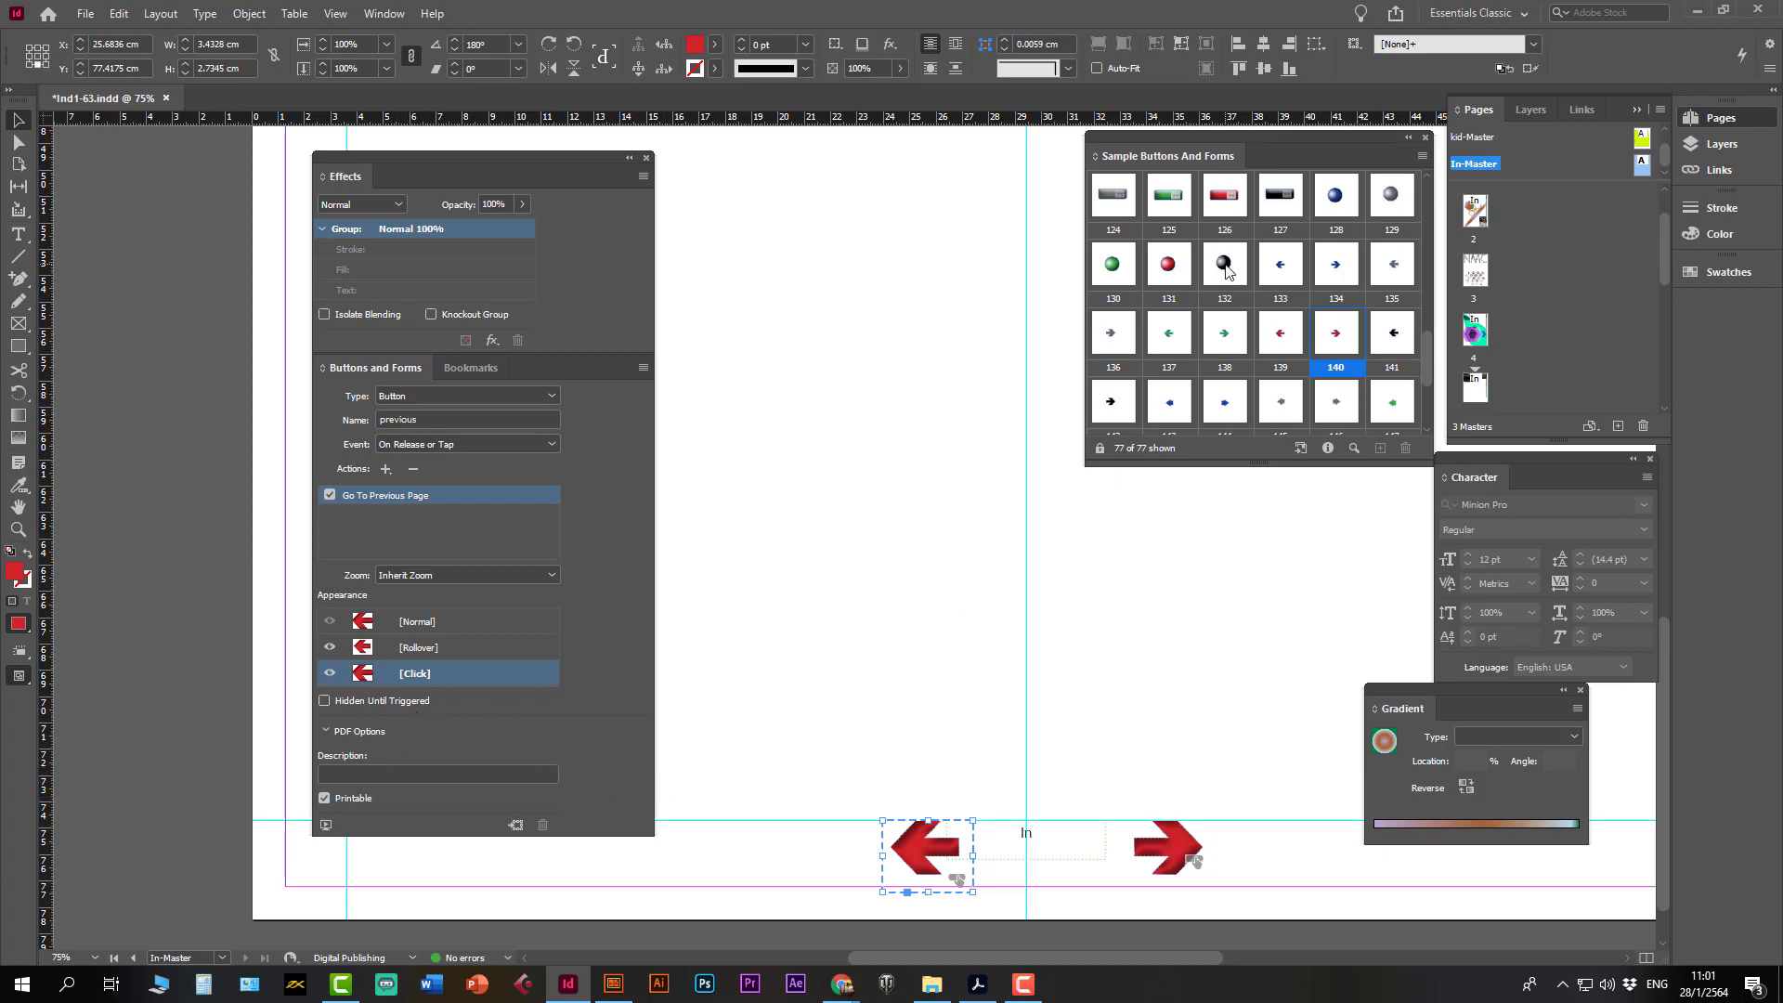
- Add a bookmark named Index to page 2
click(1175, 271)
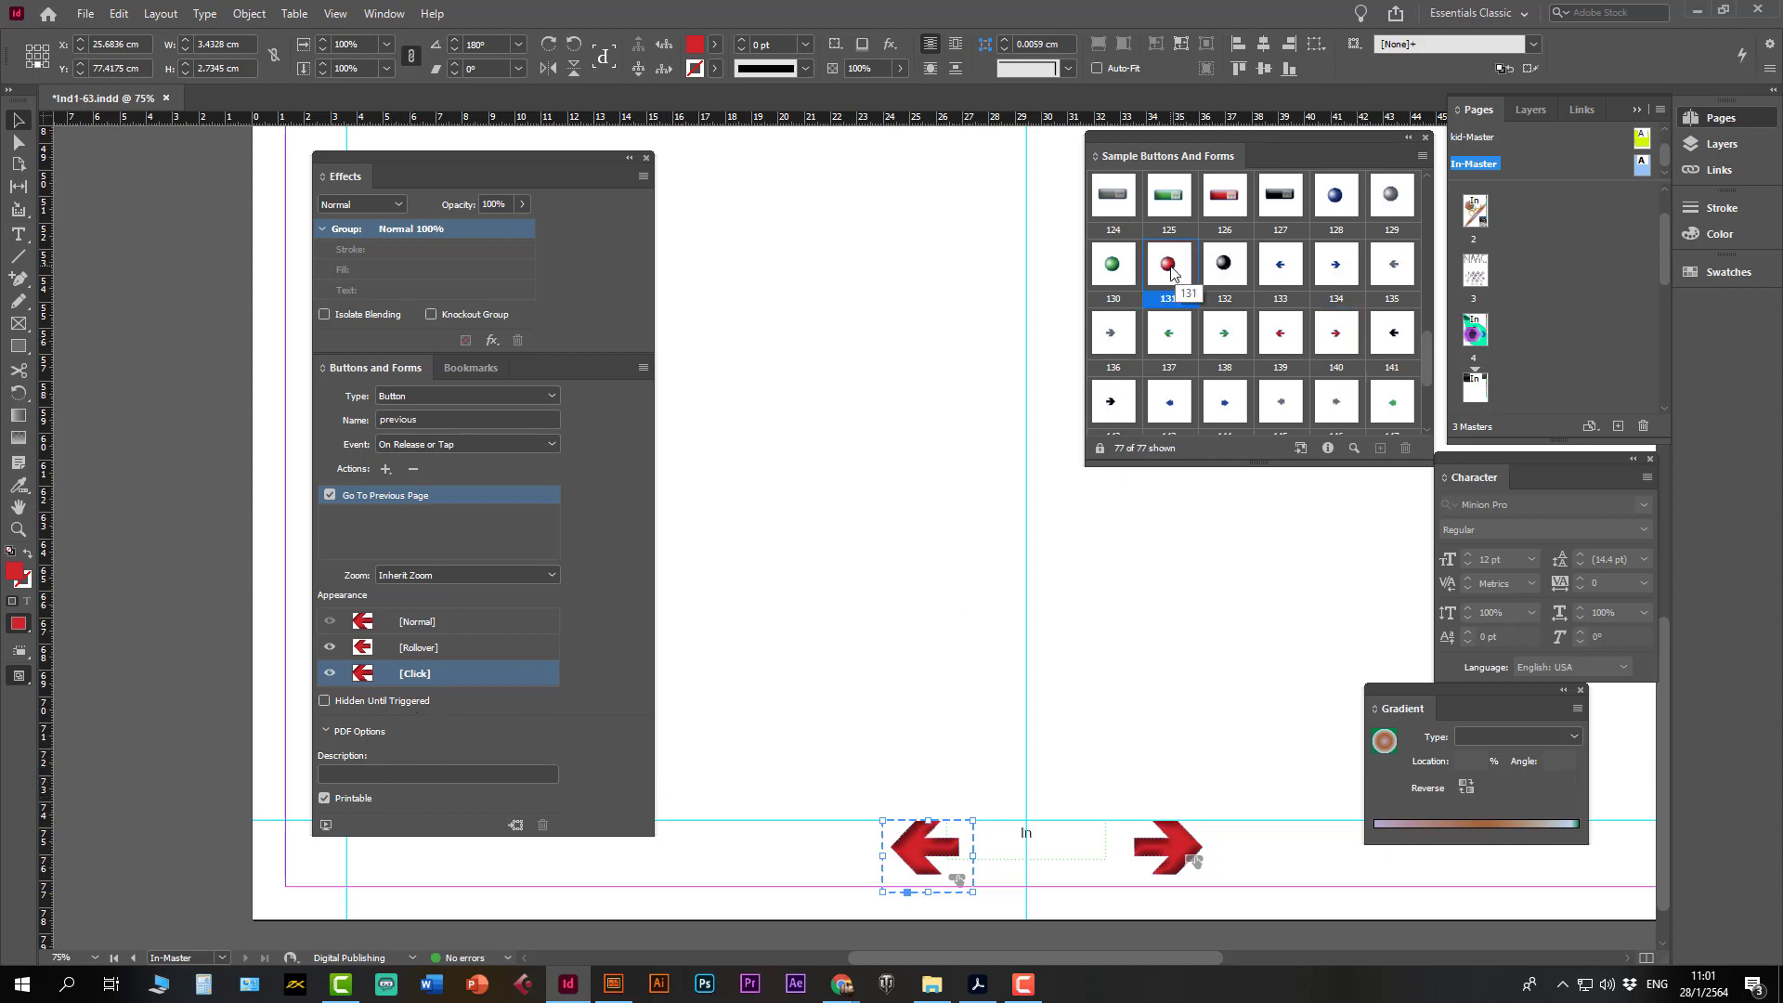
mouse_move(1663, 239)
mouse_down()
mouse_move(1677, 314)
mouse_move(1670, 209)
mouse_up()
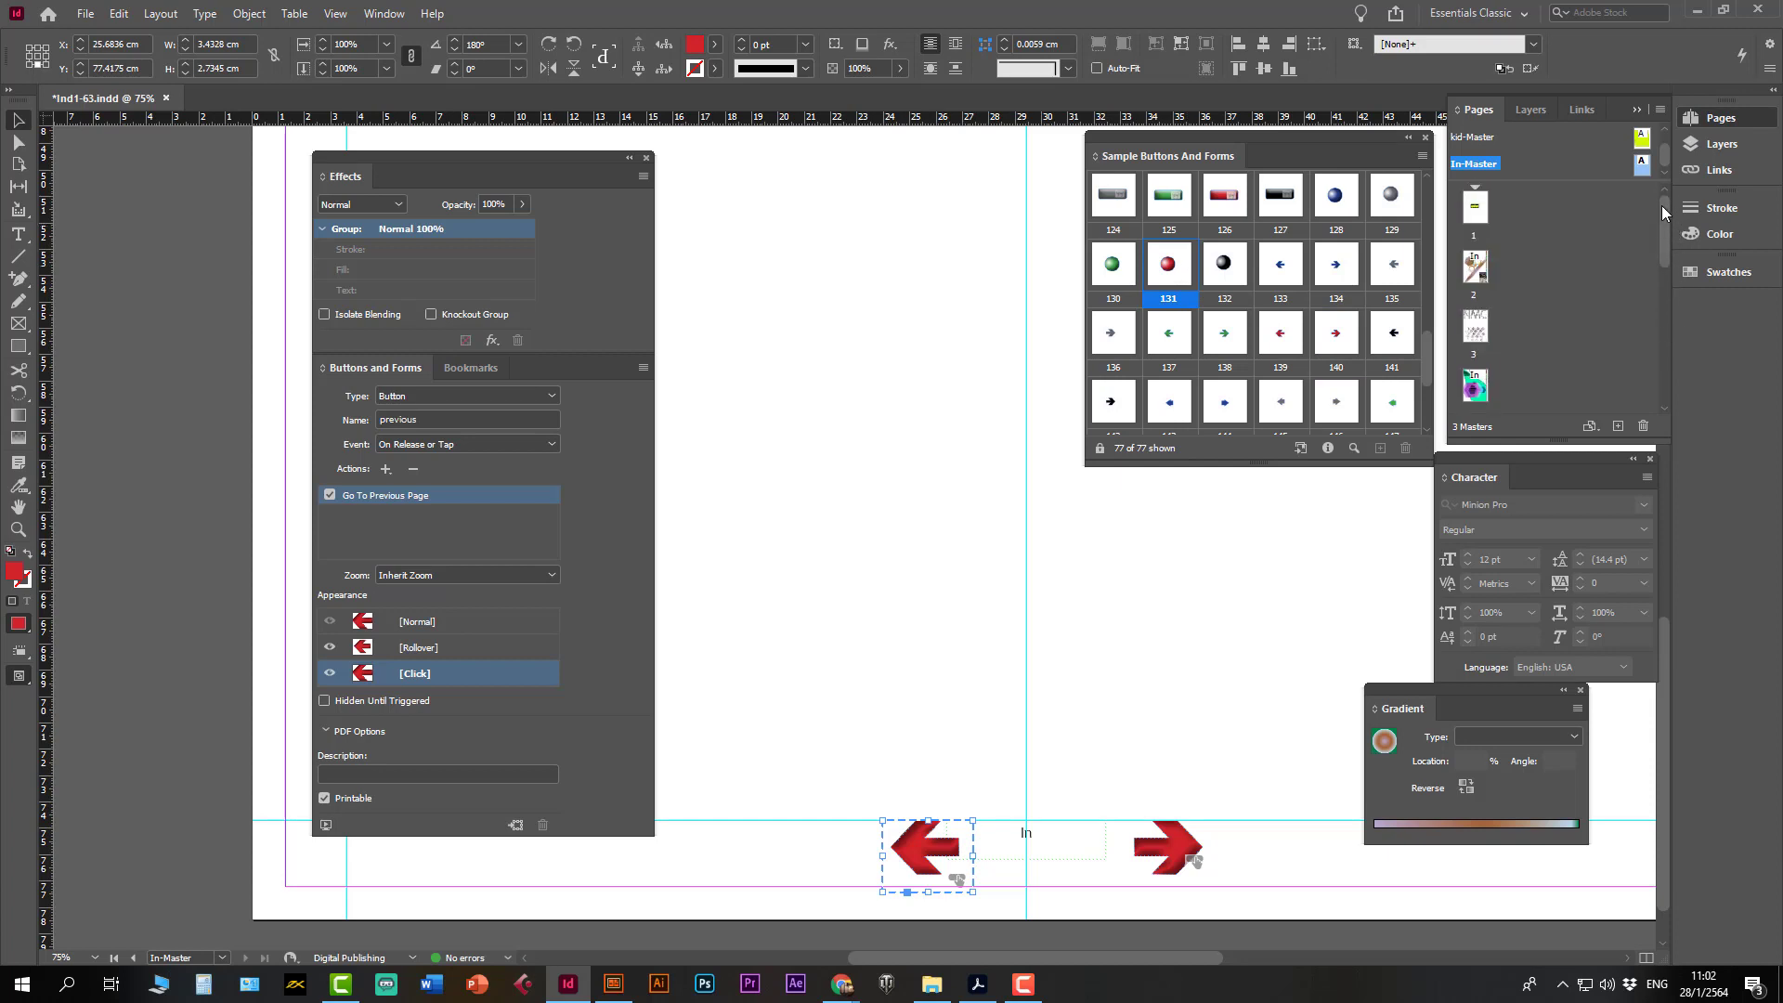
click(453, 370)
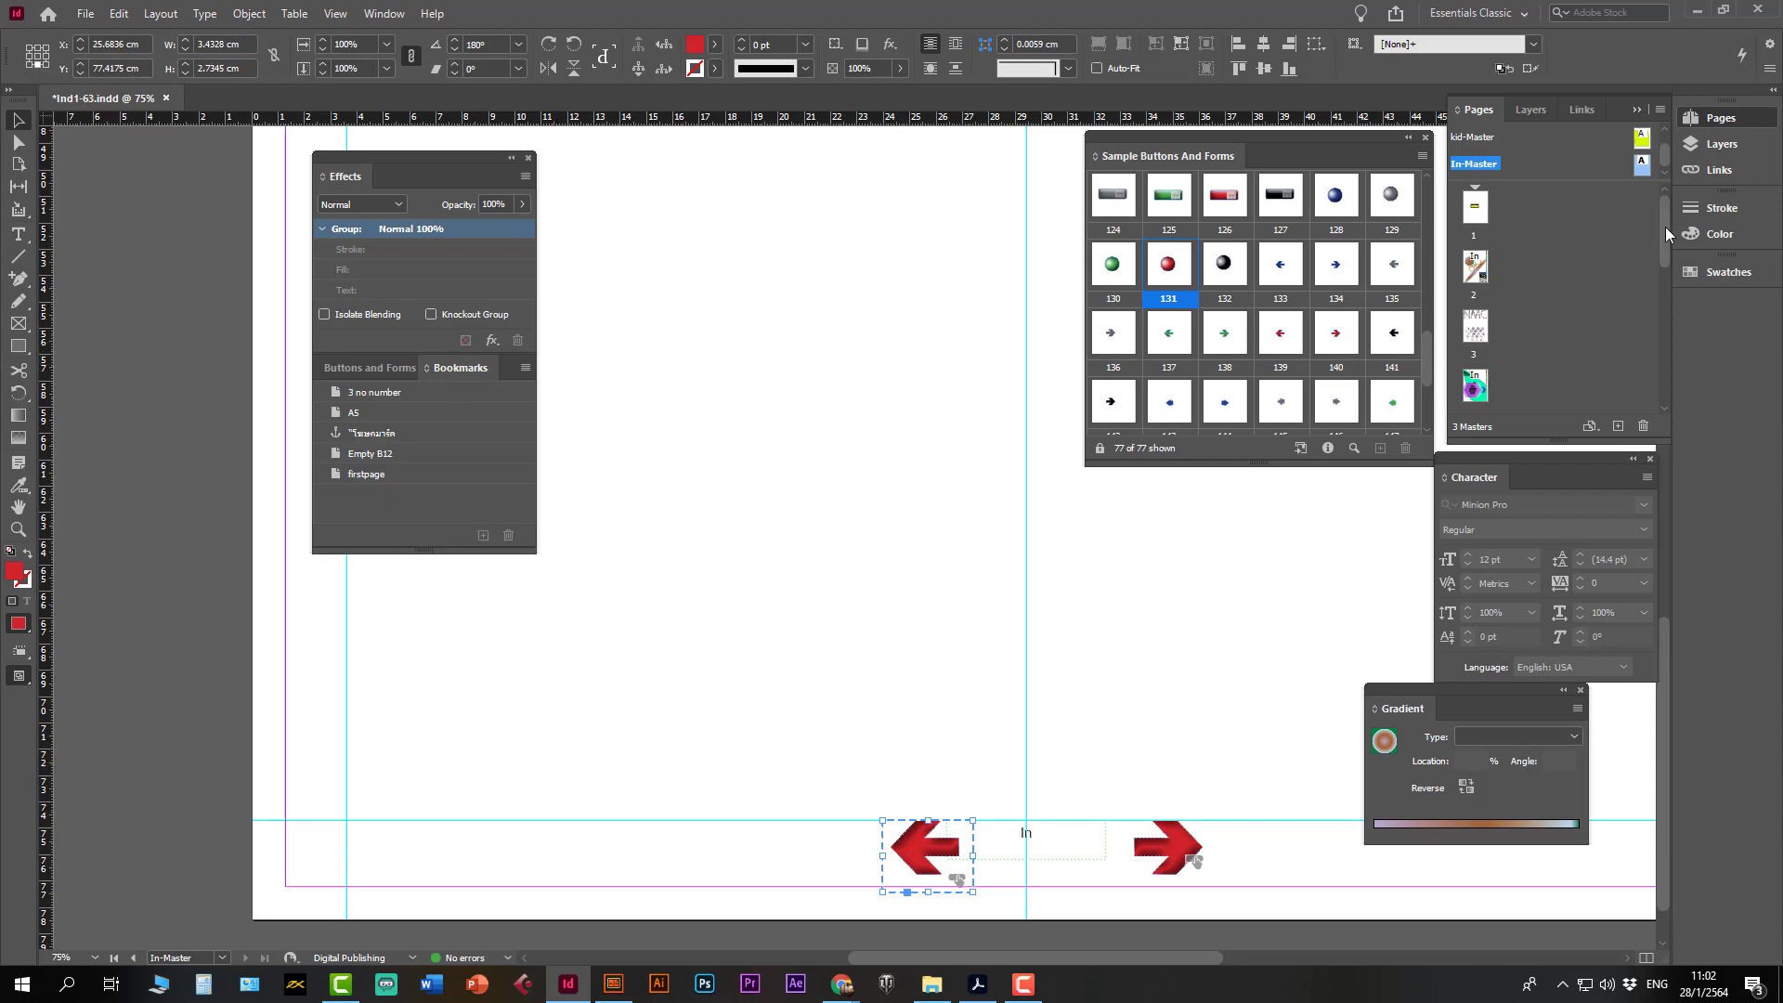
double_click(1475, 267)
scroll(1144, 585, up, 1)
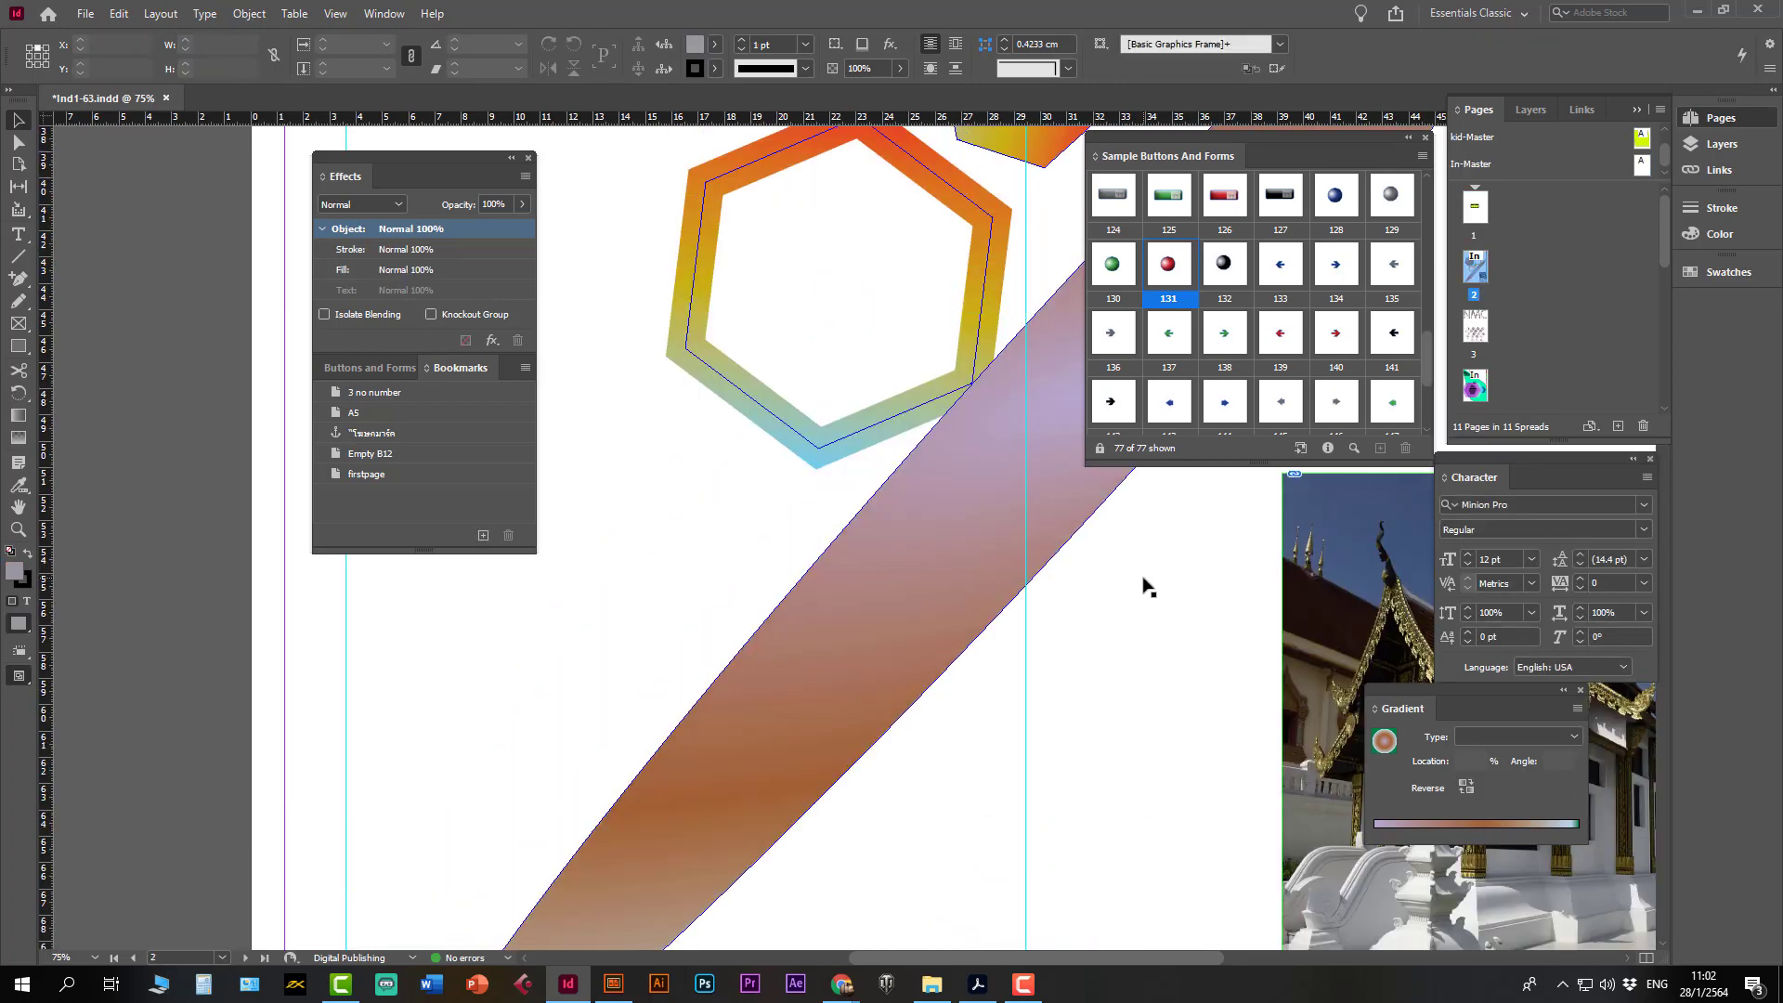
scroll(1143, 585, up, 3)
scroll(1143, 585, down, 3)
key(ctrl+minus)
key(ctrl+minus)
key(ctrl+minus)
key(ctrl+minus)
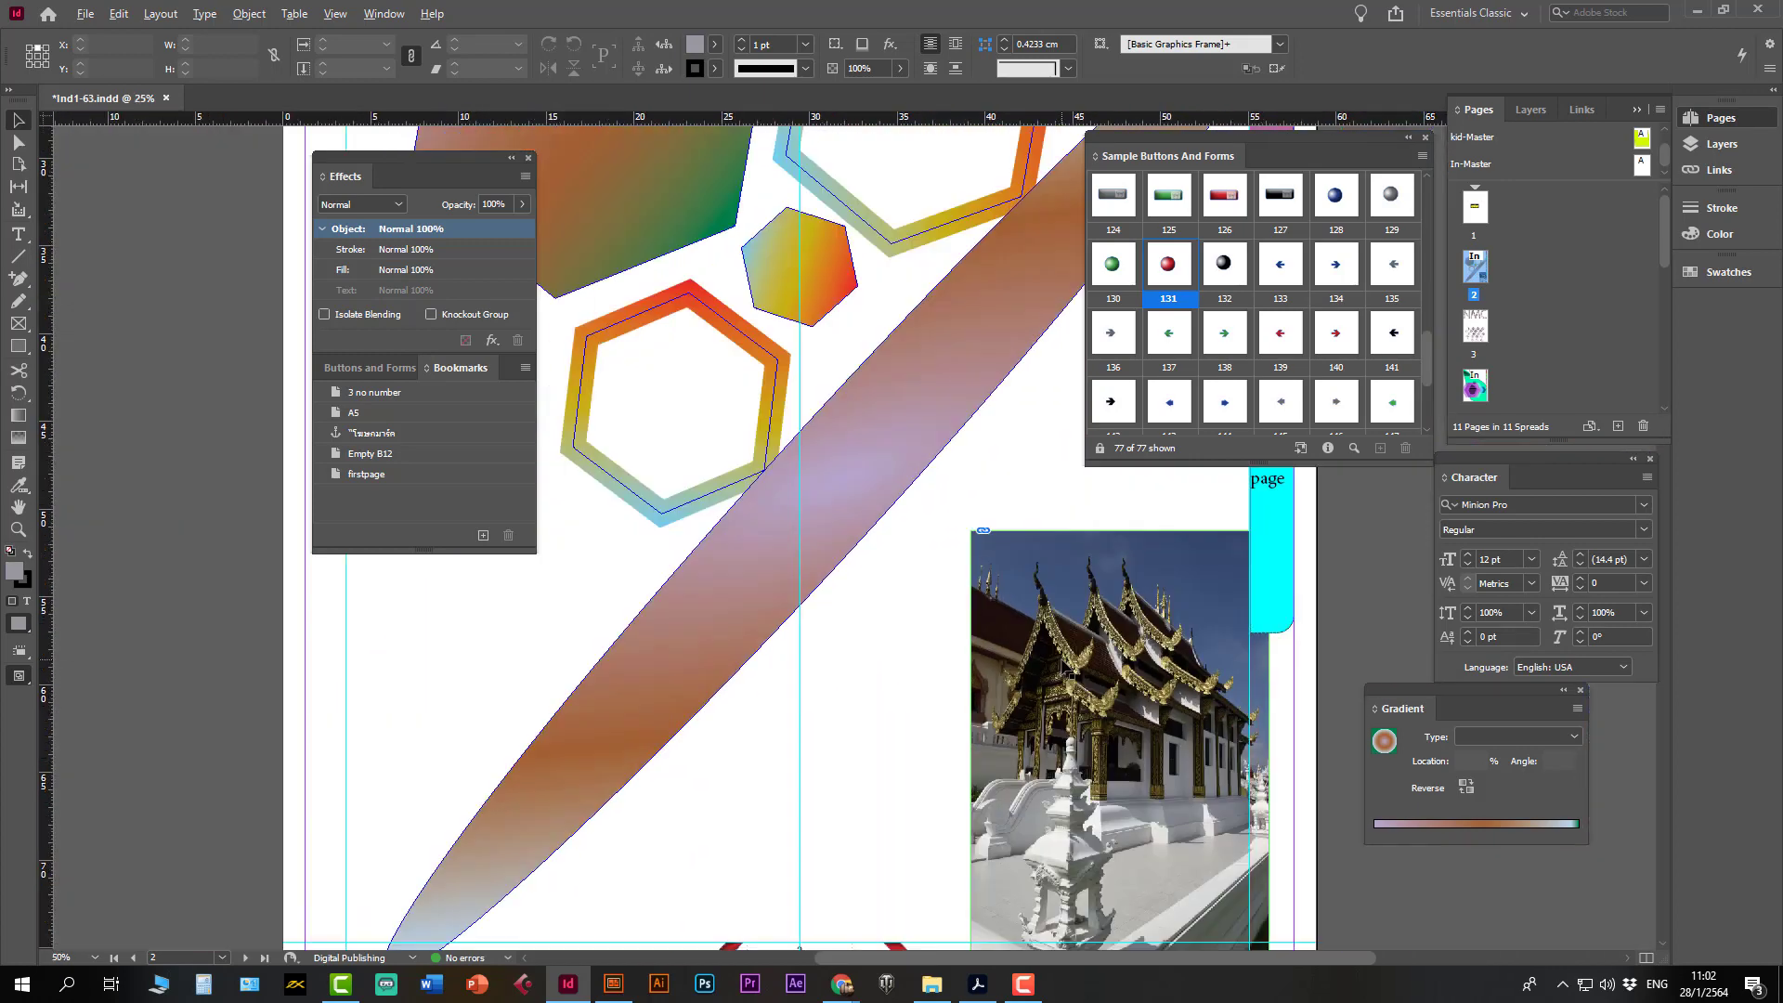
scroll(861, 554, up, 1)
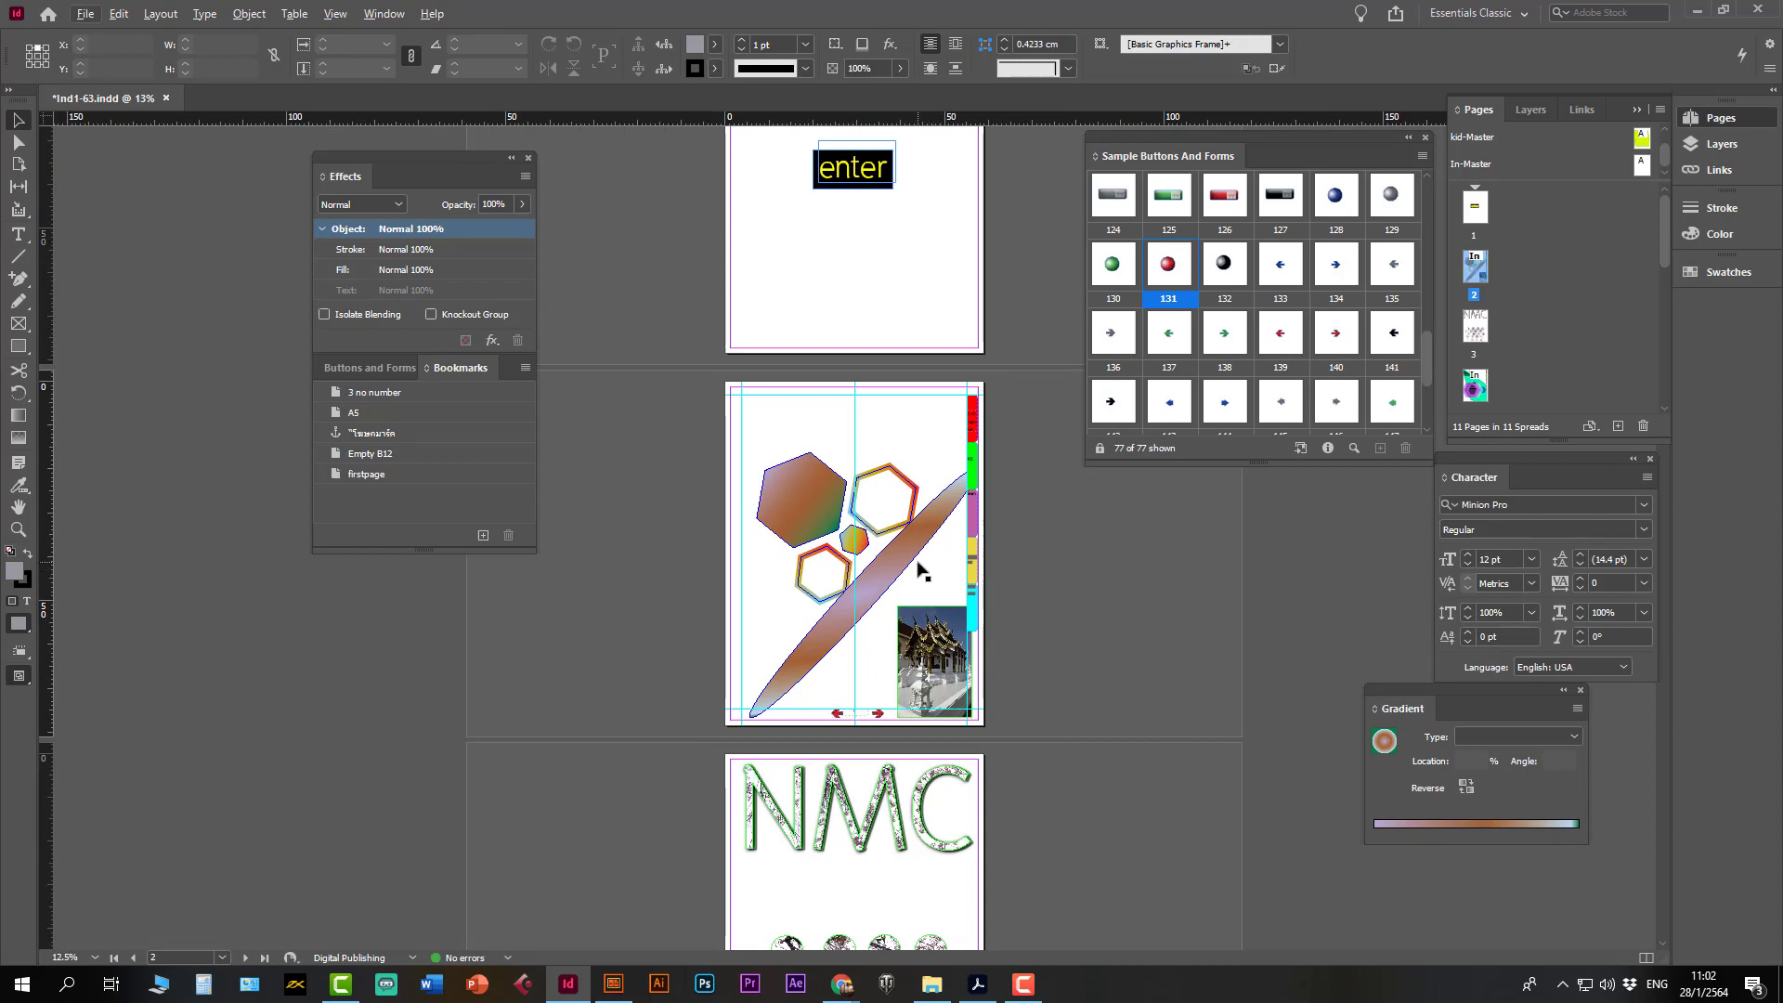
click(809, 534)
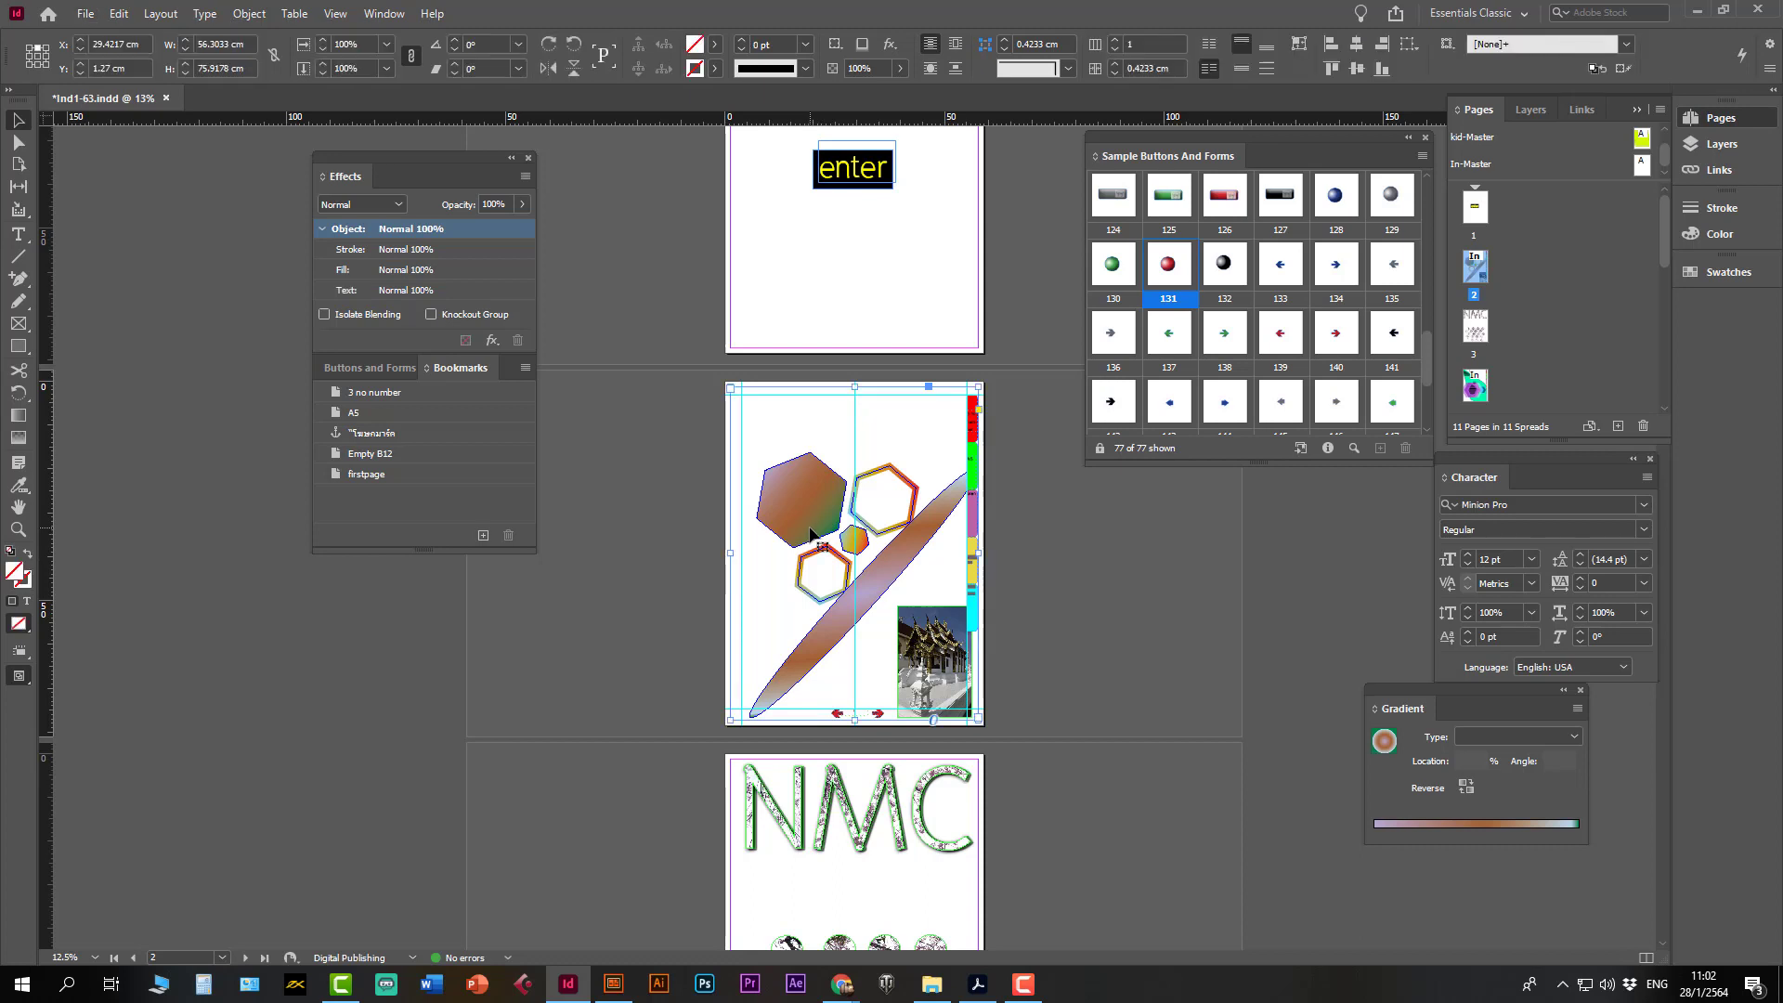
click(484, 535)
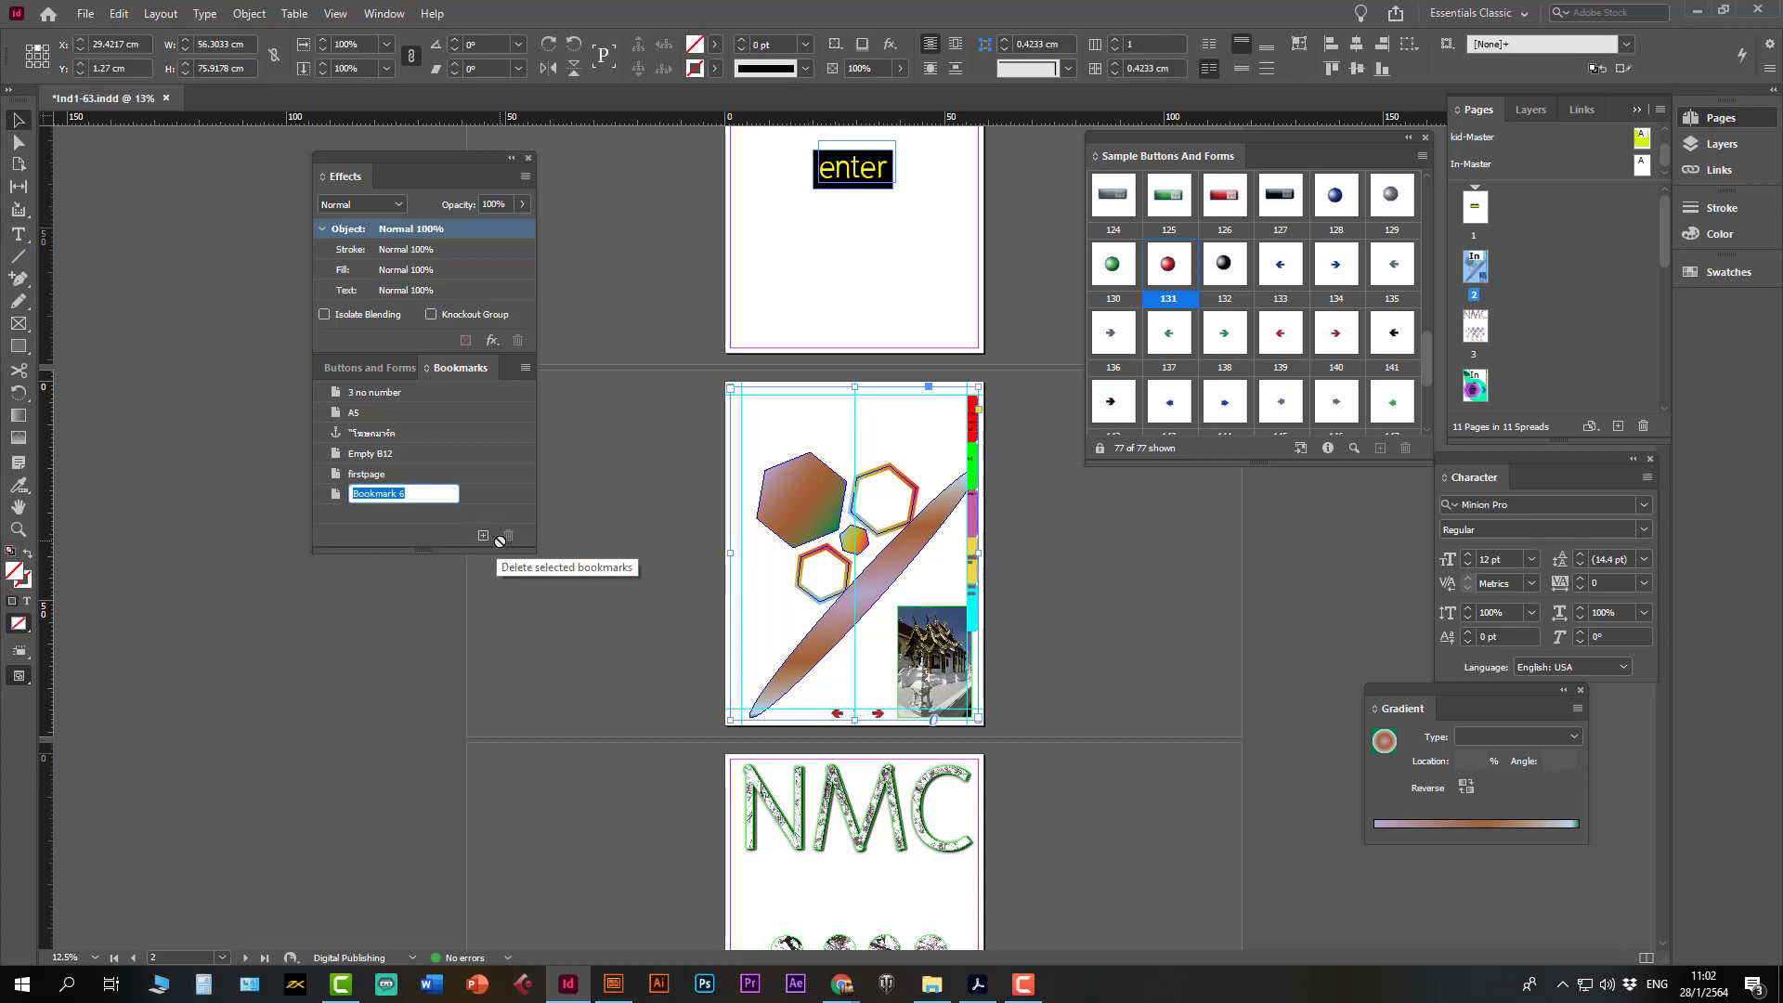
text(1)
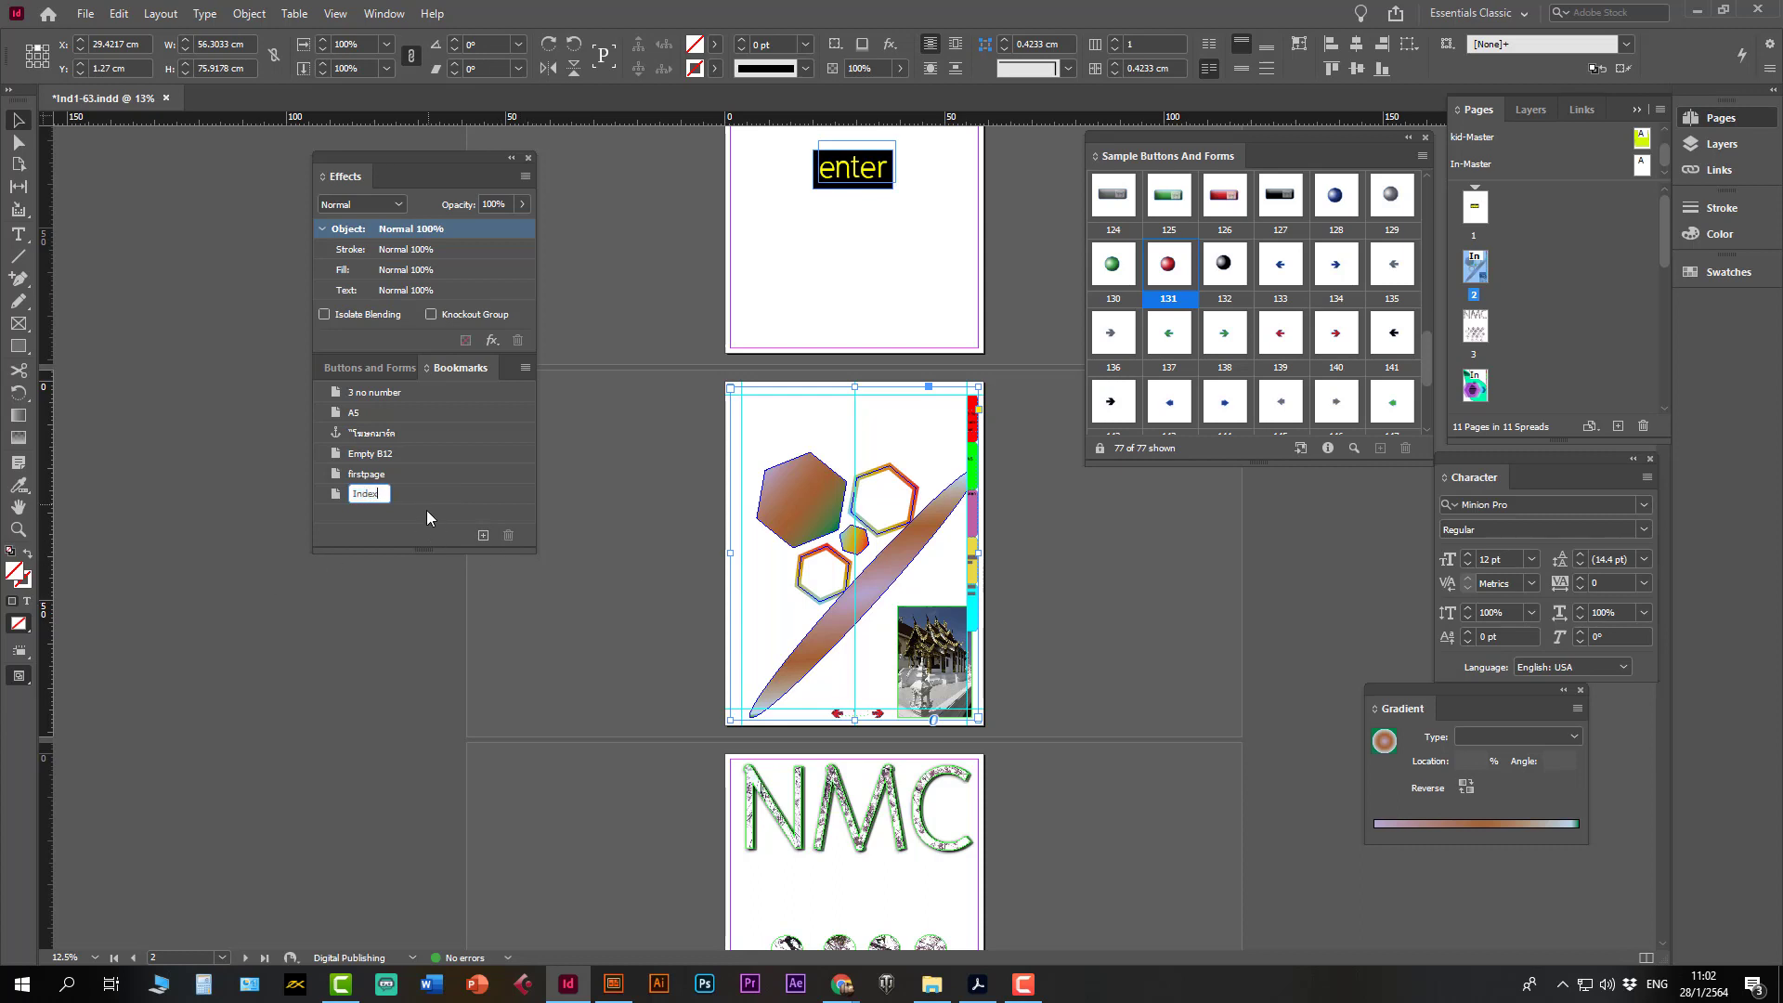
key(Return)
- Place the green sample button 125 on In-Master, between the two red arrows and just below the "In" text
double_click(1639, 165)
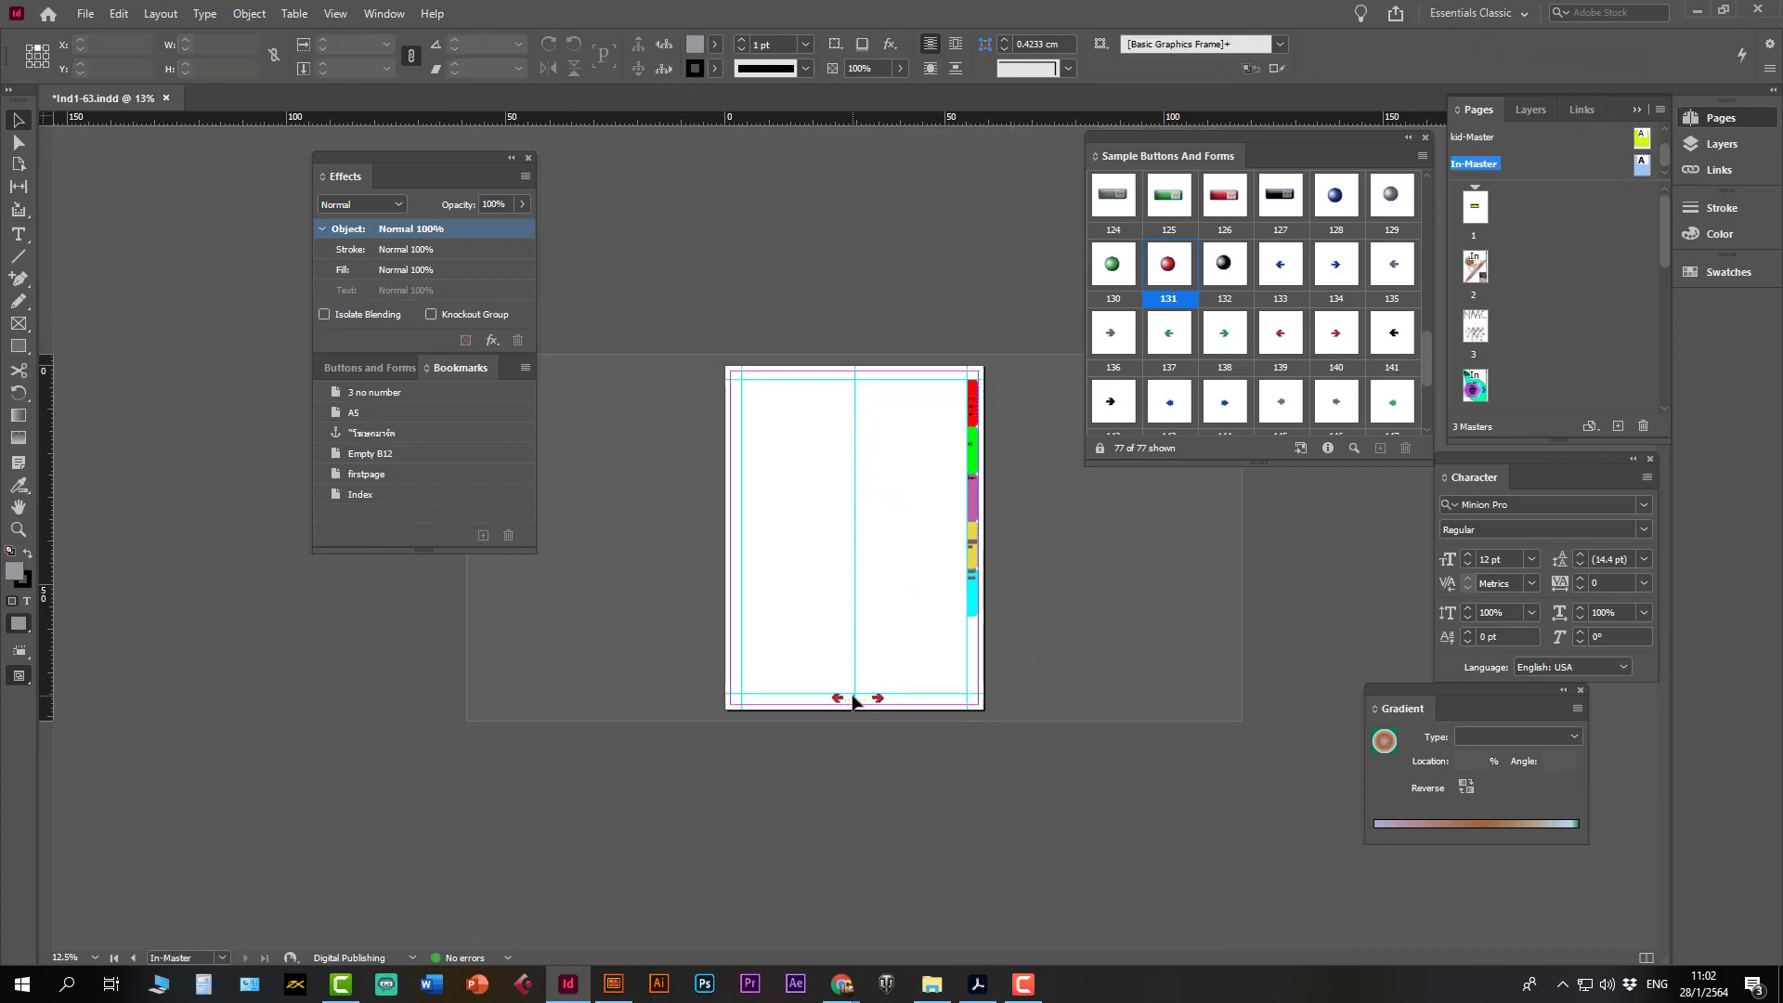
scroll(853, 701, up, 5)
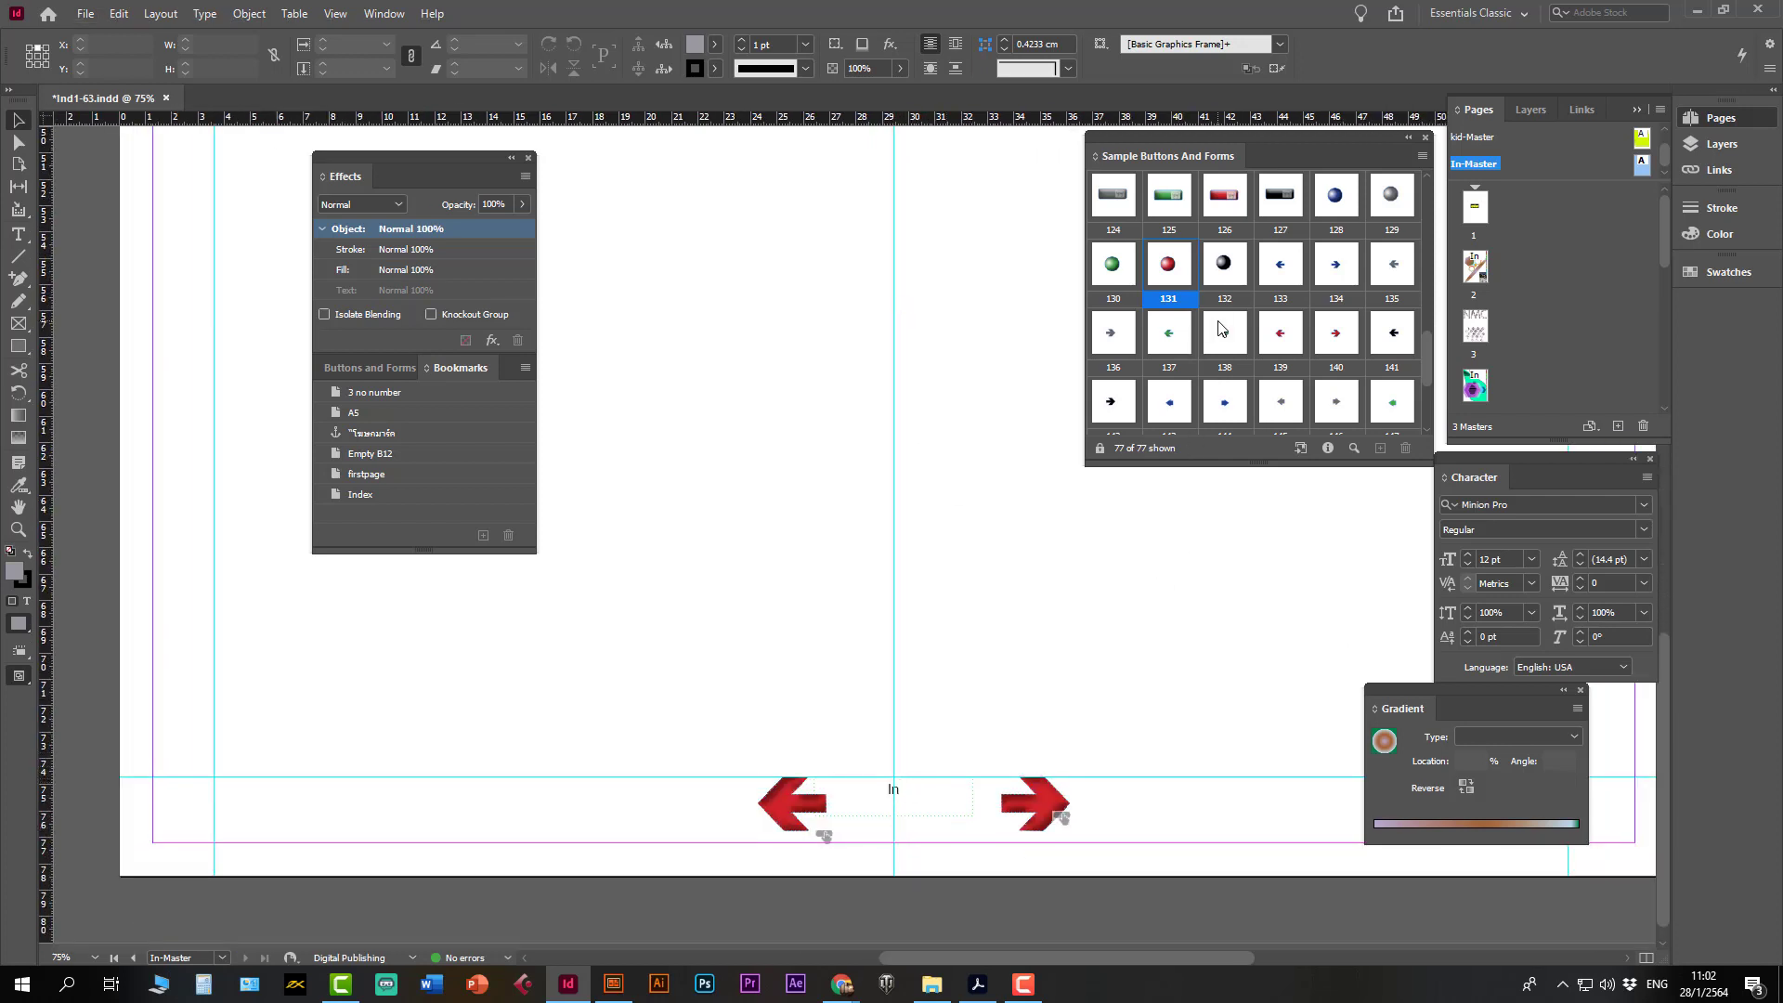
click(1335, 197)
mouse_move(1342, 199)
mouse_down()
mouse_move(1137, 427)
mouse_move(883, 834)
mouse_move(1035, 700)
mouse_move(1330, 197)
mouse_up()
drag(1168, 195, 905, 835)
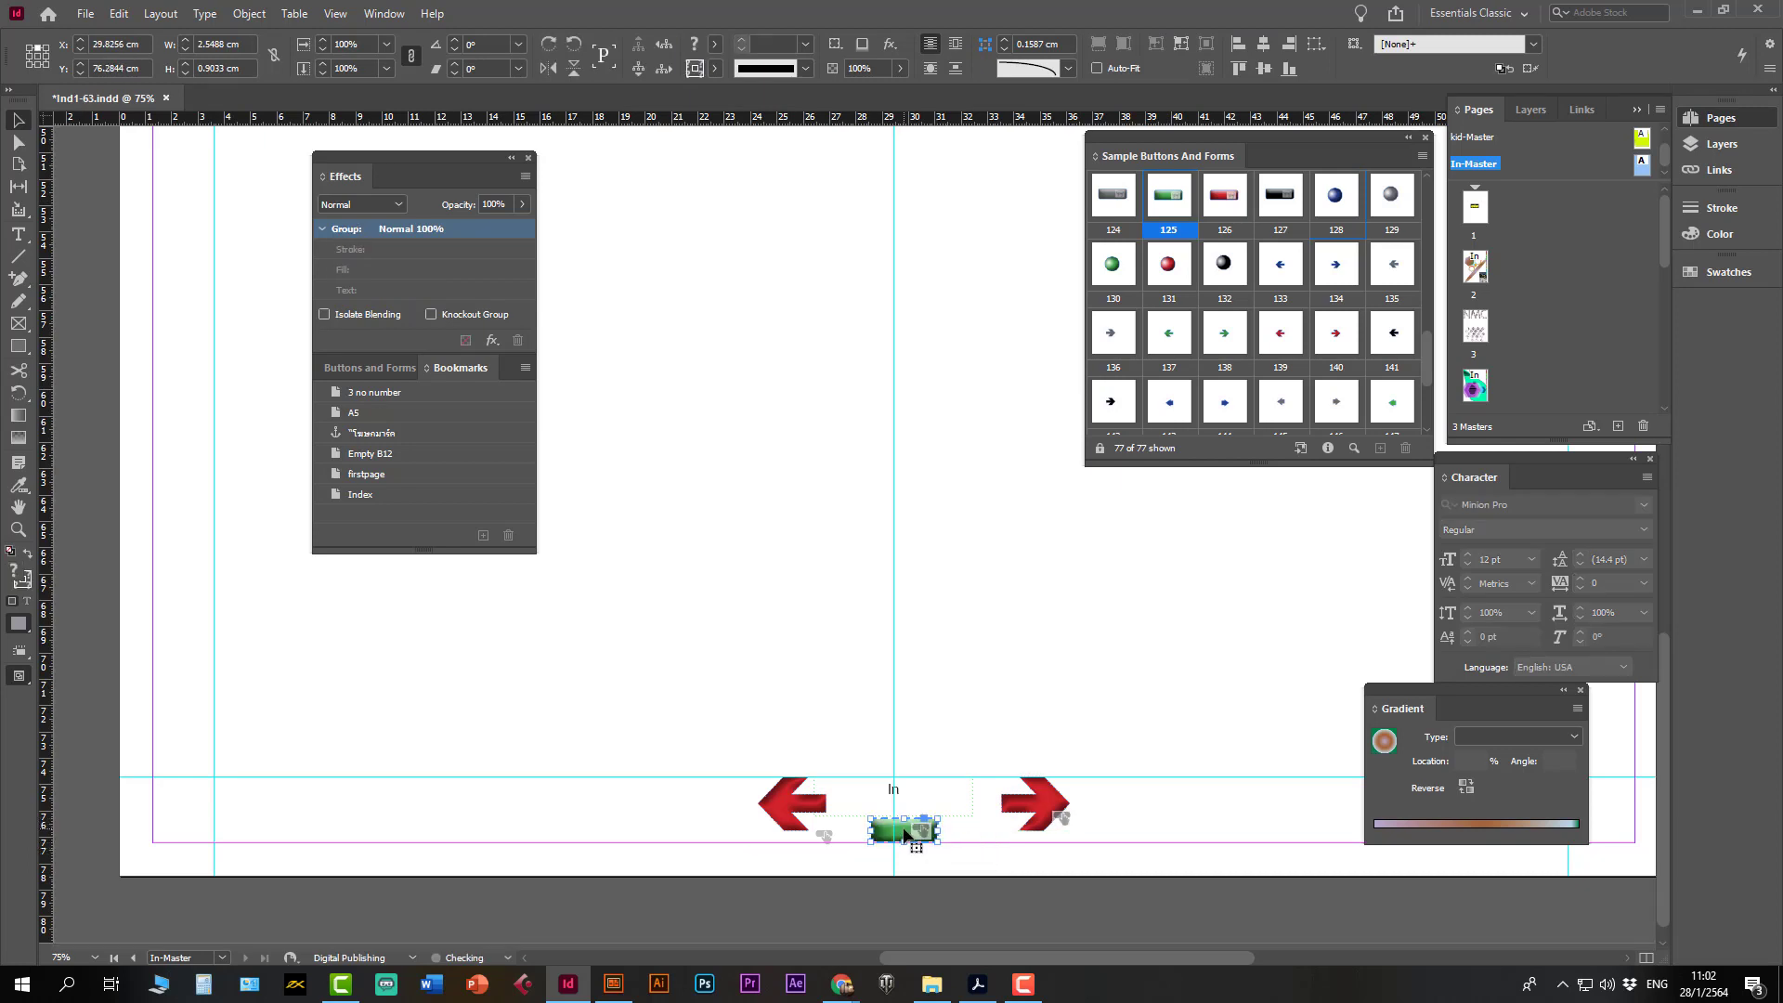
- Try to rename the green button as Index
click(381, 368)
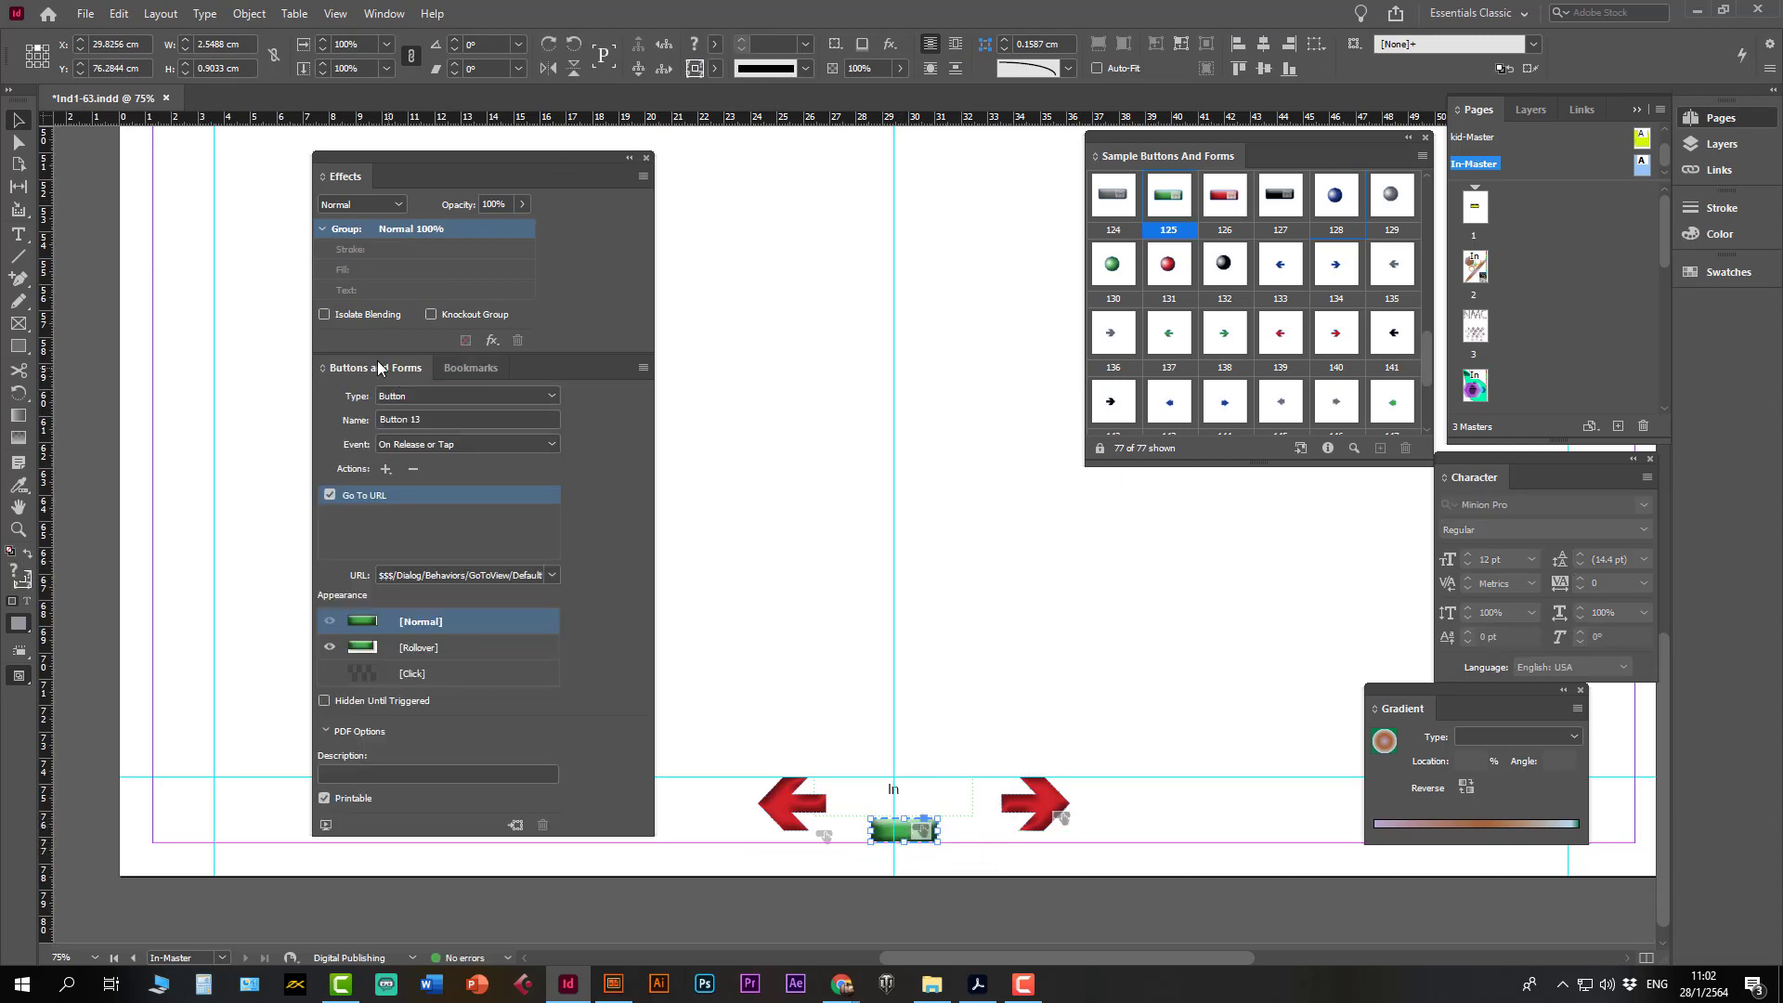
drag(427, 419, 279, 414)
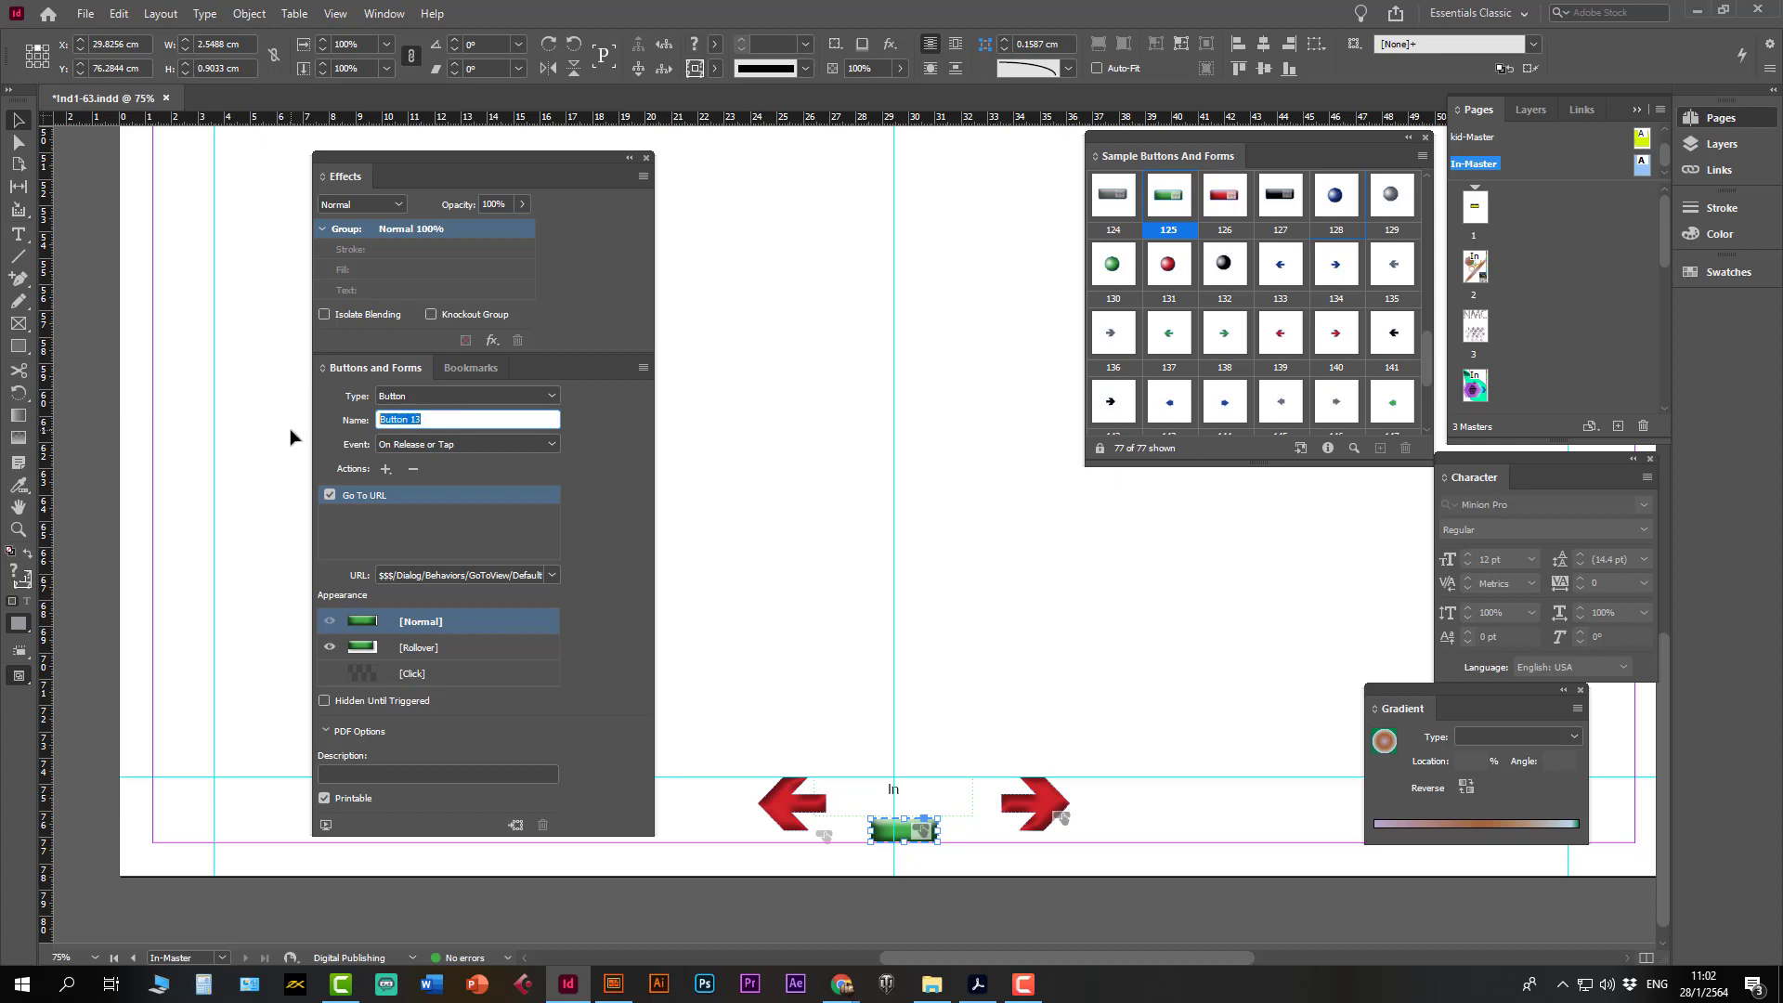
text(1)
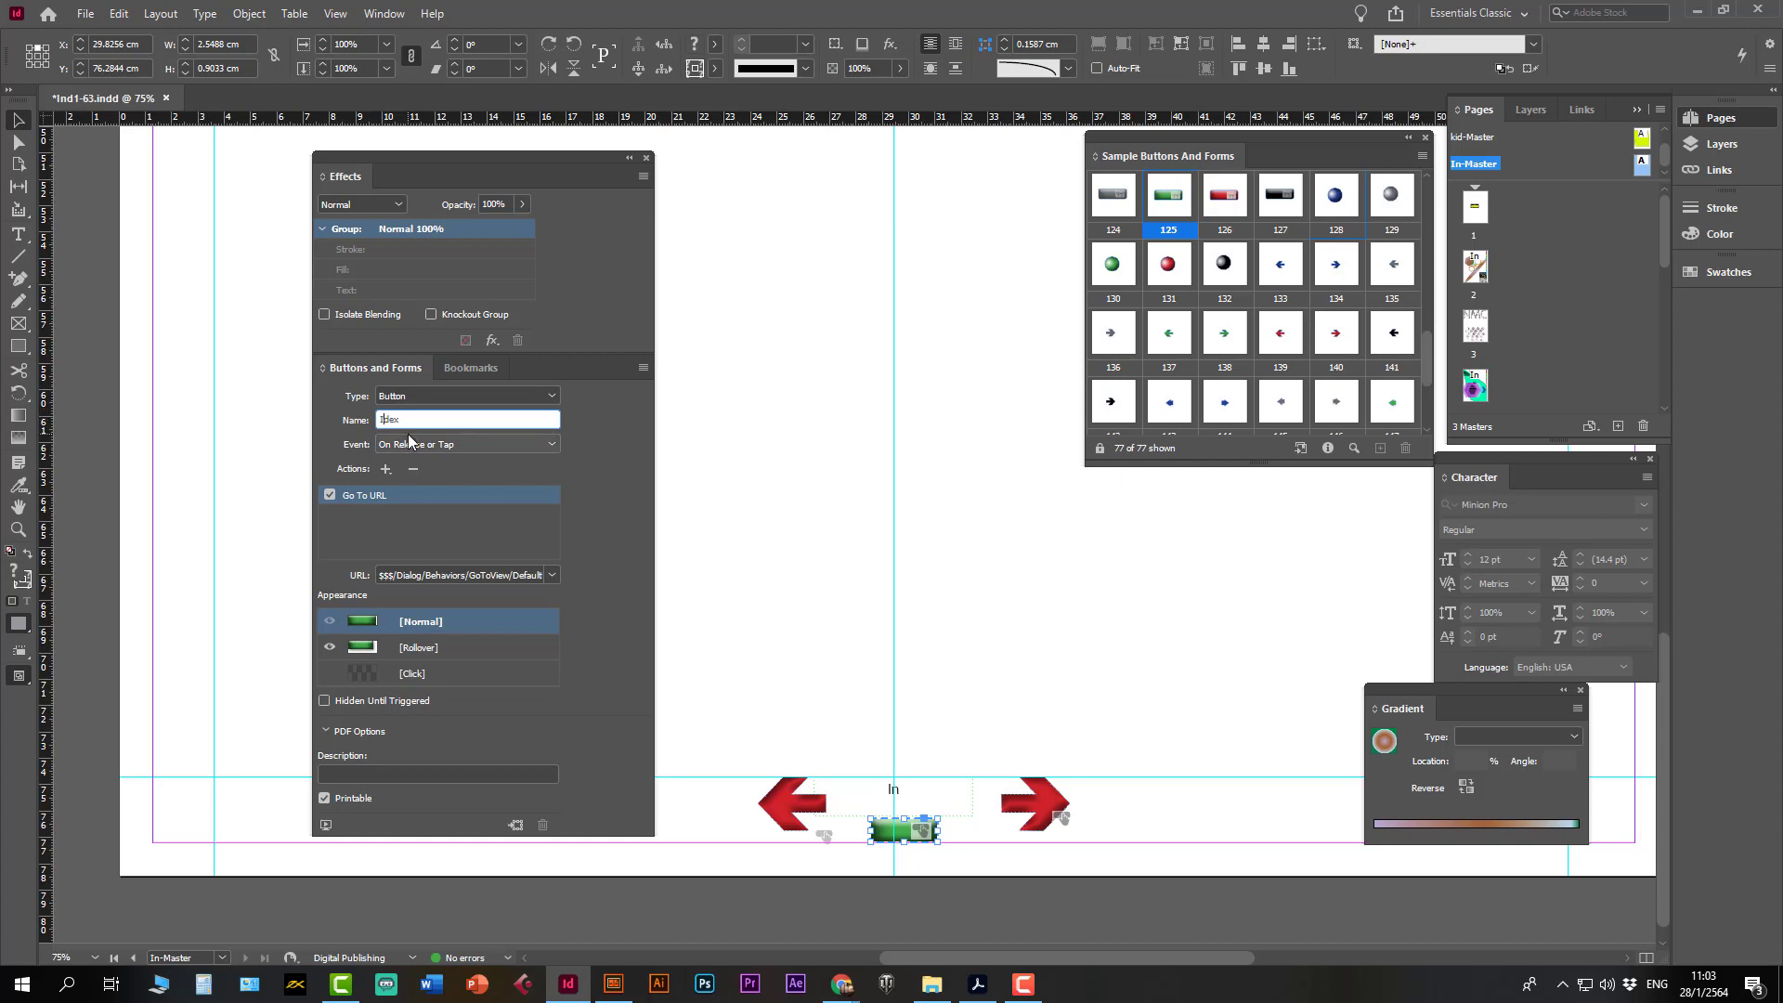
text(n)
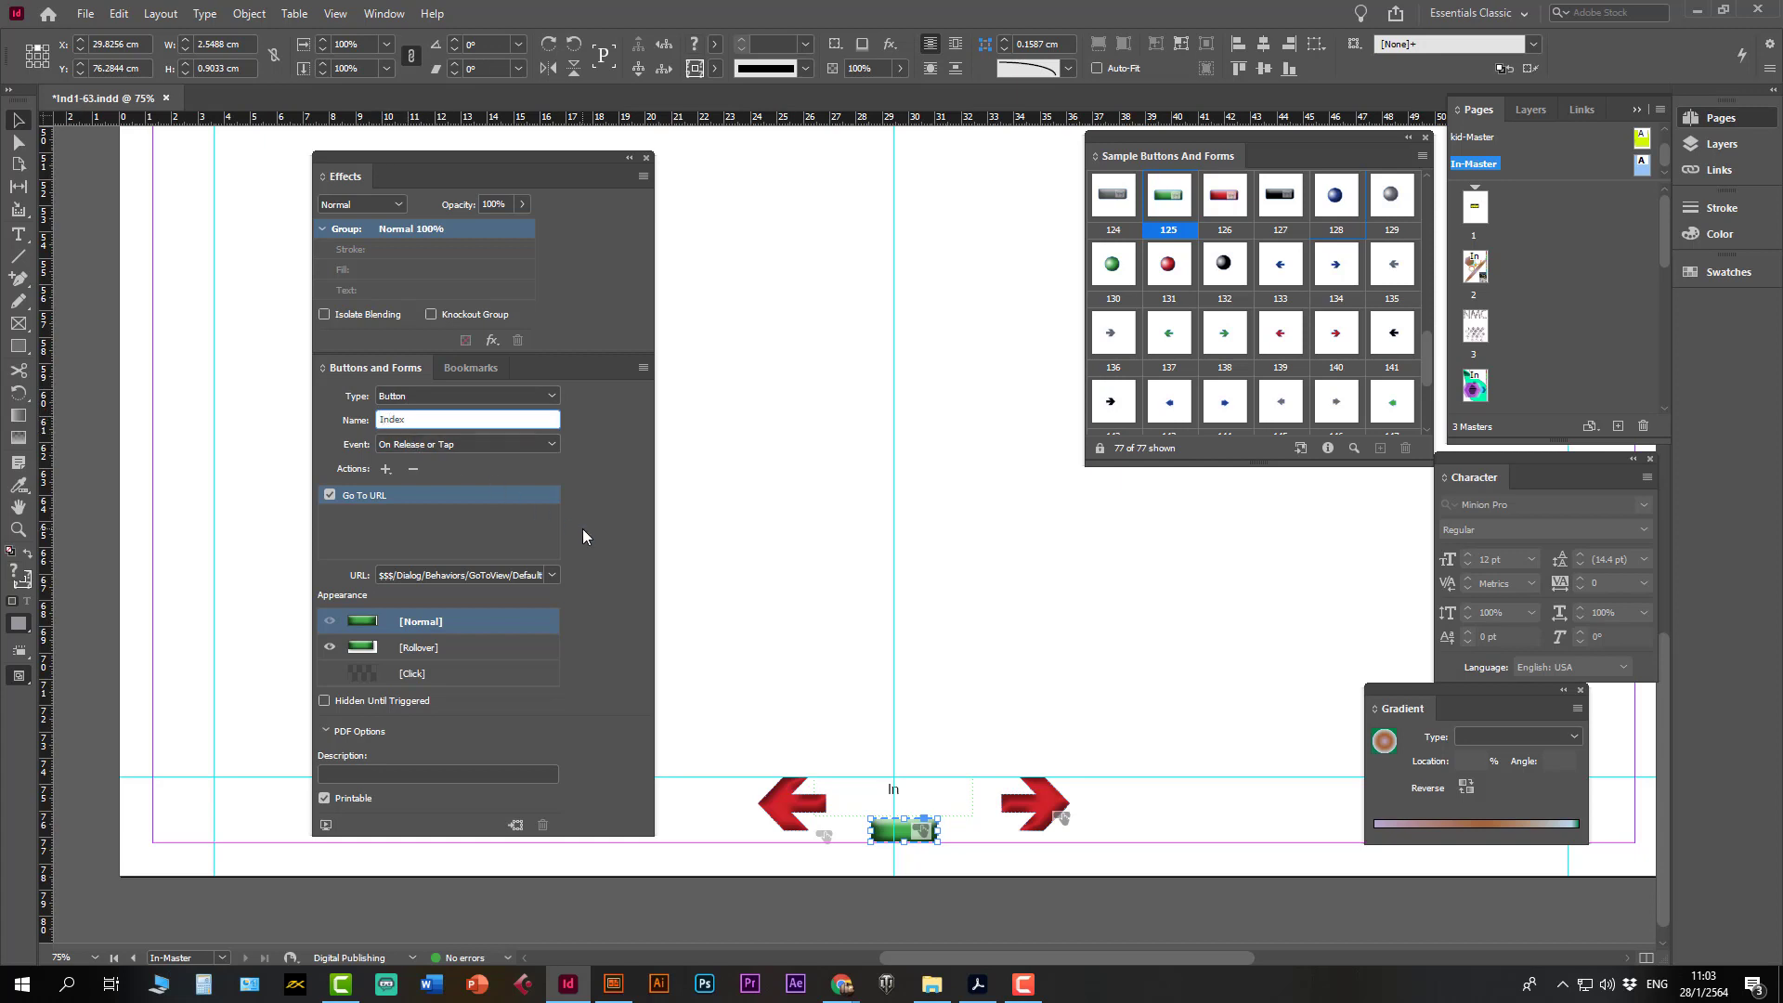
- With the green button's Rollover appearance active, create a text frame about 3 by 1.9 cm above the arrows reading Index
click(428, 650)
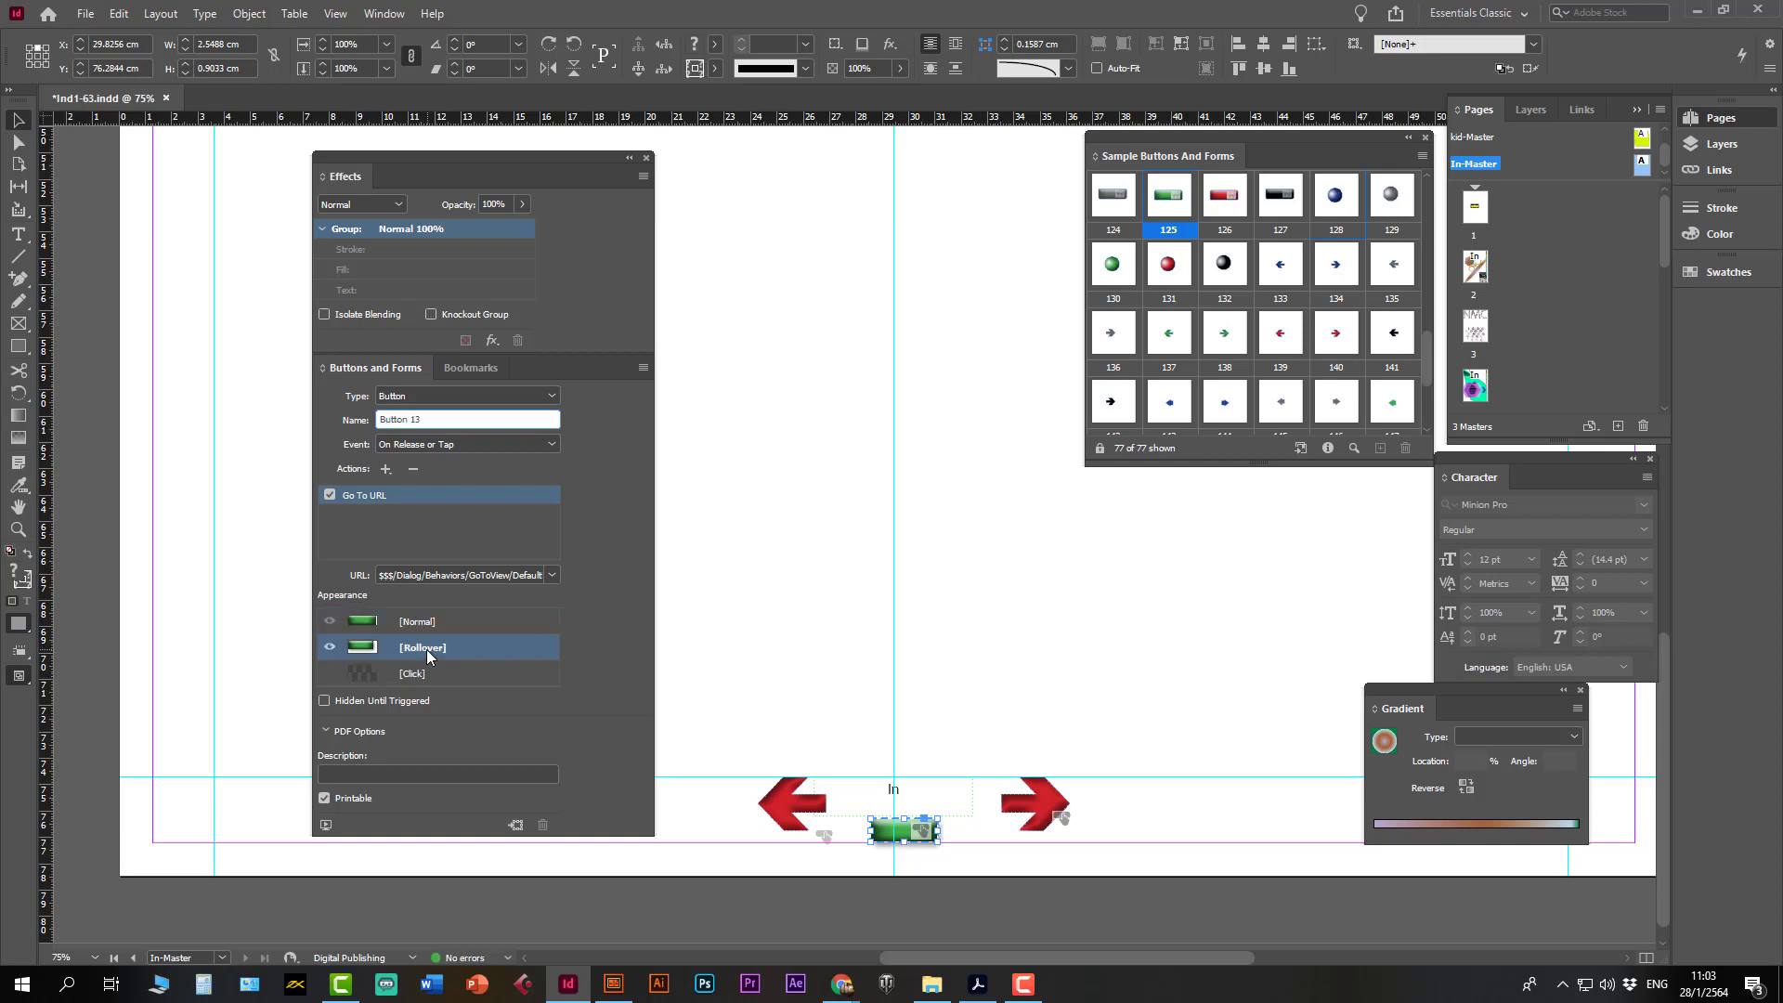
double_click(899, 839)
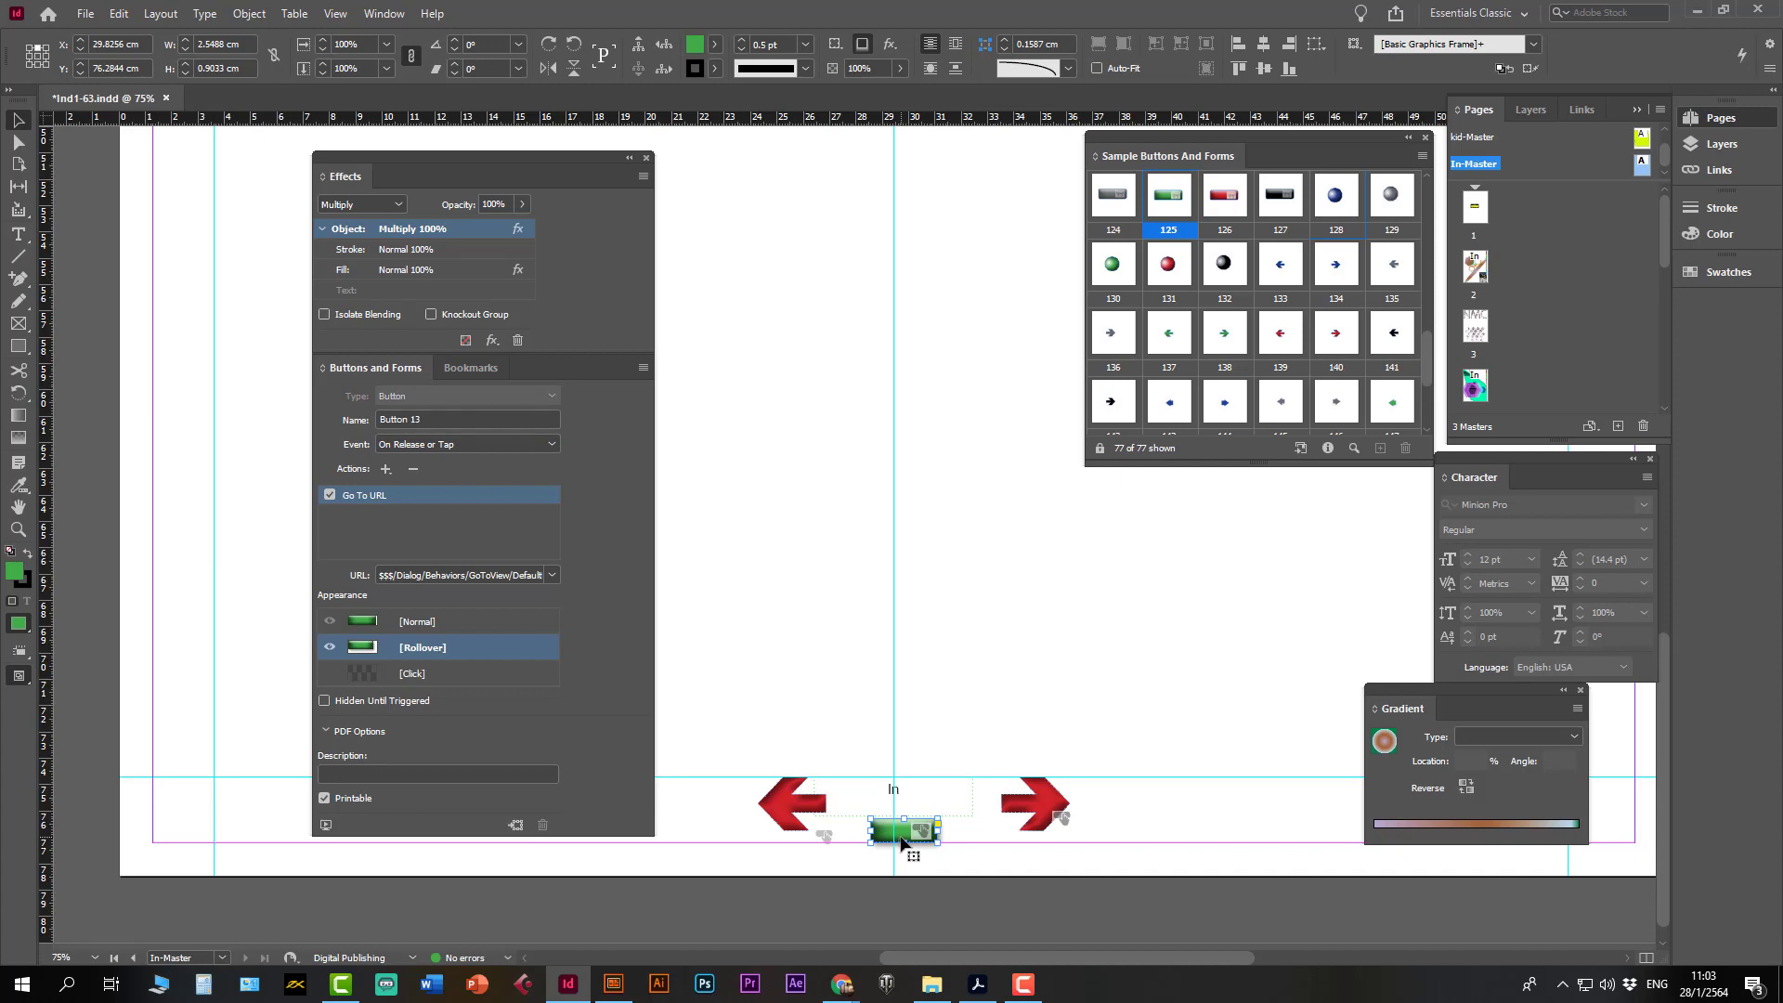
click(17, 234)
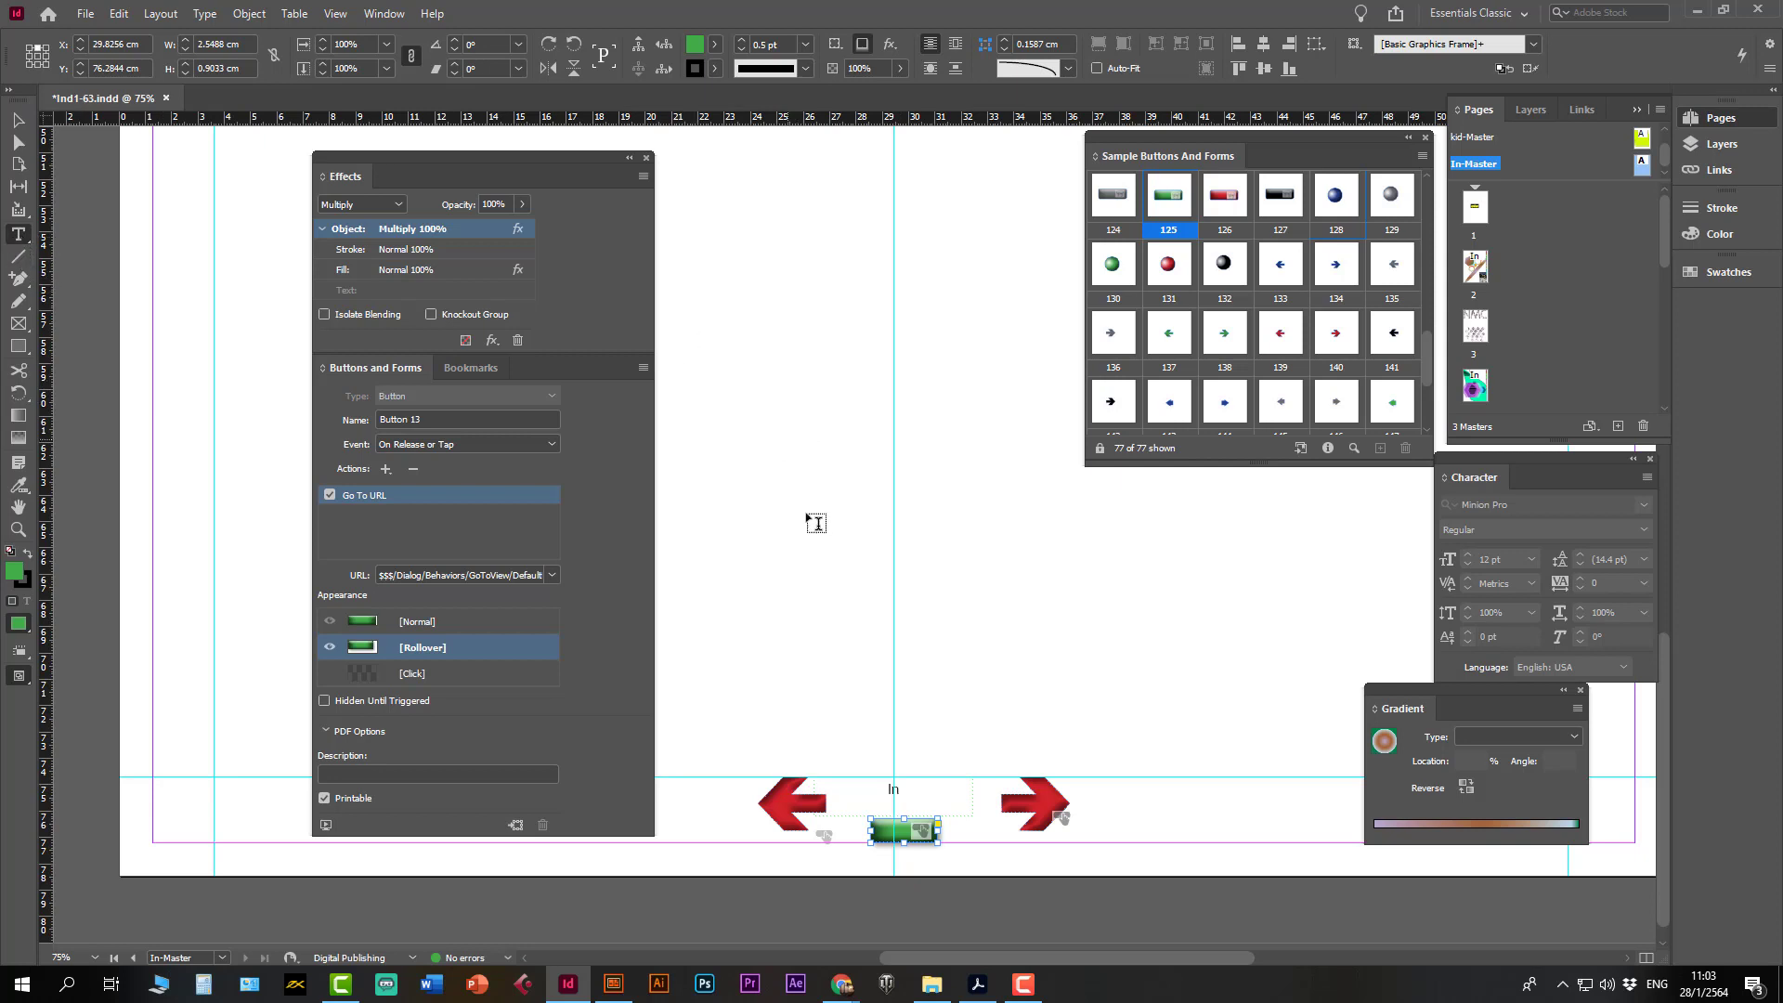
drag(784, 414, 863, 461)
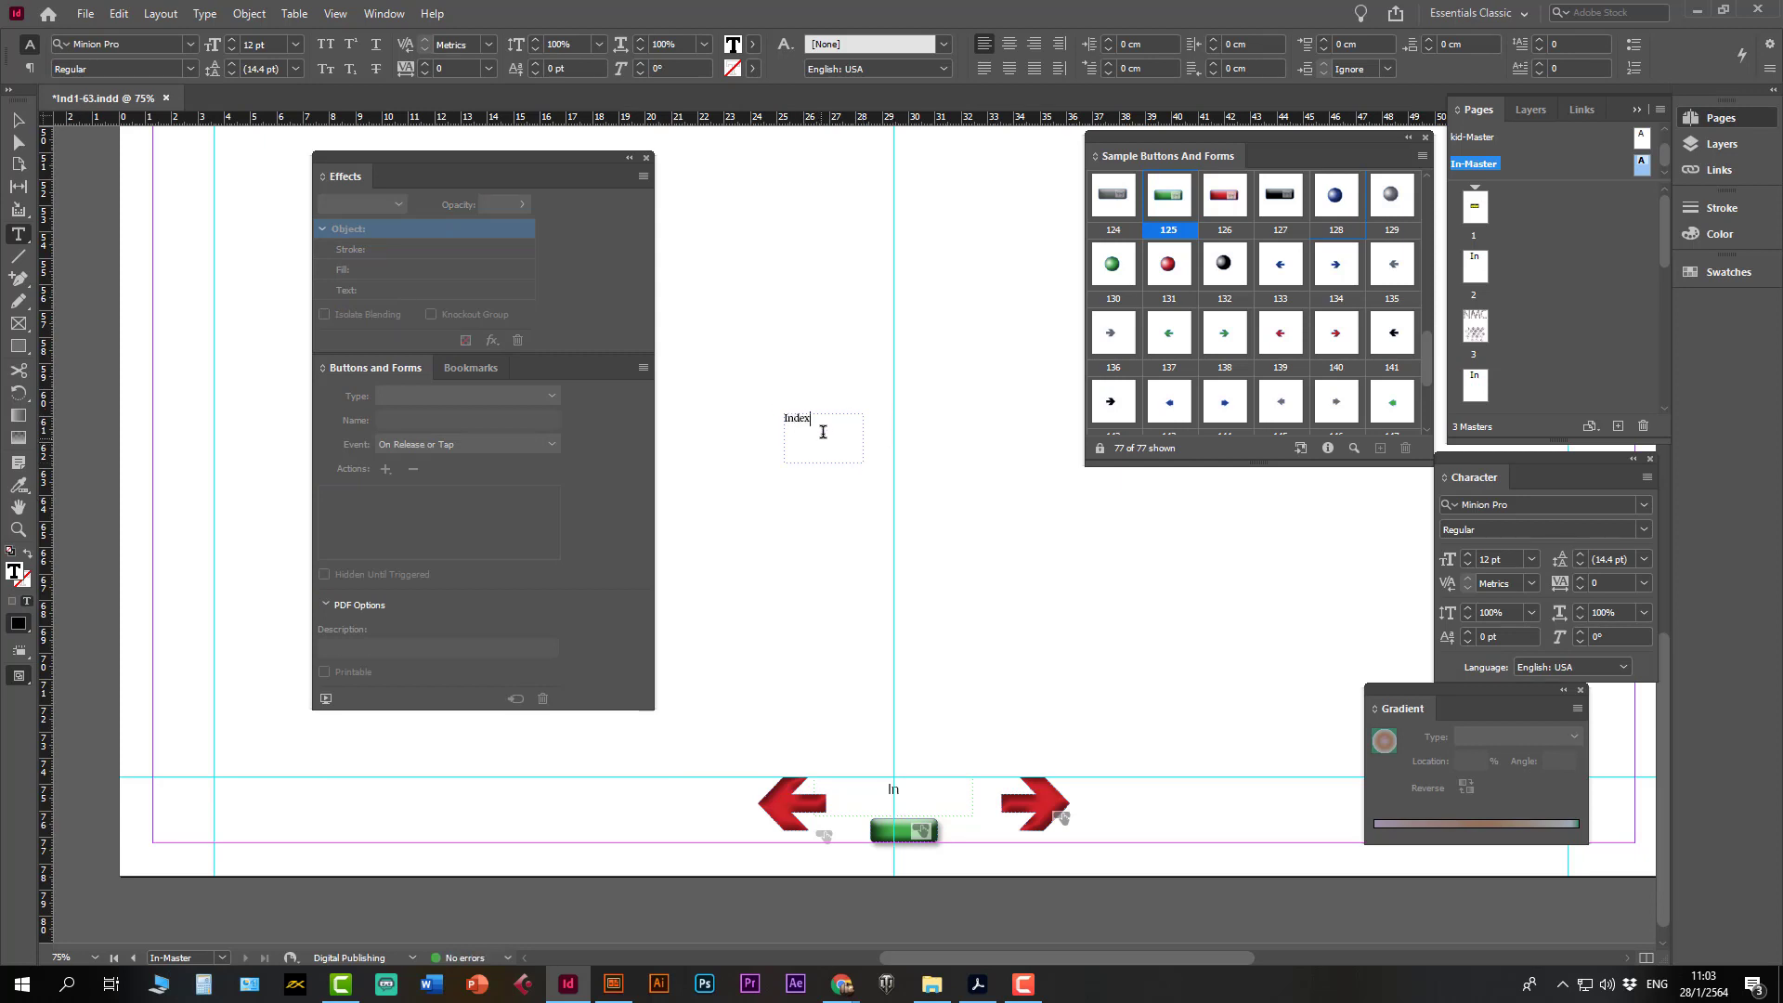
- Color the Index text RGB Red and set its font size to 18 pt
double_click(781, 423)
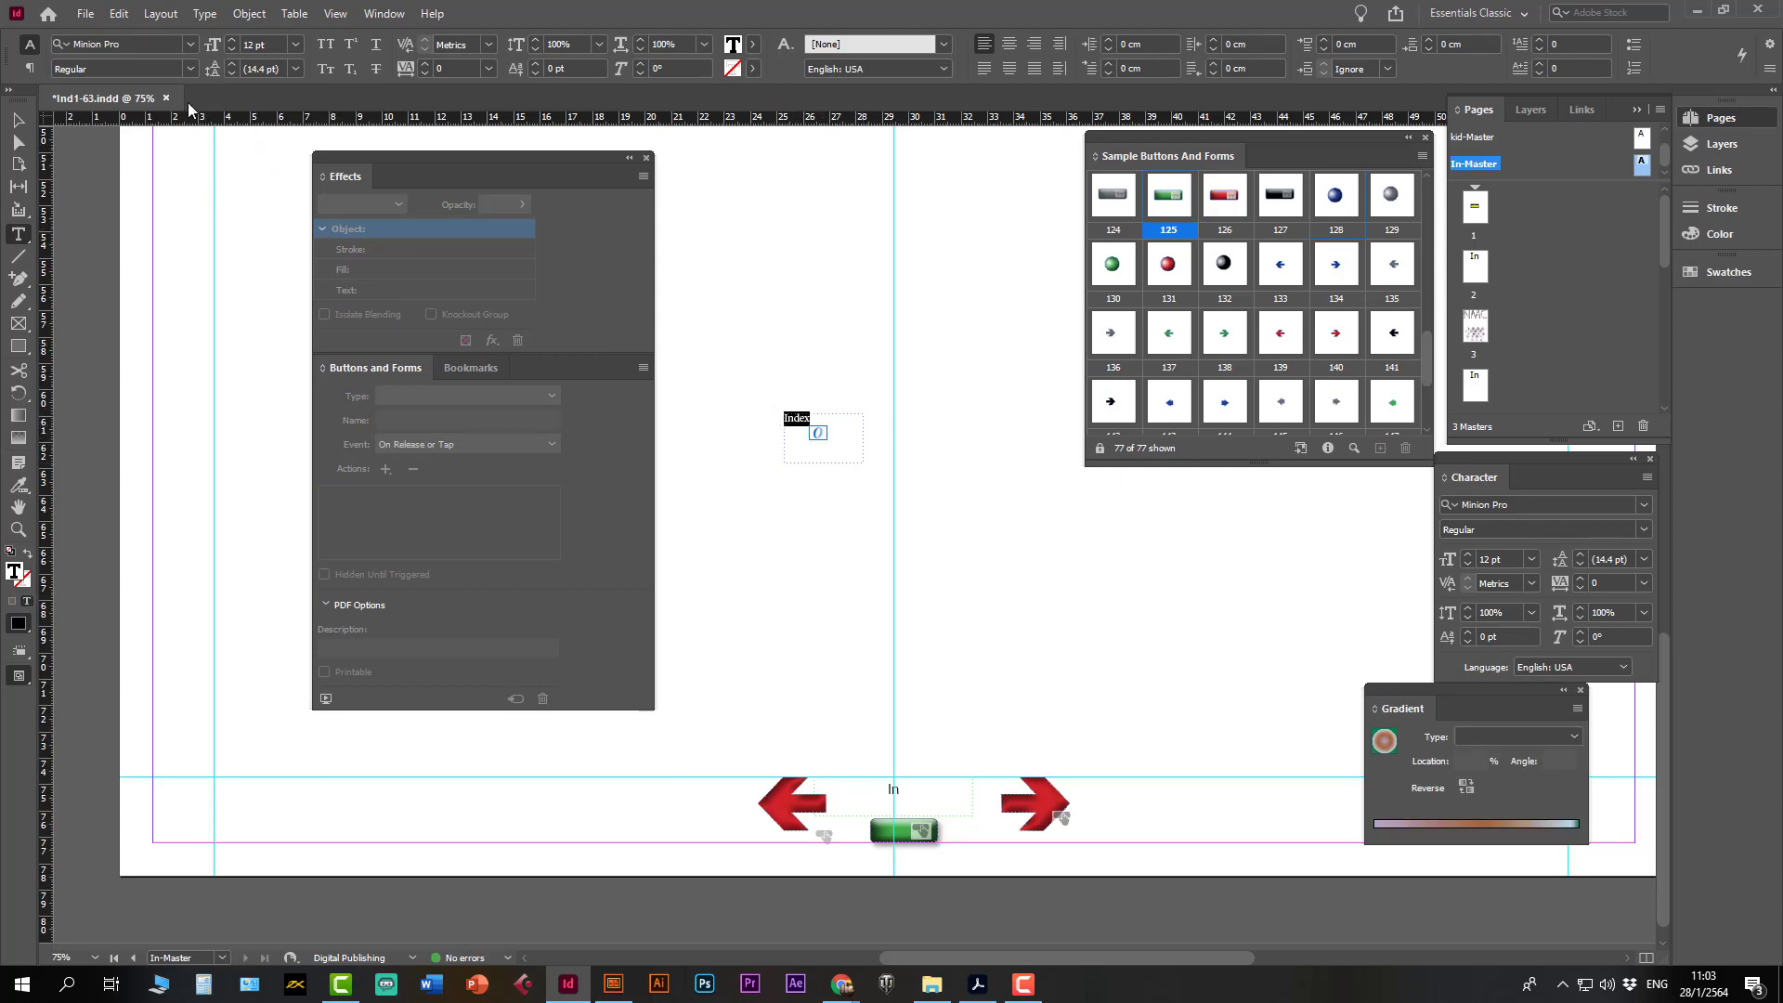
click(753, 44)
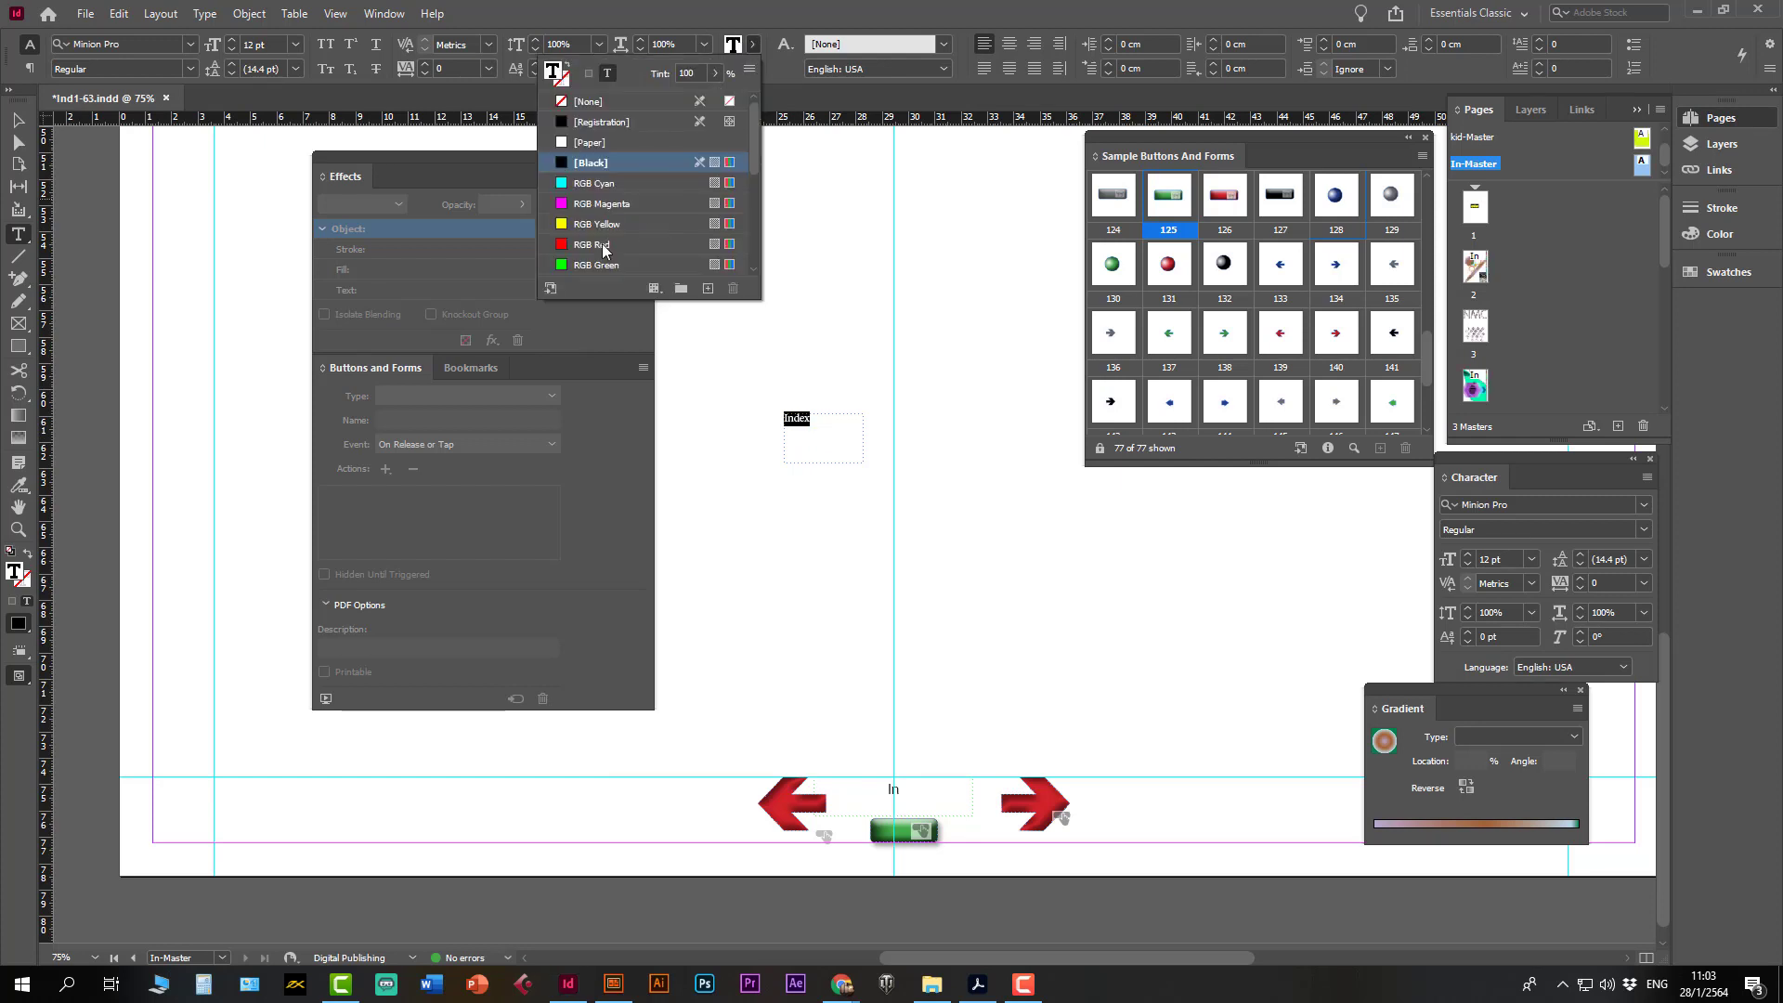
click(564, 246)
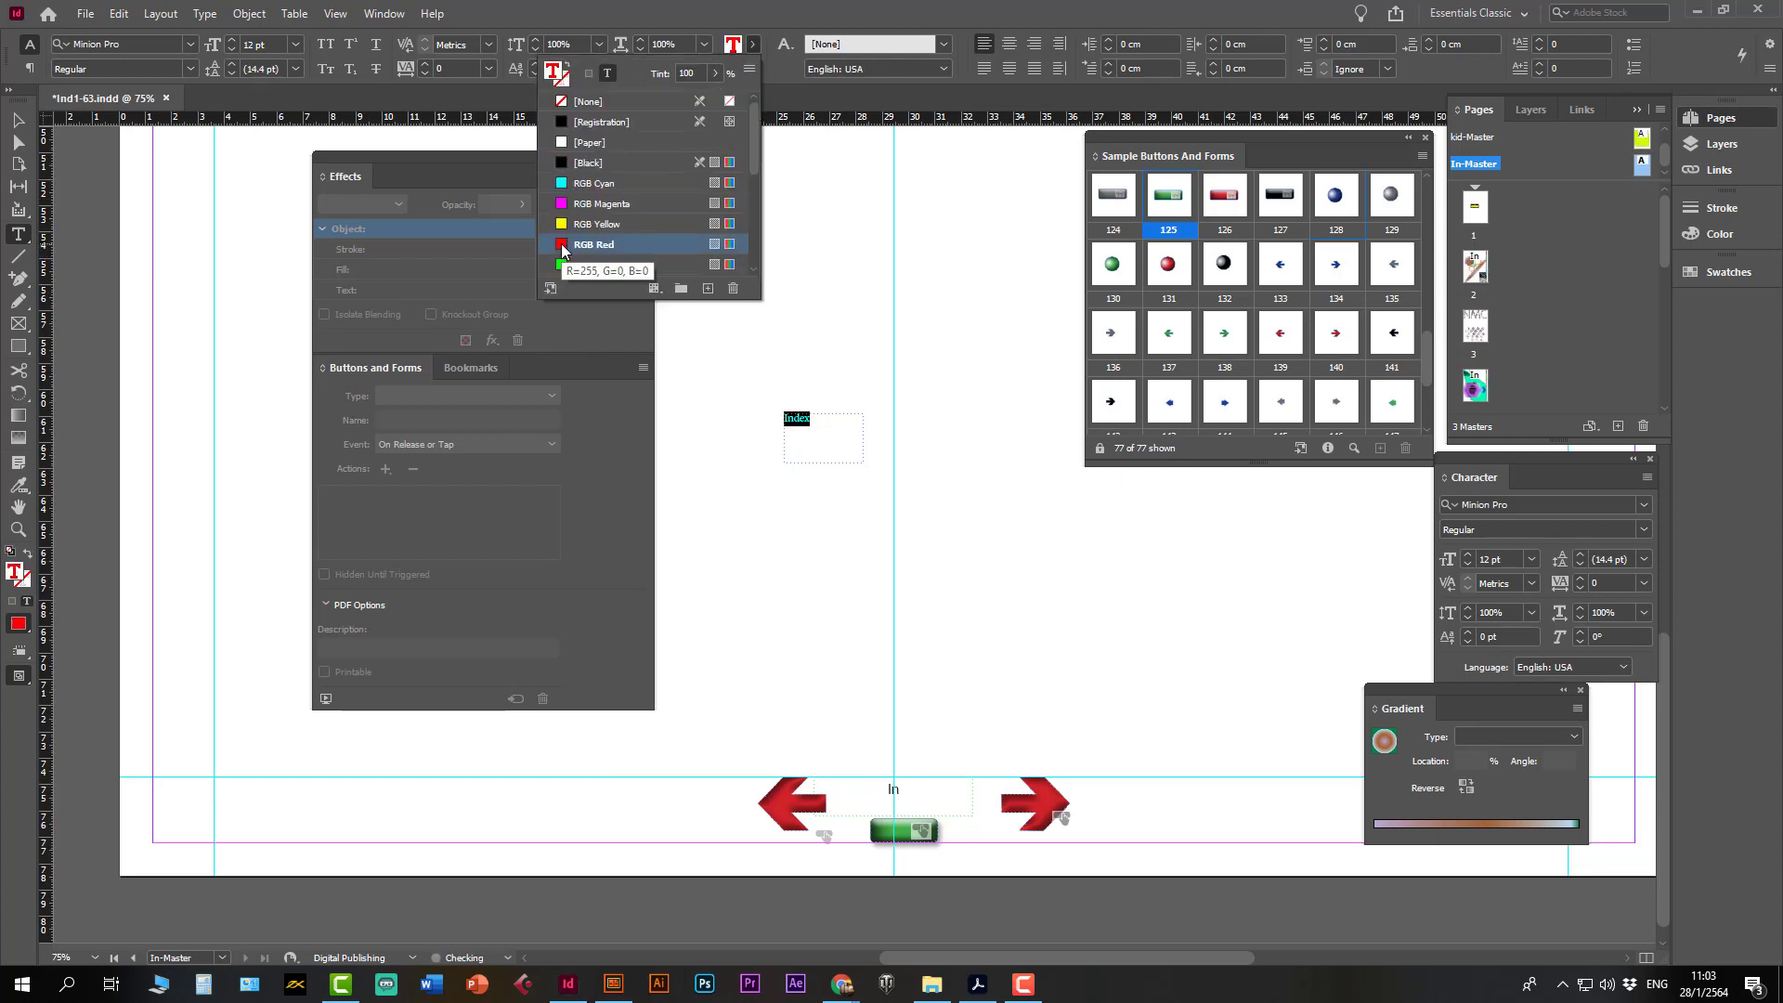
click(293, 45)
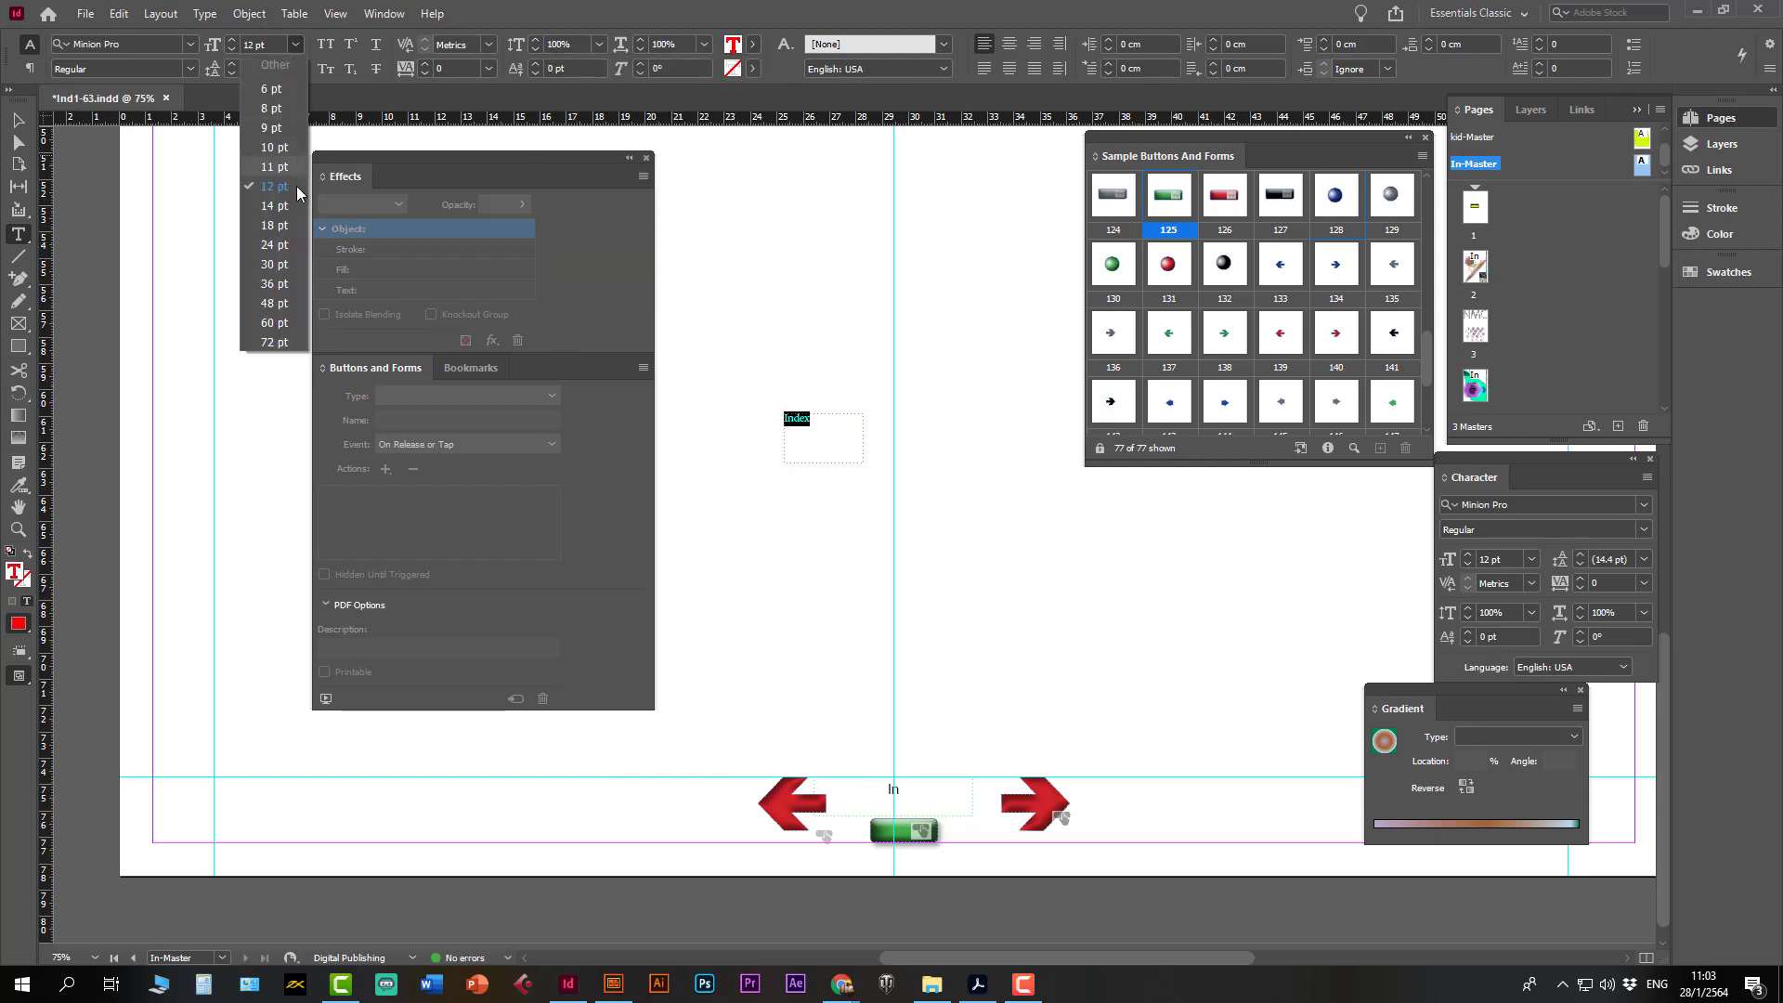
click(281, 233)
click(18, 123)
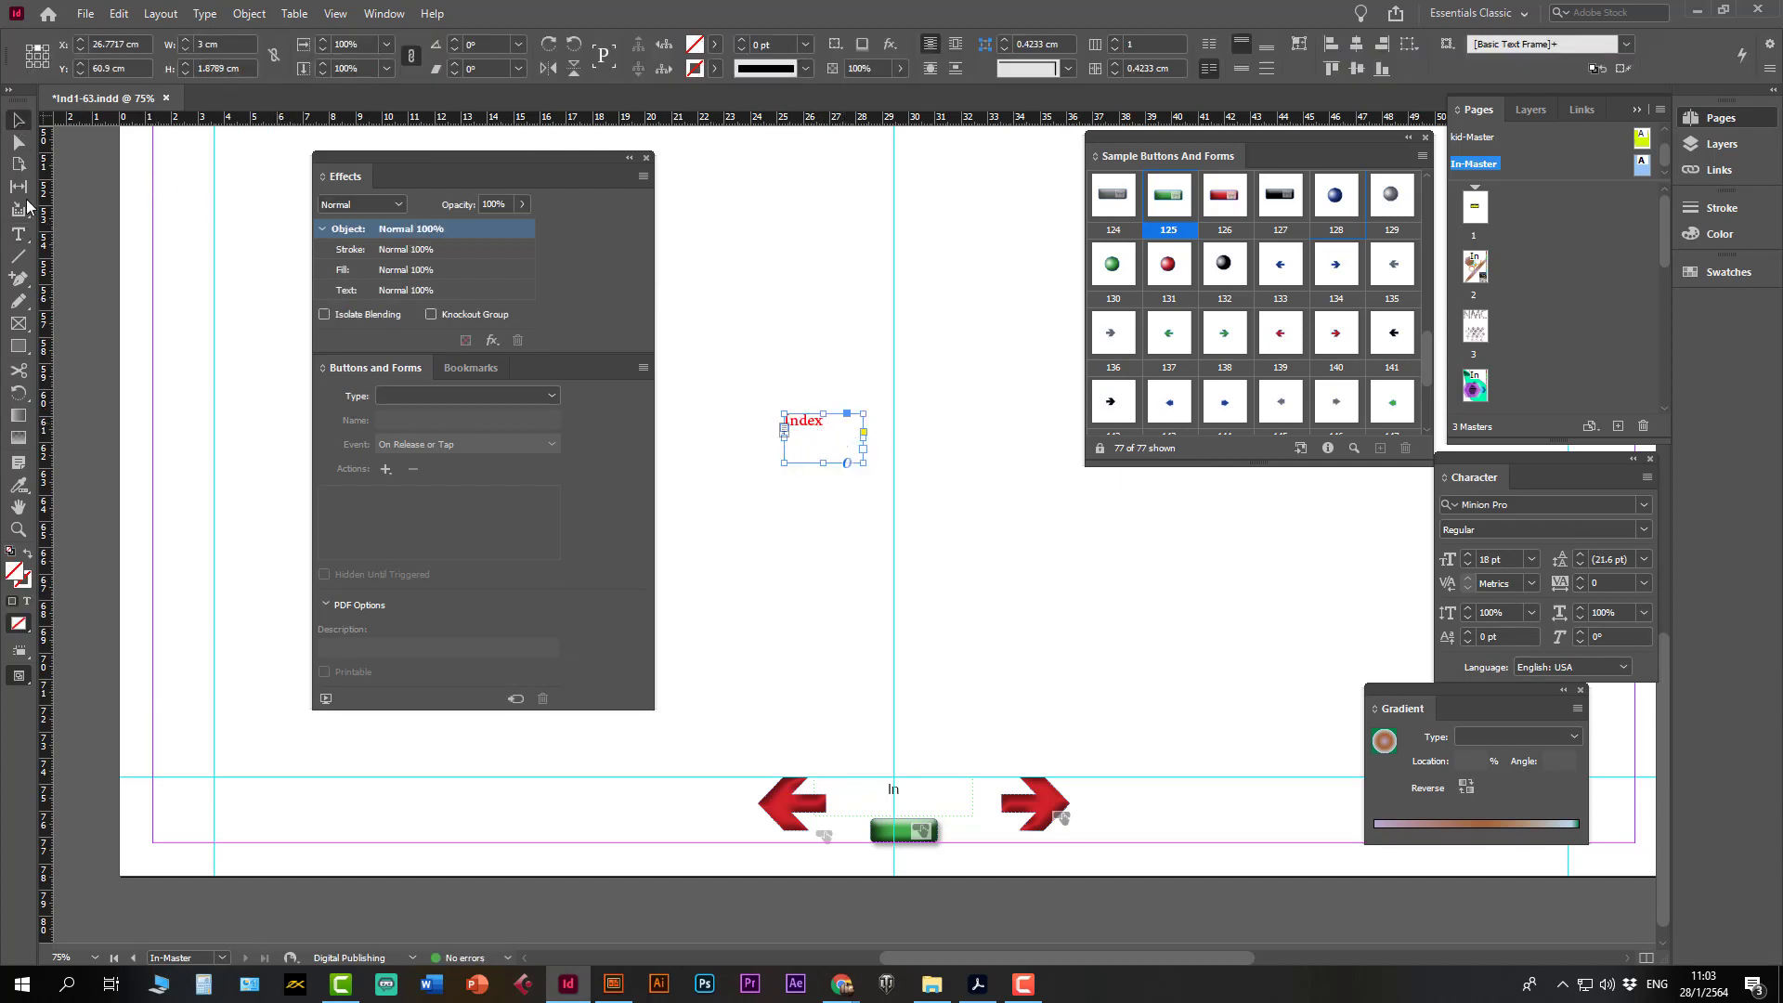
click(17, 234)
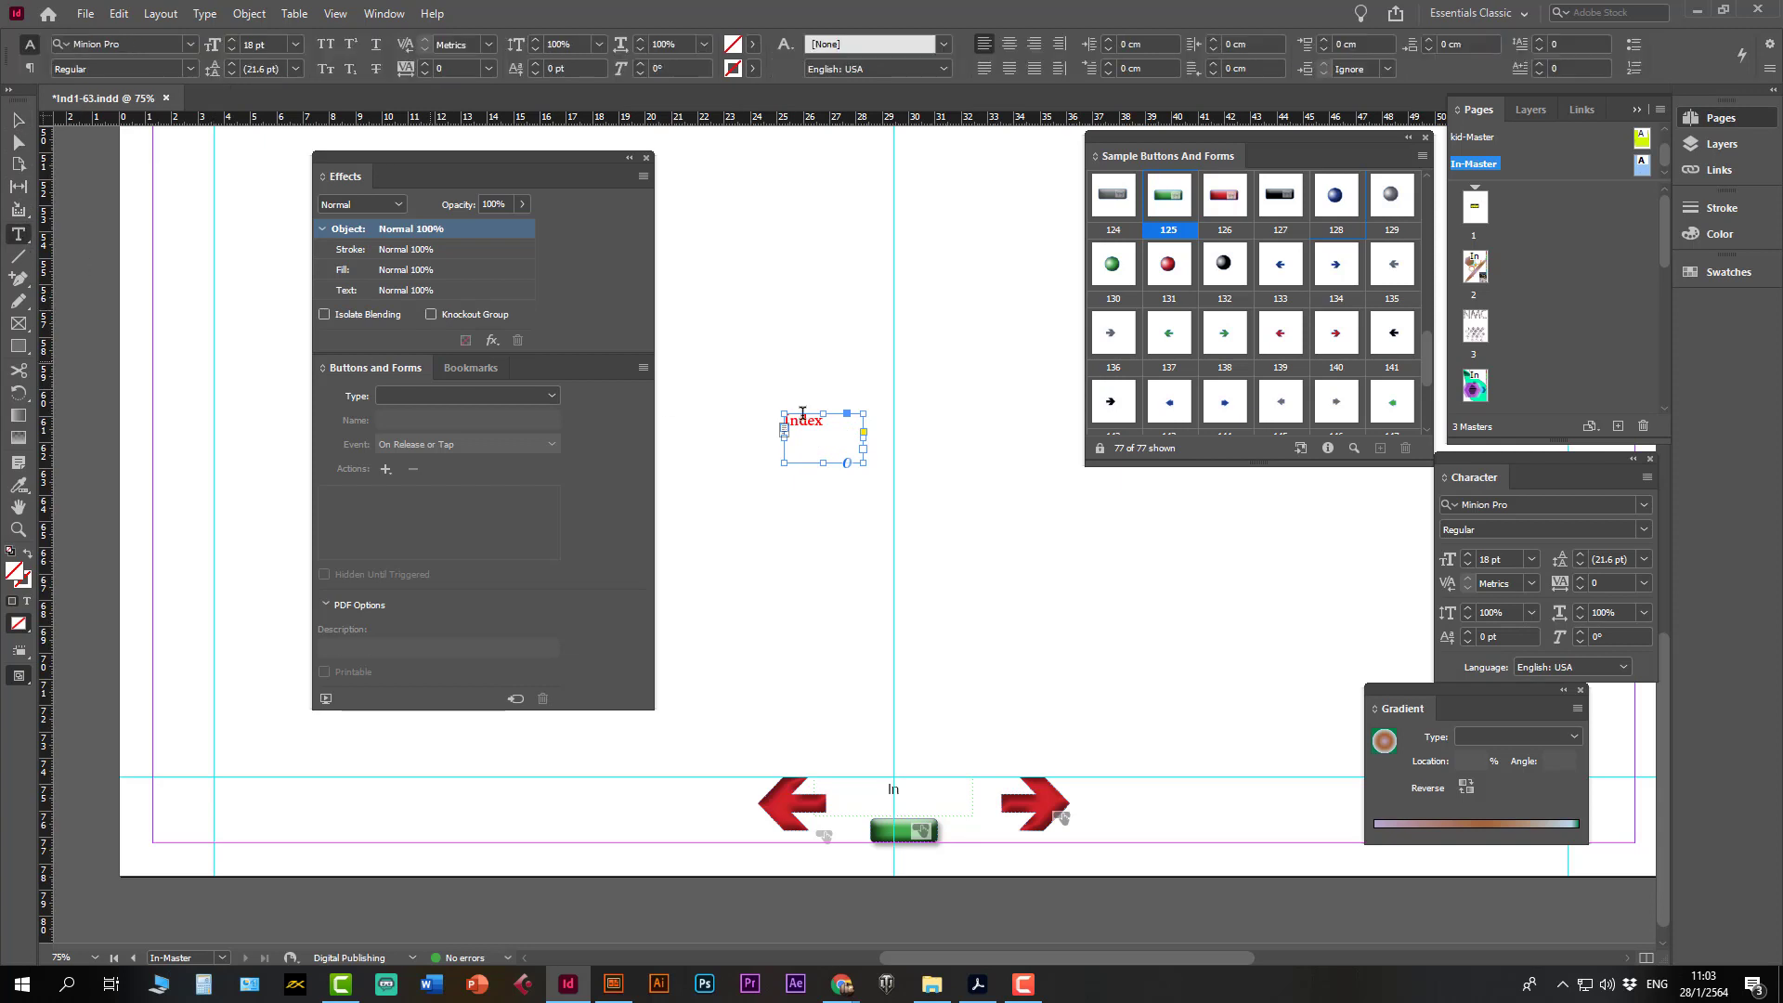
drag(842, 424, 729, 427)
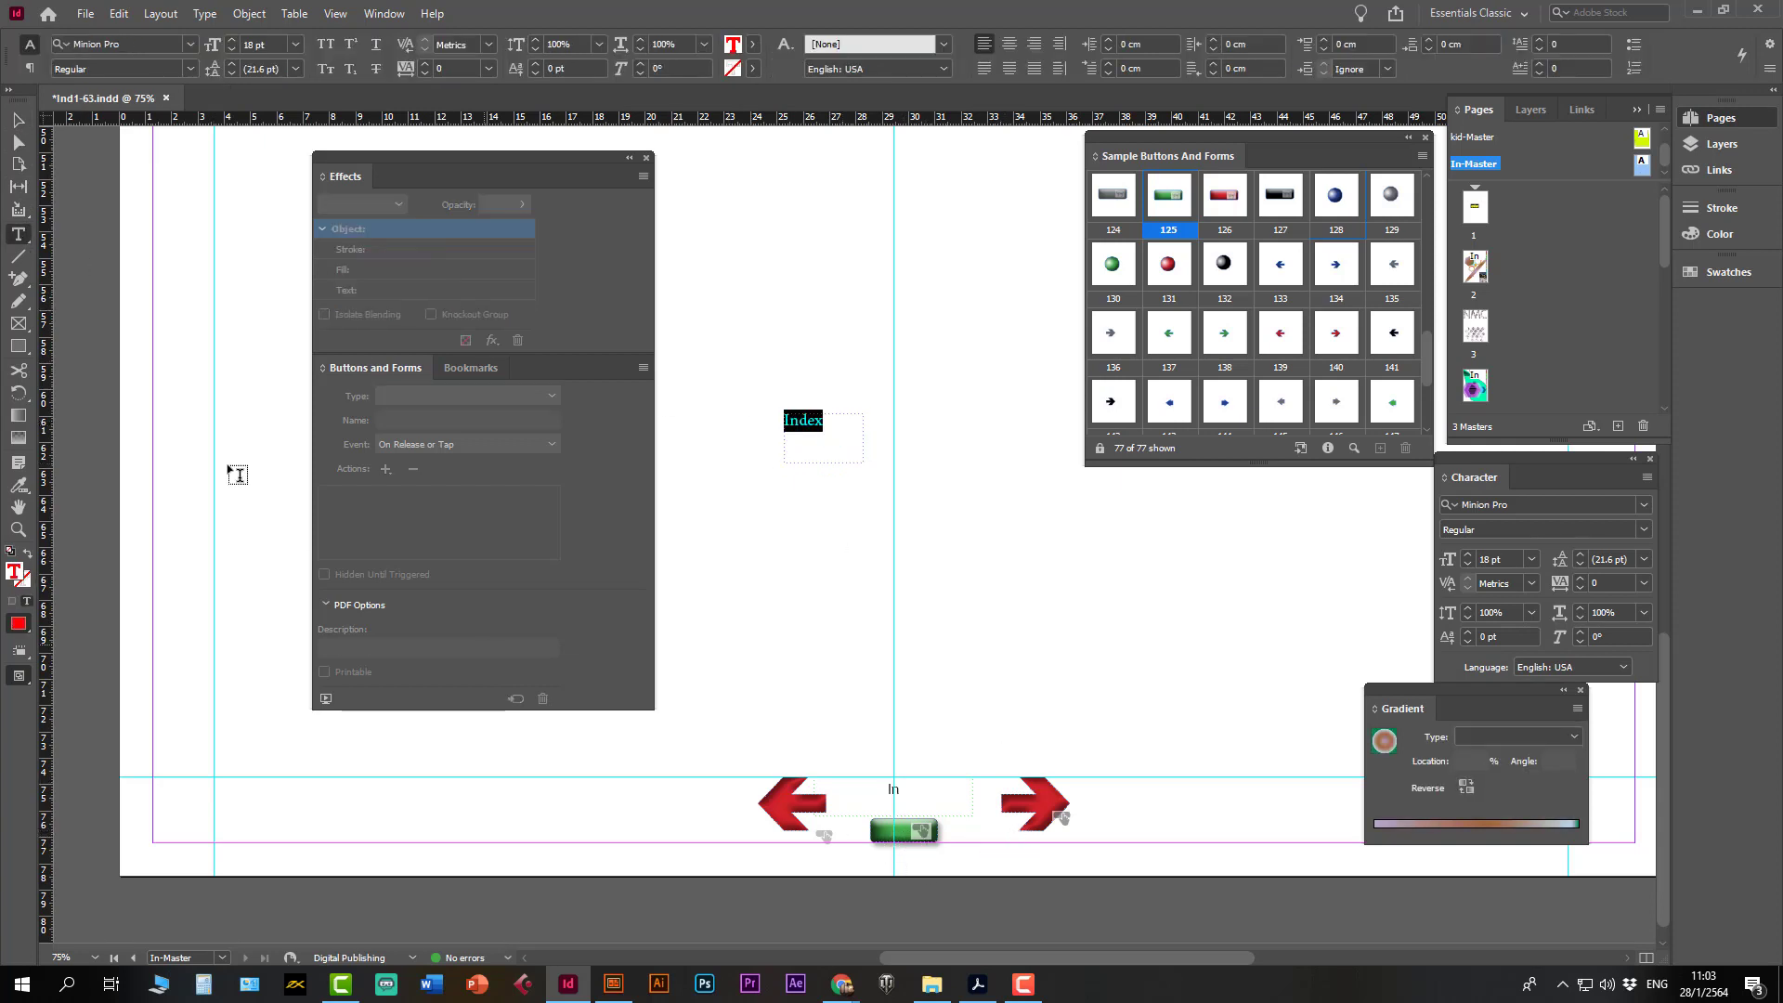
click(17, 120)
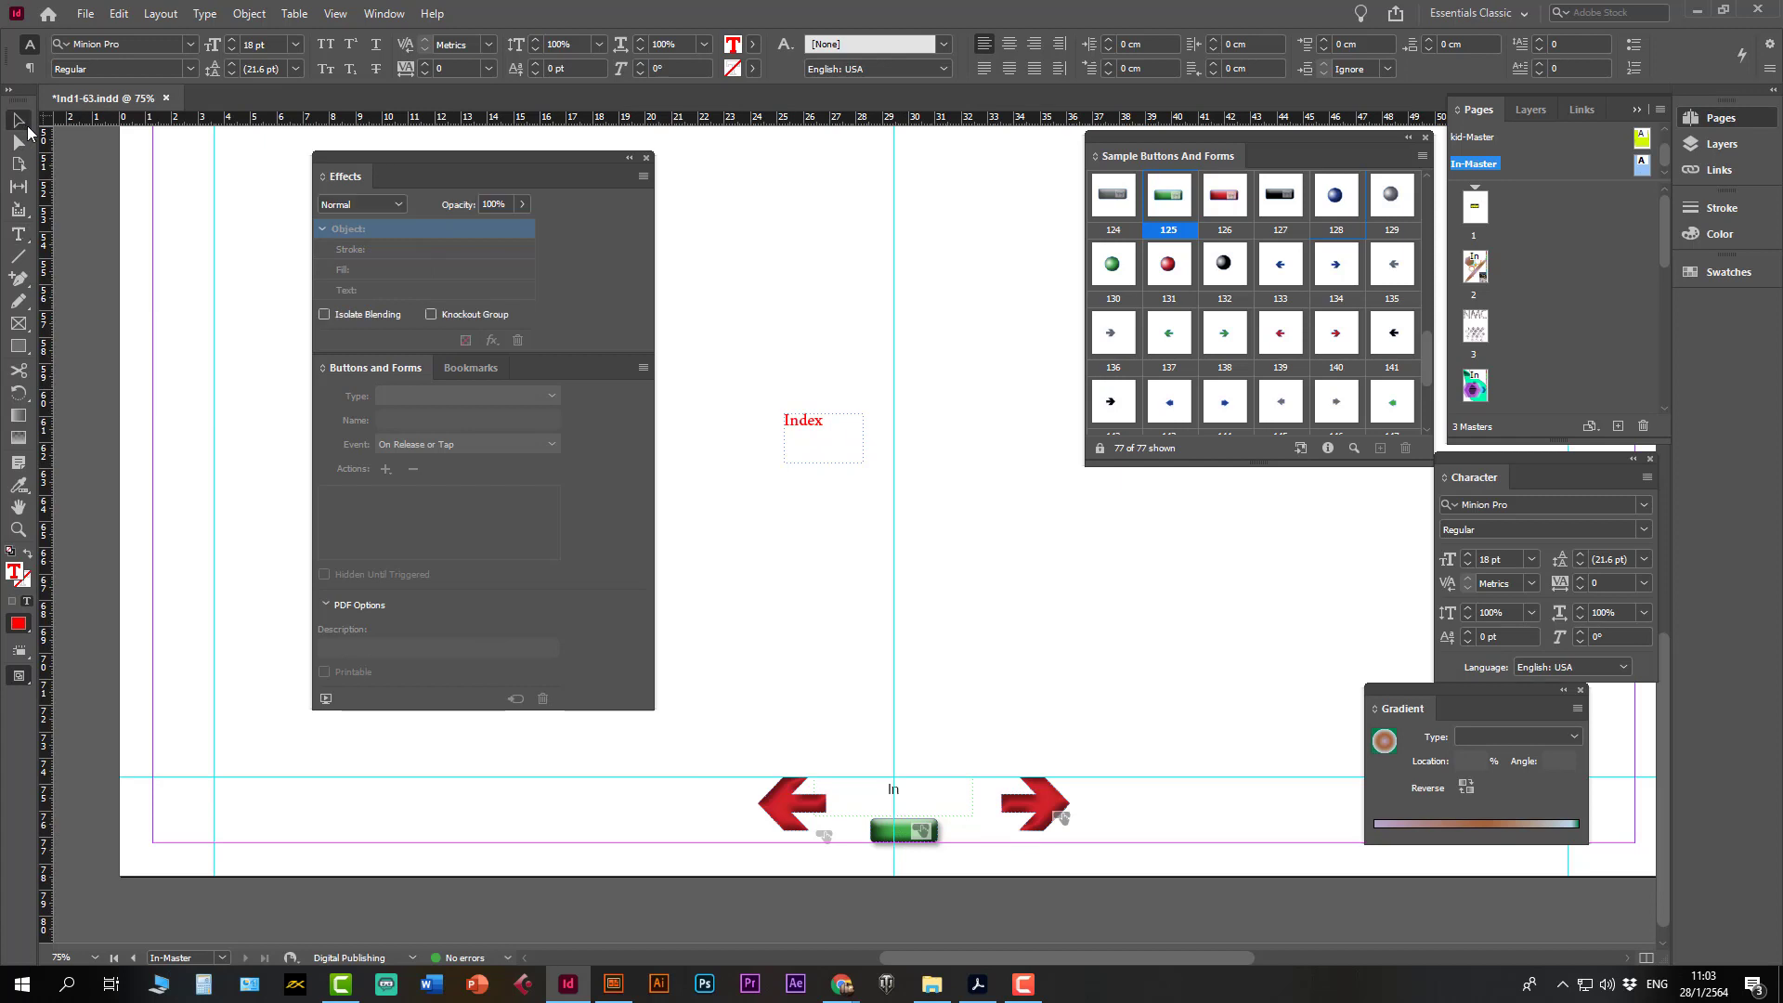
- Try to enlarge the green button's Rollover shape to about 4.08 by 3.06 cm and undo the resize
click(907, 836)
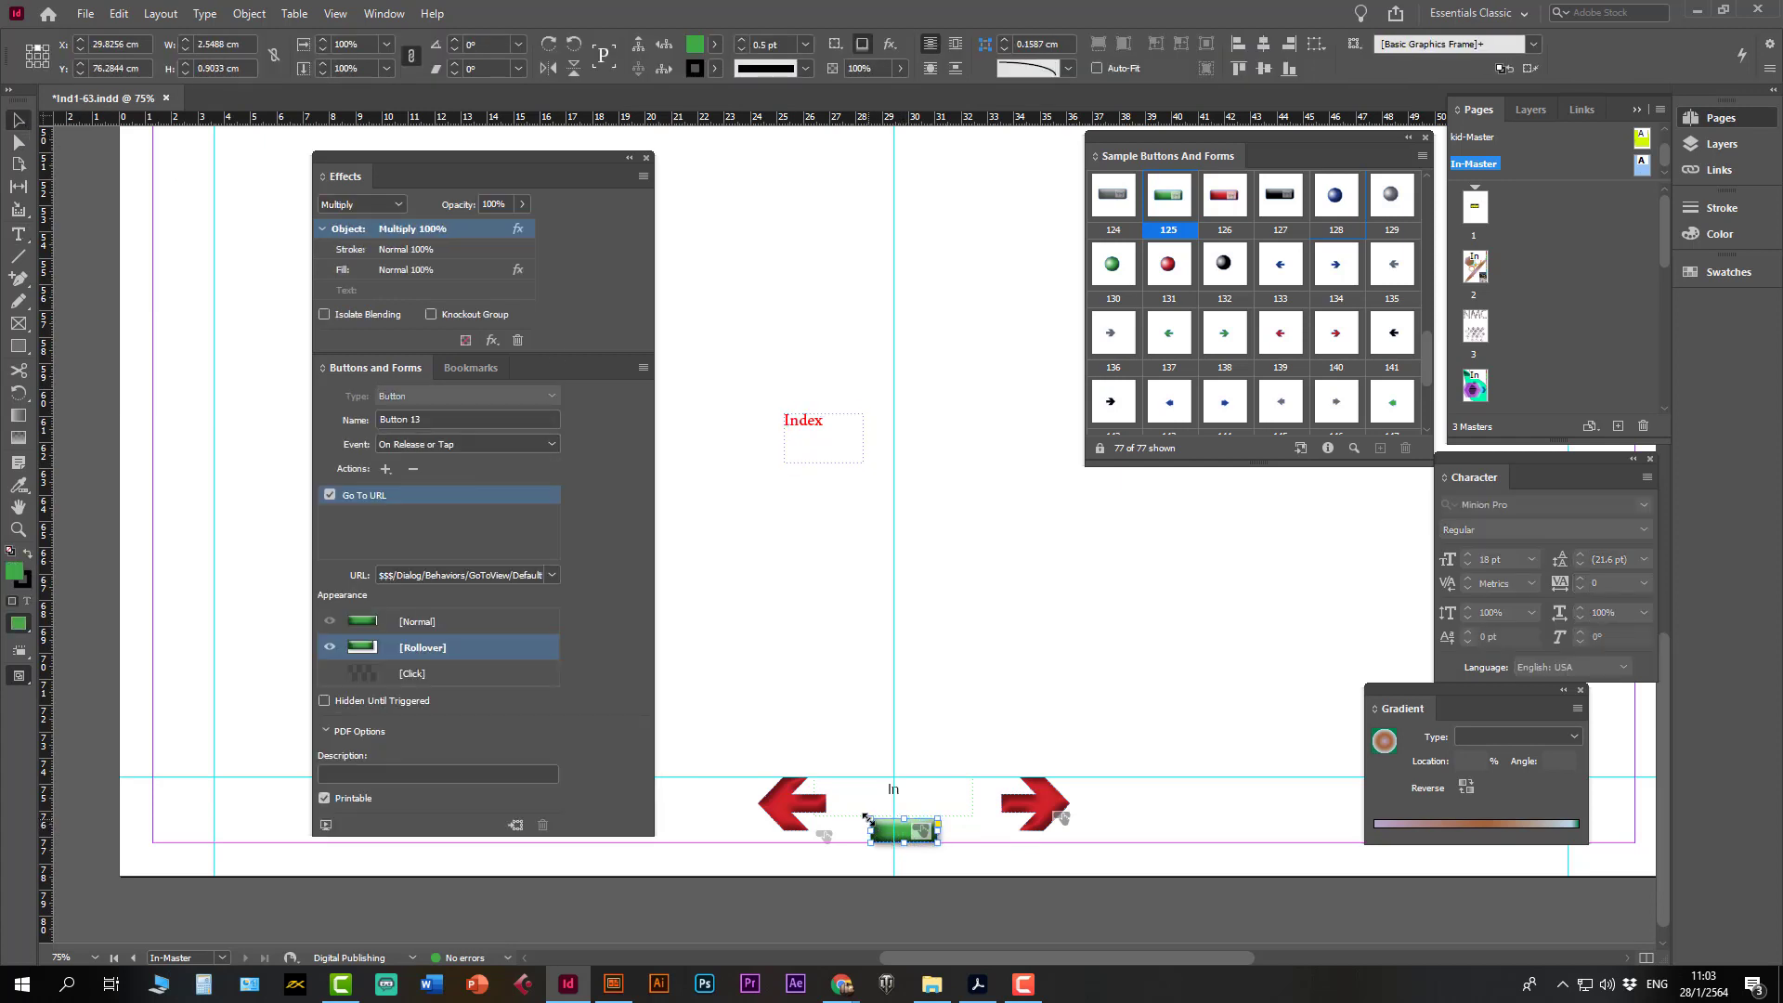
drag(864, 816, 829, 762)
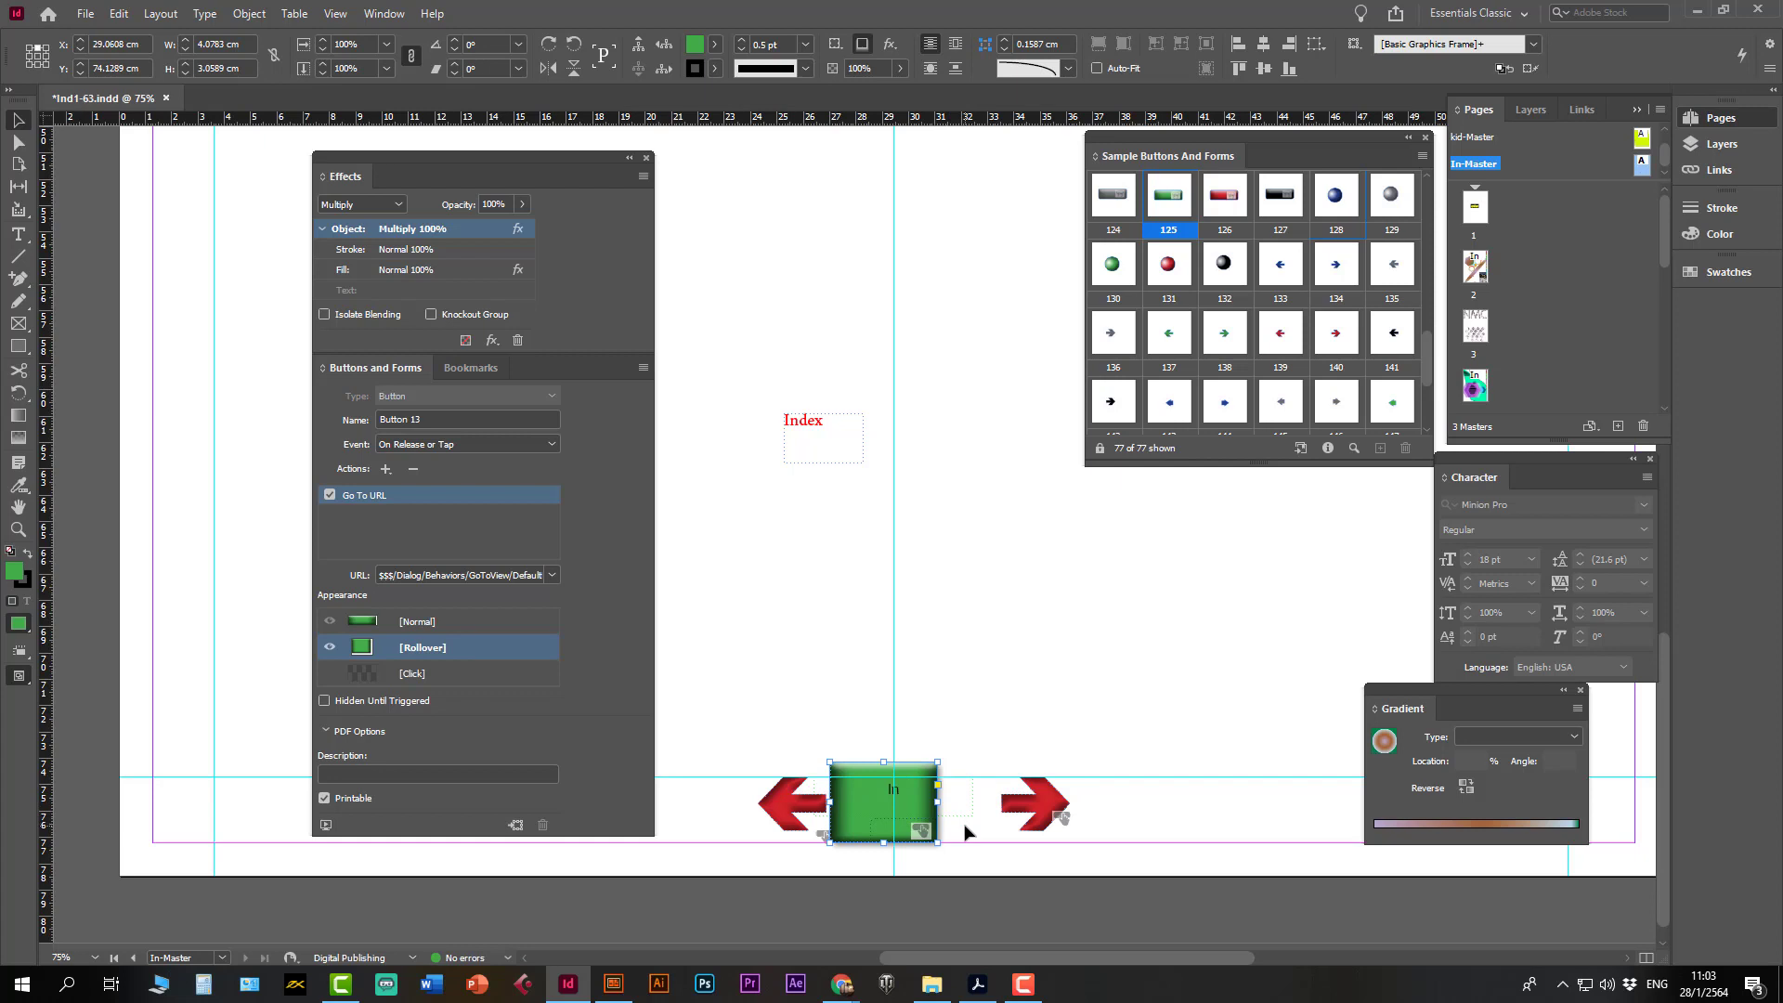
key(ctrl+z)
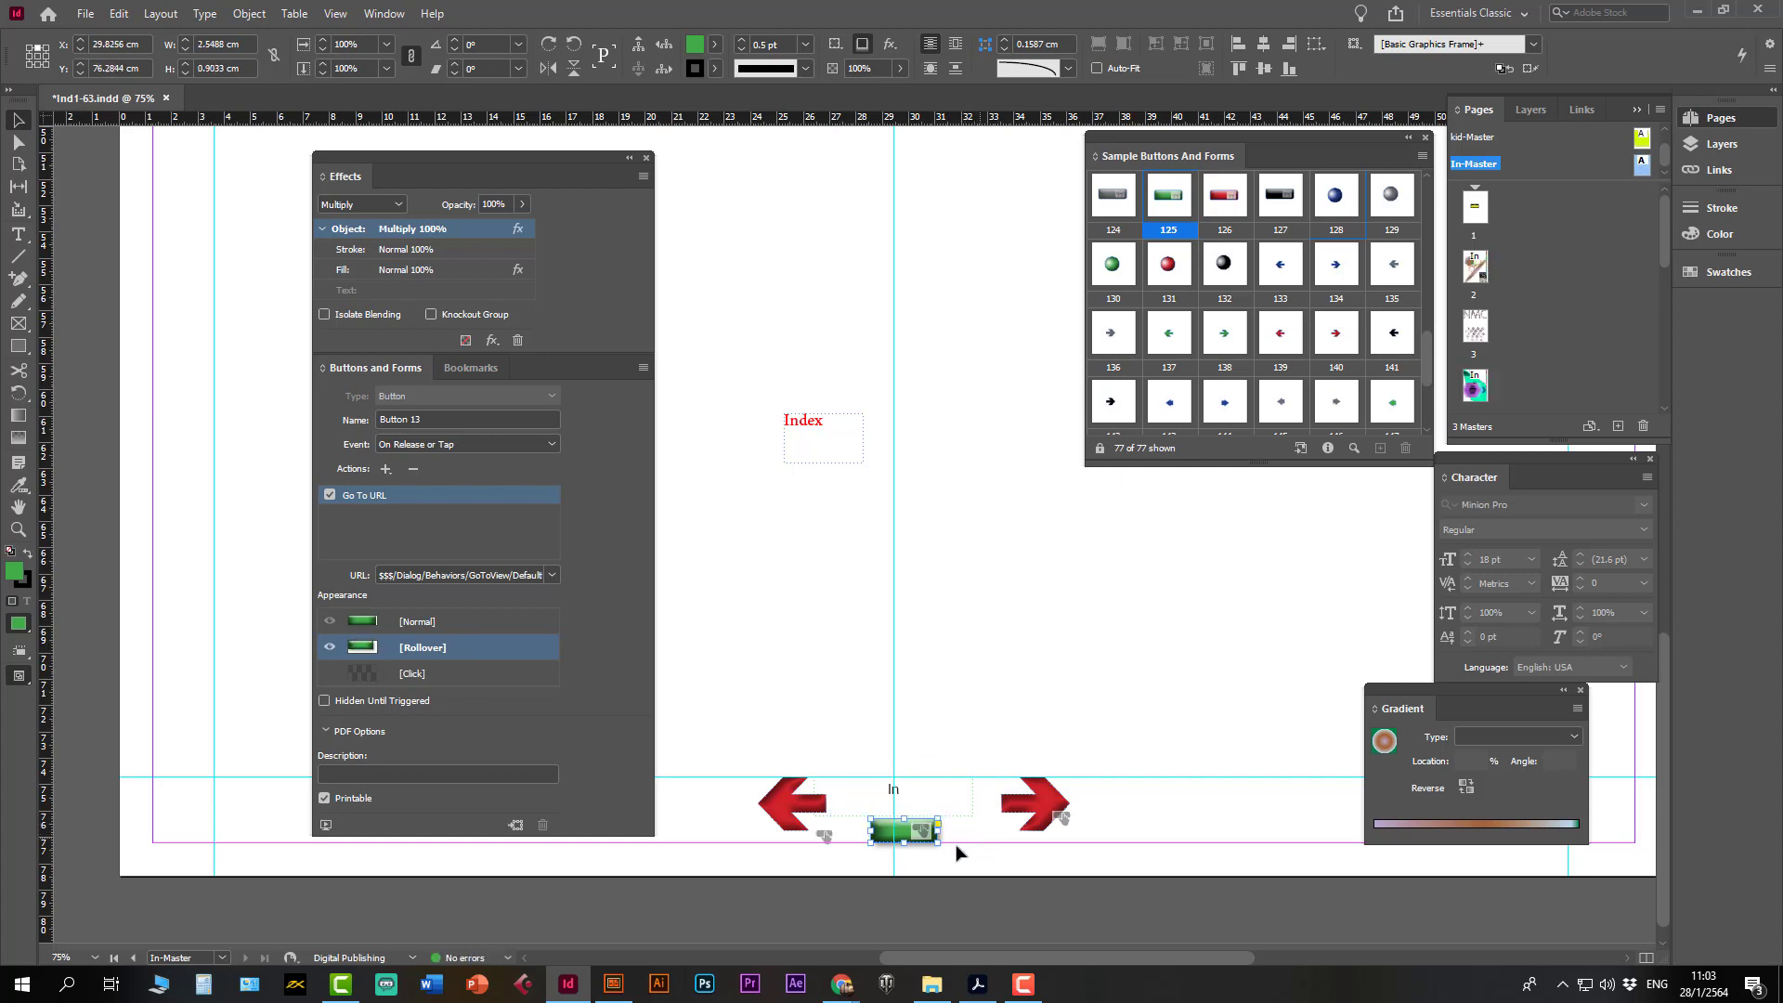
- Enlarge the green button's Rollover shape to about 4.12 by 1.5 cm and compare it with the Normal appearance
click(887, 831)
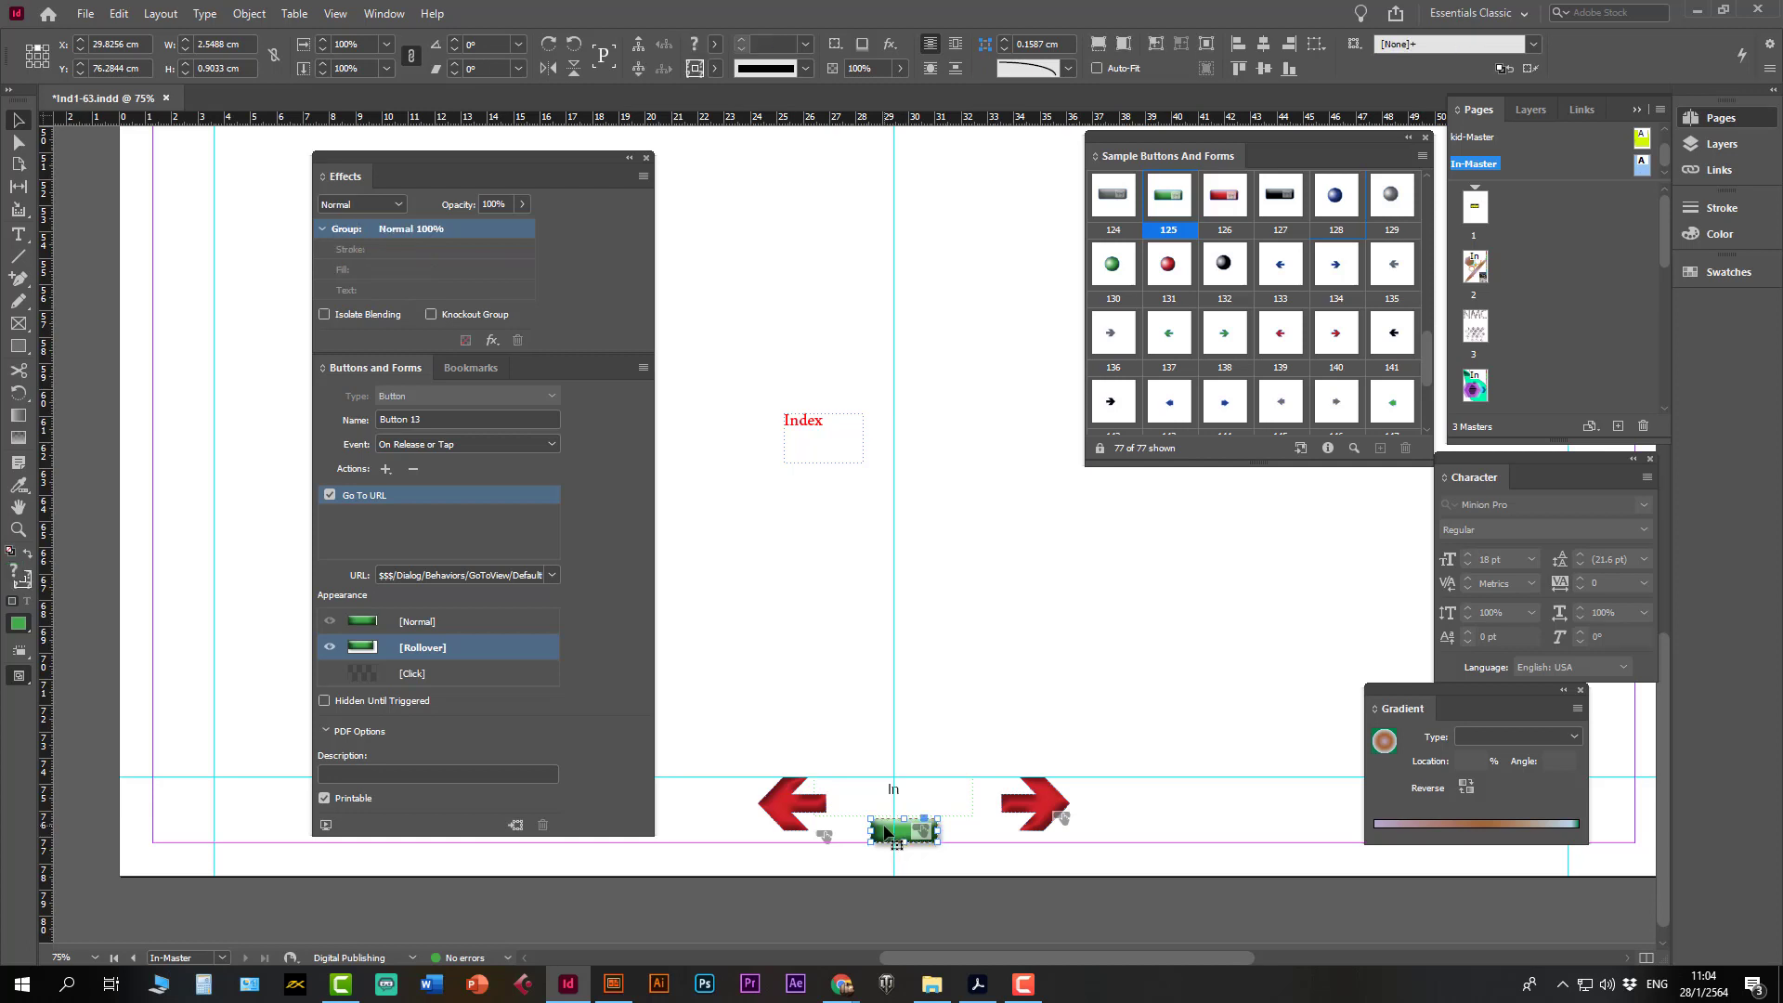
scroll(887, 831, up, 4)
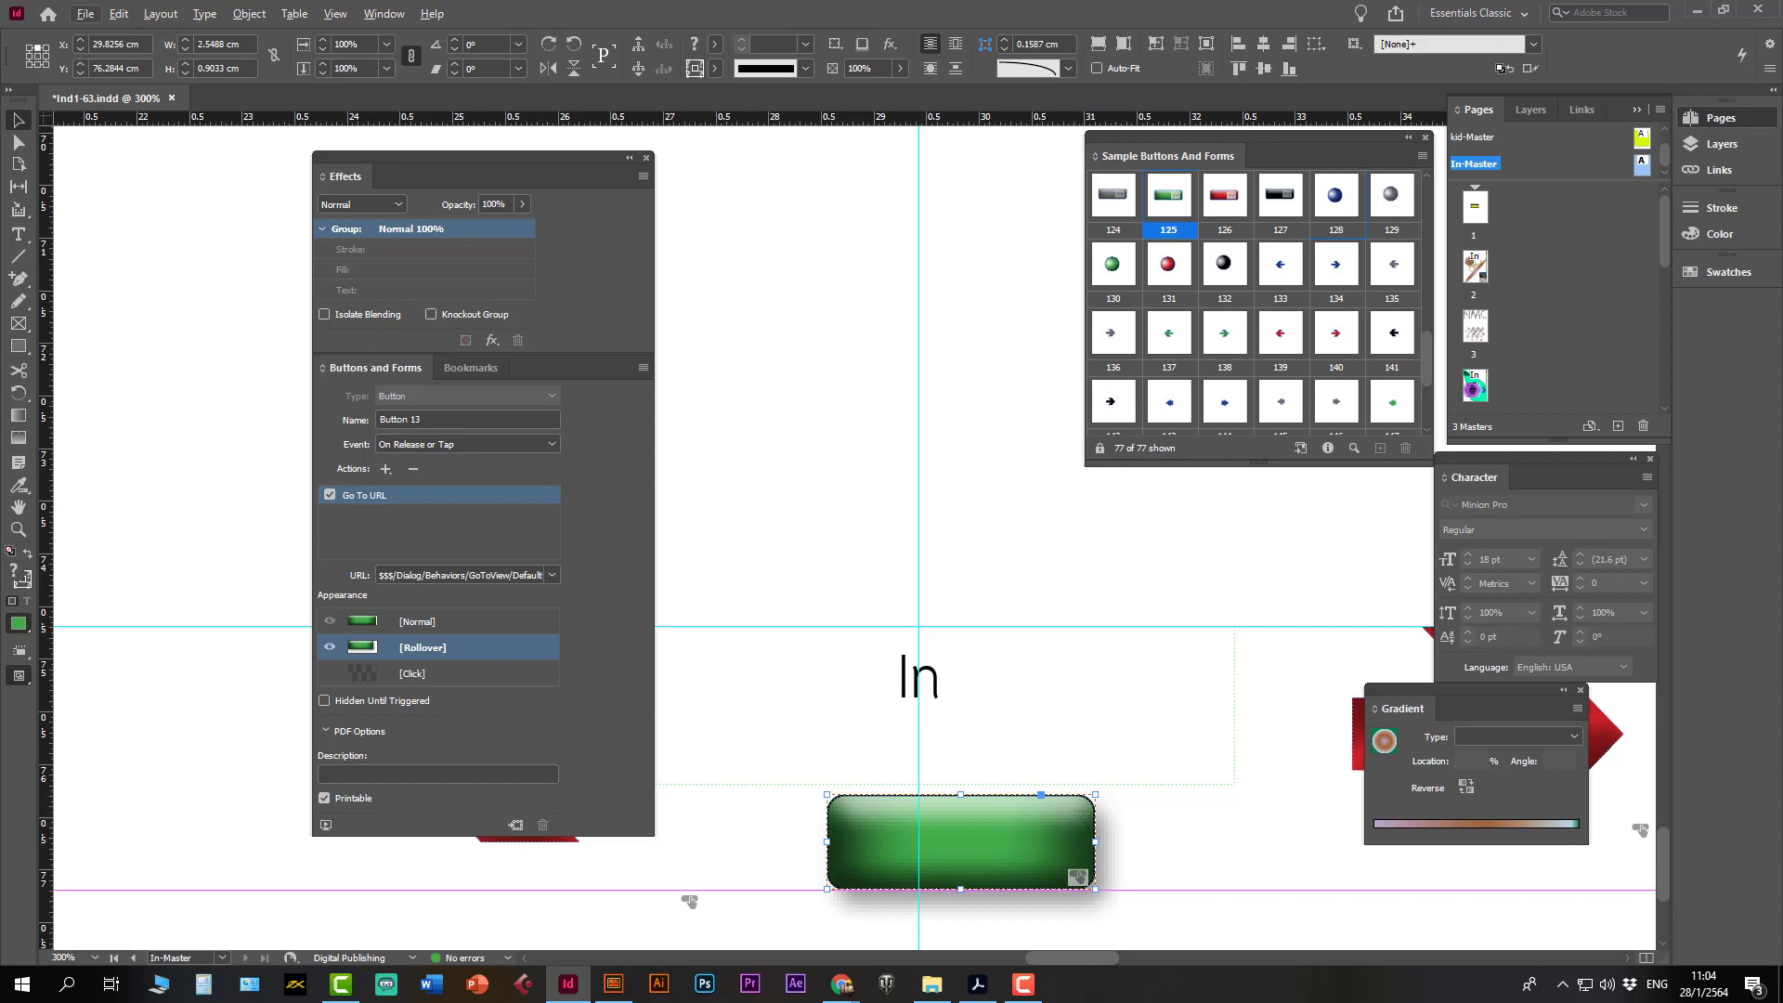
scroll(953, 920, down, 4)
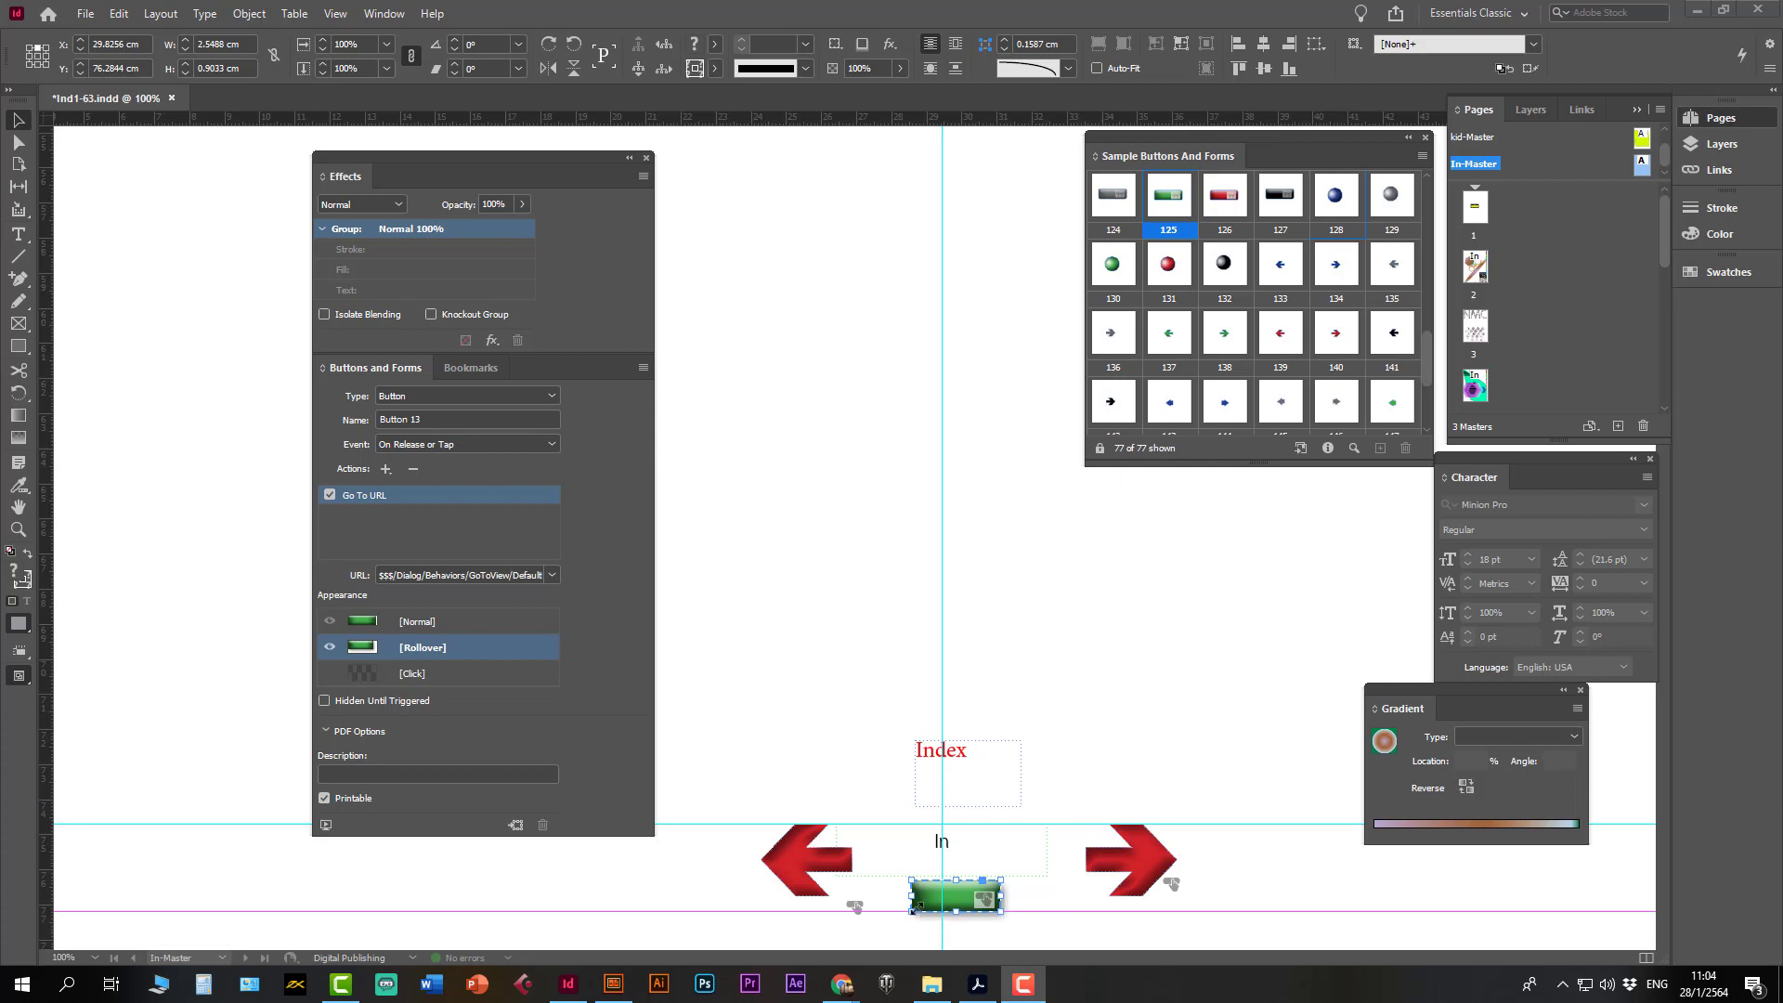
double_click(911, 890)
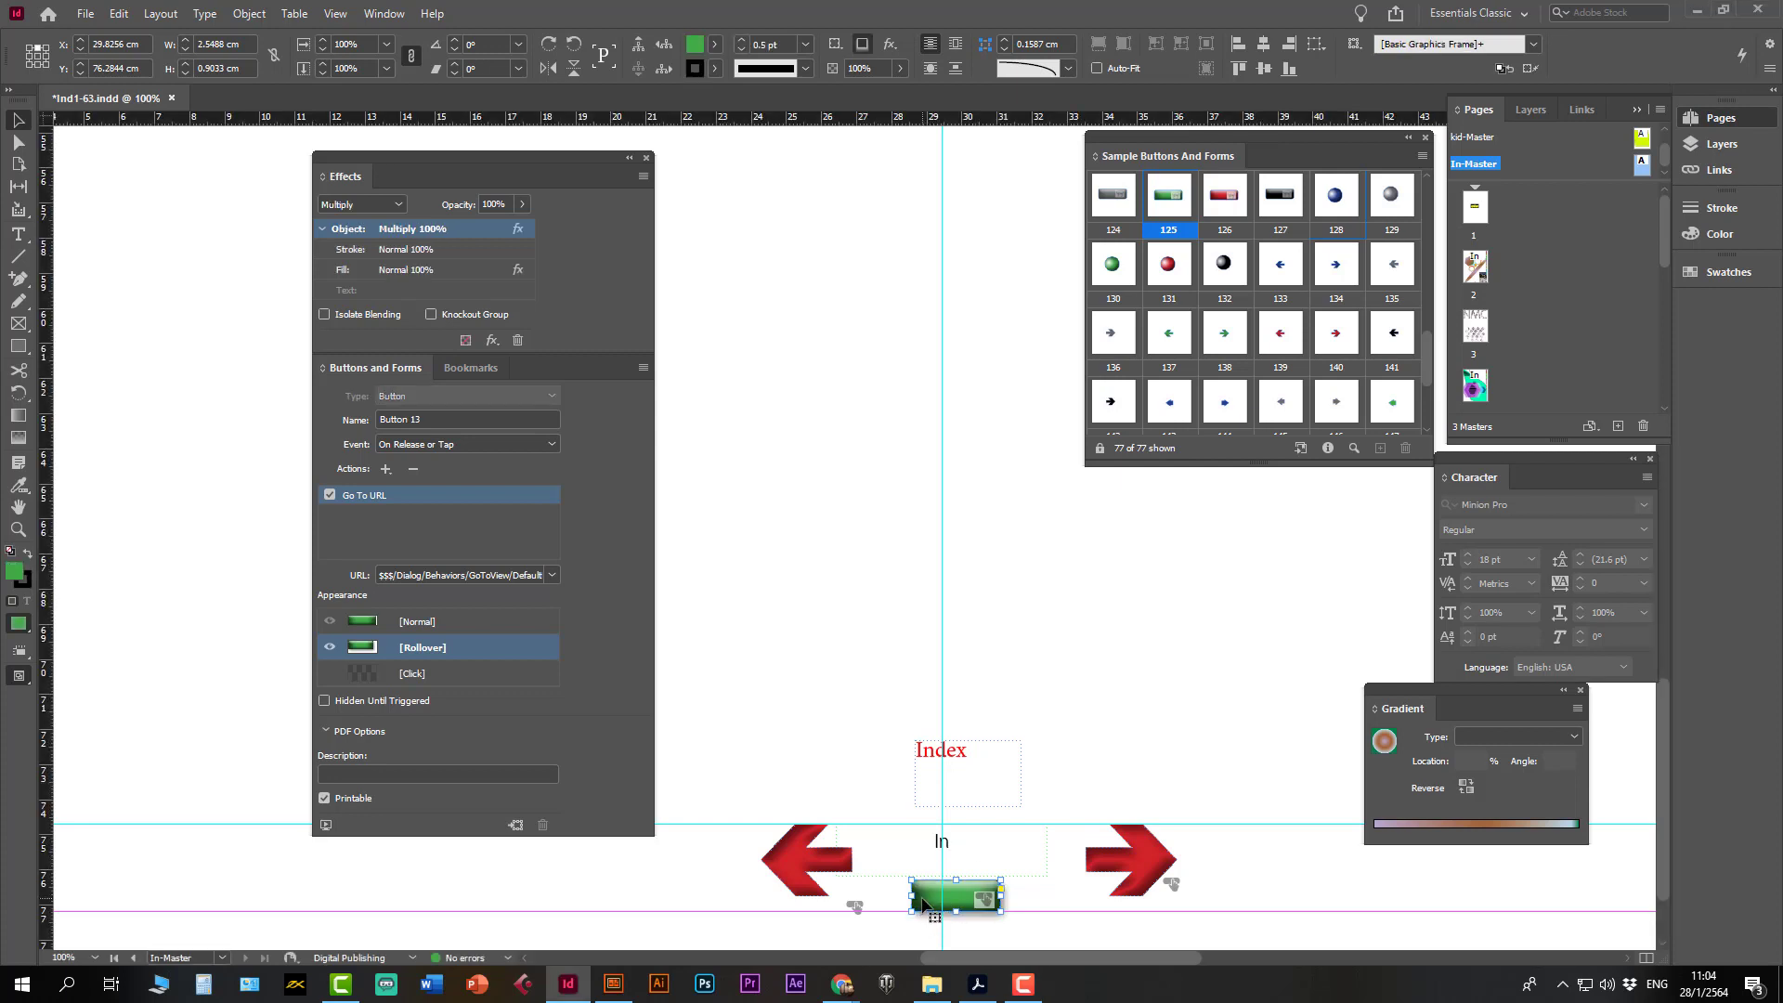
drag(910, 878, 855, 859)
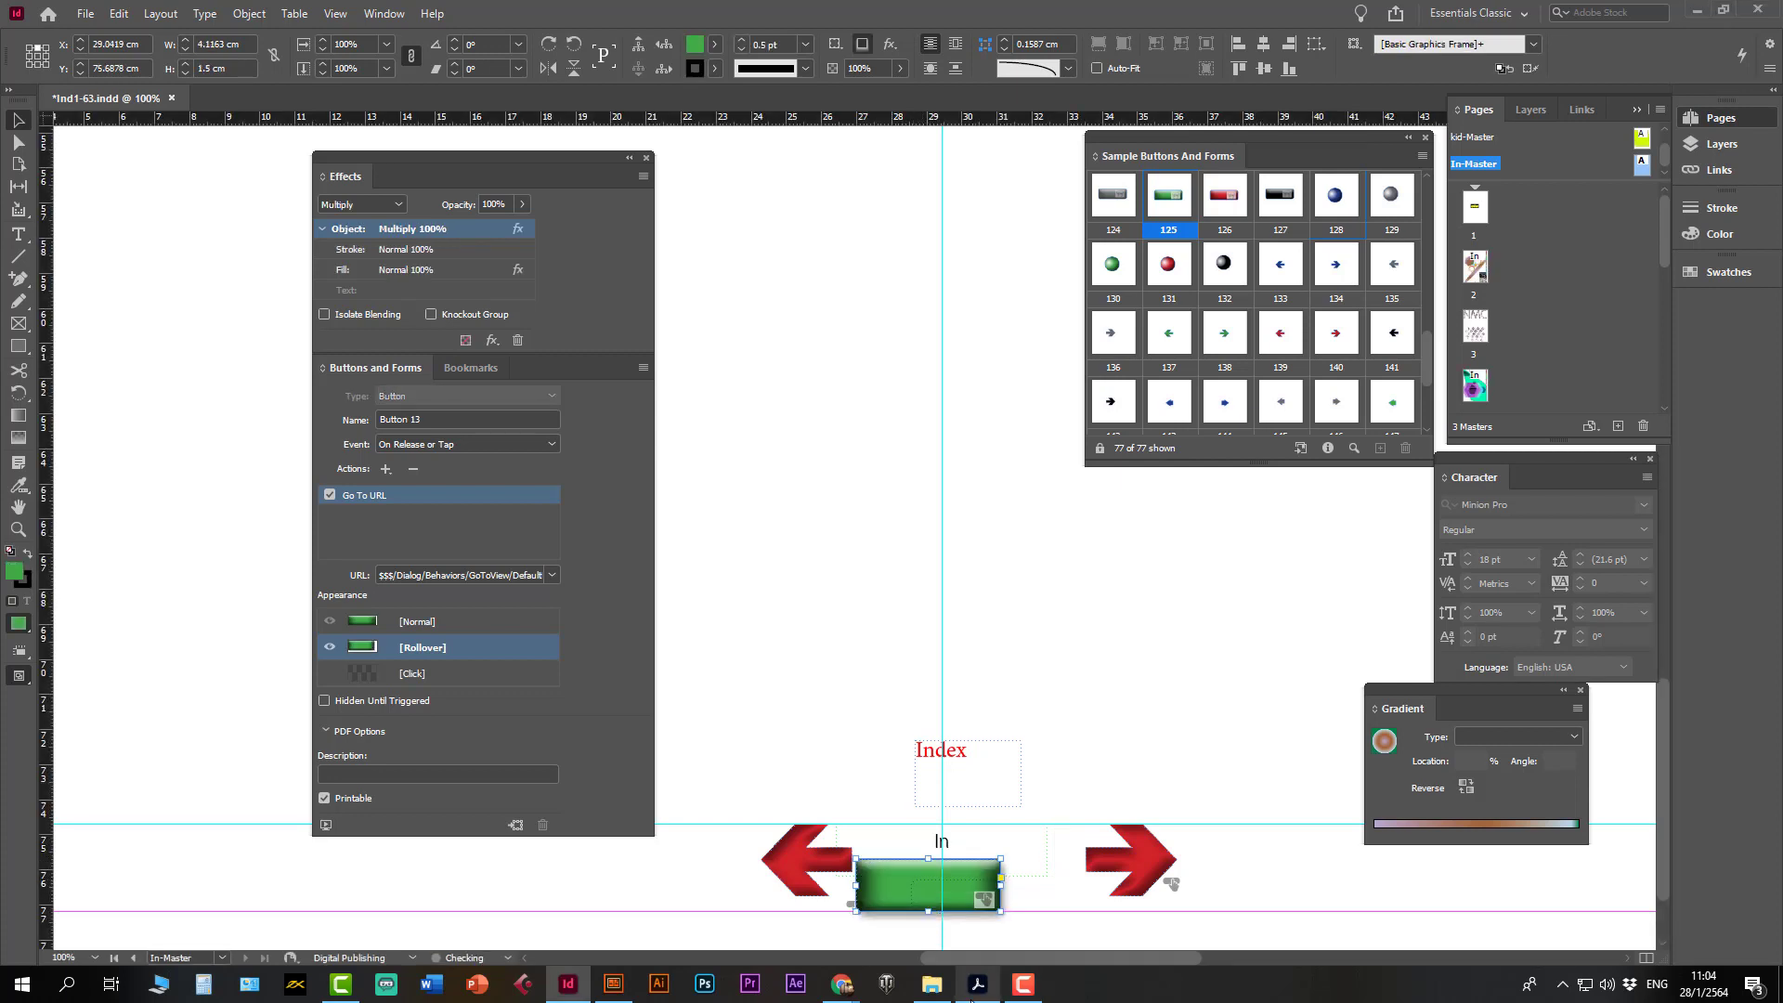
click(424, 624)
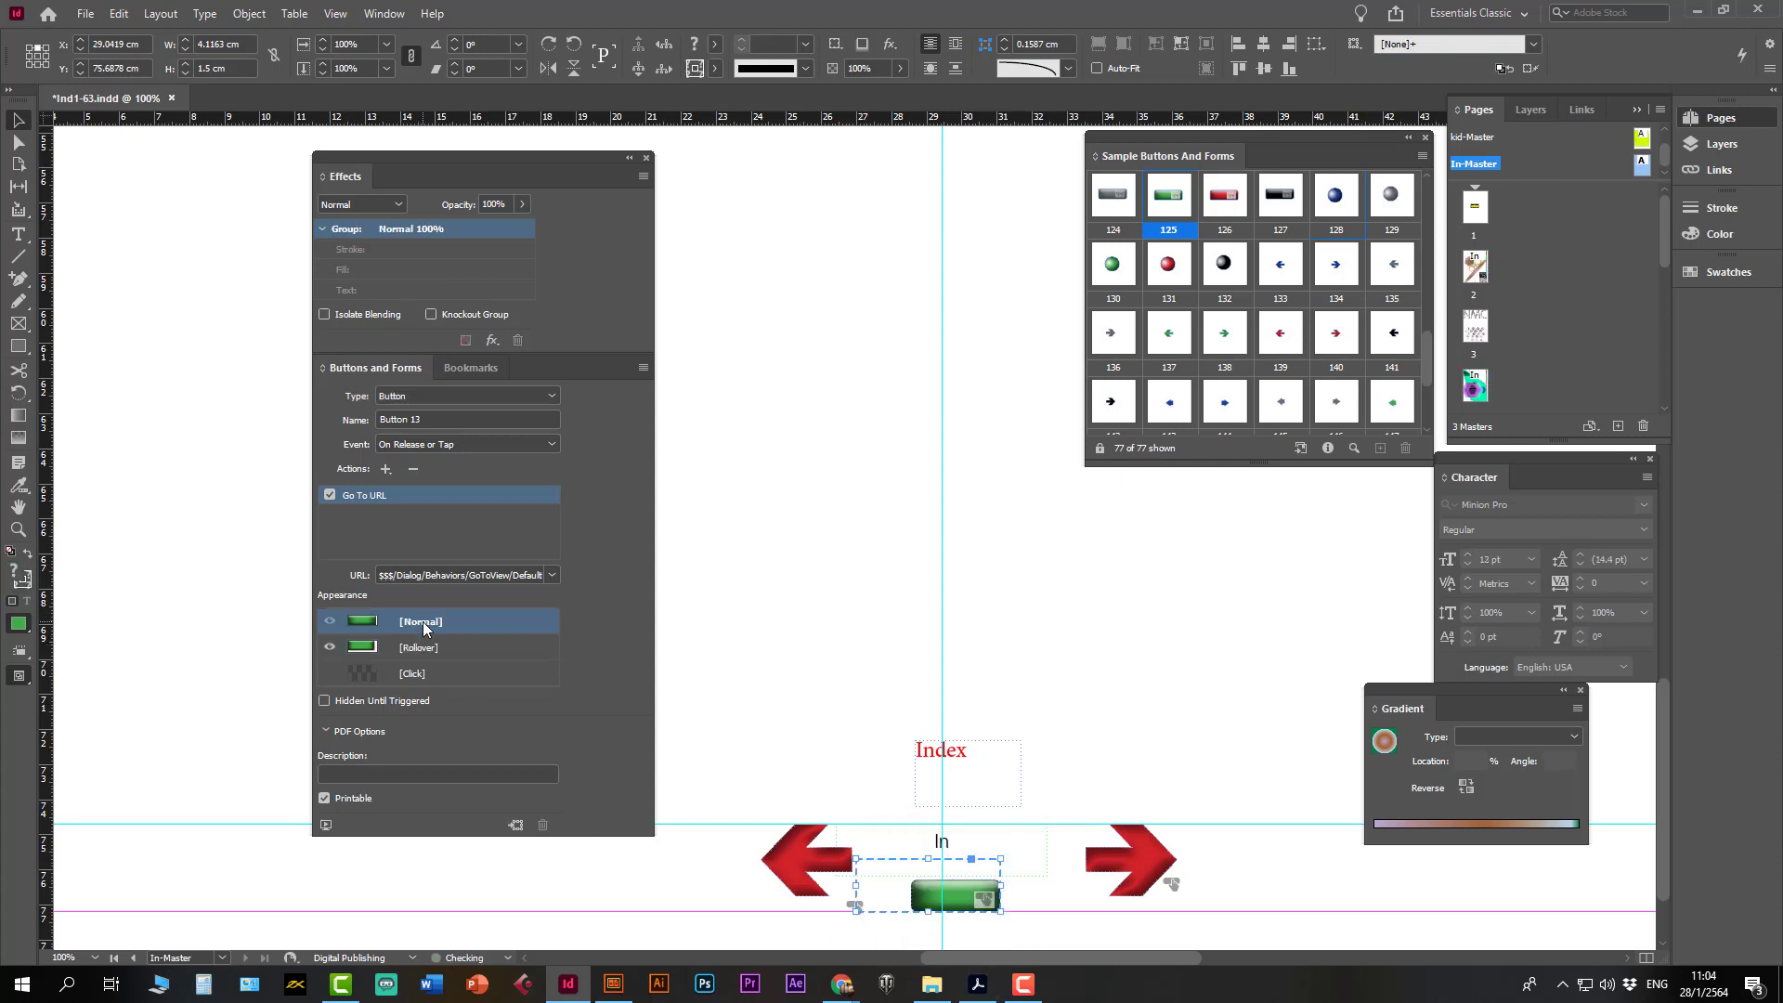
click(425, 648)
- Copy the Index text frame, shrink the green button's Rollover appearance back to about its Normal size, and paste the text into it
click(927, 758)
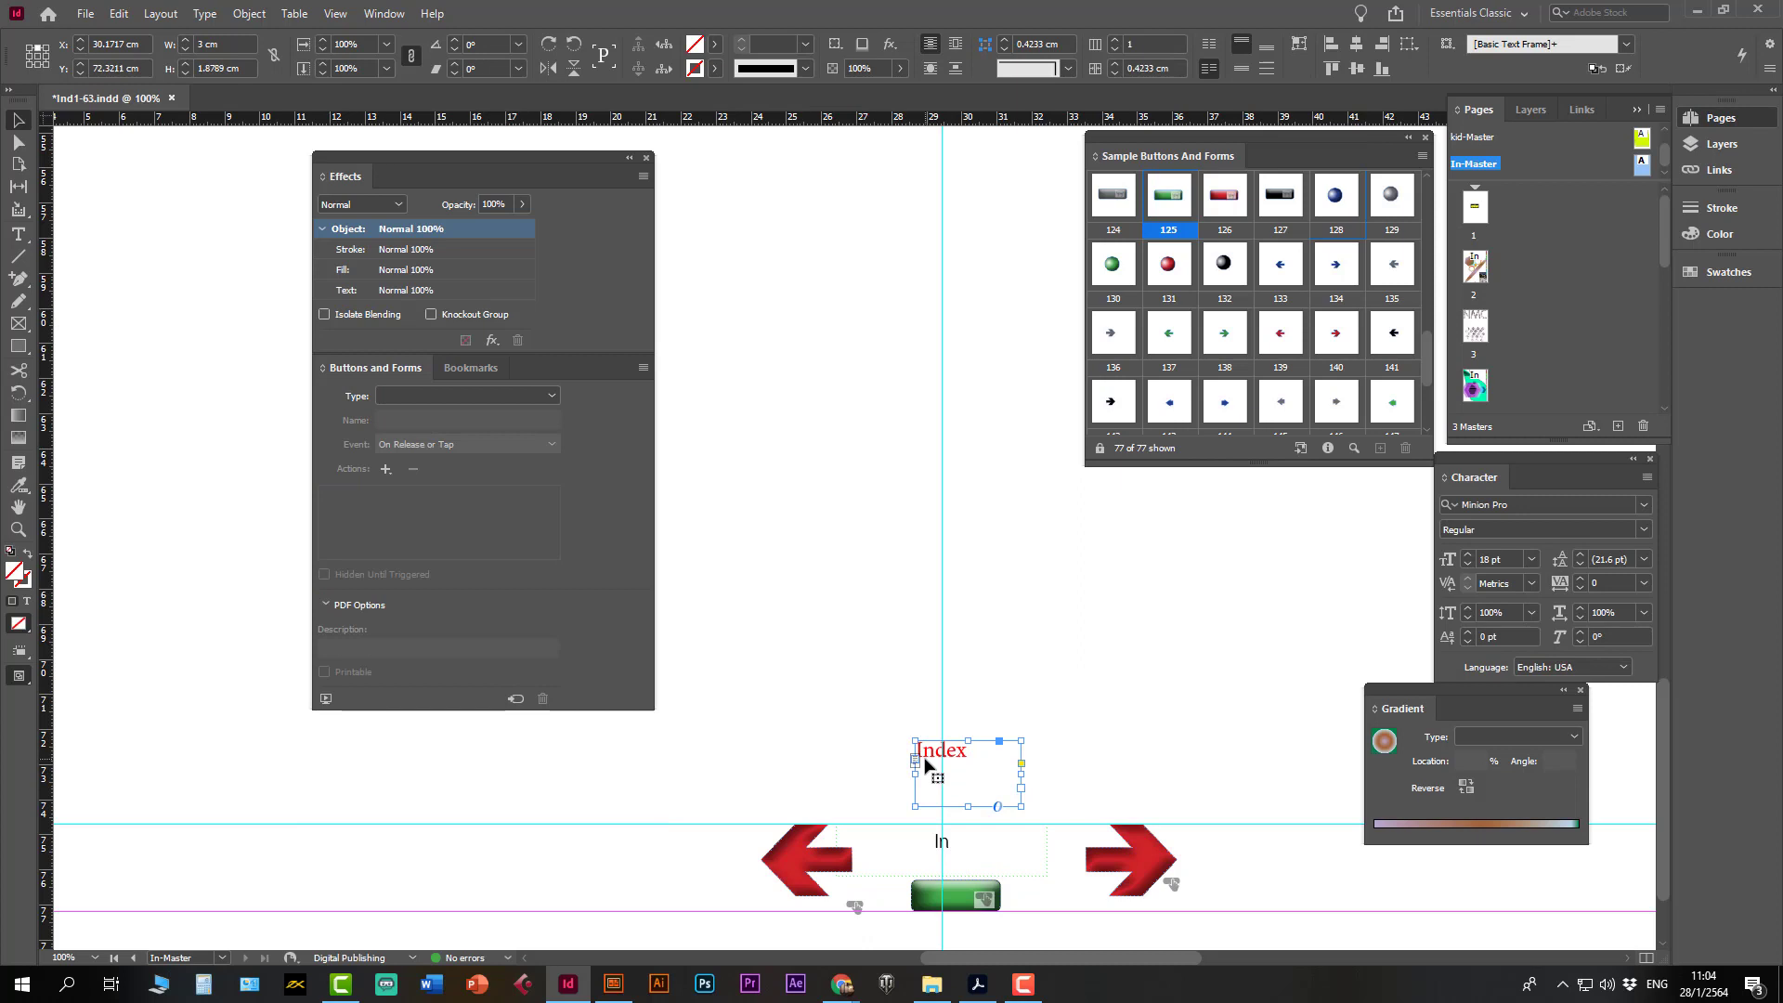
click(859, 871)
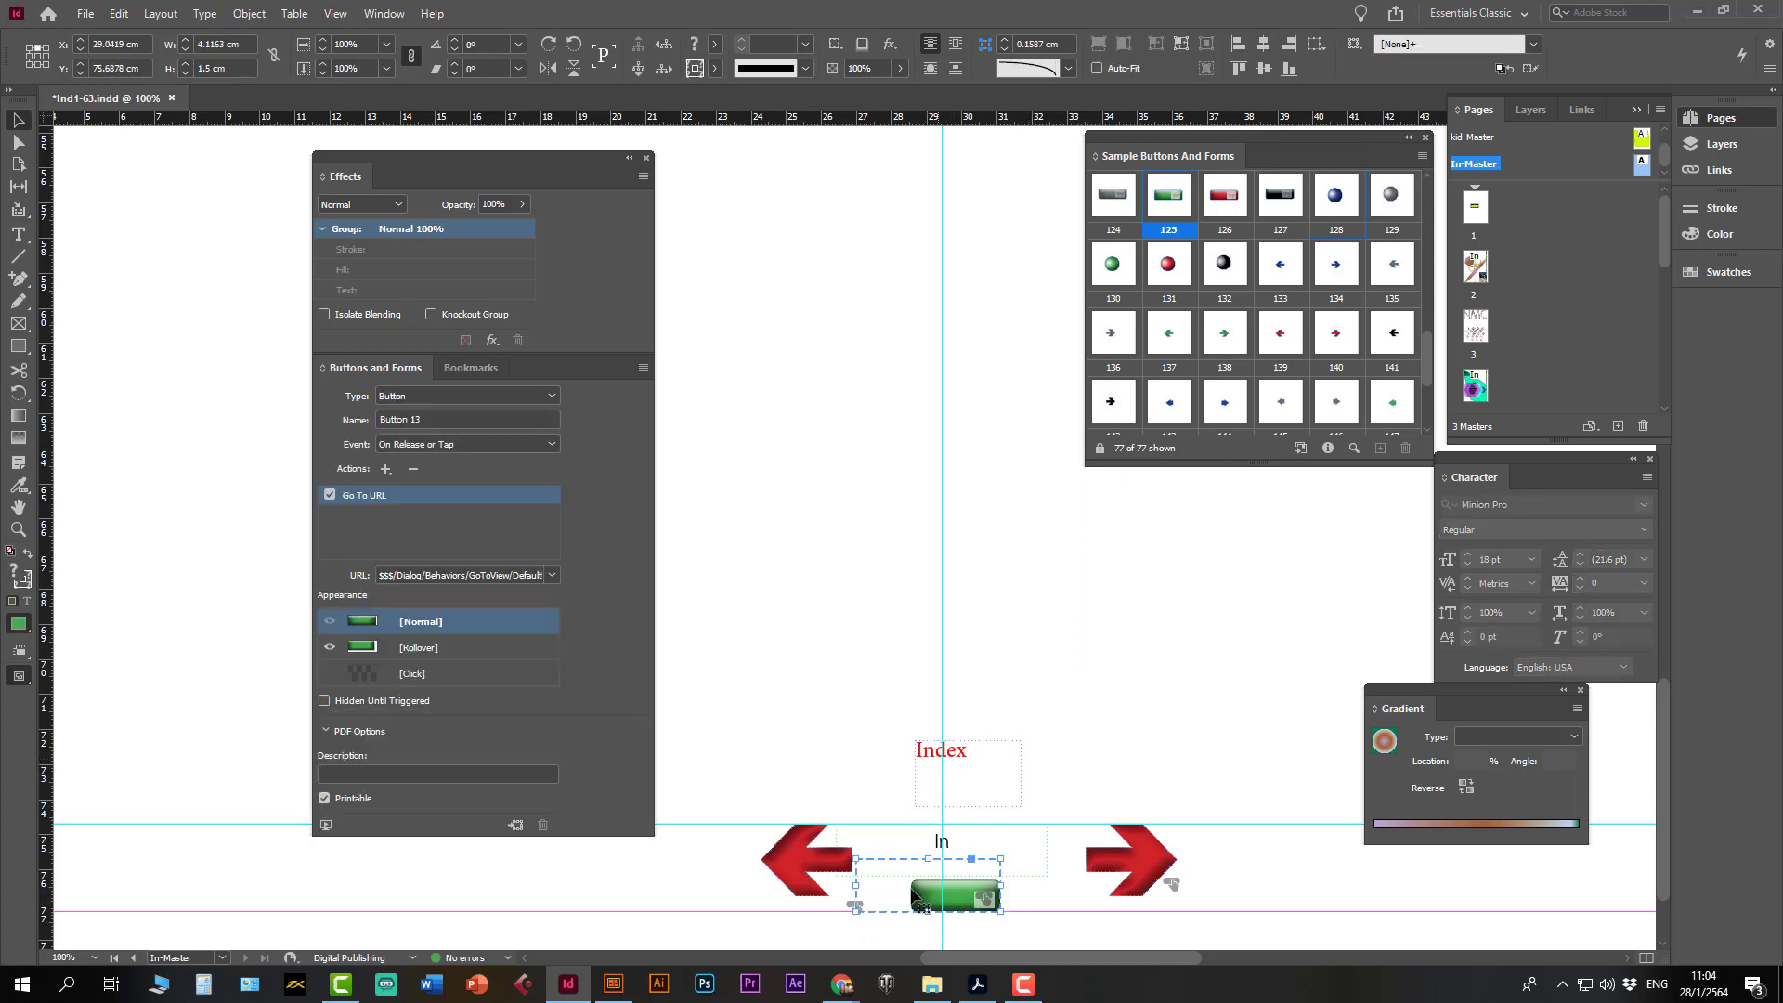
click(440, 650)
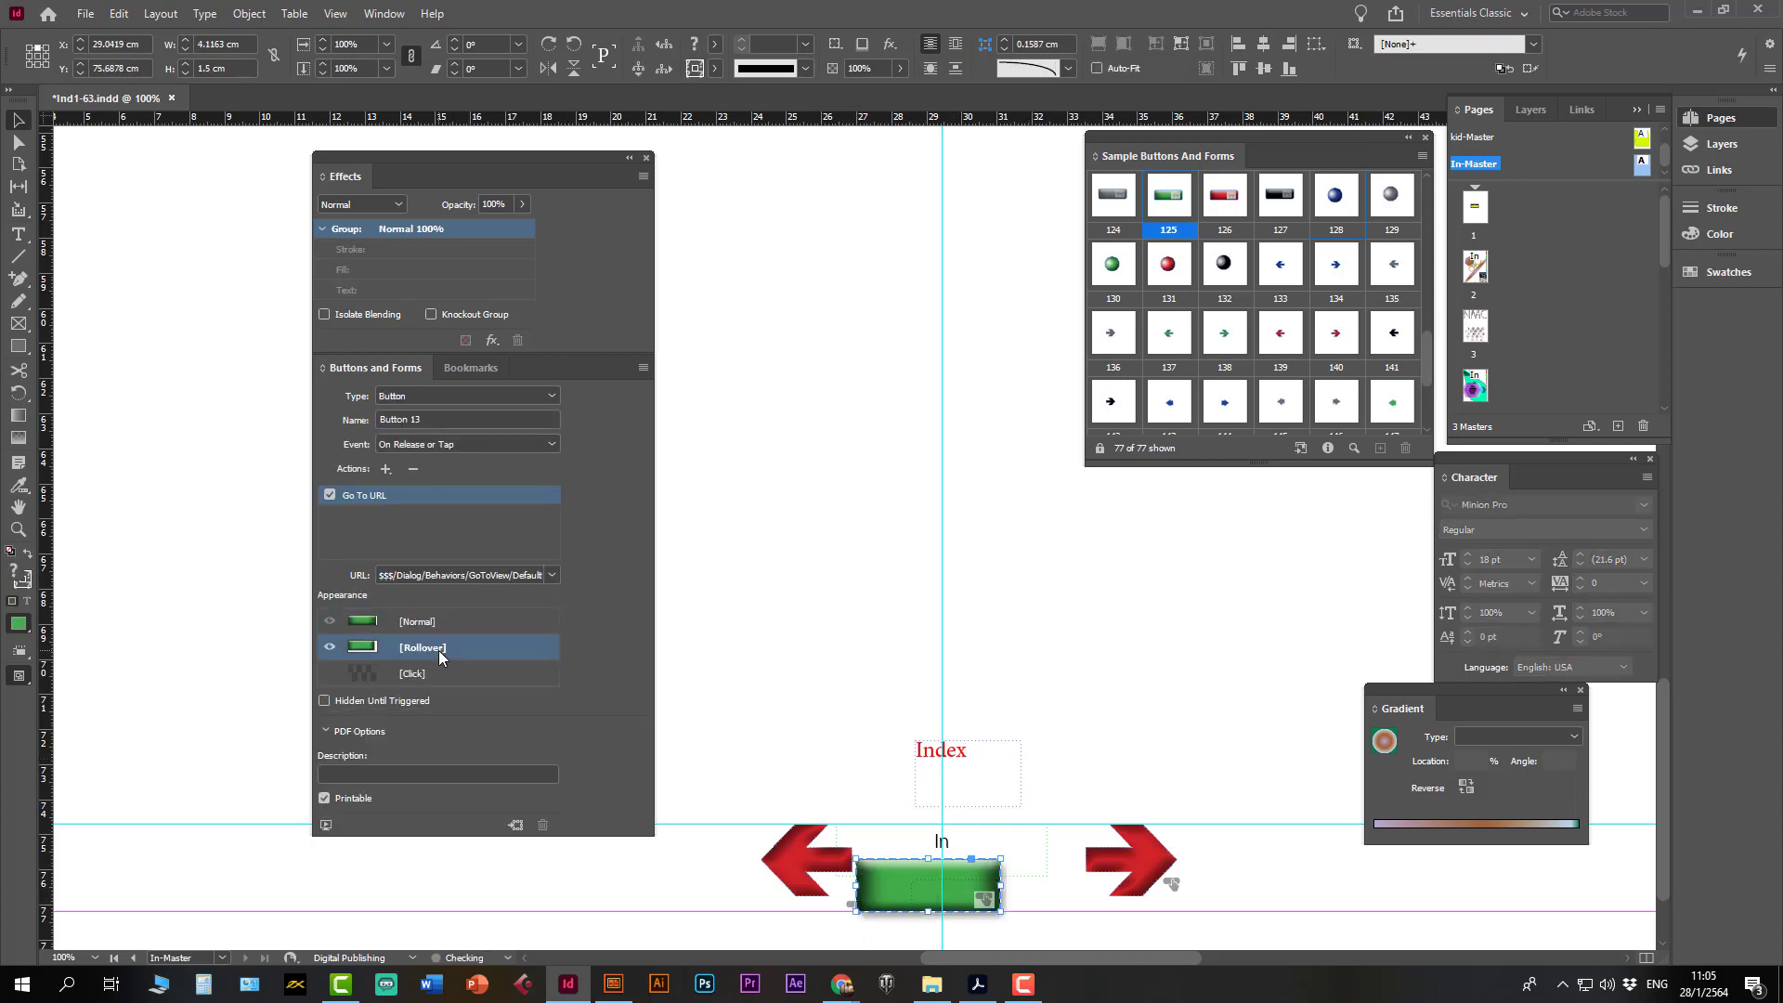
drag(854, 859, 915, 883)
click(119, 13)
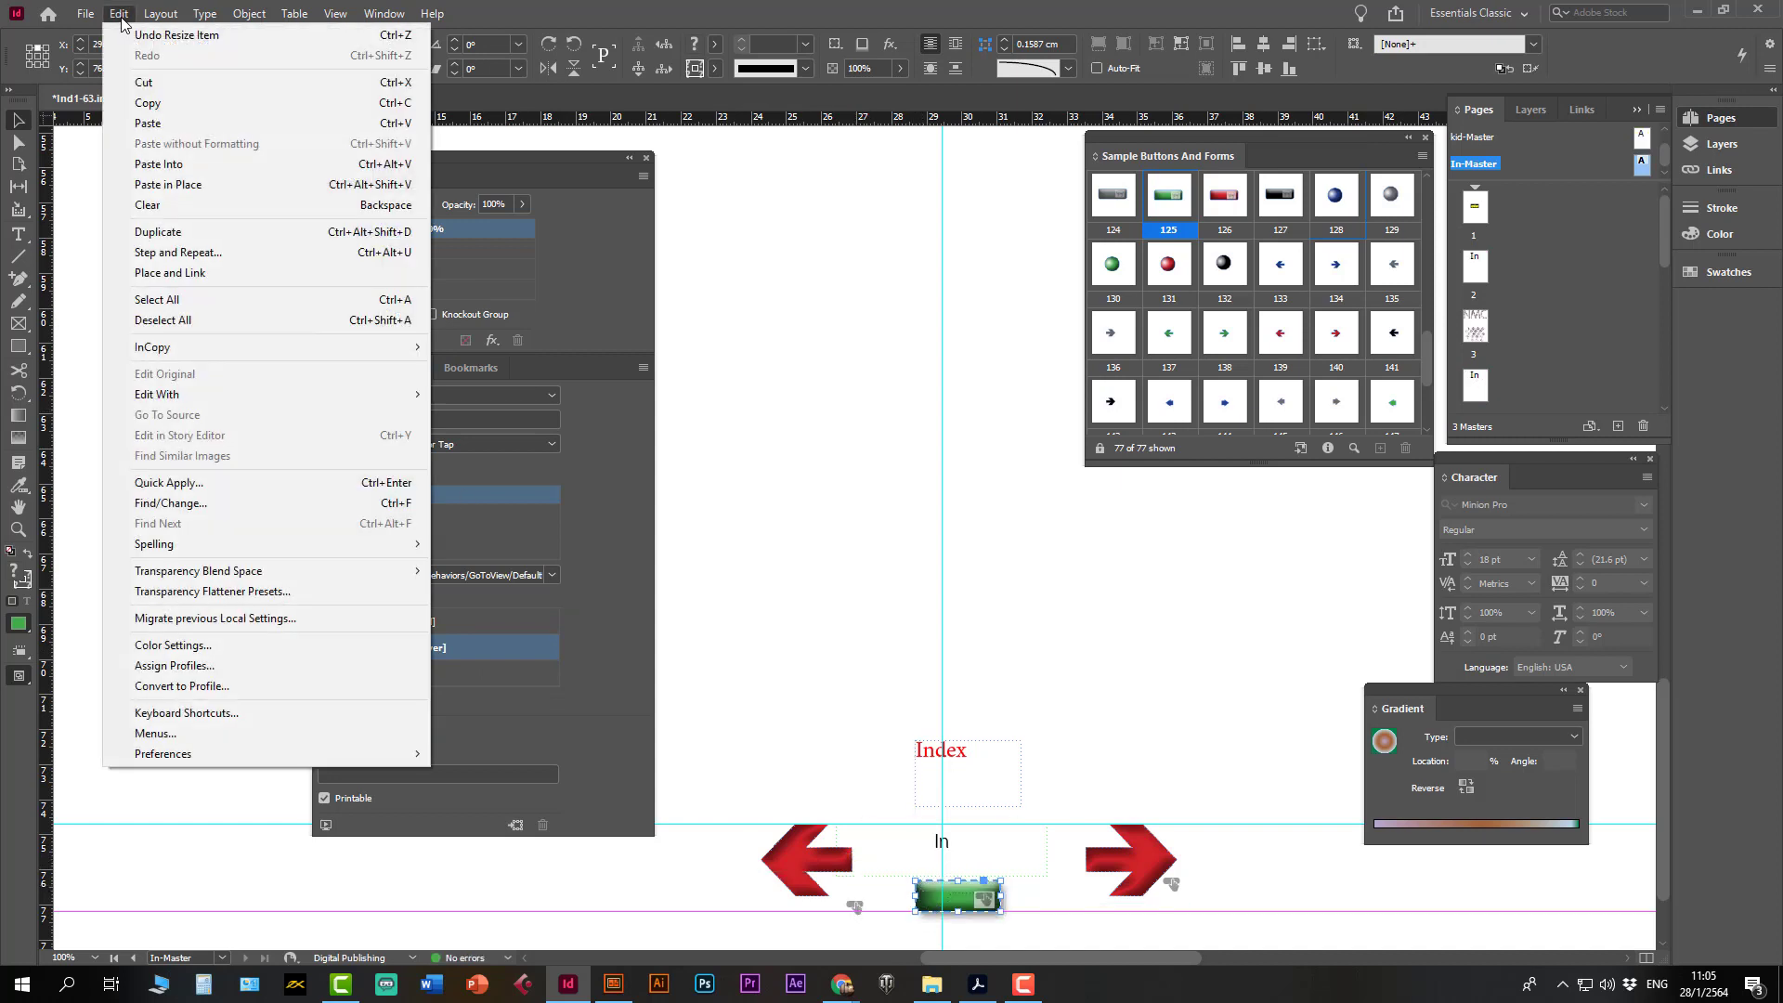
click(169, 164)
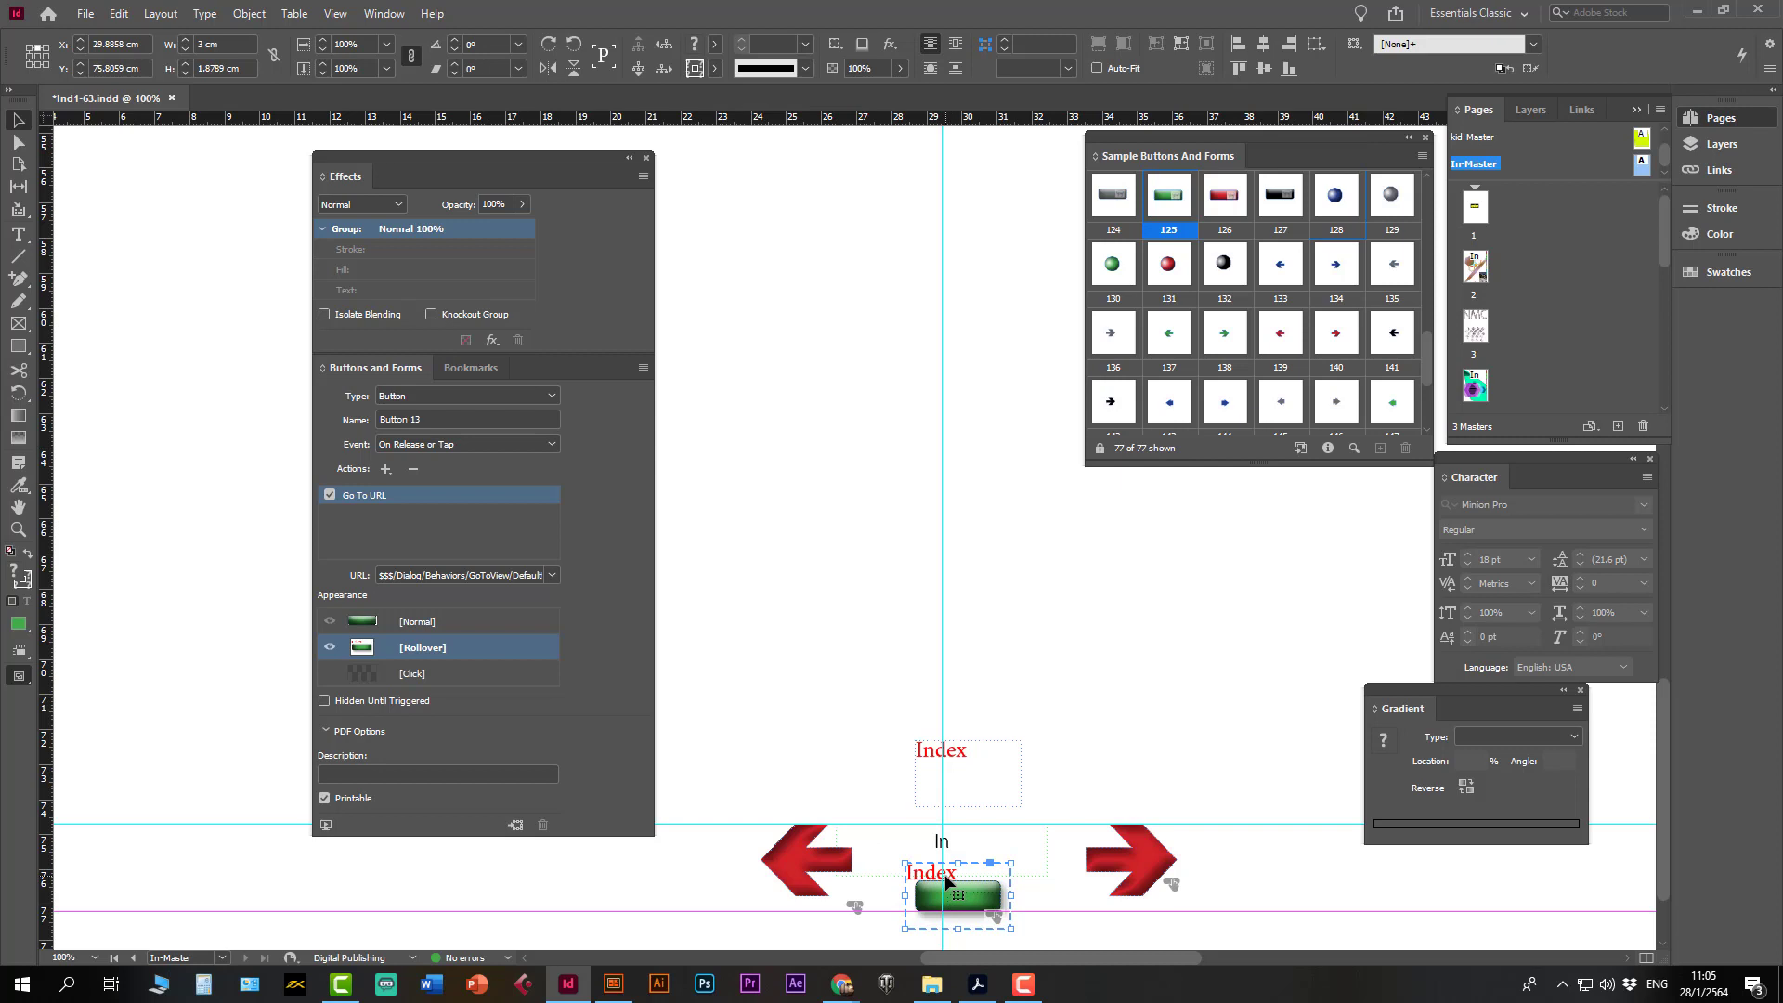
- Reposition the pasted Index text inside the Rollover appearance so it sits over the green shape
drag(946, 881, 957, 893)
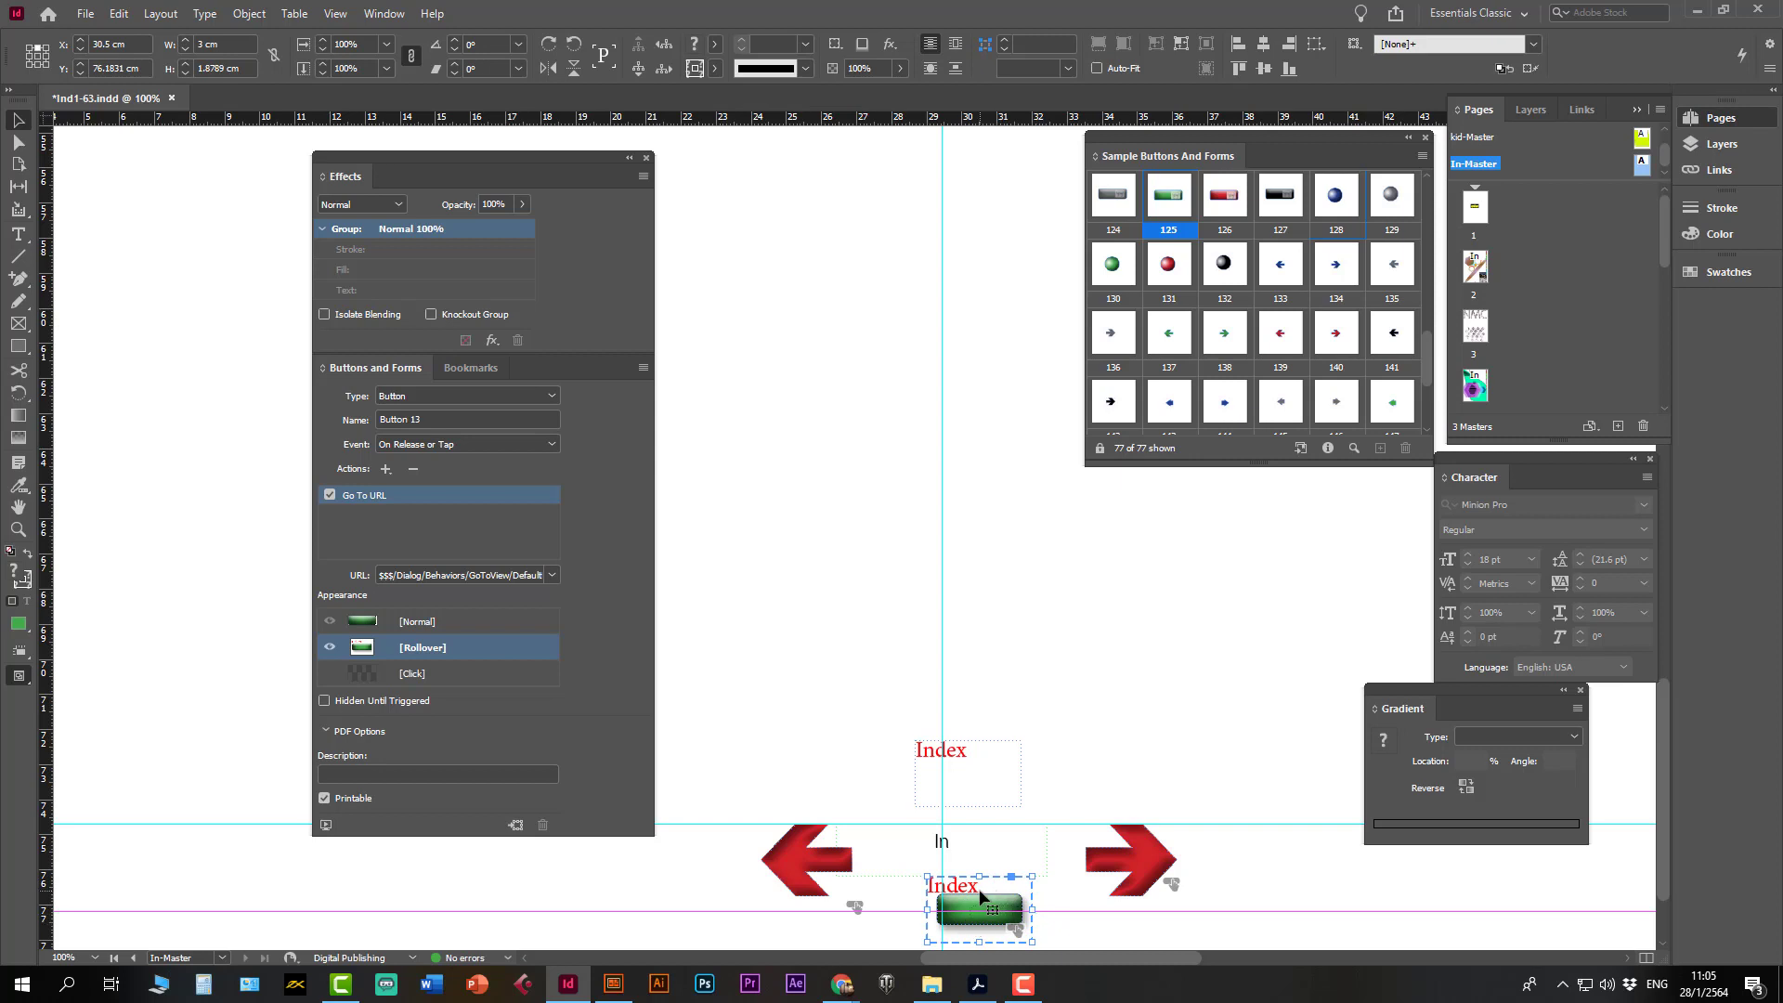
key(ctrl+z)
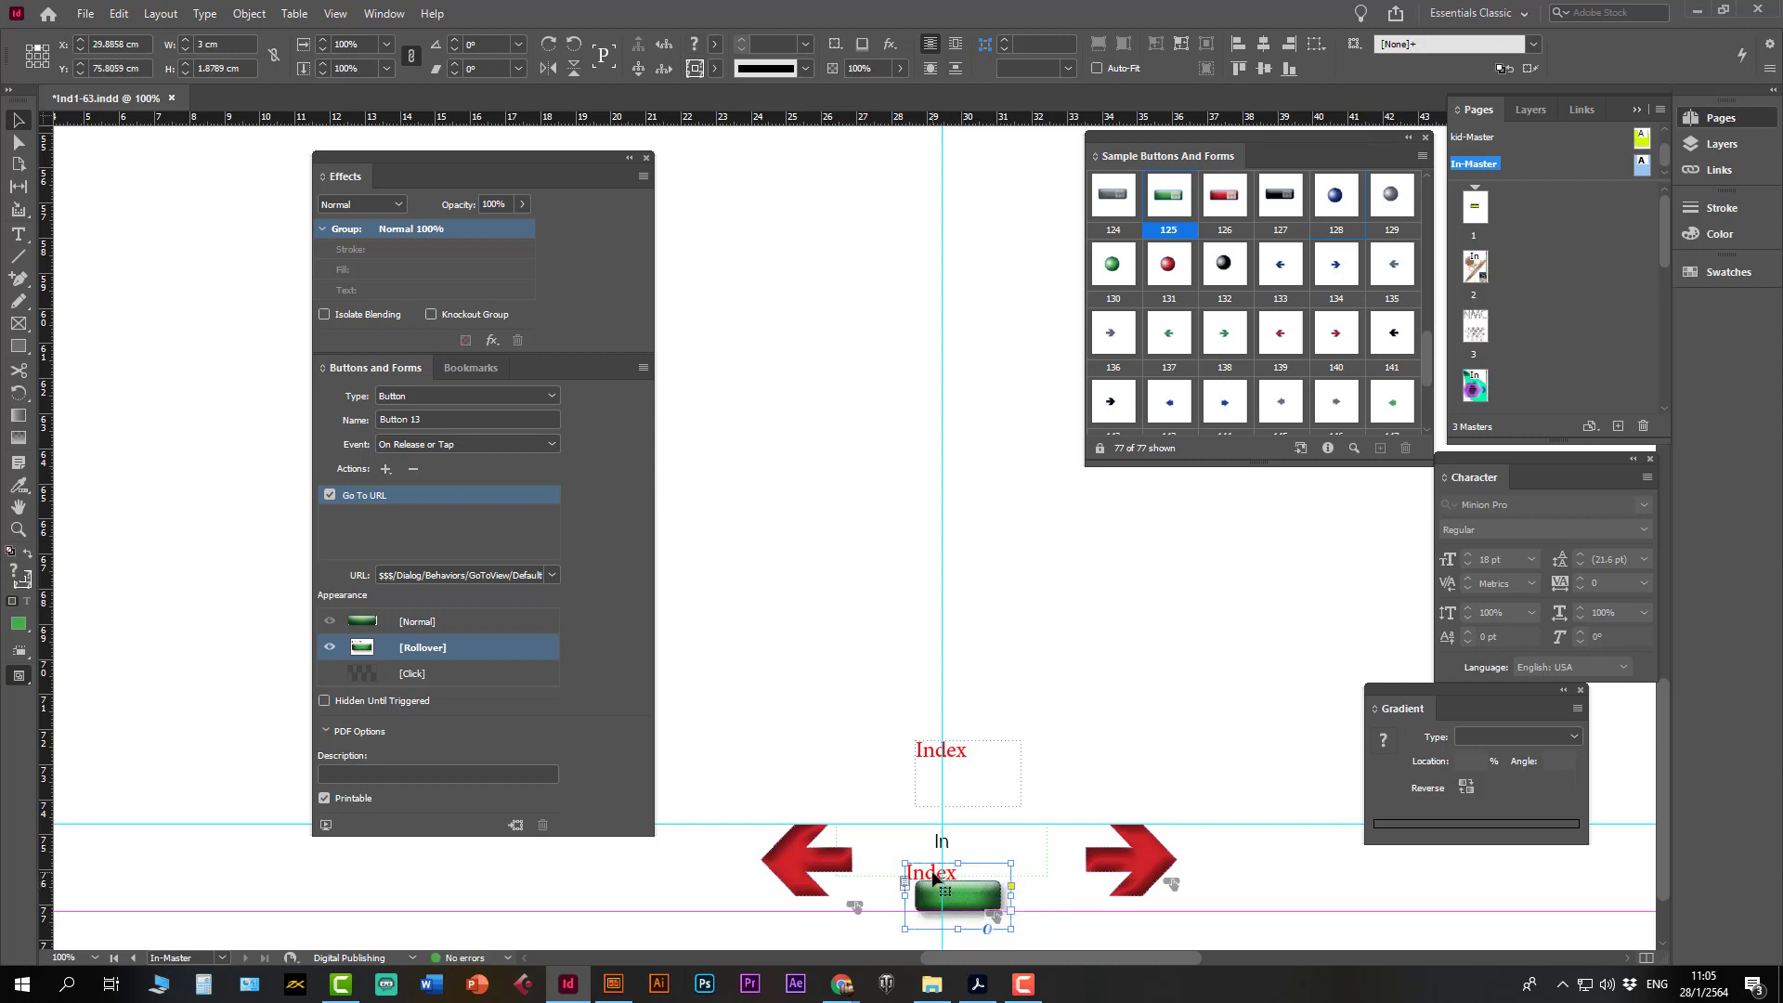
double_click(931, 869)
drag(931, 869, 959, 884)
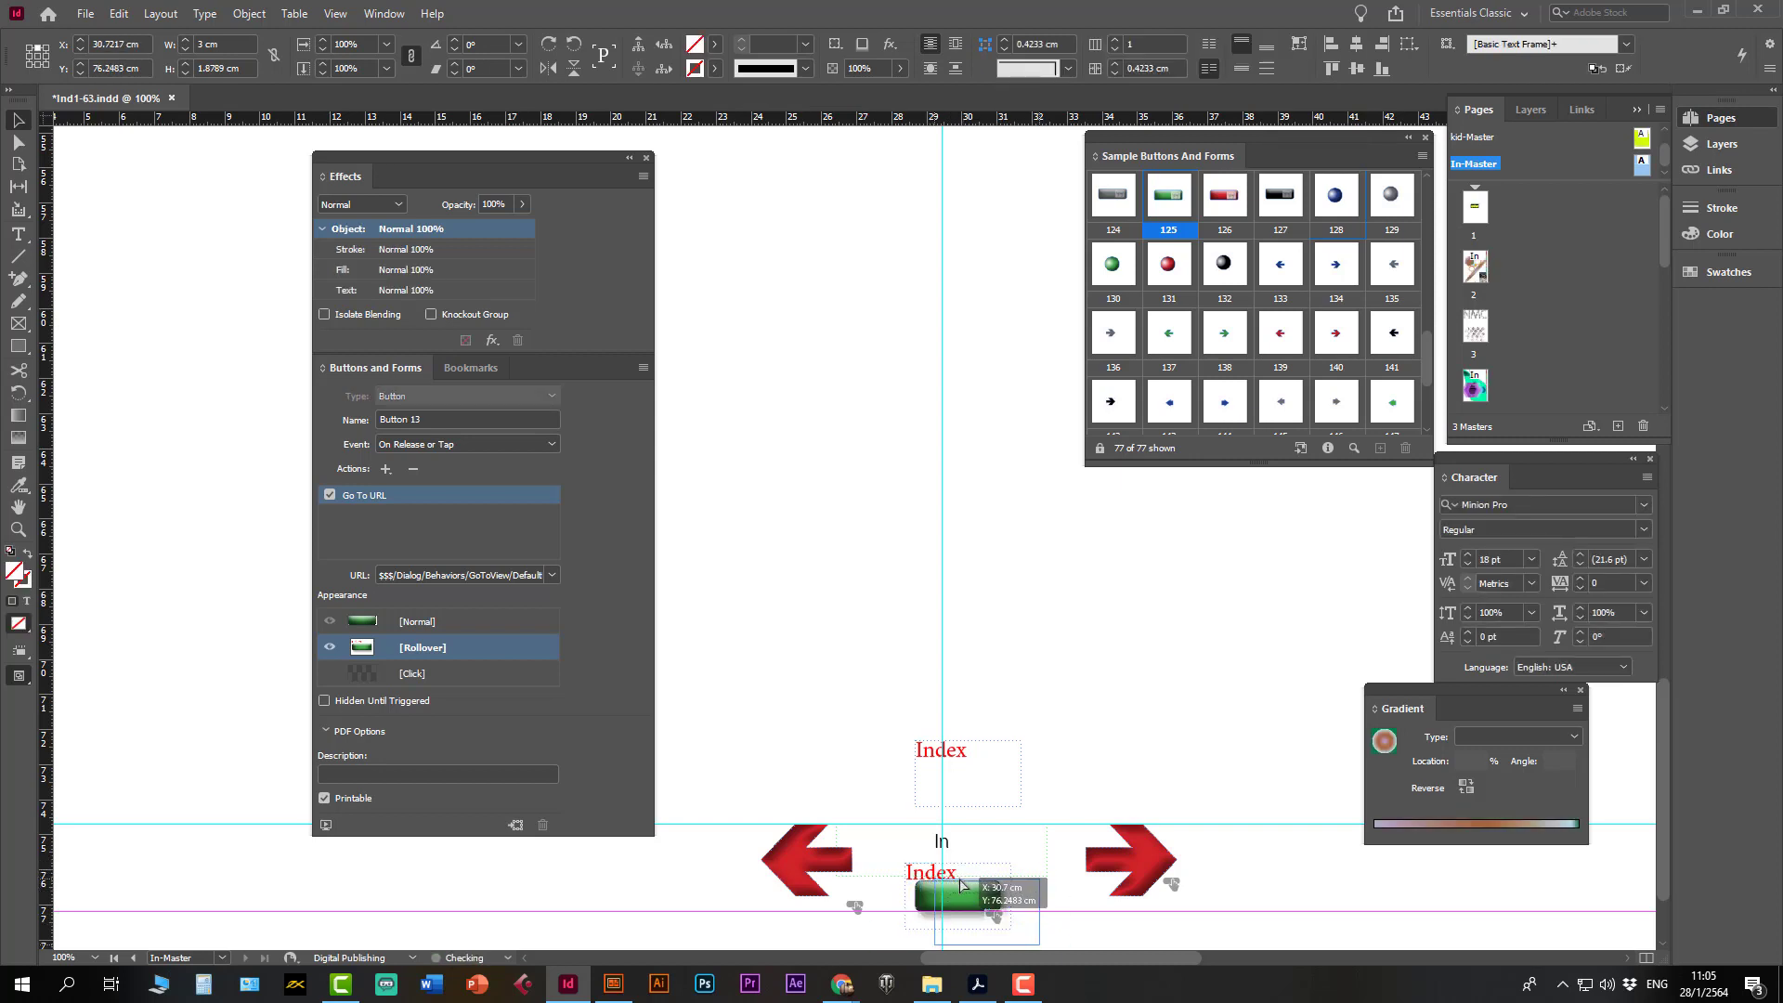
key(ctrl+shift+a)
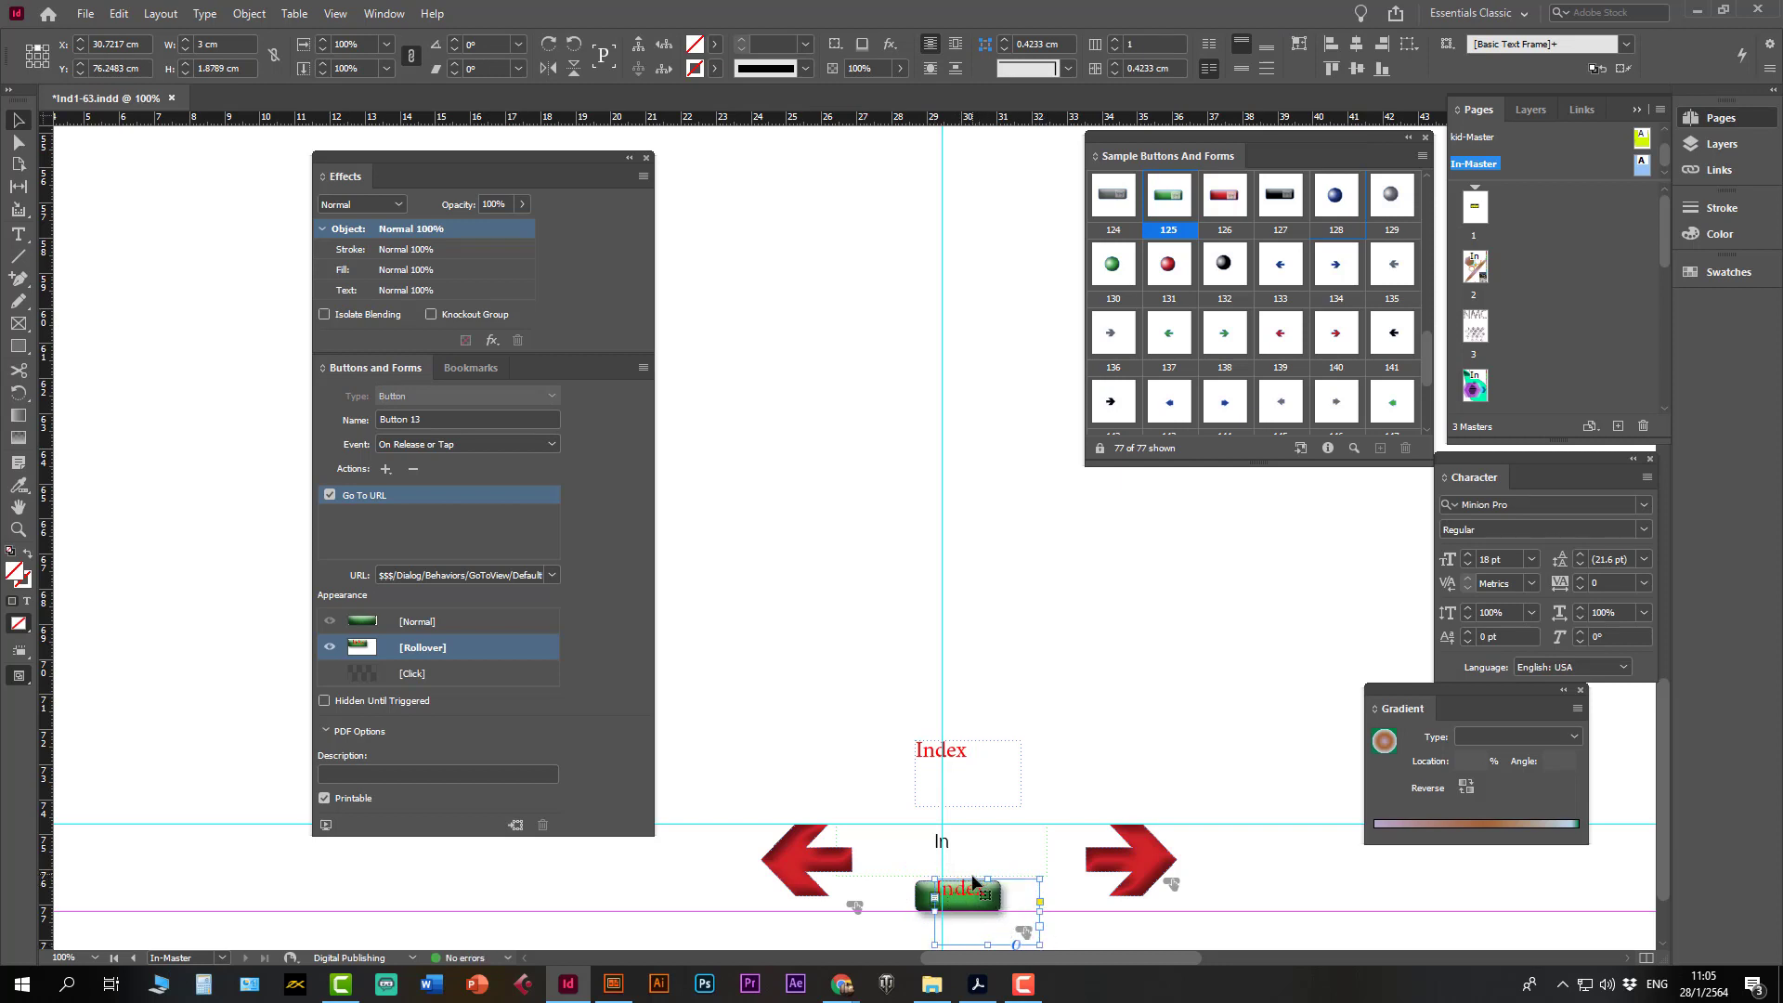
drag(973, 892, 973, 899)
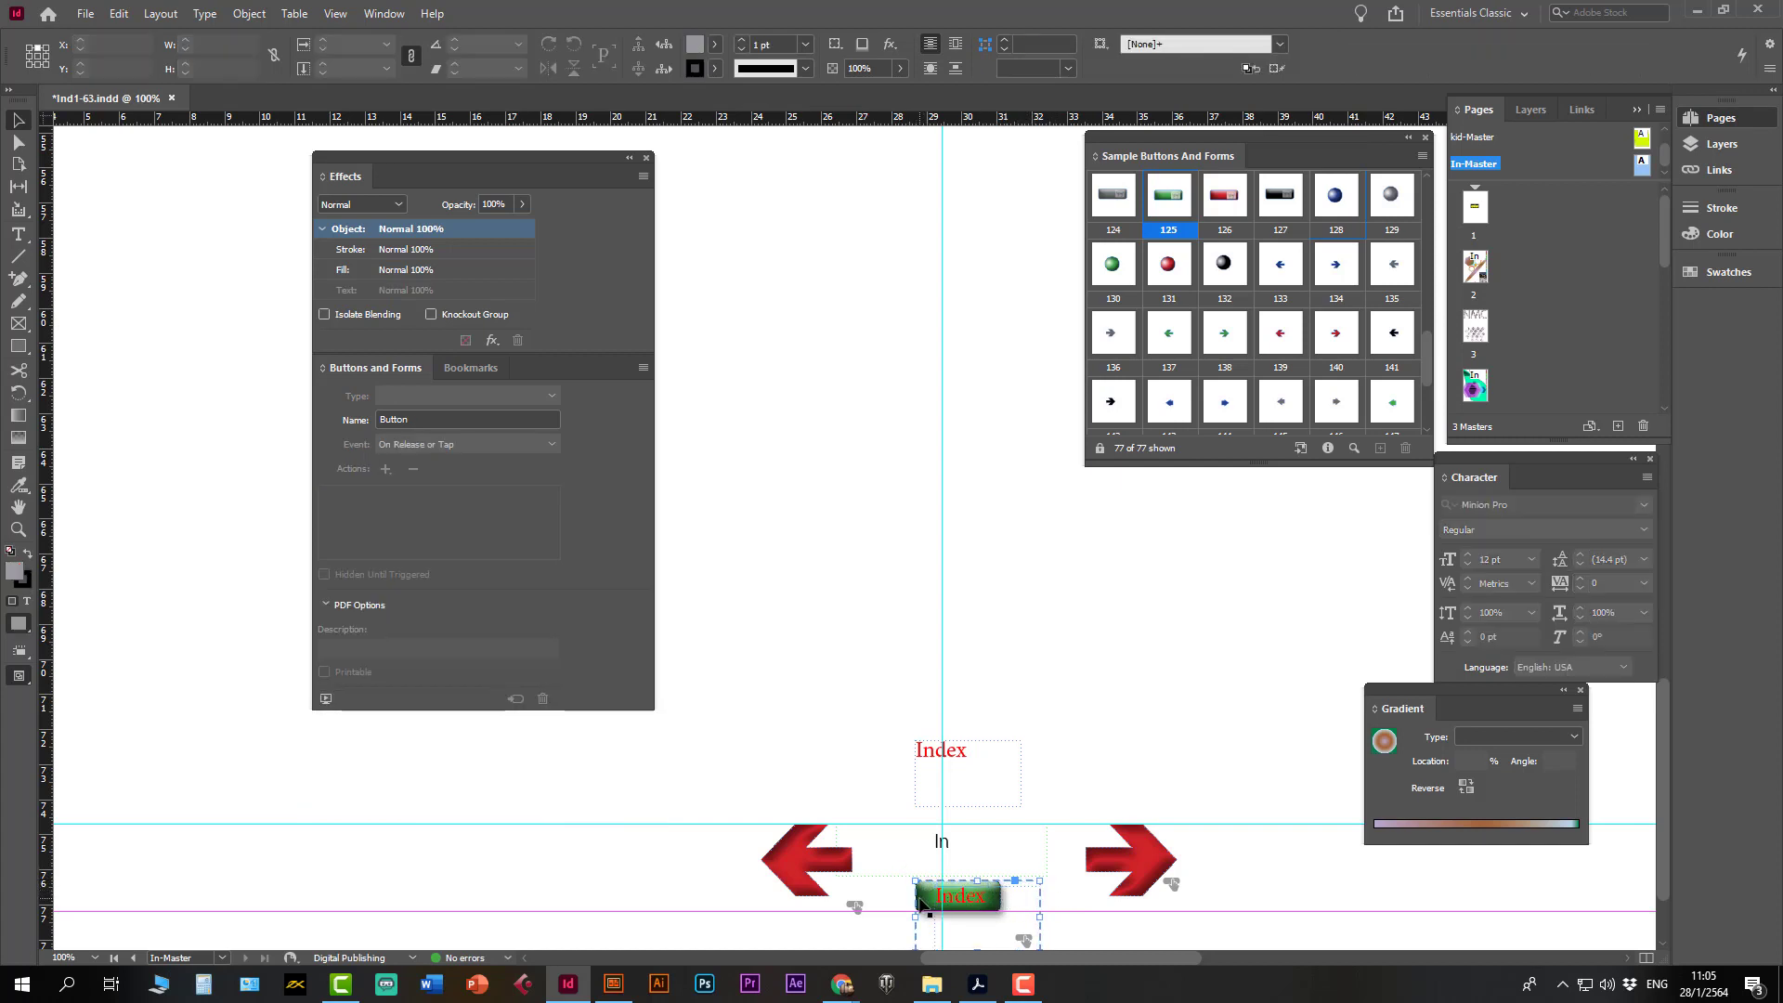
- Compare the button's two appearances and enlarge the Normal shape to about 2.8 by 0.99 cm, centered on the vertical guide
click(940, 909)
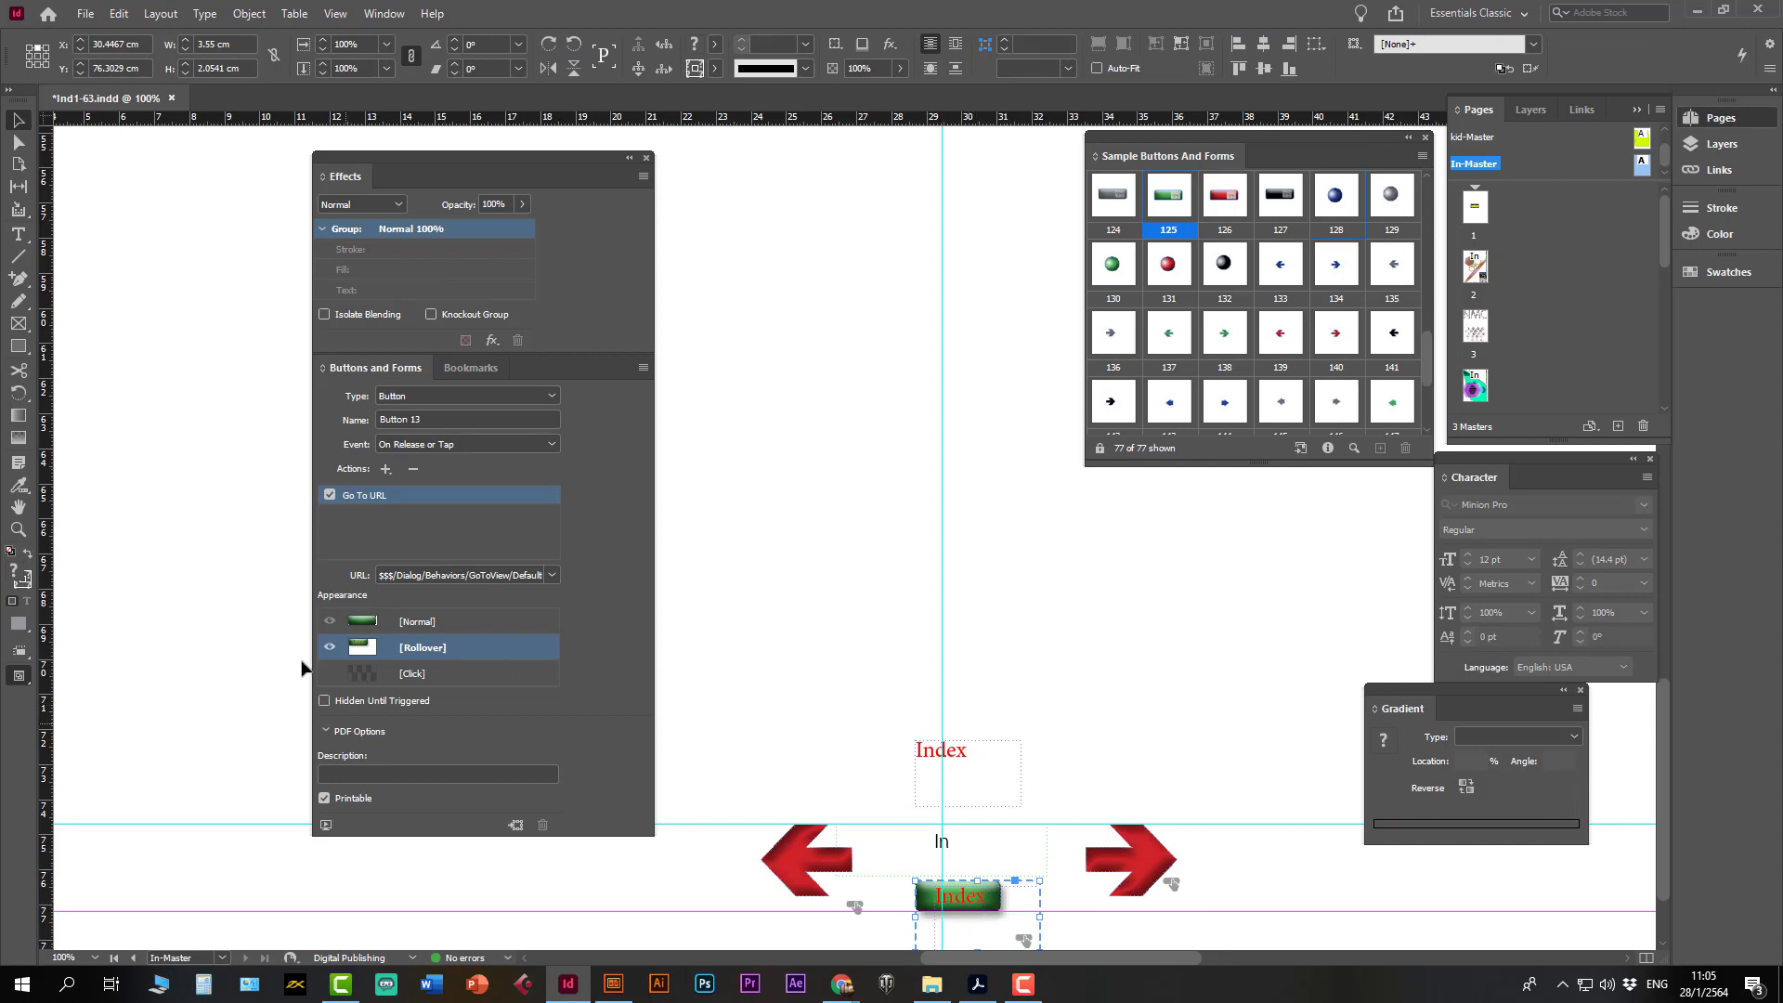
click(421, 621)
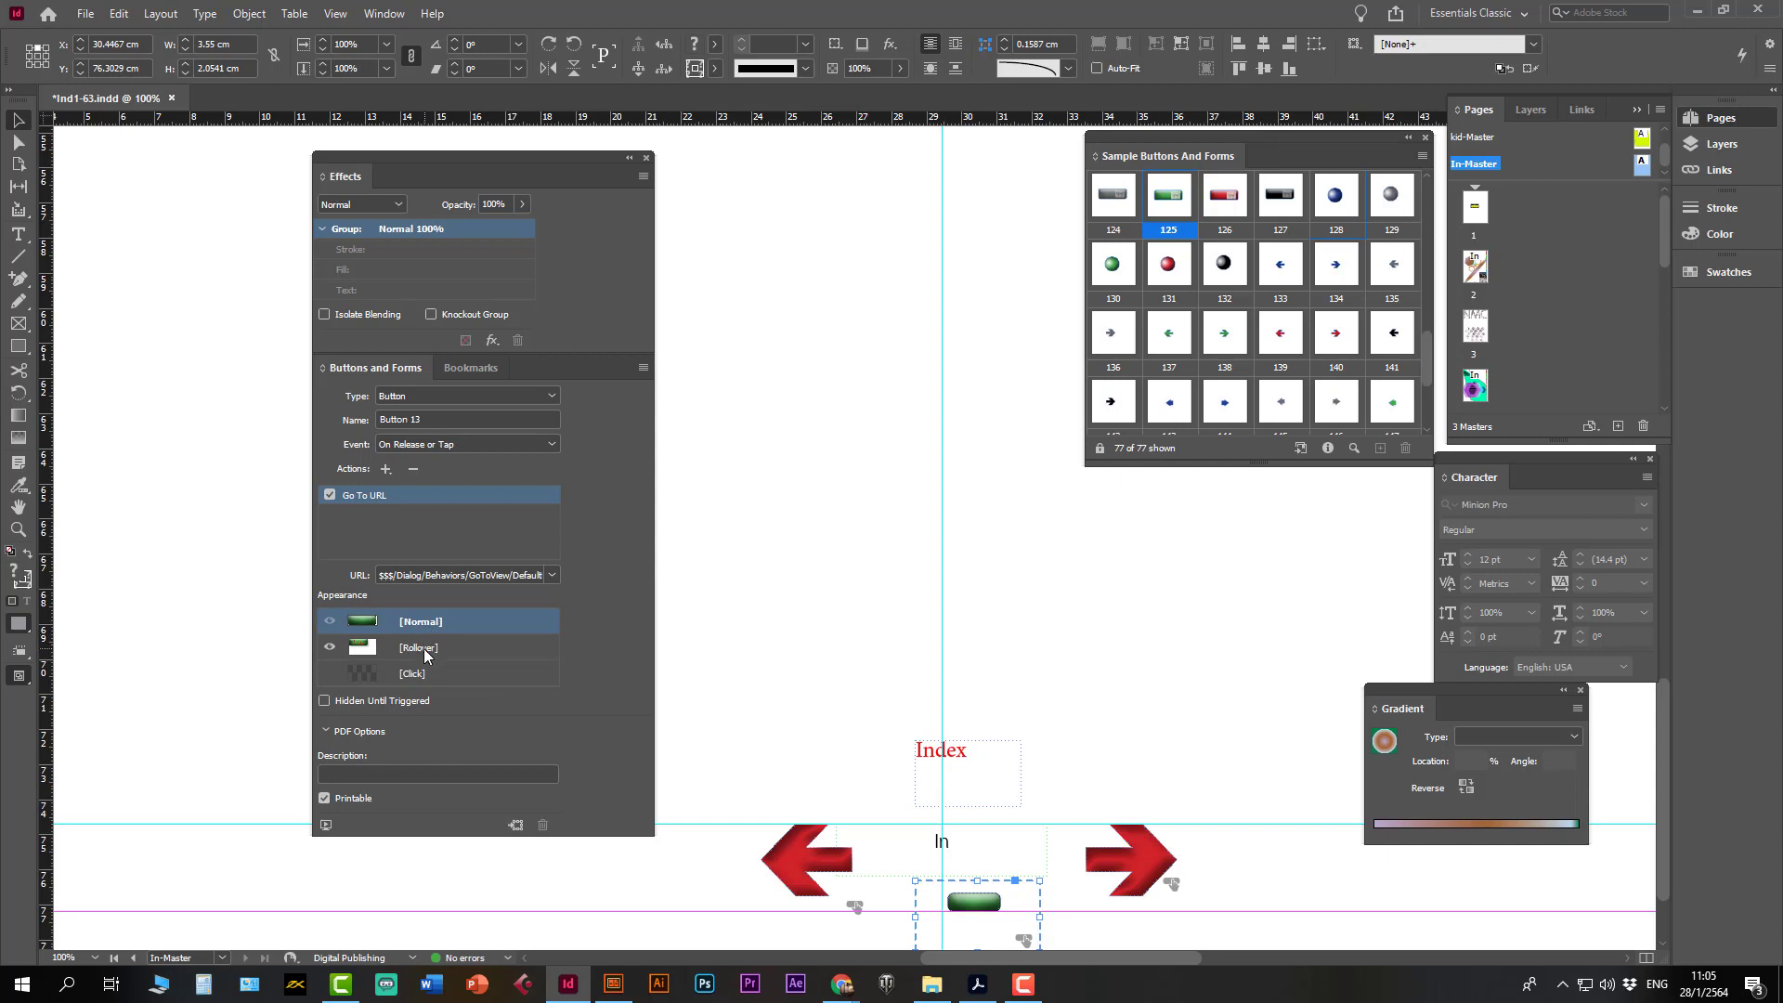
click(423, 648)
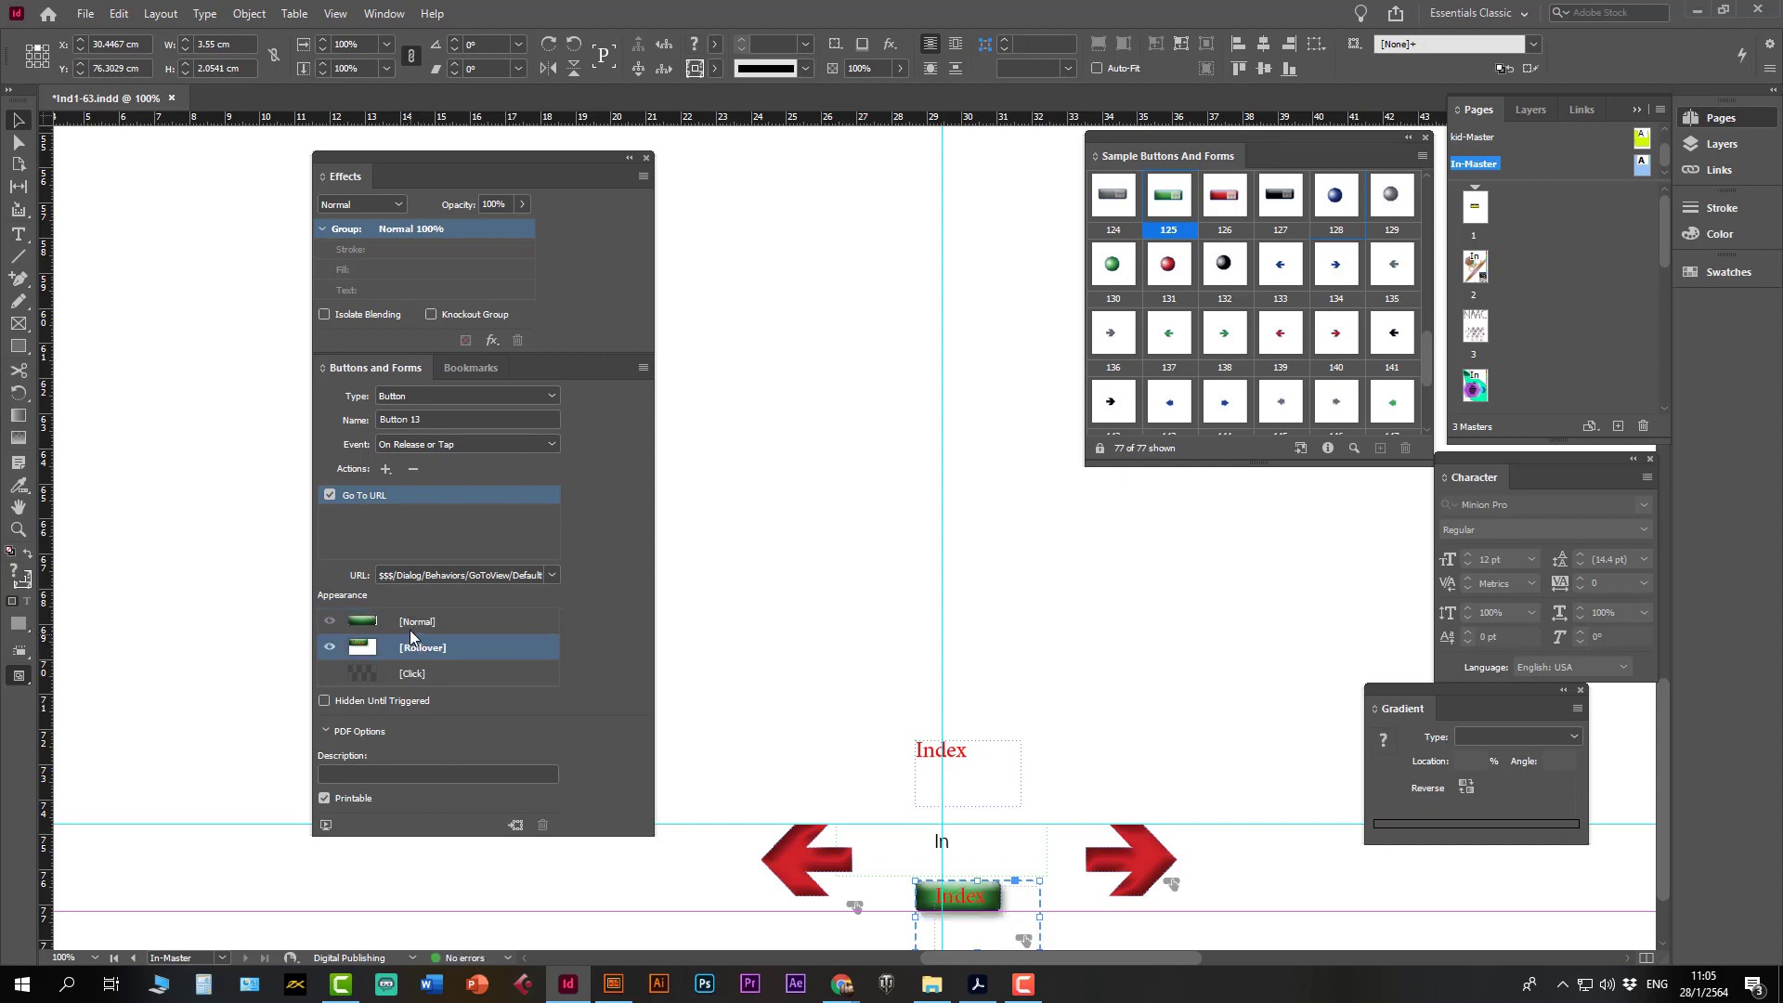
click(409, 624)
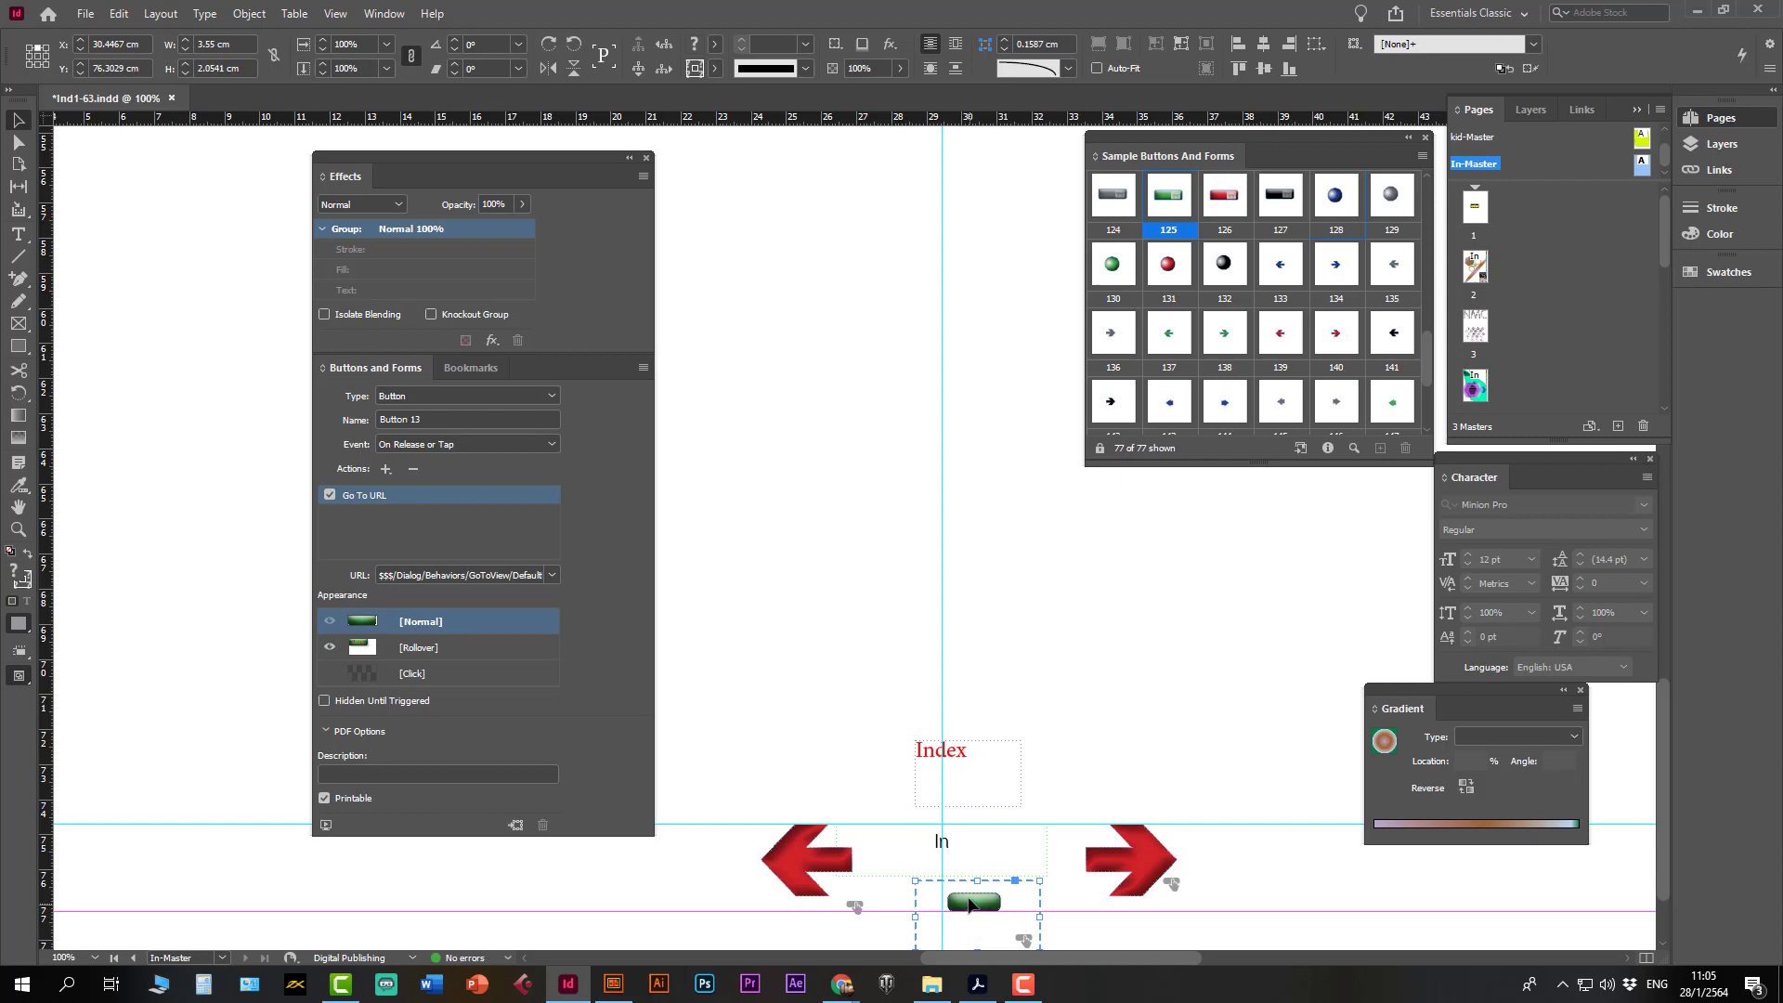
drag(968, 904, 960, 885)
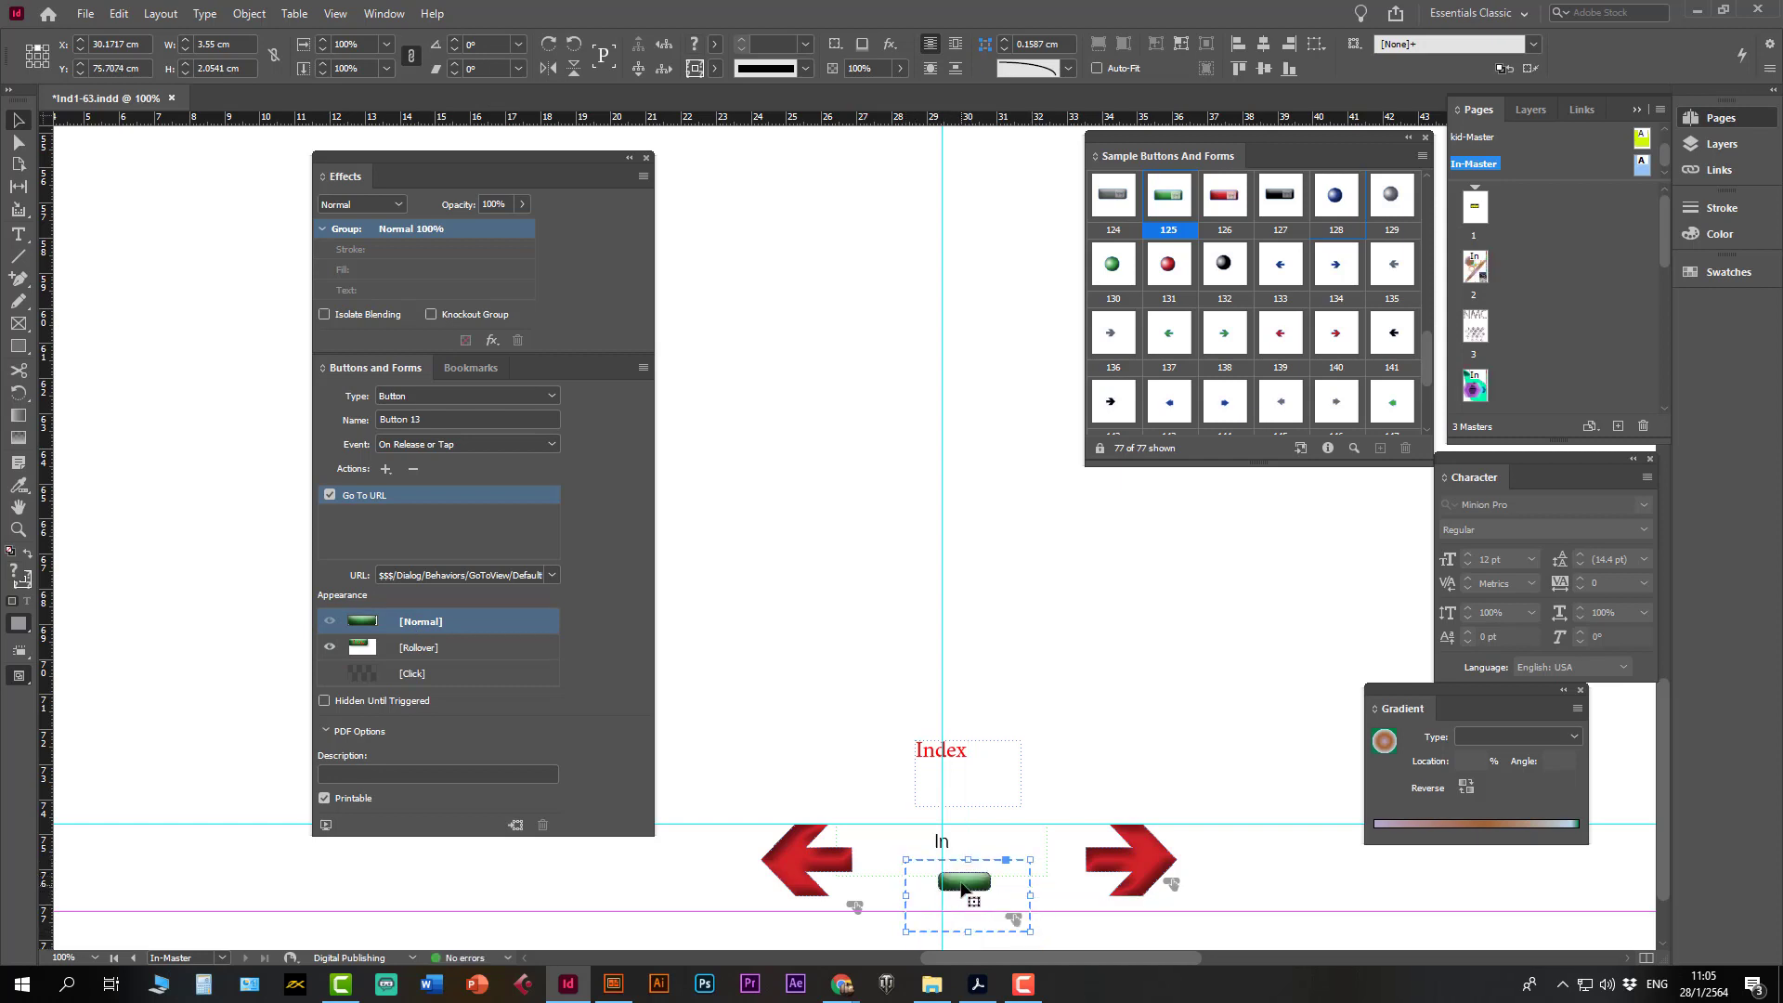
double_click(962, 890)
drag(932, 869, 891, 853)
drag(971, 896, 963, 912)
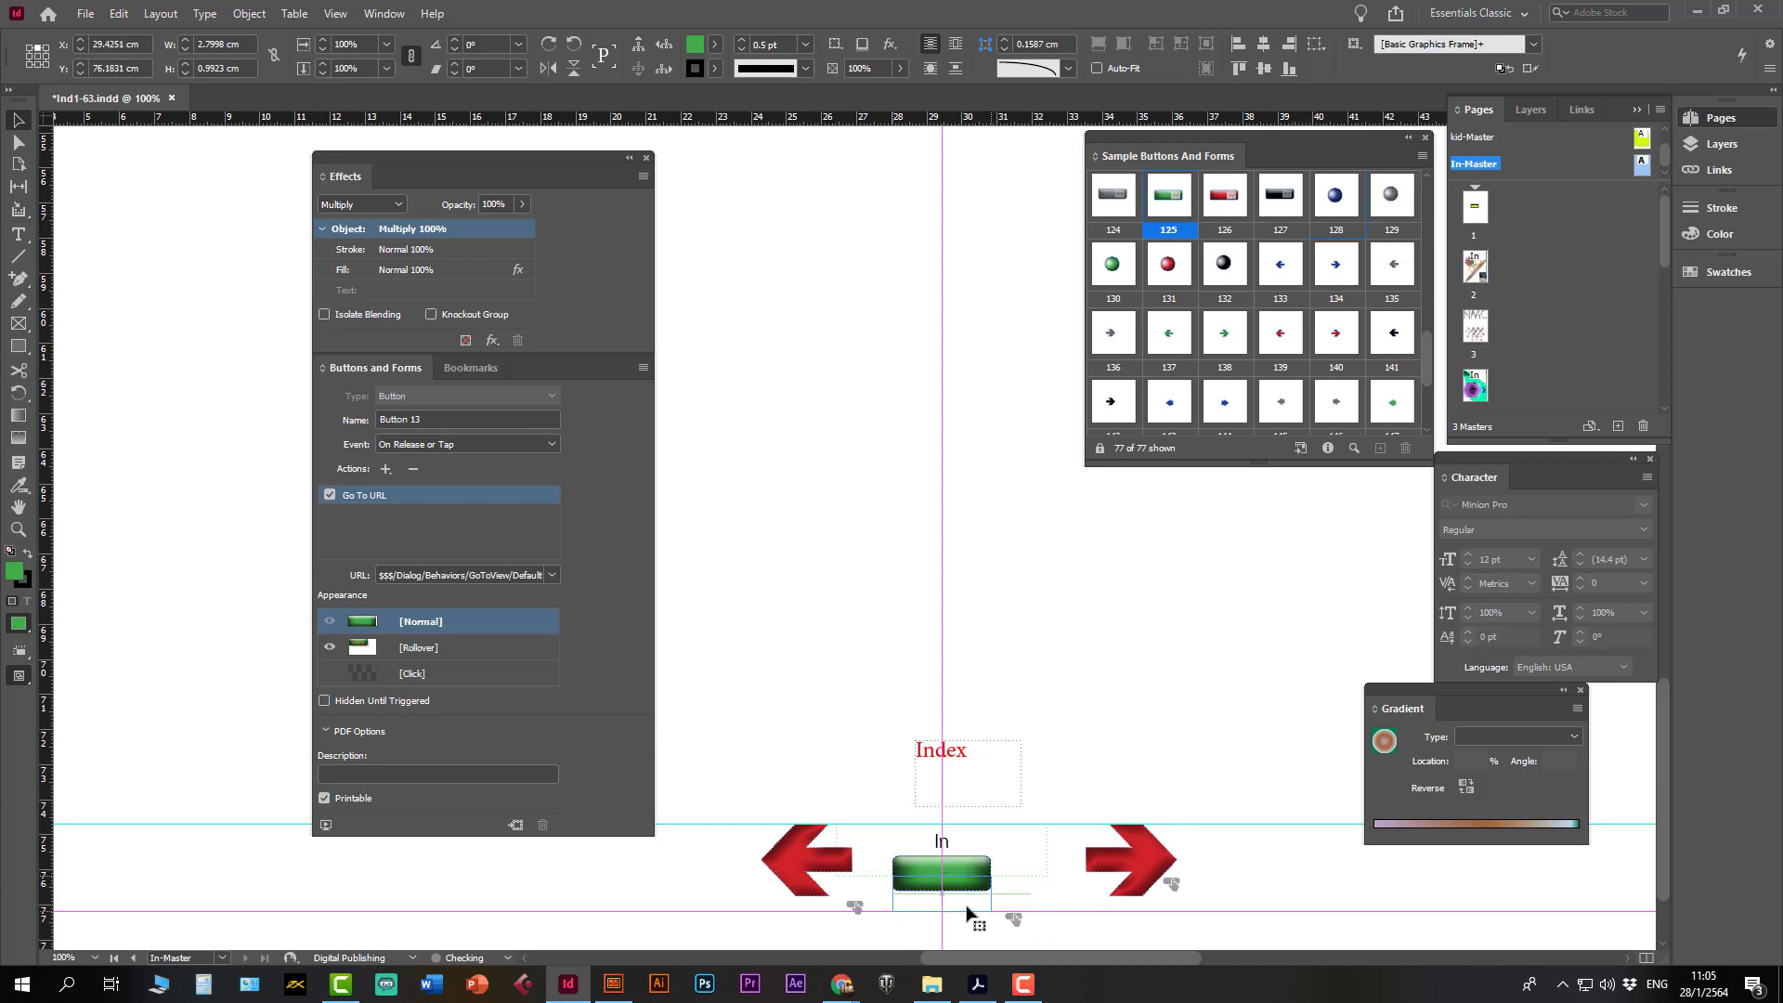
- Move the whole button down about 0.4 cm, then recenter its Normal shape on the guide and resize it to about 2.35 by 0.83 cm
click(408, 653)
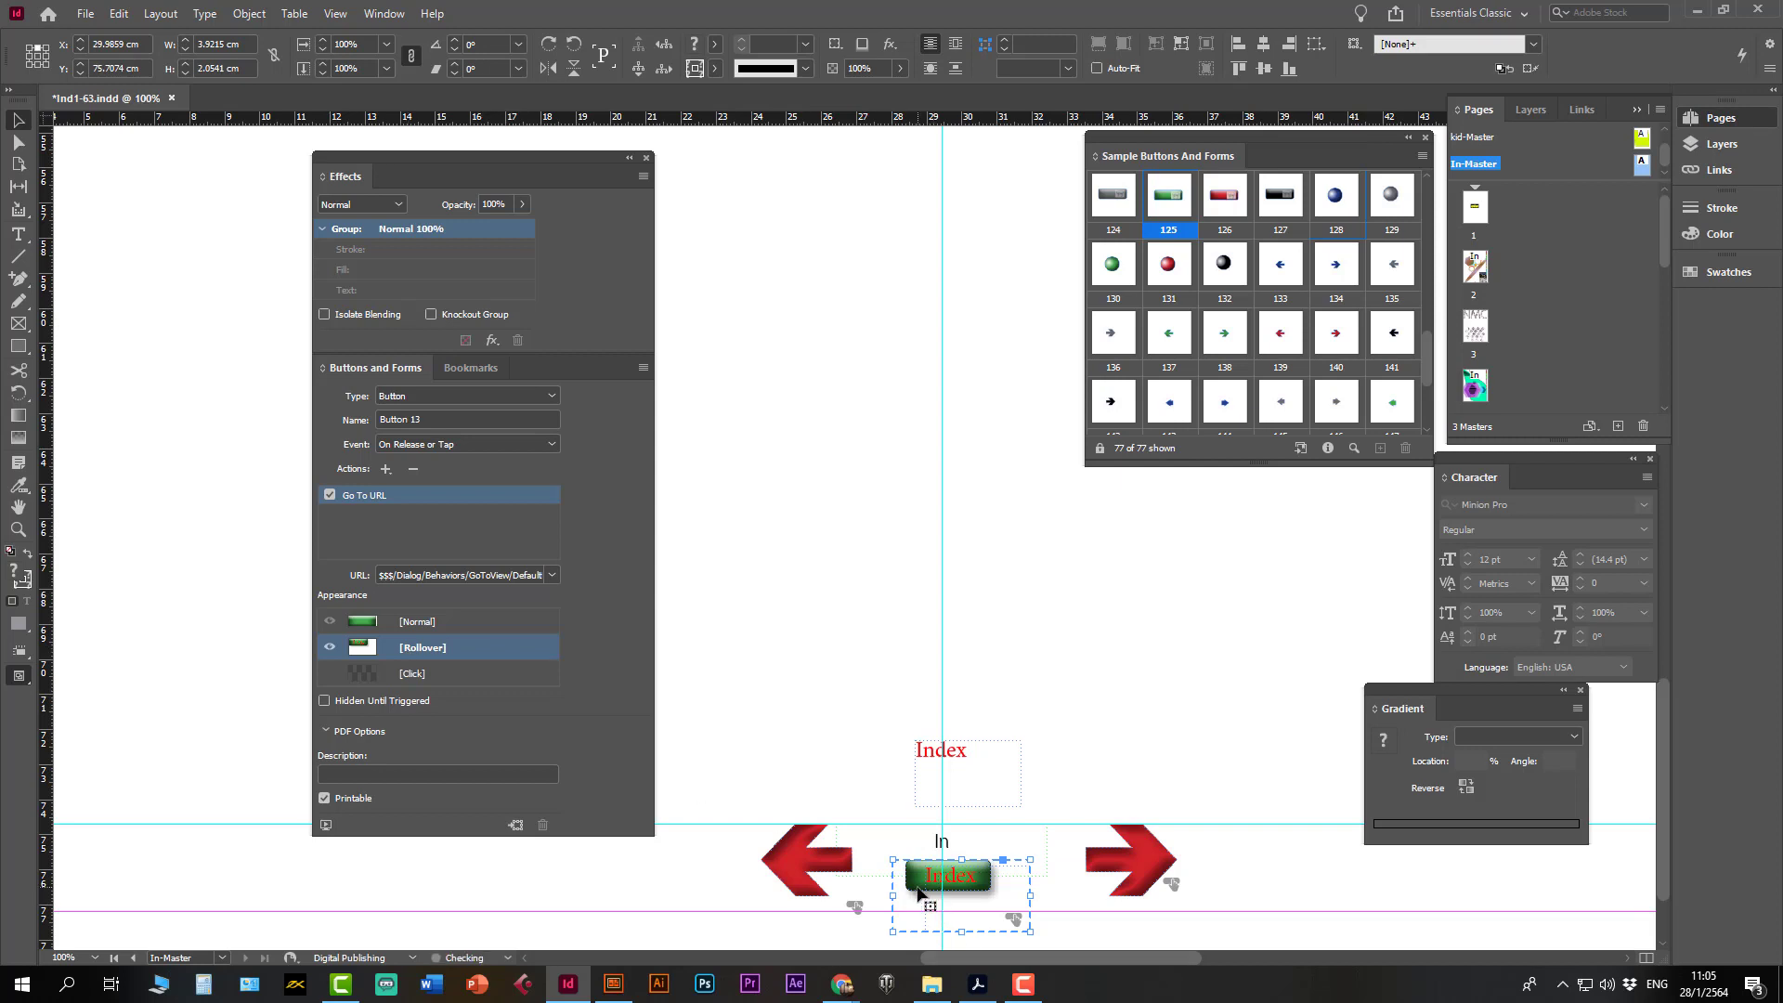
drag(916, 892, 911, 909)
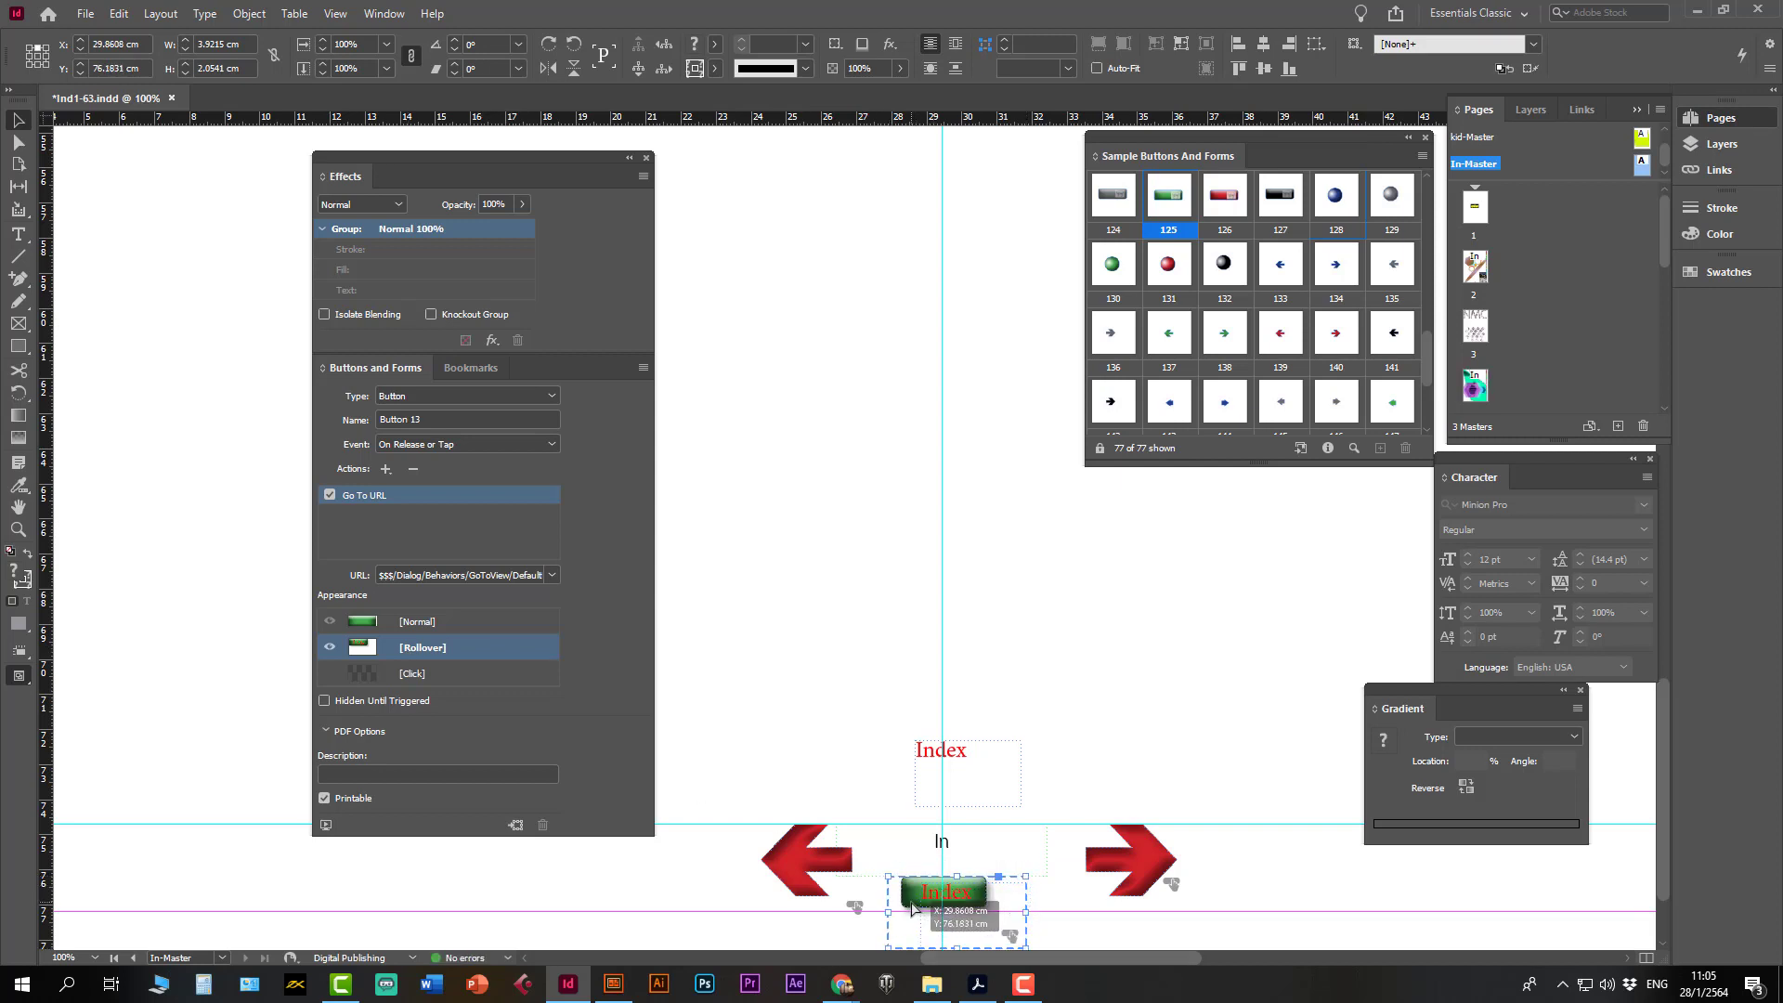
click(406, 624)
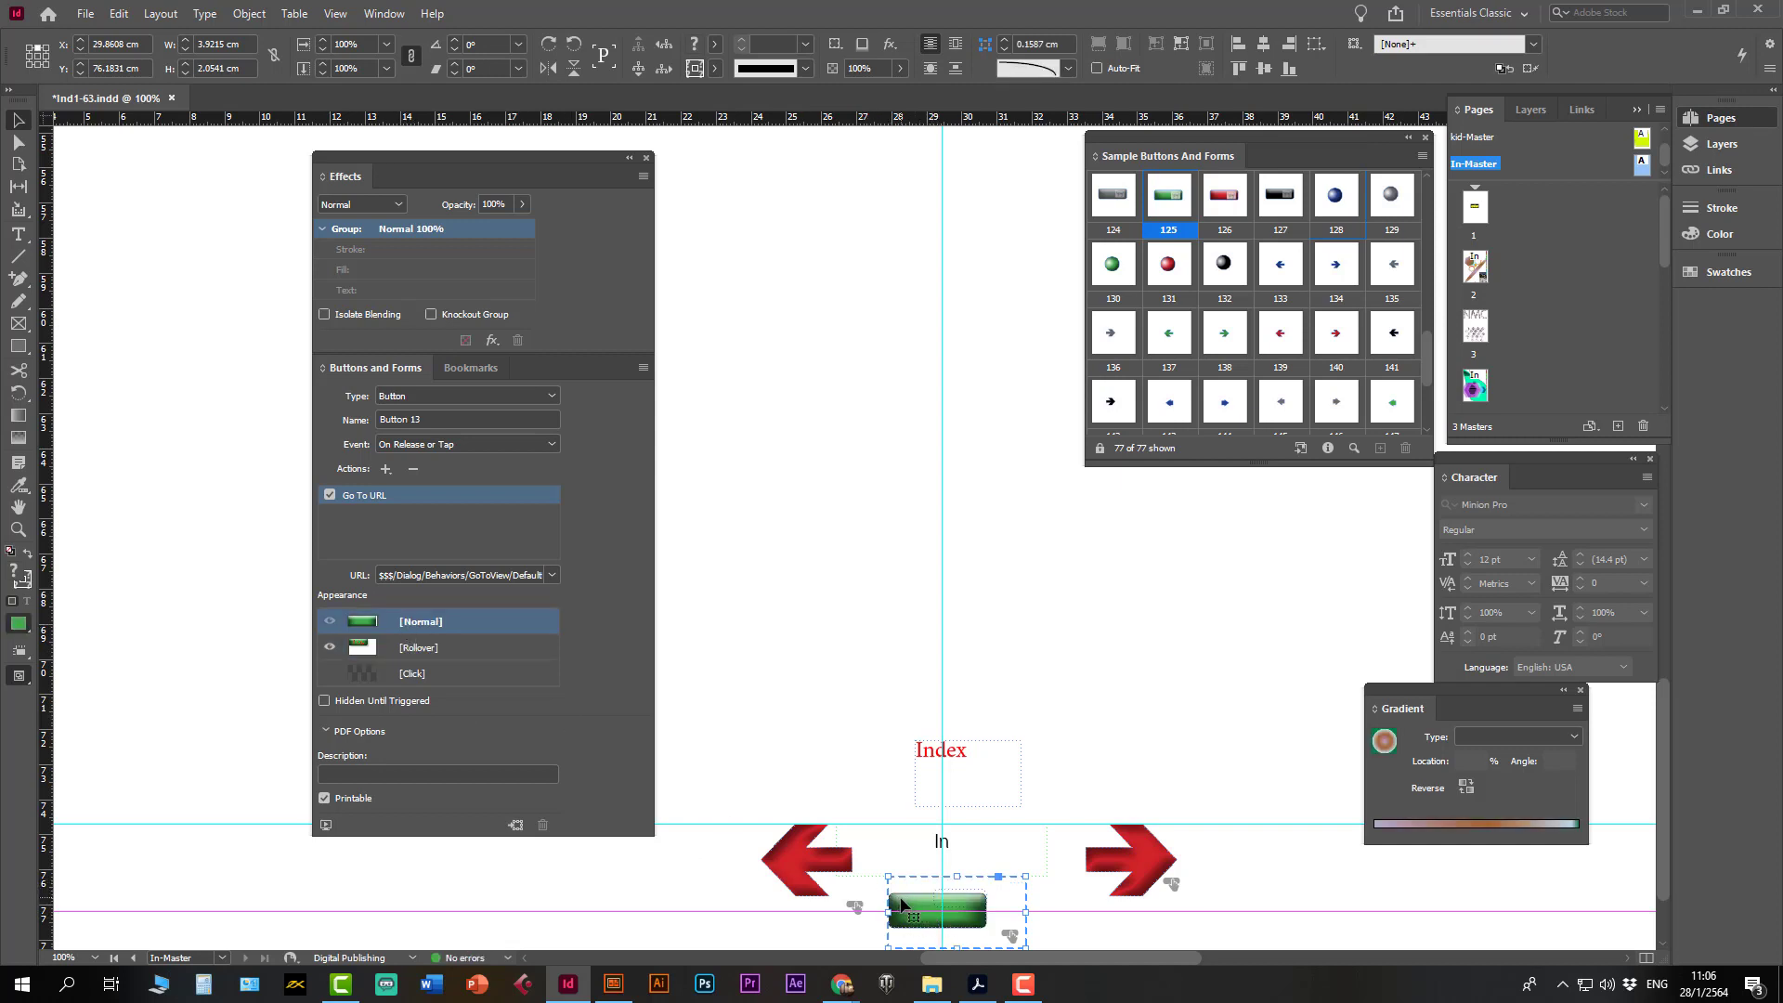
double_click(901, 905)
drag(901, 905, 908, 890)
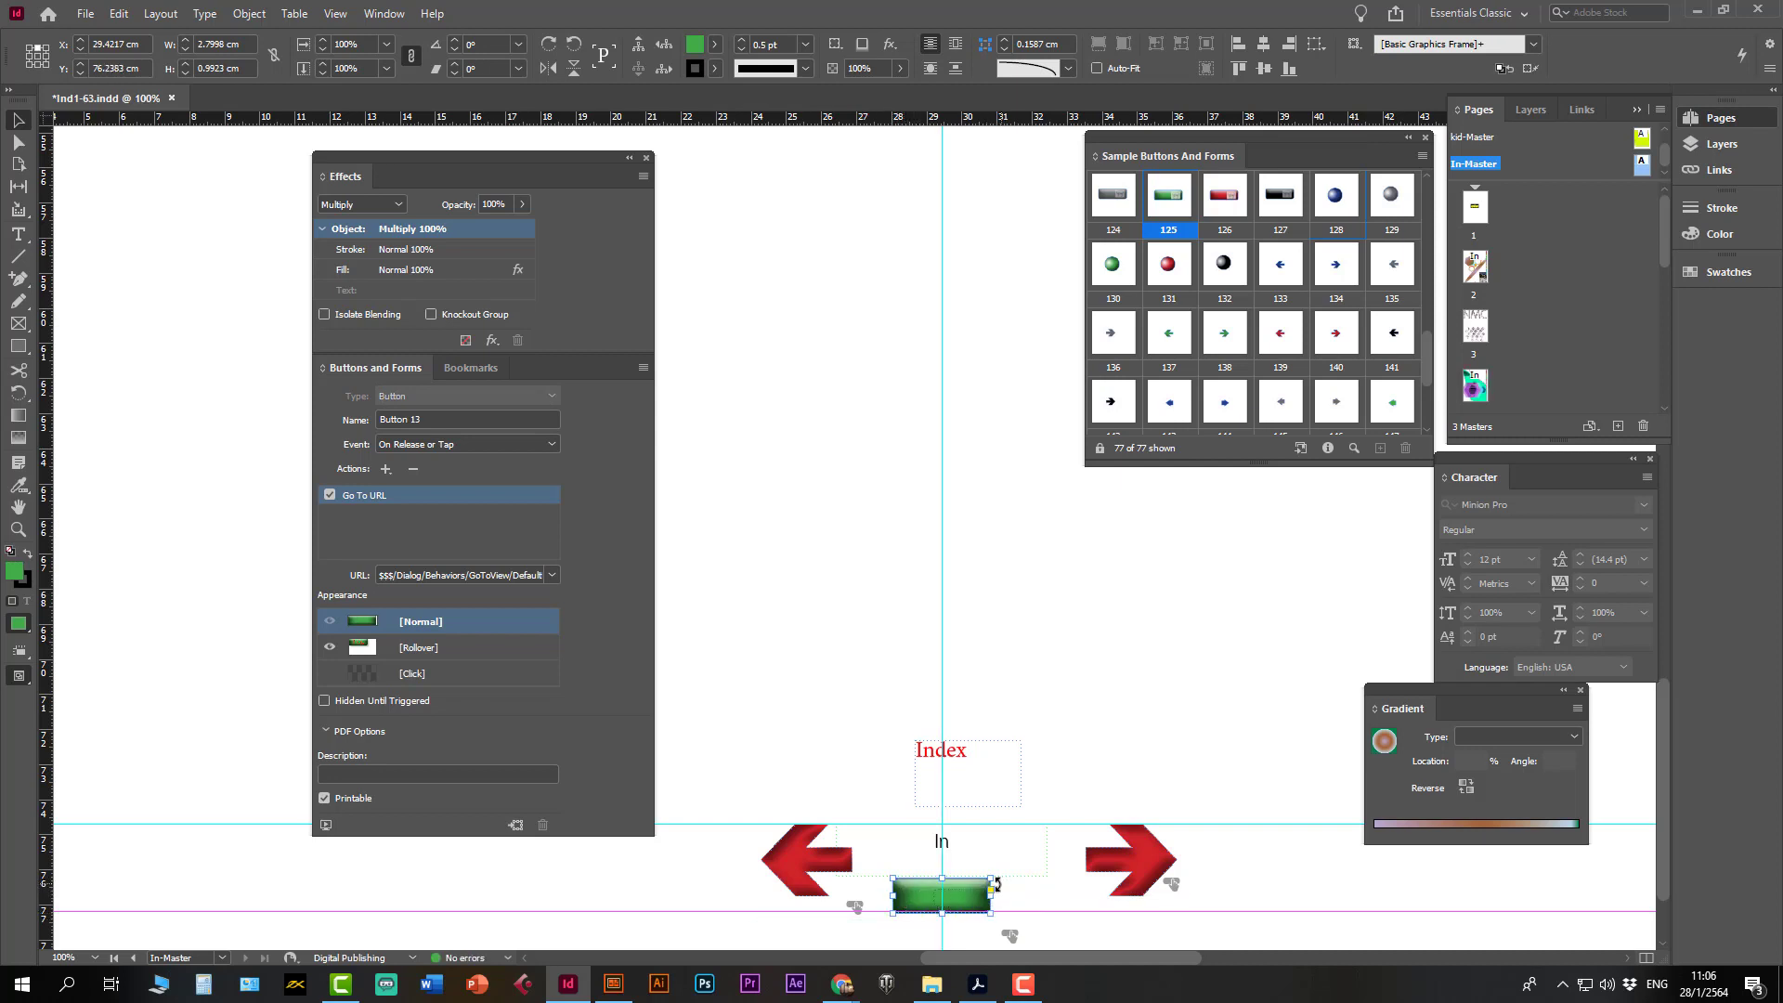
drag(890, 877, 914, 899)
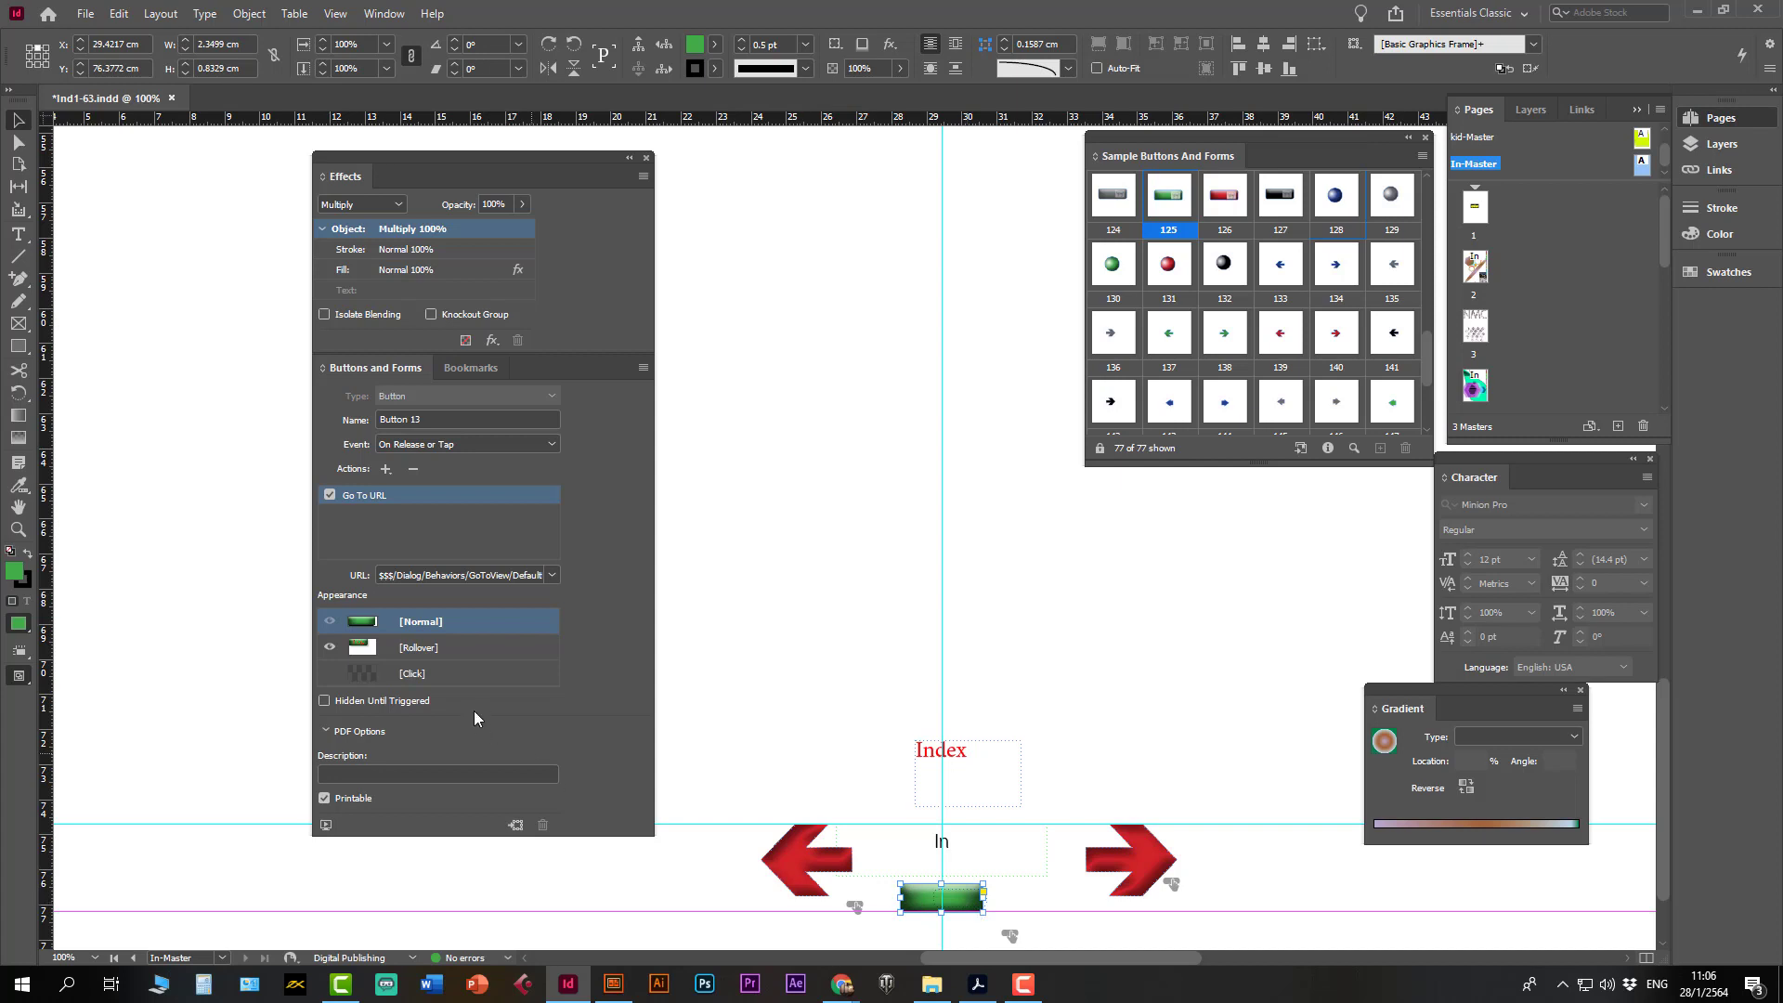
- Switch between the Normal and Rollover appearances to compare their alignment, and nudge the Normal shape up to about Y 76.32 cm
click(431, 649)
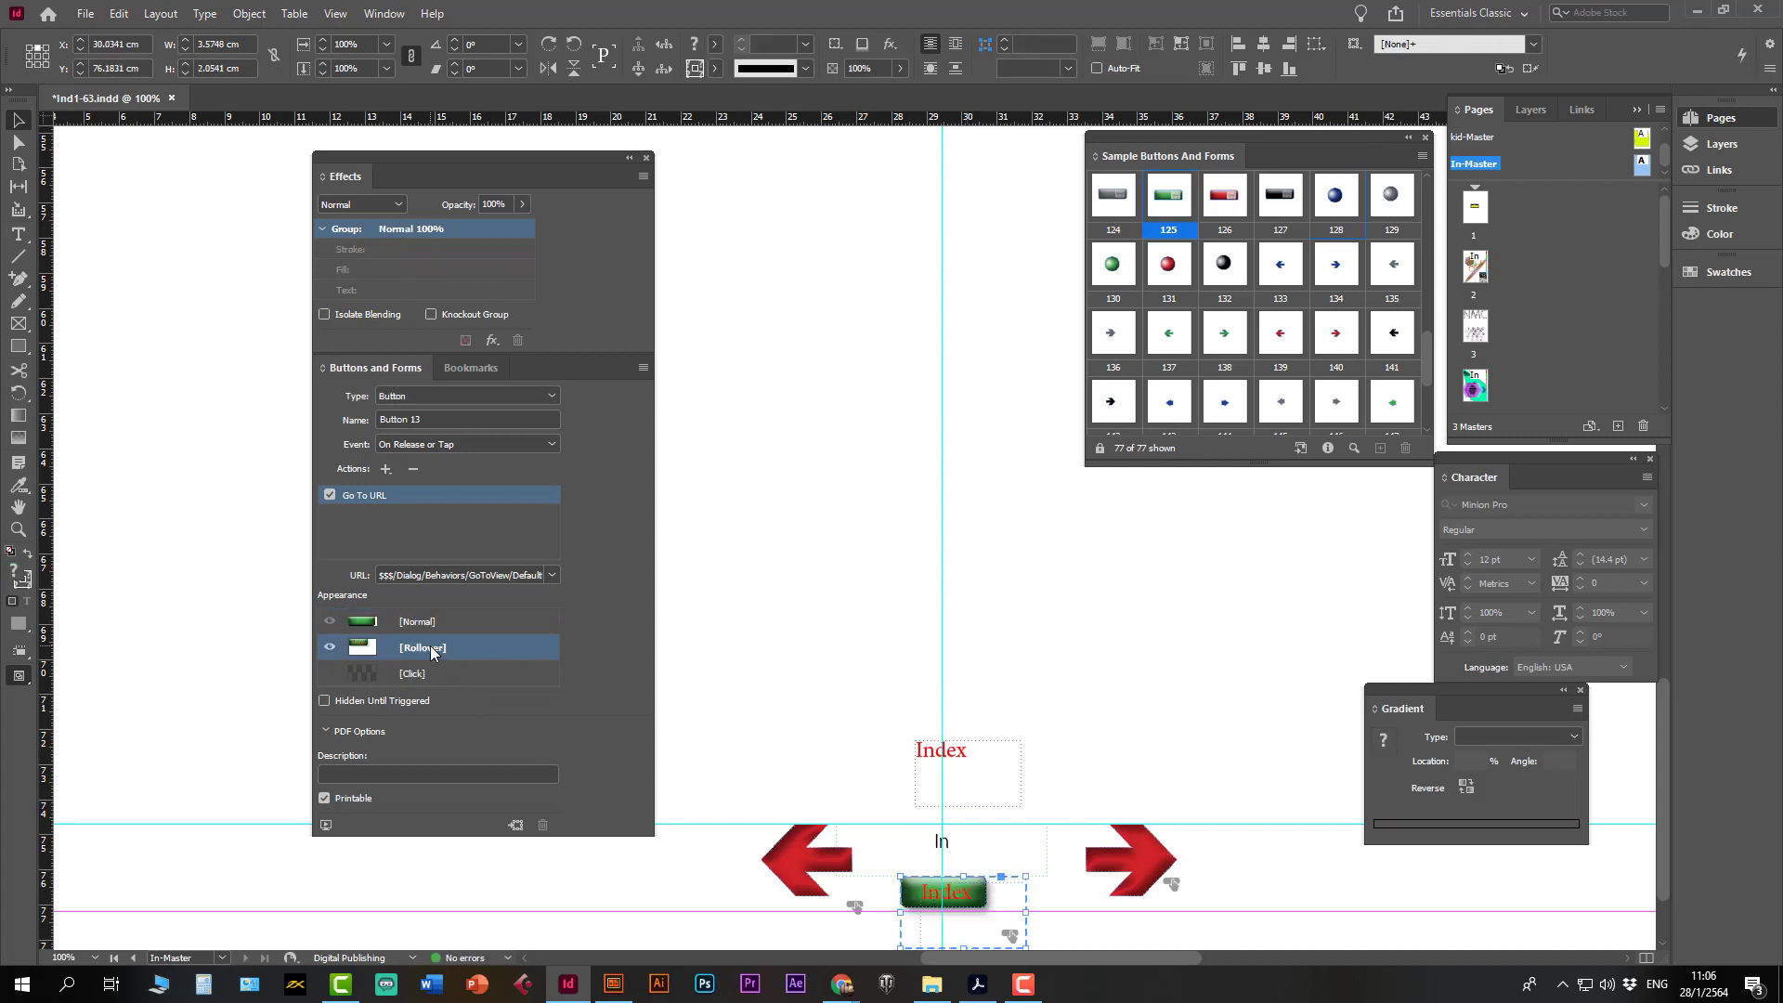
click(429, 625)
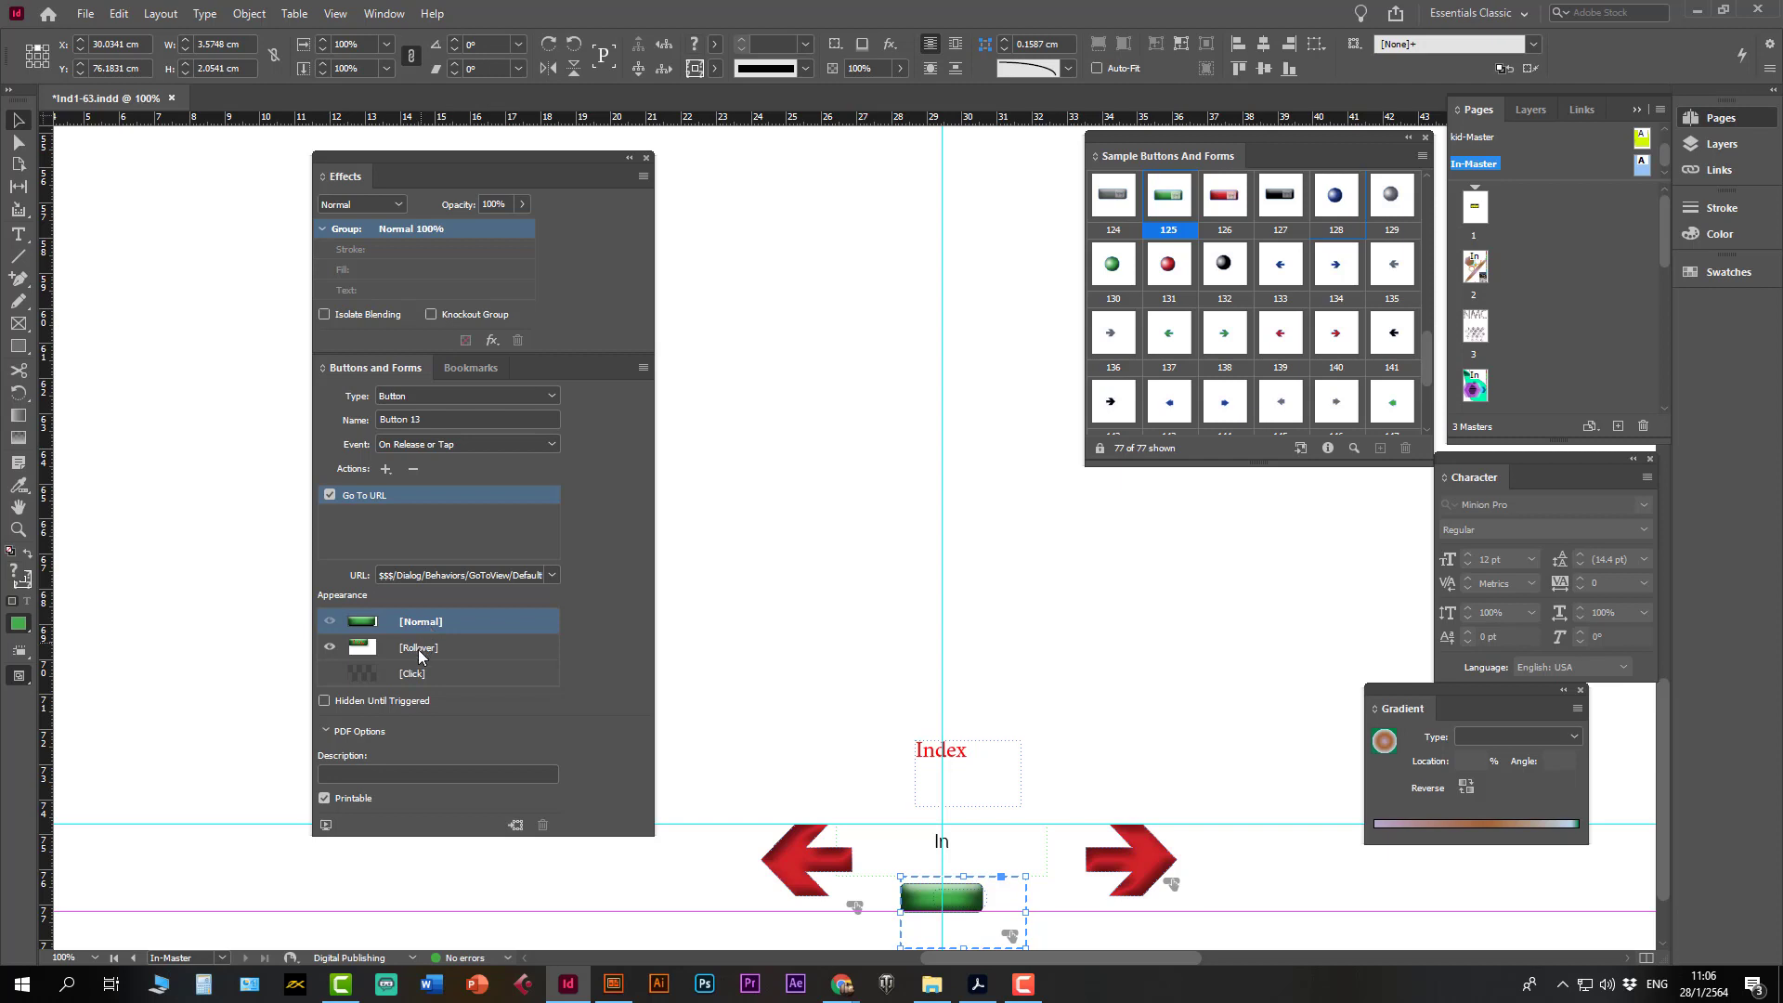
click(419, 656)
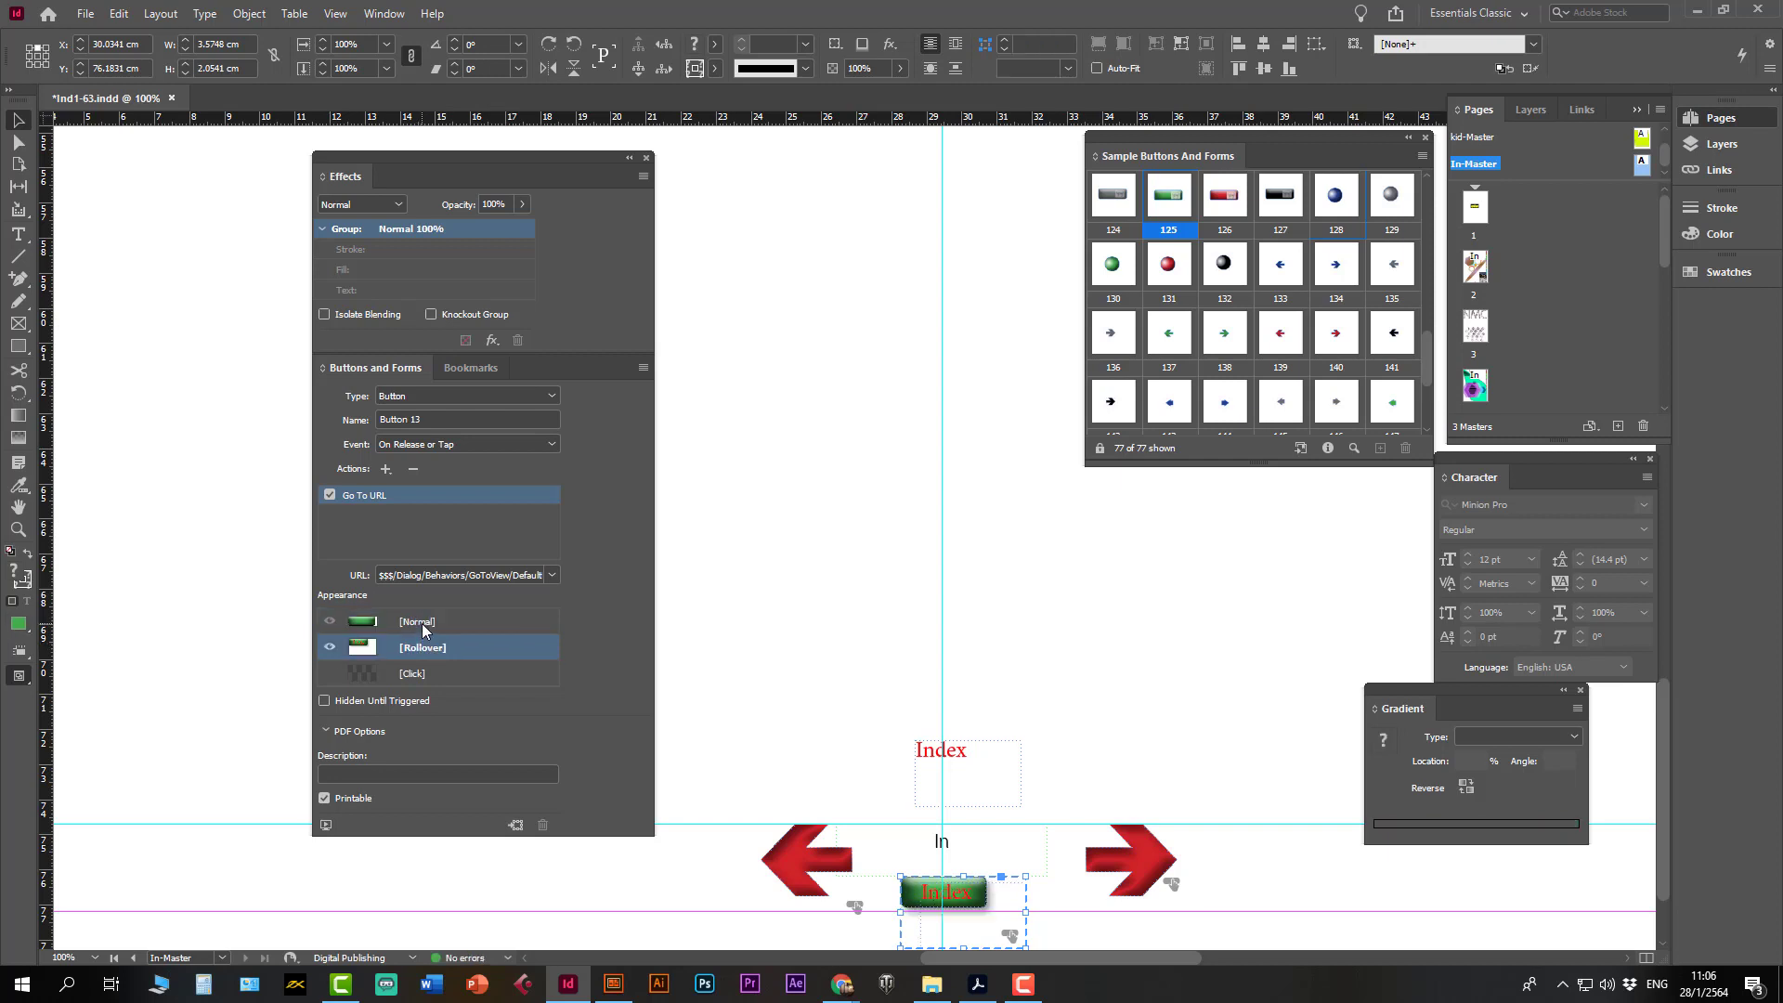
click(424, 630)
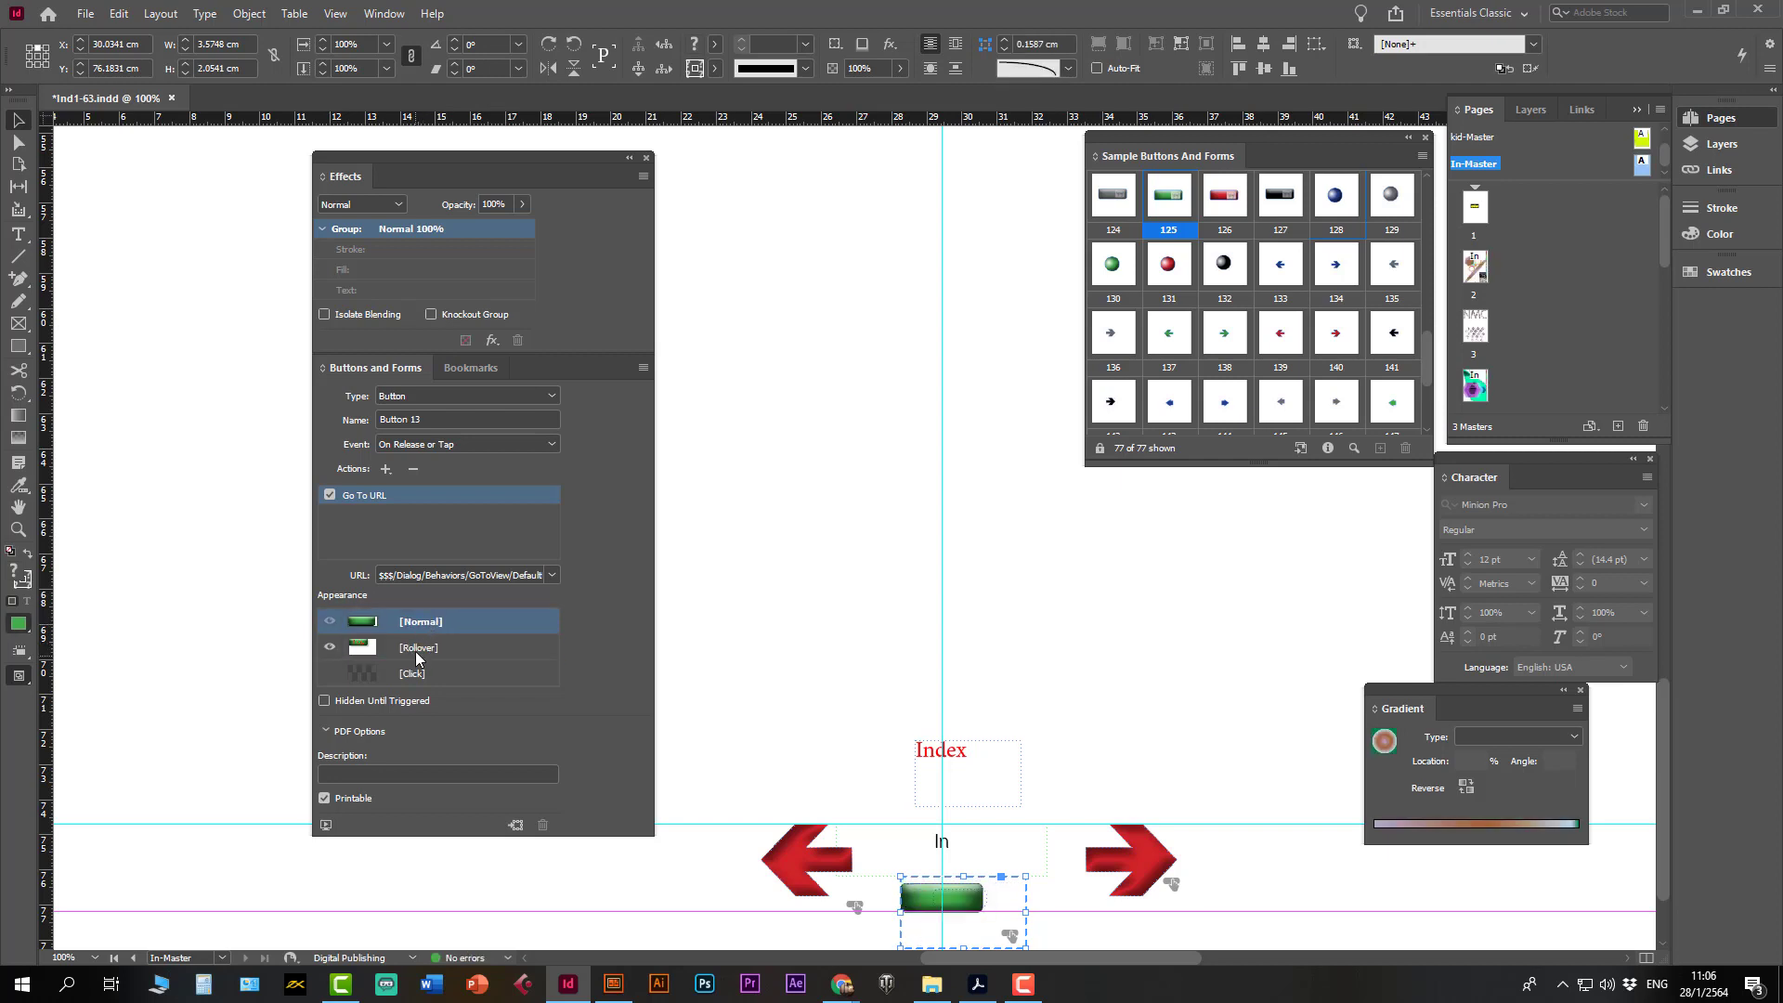
click(417, 648)
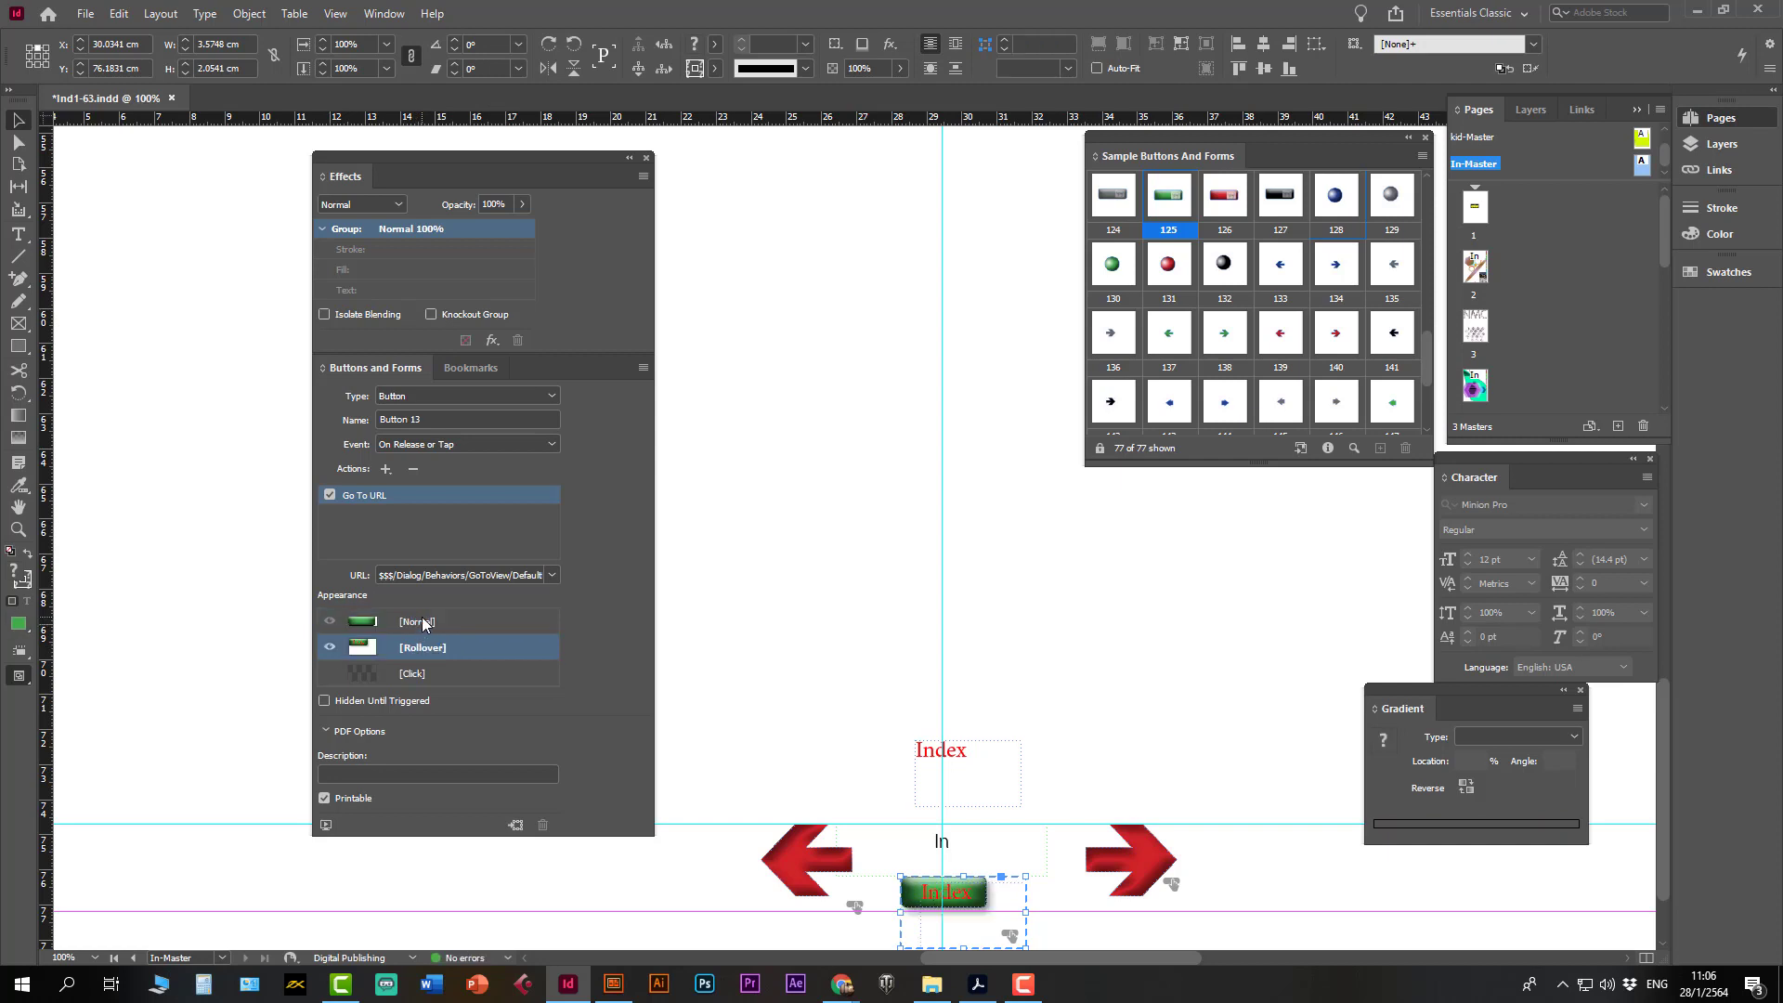
click(422, 622)
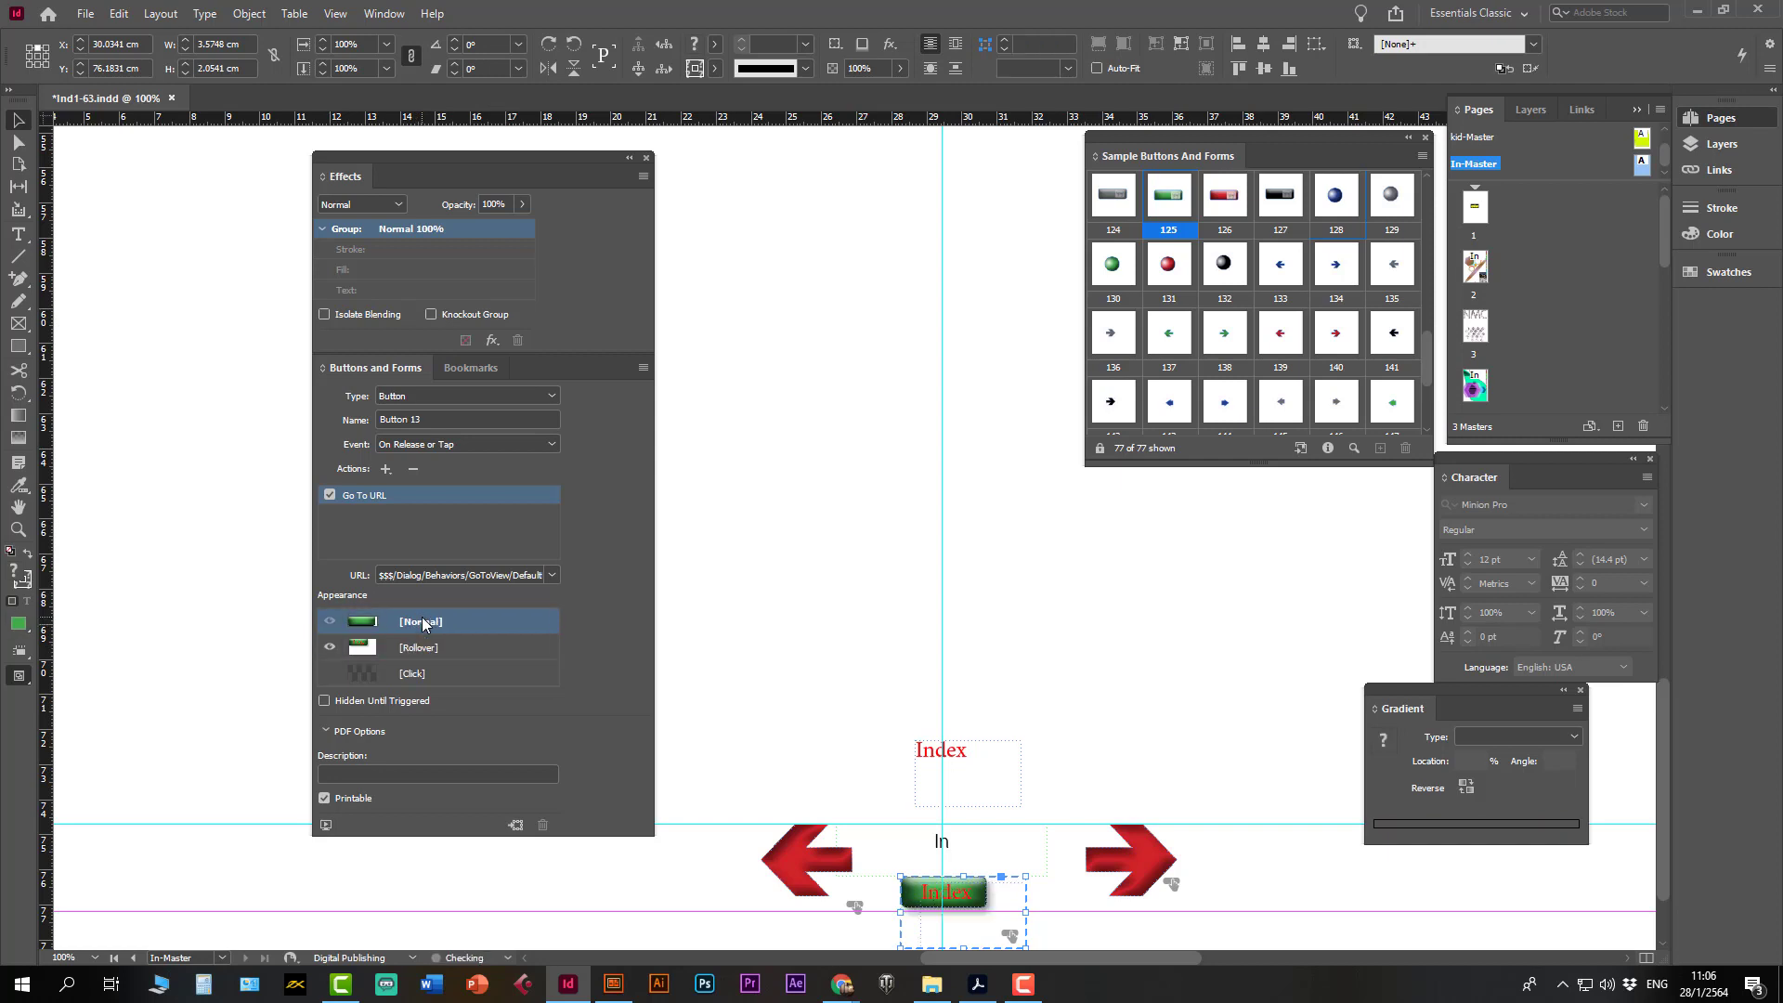
double_click(913, 908)
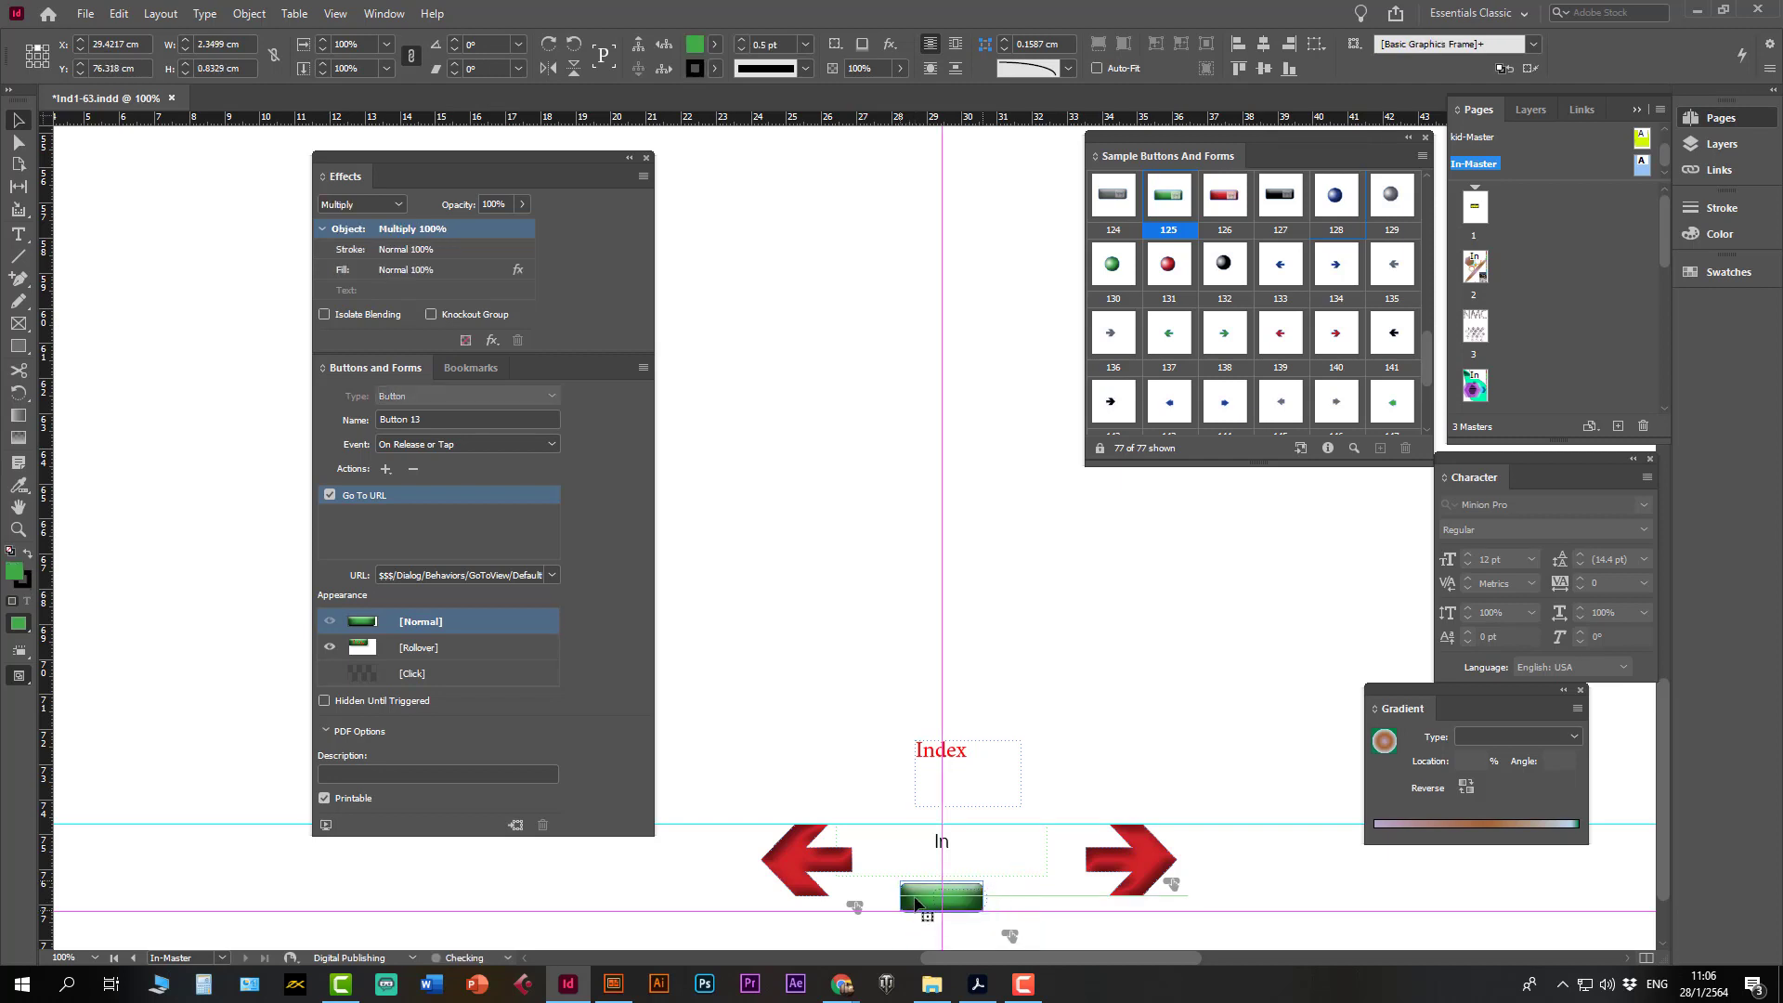
click(914, 903)
click(414, 650)
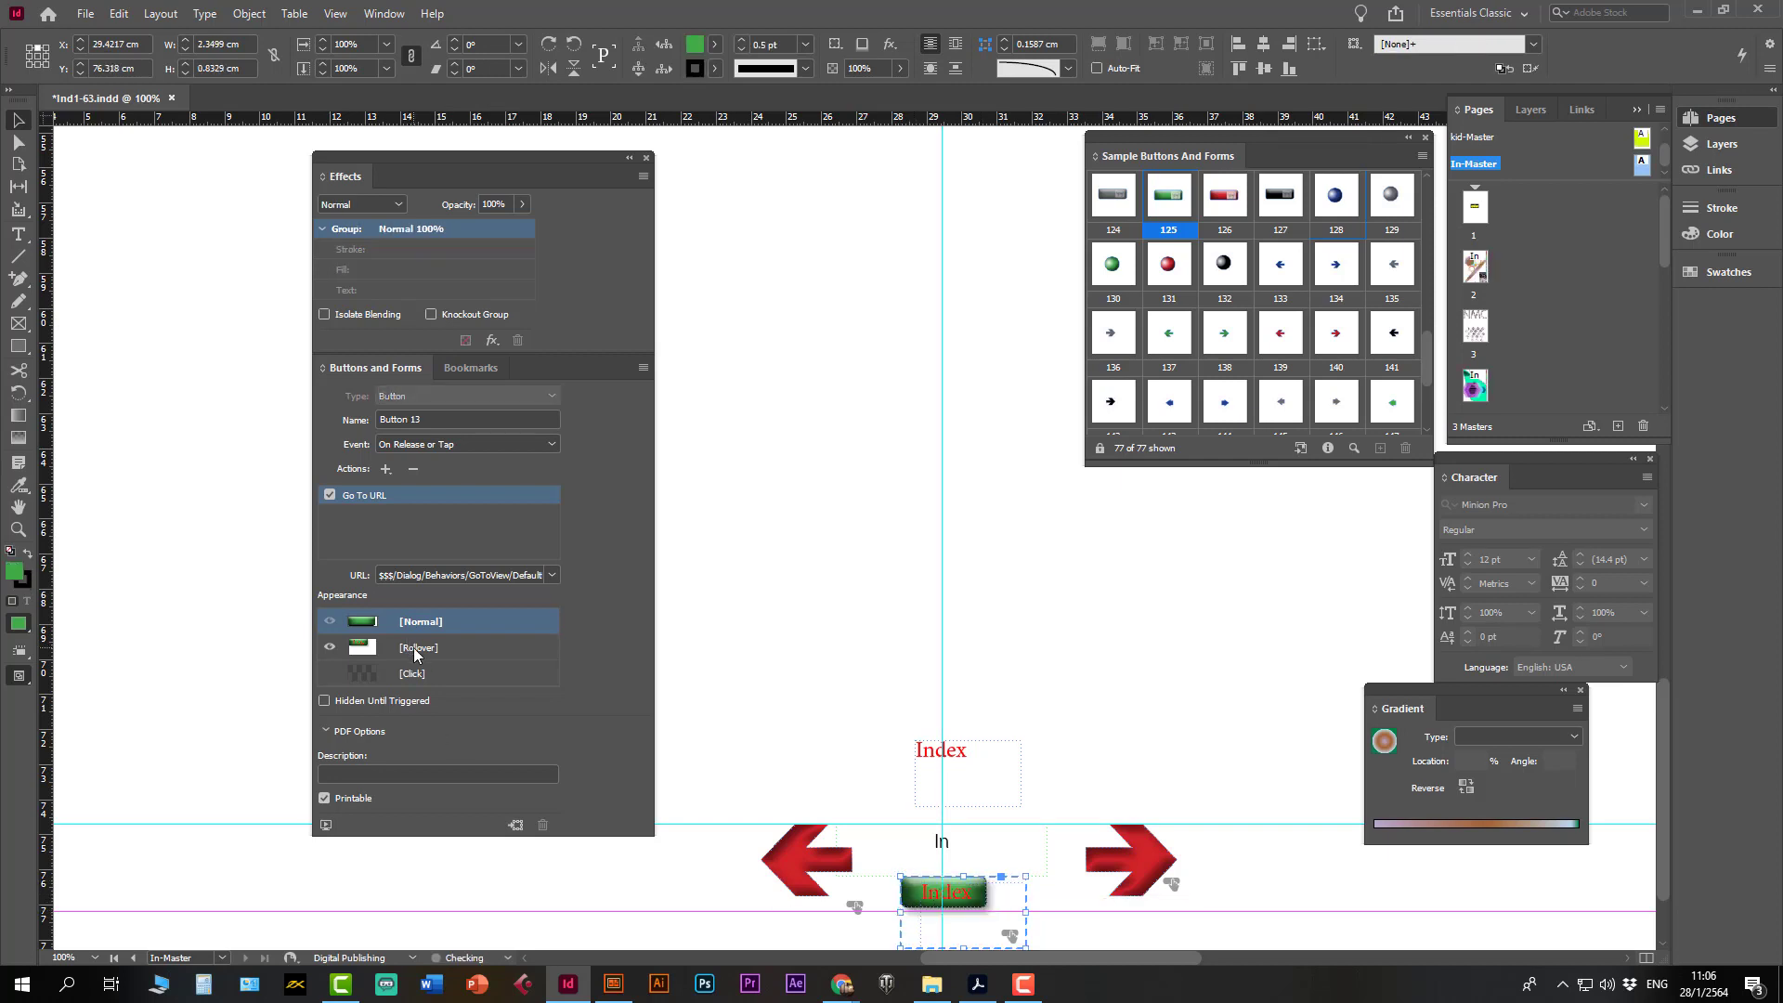
- Enlarge the Index button's Normal shape to about 2.54 by 0.88 cm and compare it with the Rollover appearance
click(423, 621)
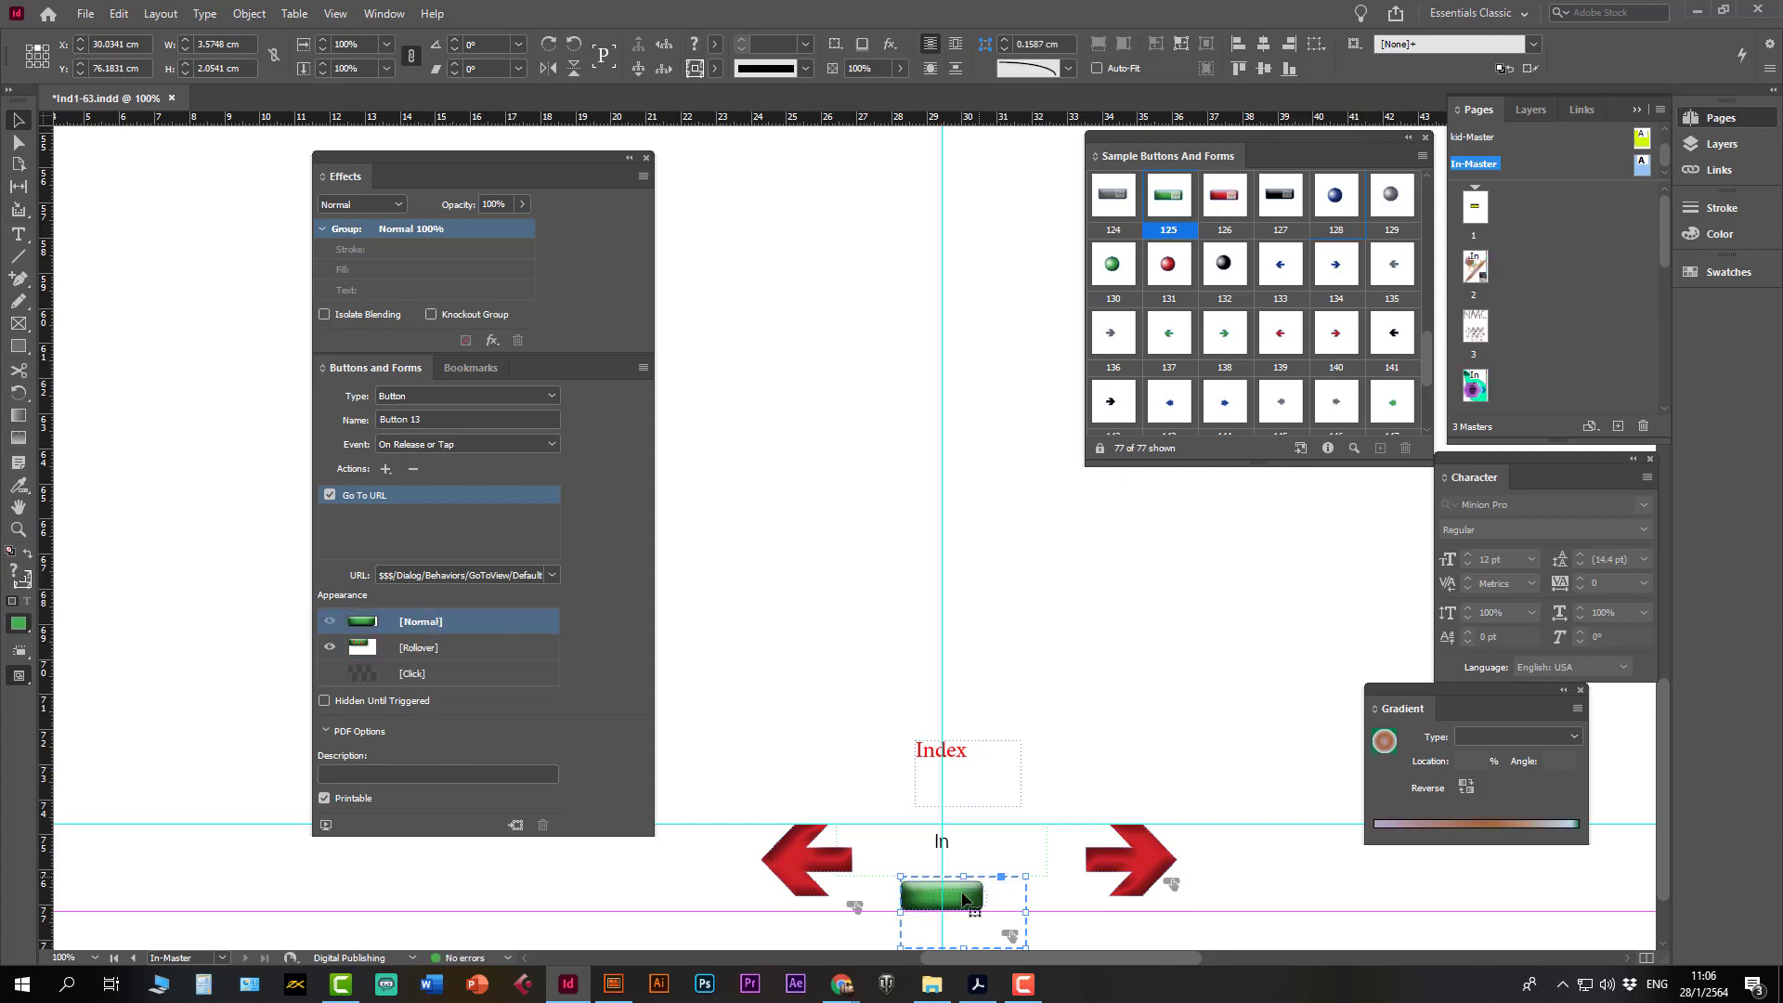
double_click(929, 905)
drag(984, 880, 987, 879)
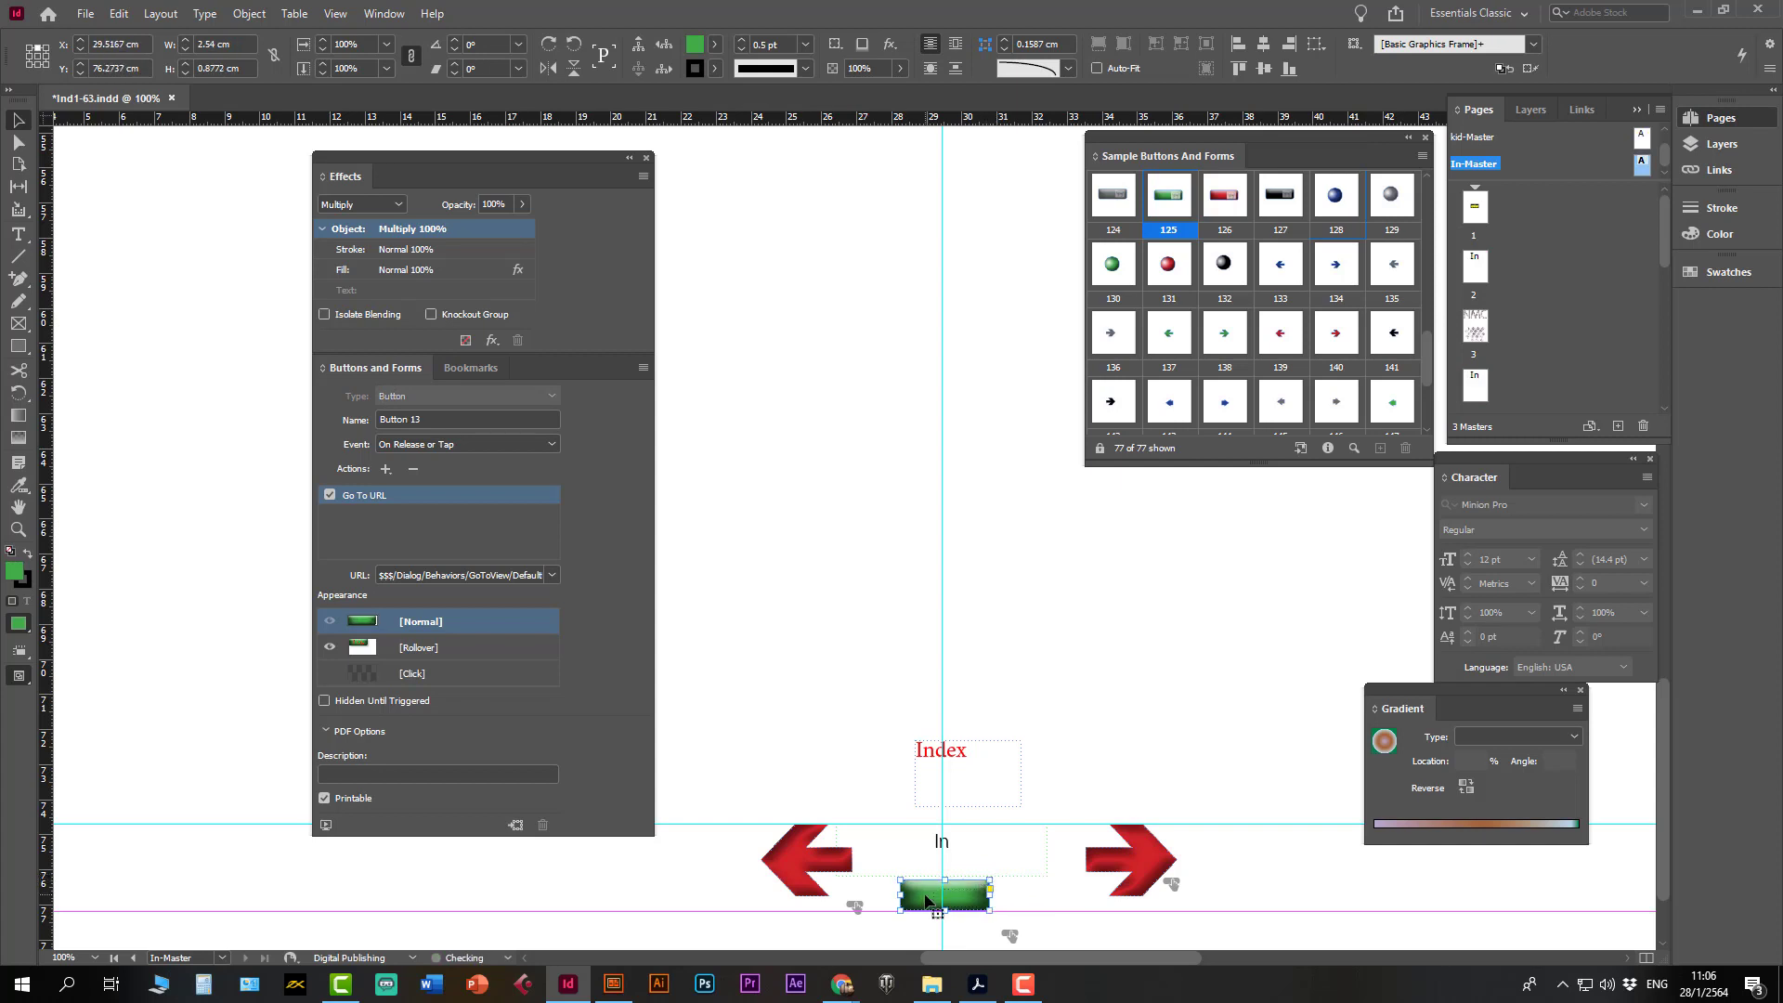
click(417, 652)
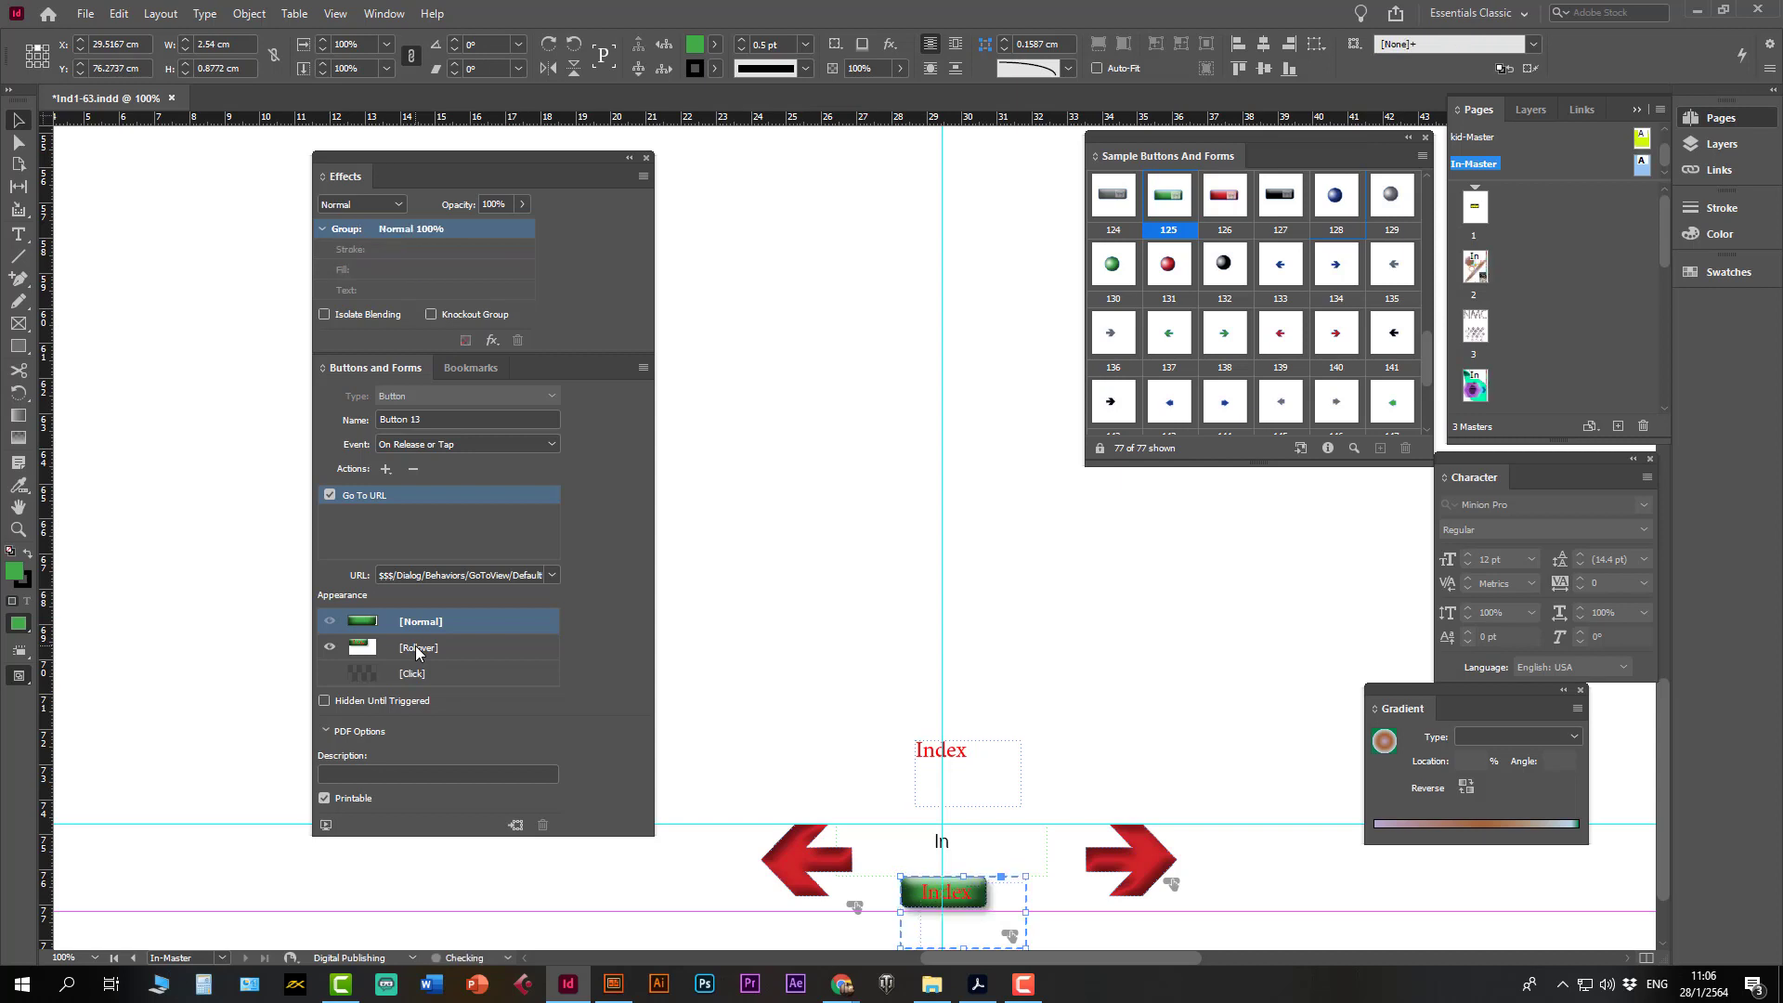
click(417, 652)
click(425, 625)
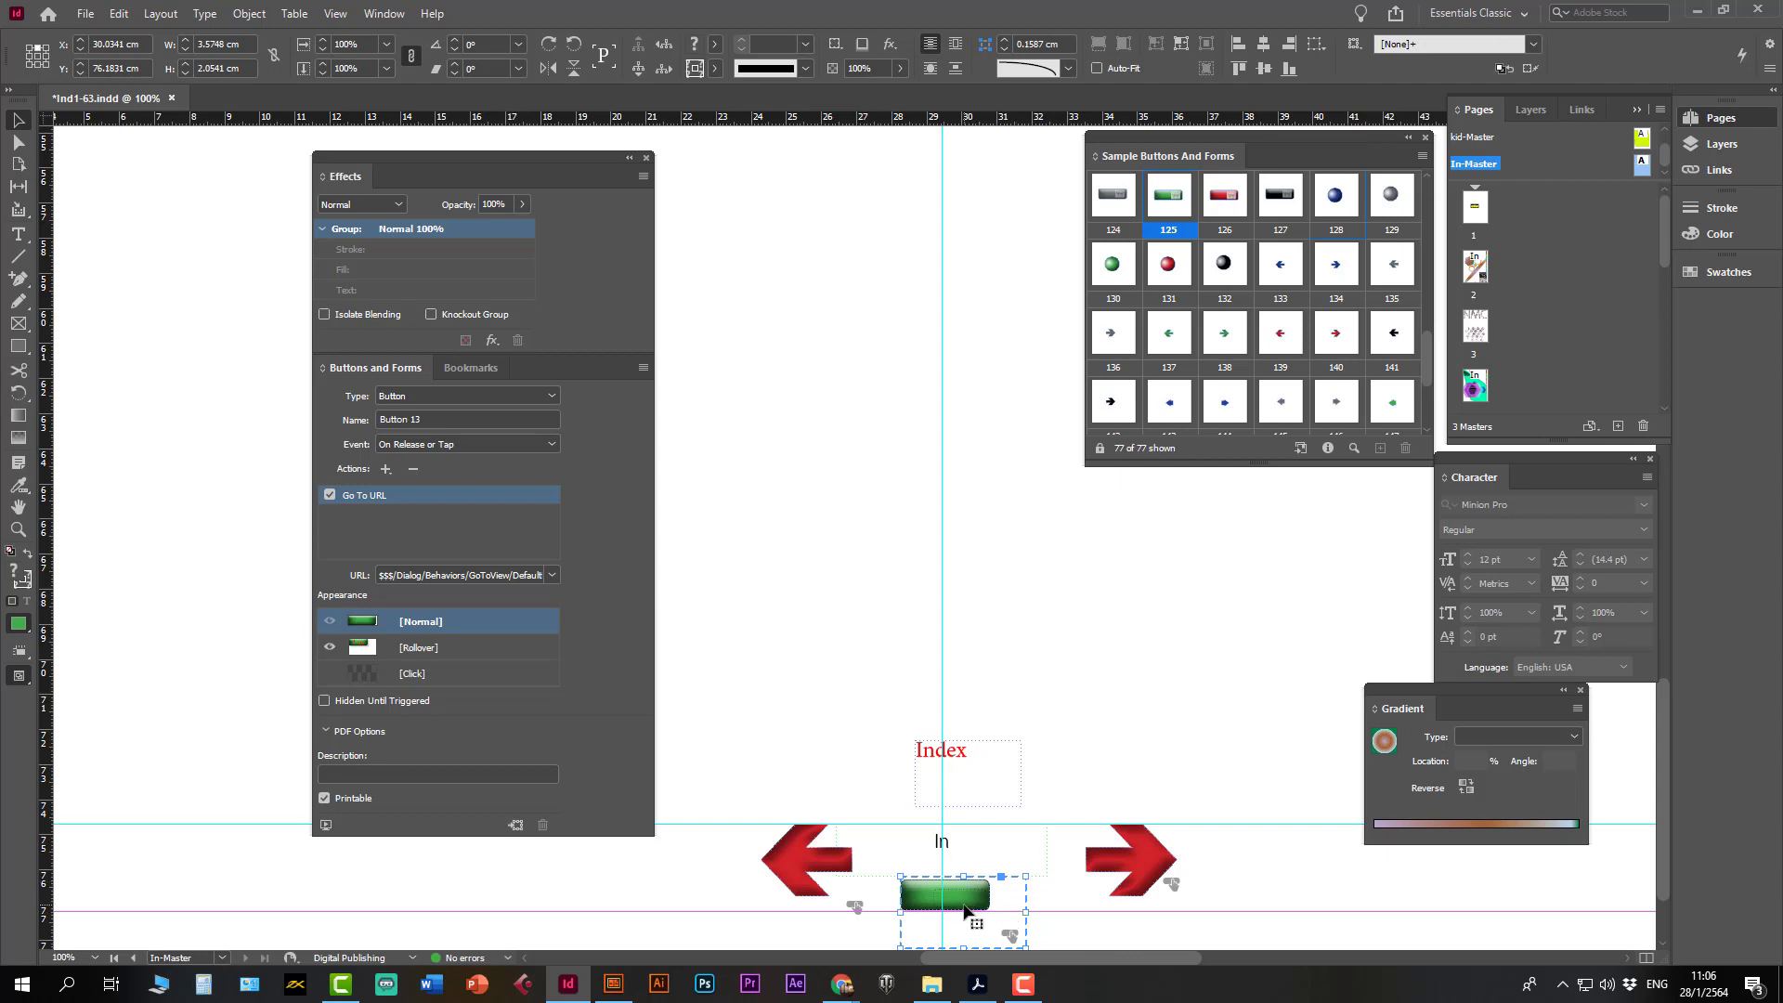
- Delete the spare red Index text above the arrows and save the document with the button showing its Rollover appearance
click(927, 755)
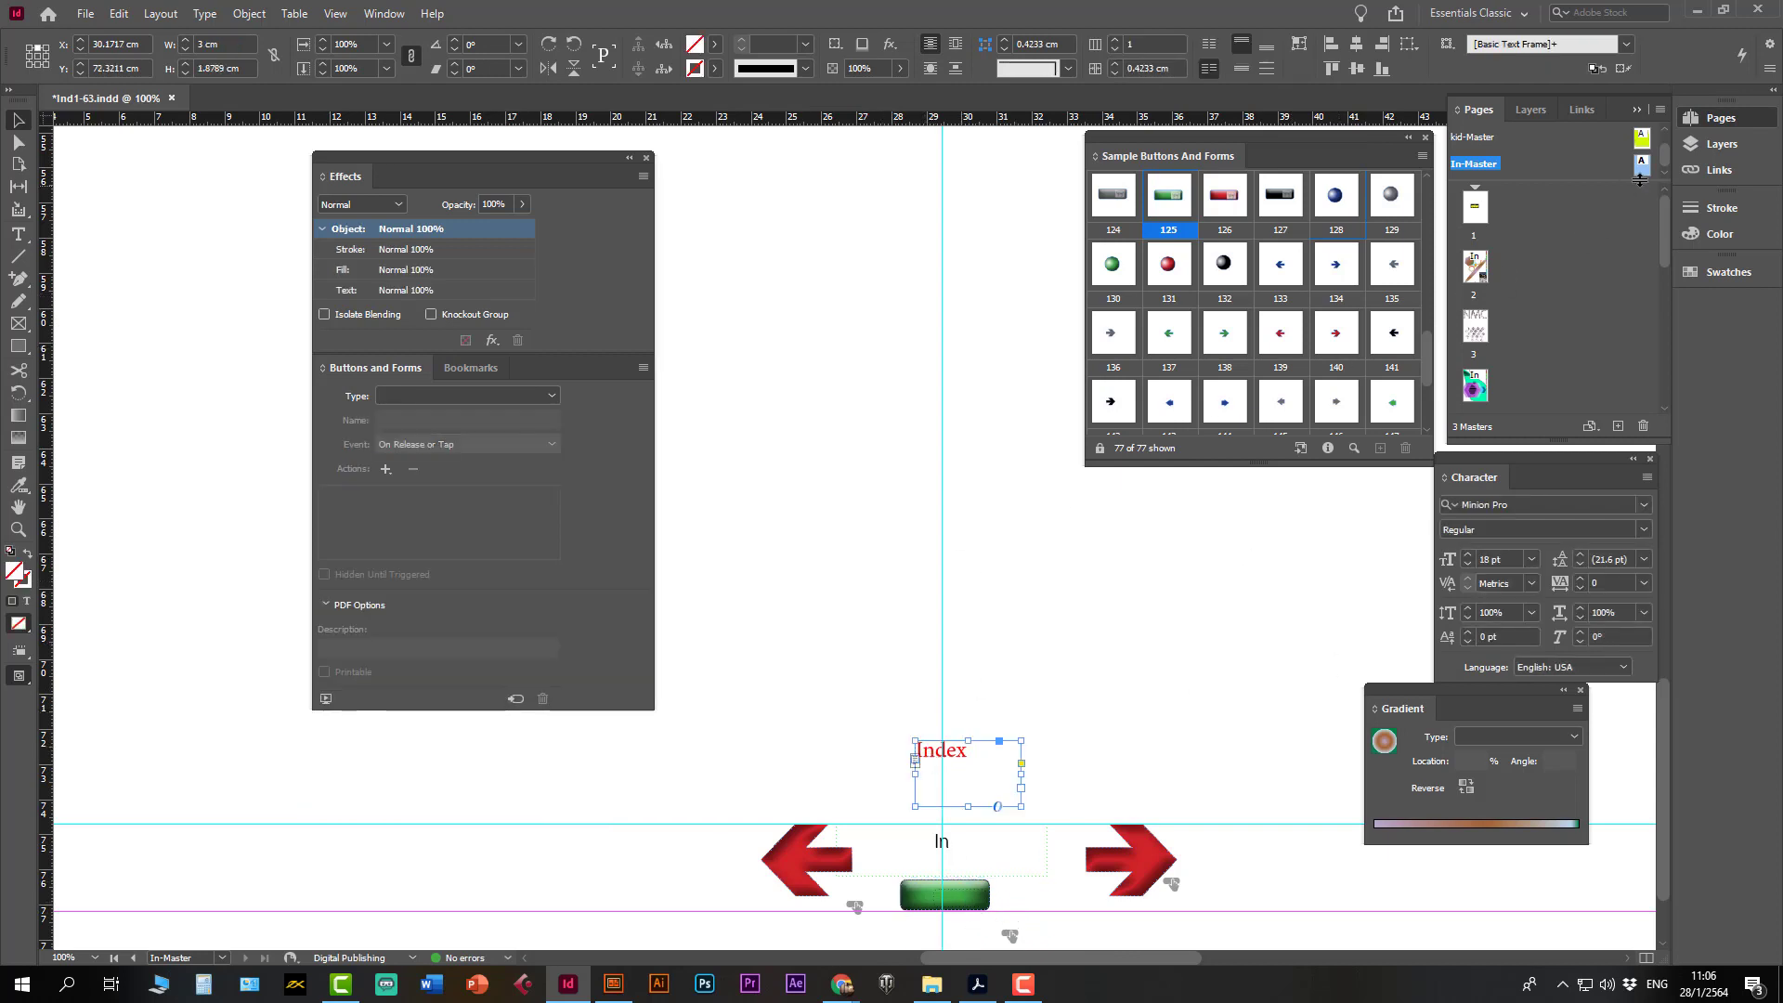
key(Delete)
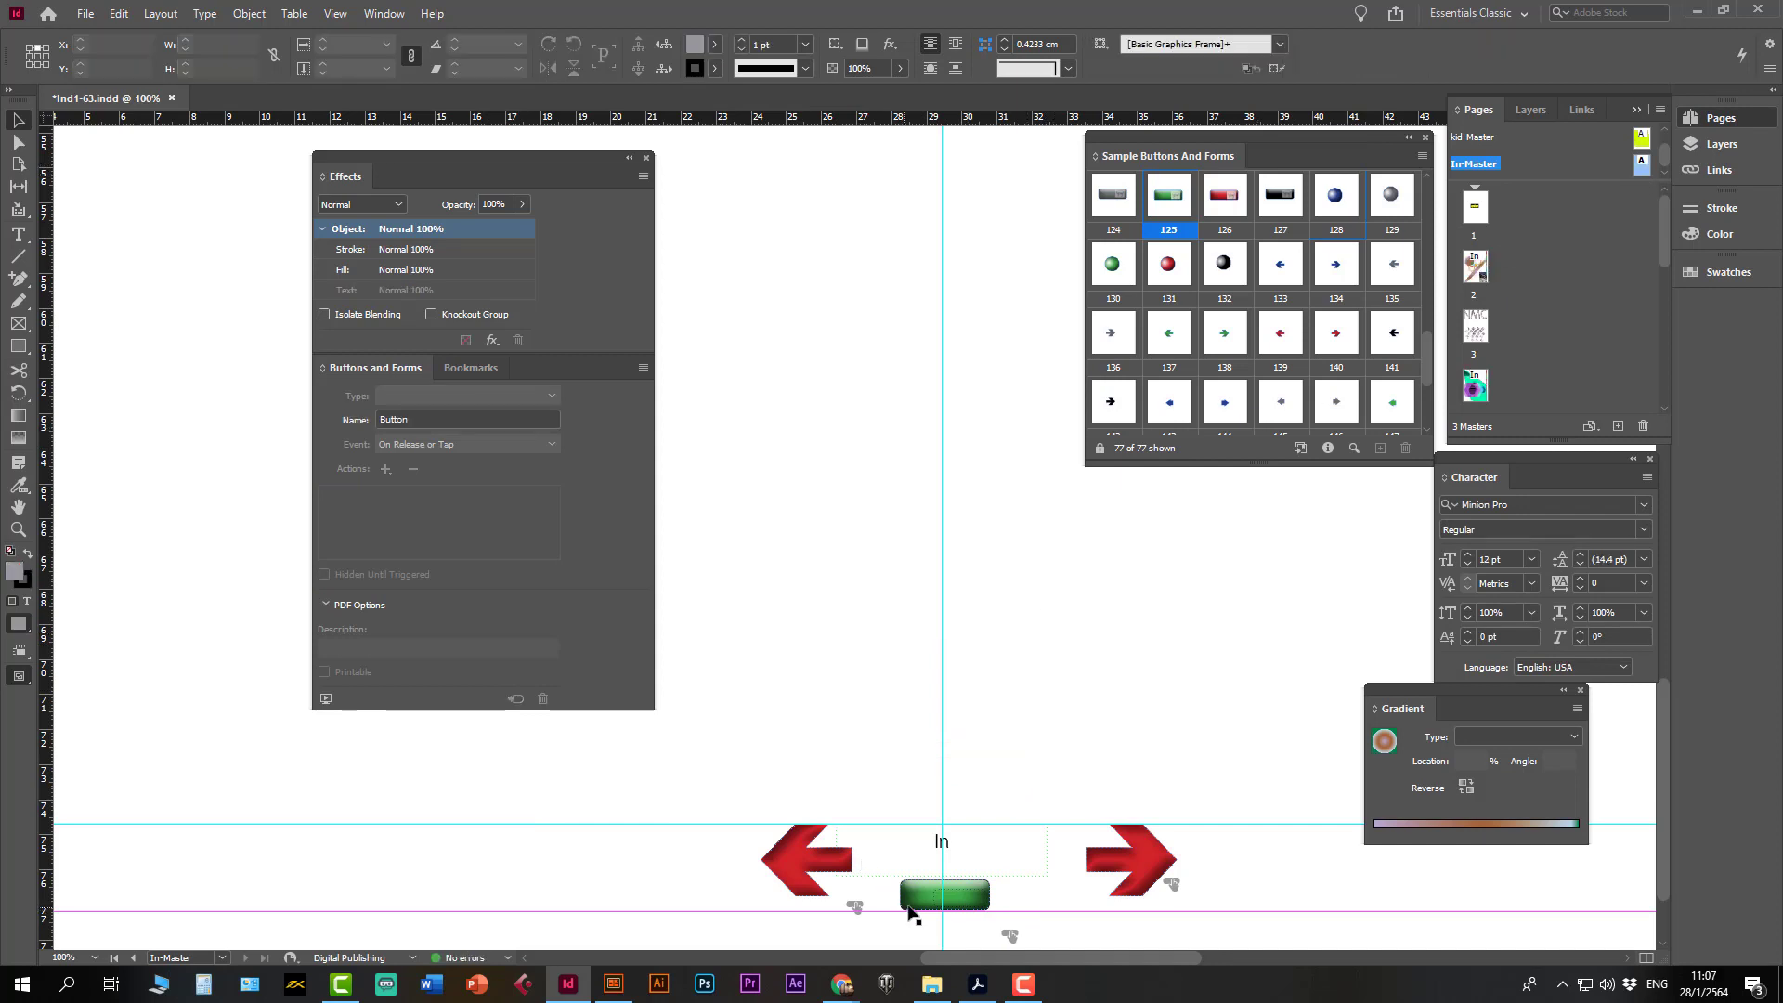
click(927, 901)
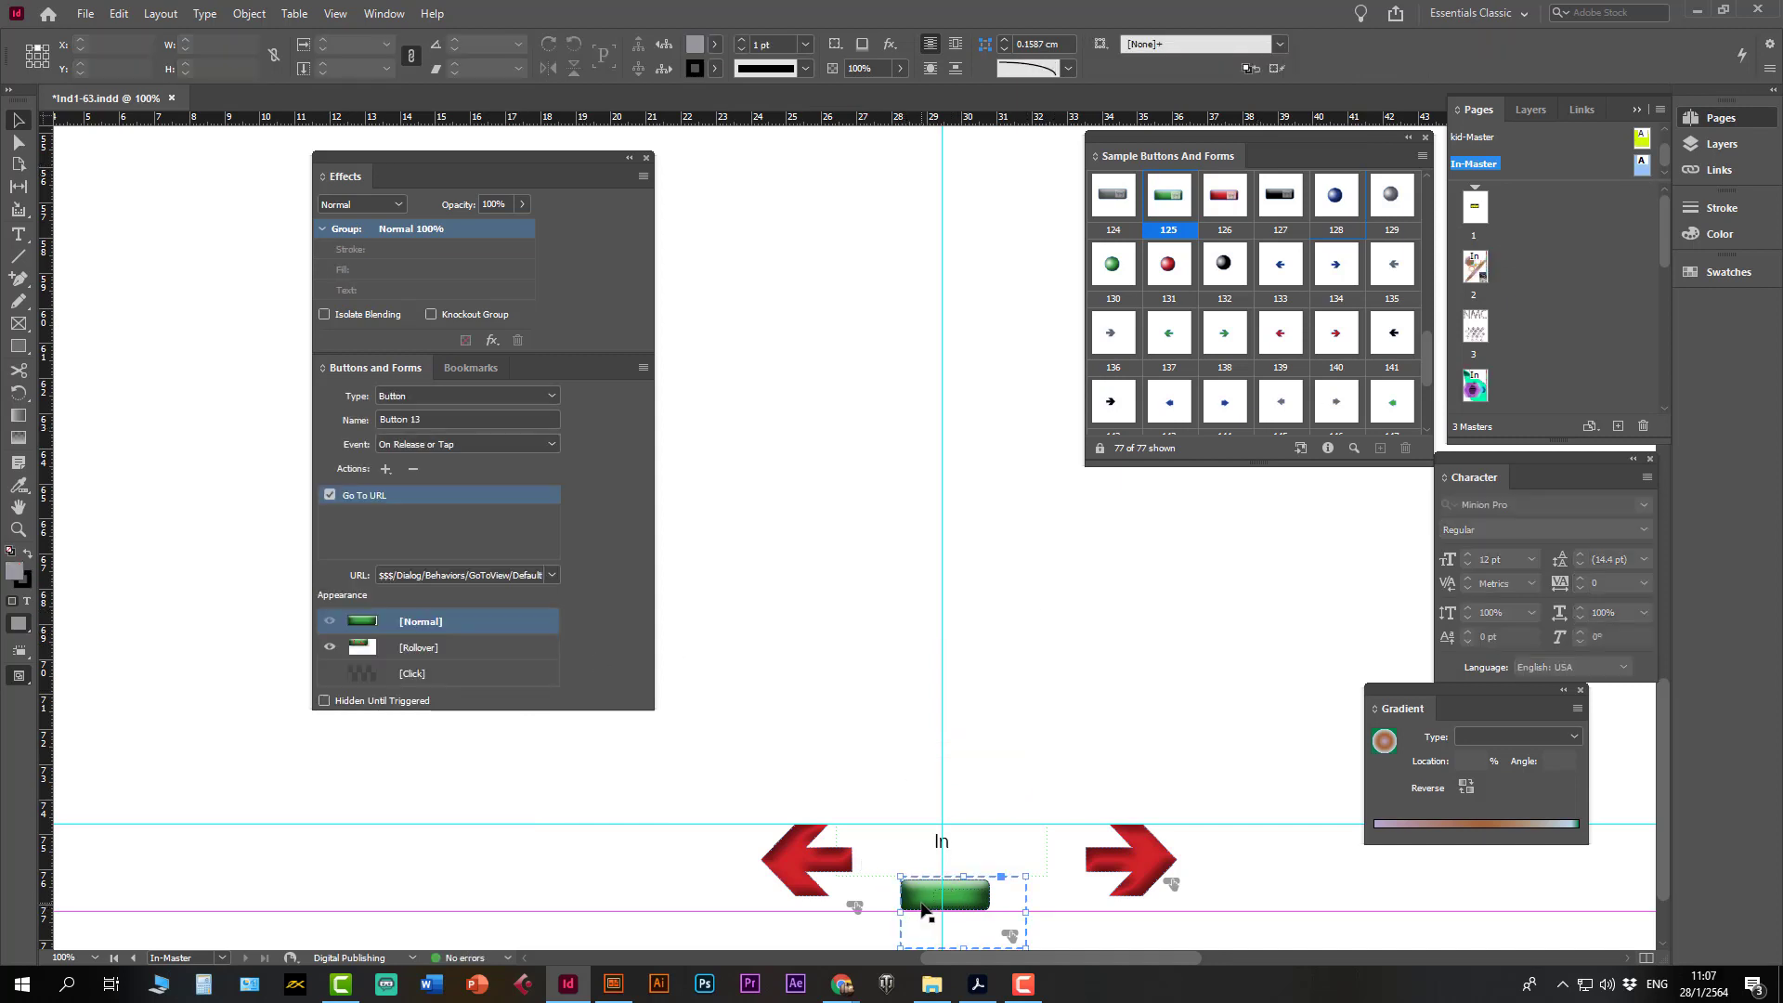
click(418, 648)
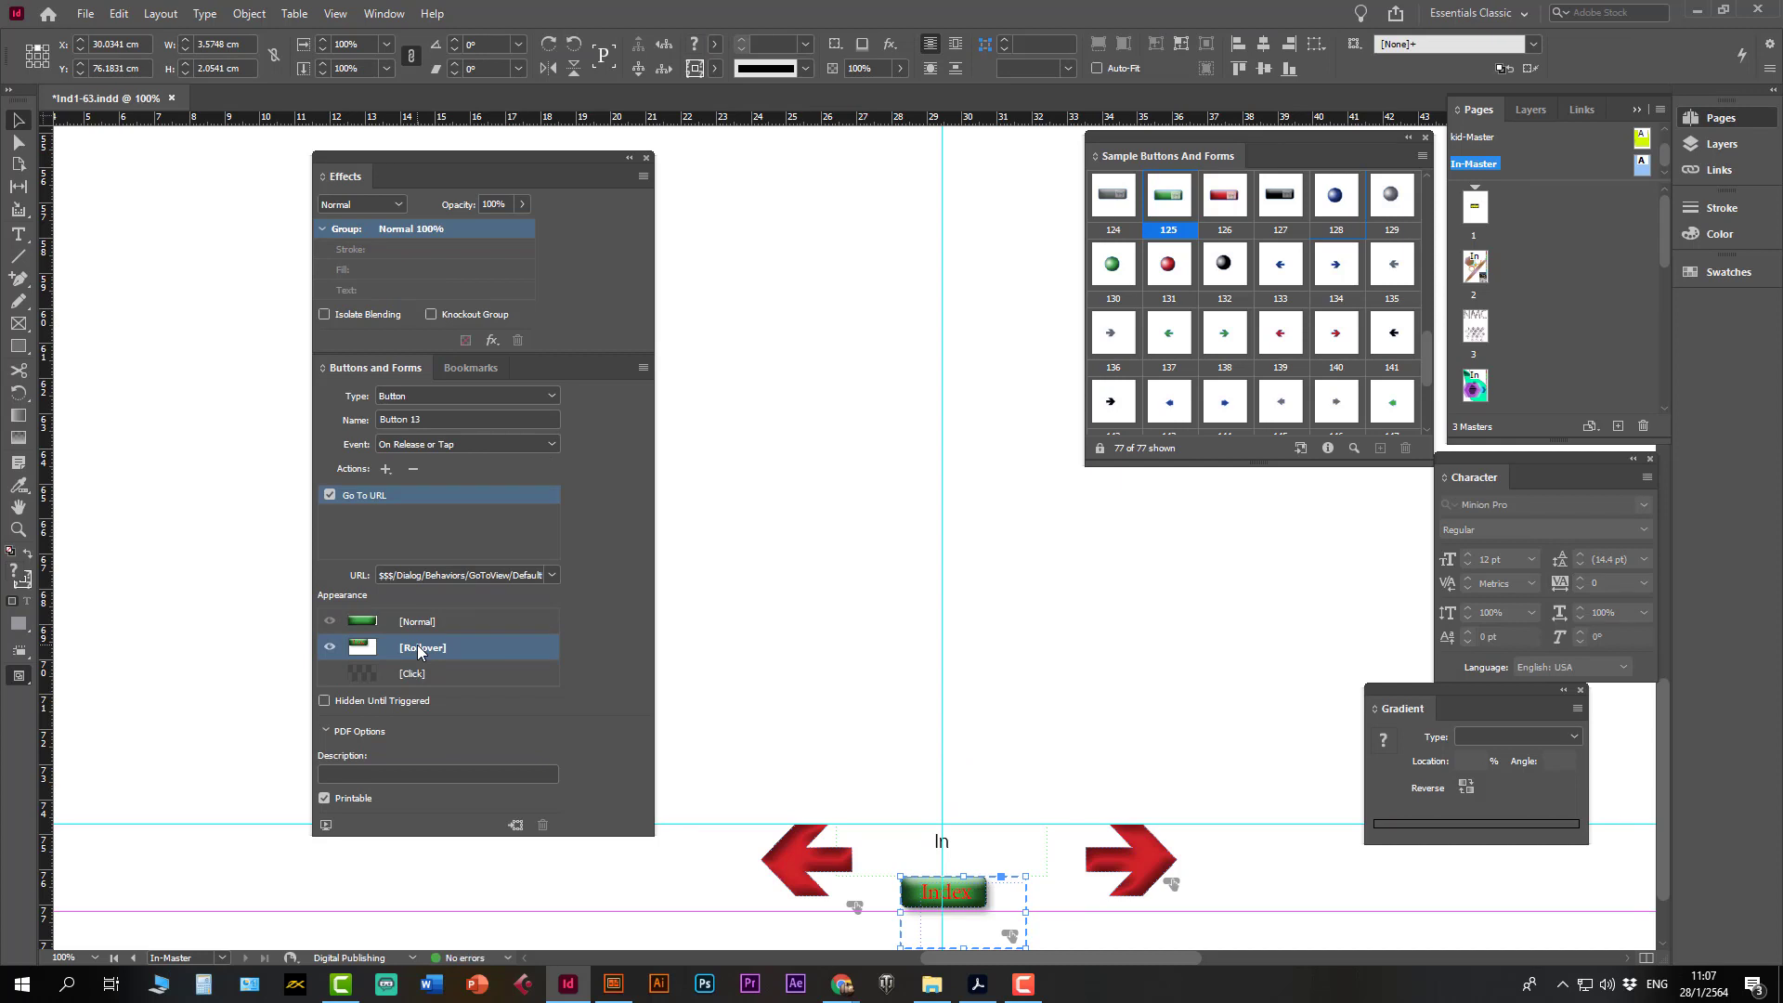
click(83, 15)
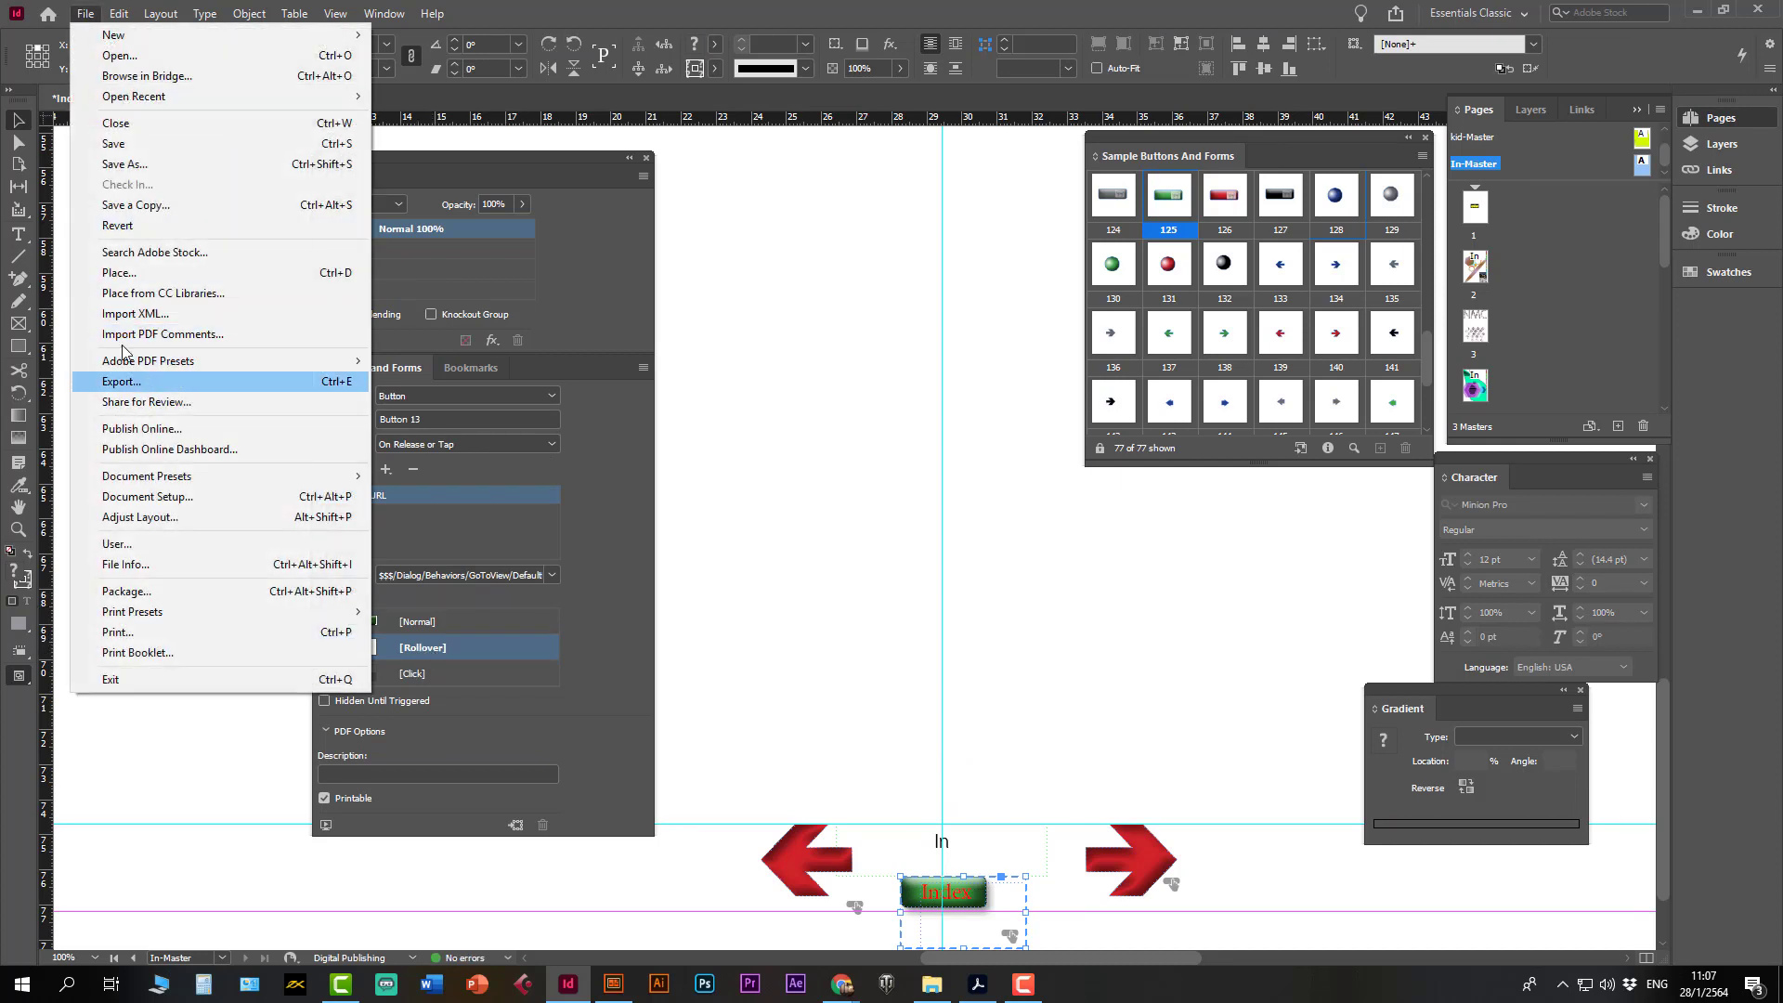
click(135, 145)
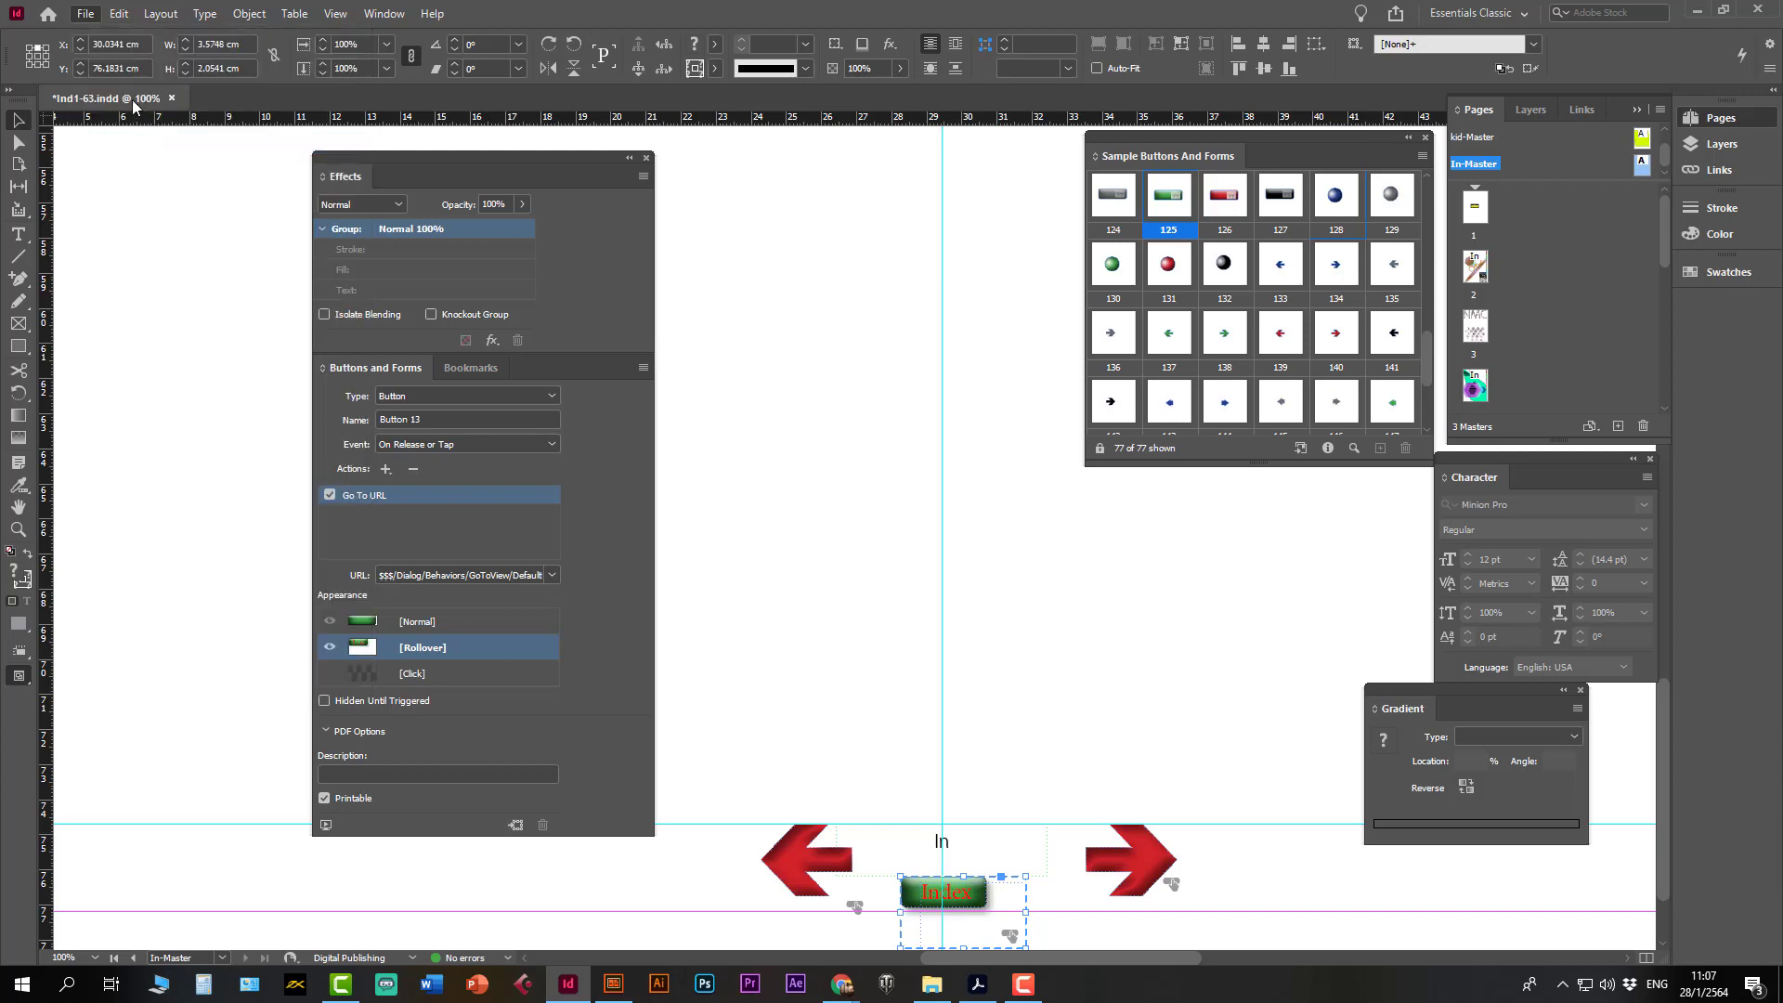
- Try to export the document as an Adobe PDF (Interactive), replacing Ind Index1 -63.pdf in the INDD folder
click(84, 14)
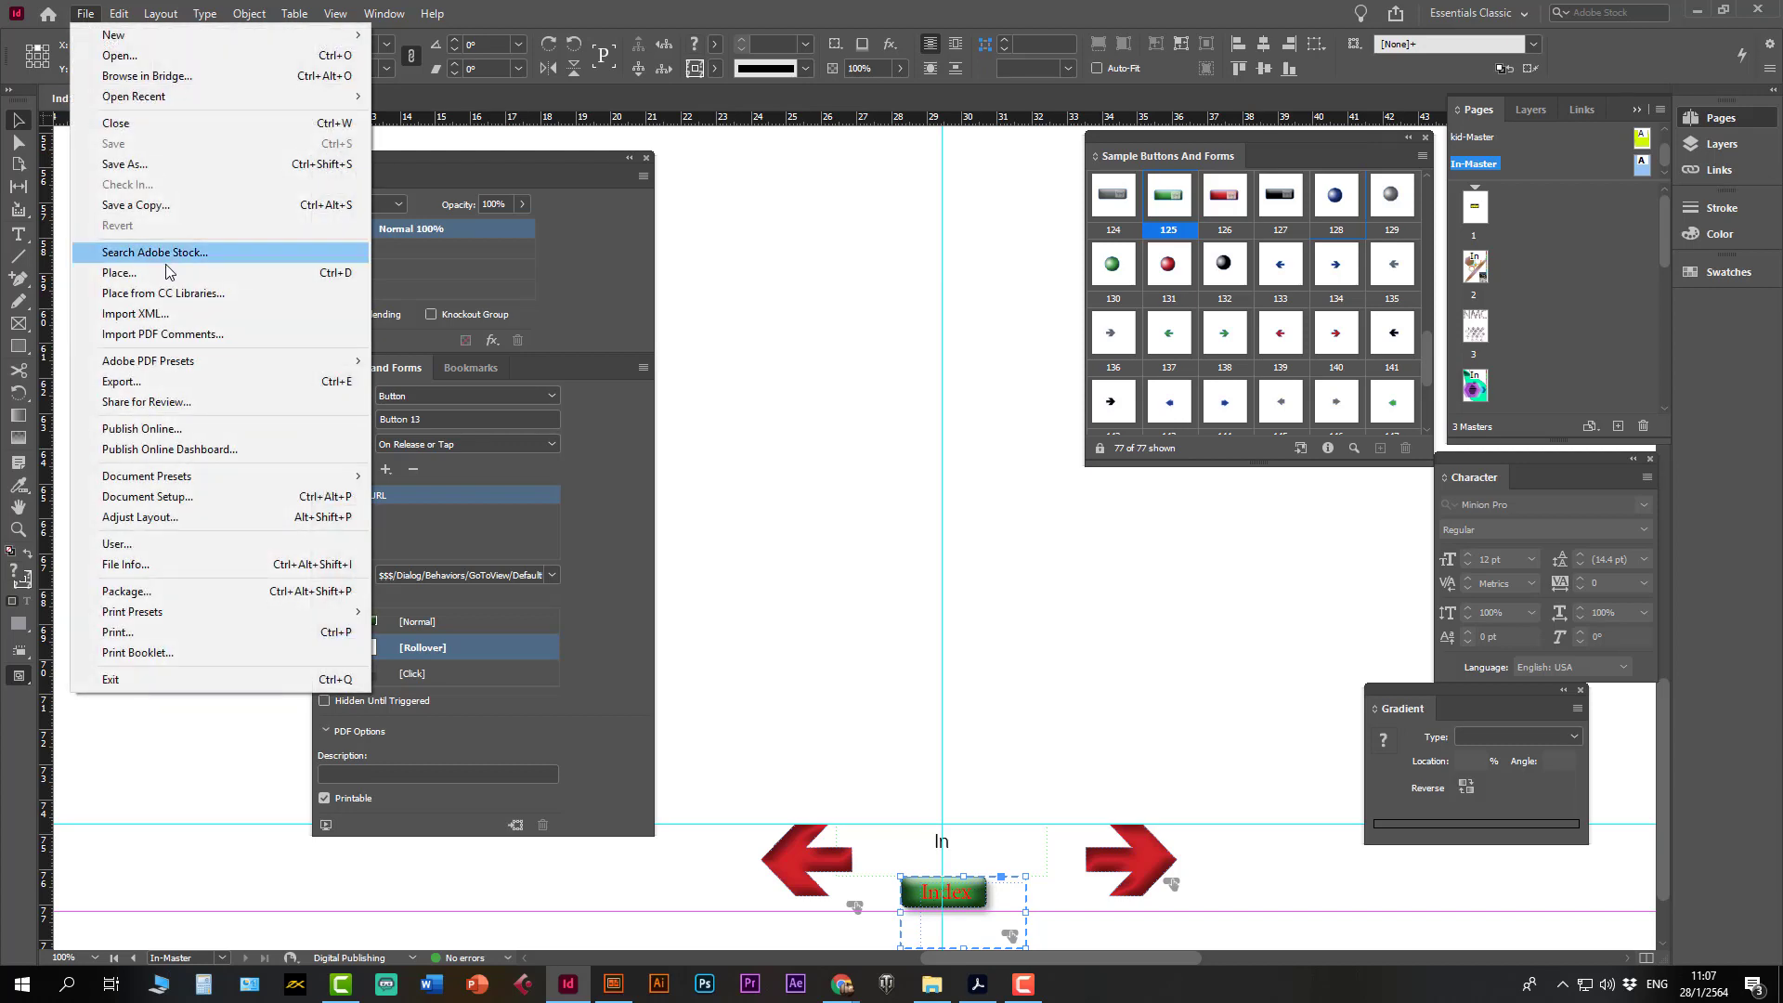
click(176, 383)
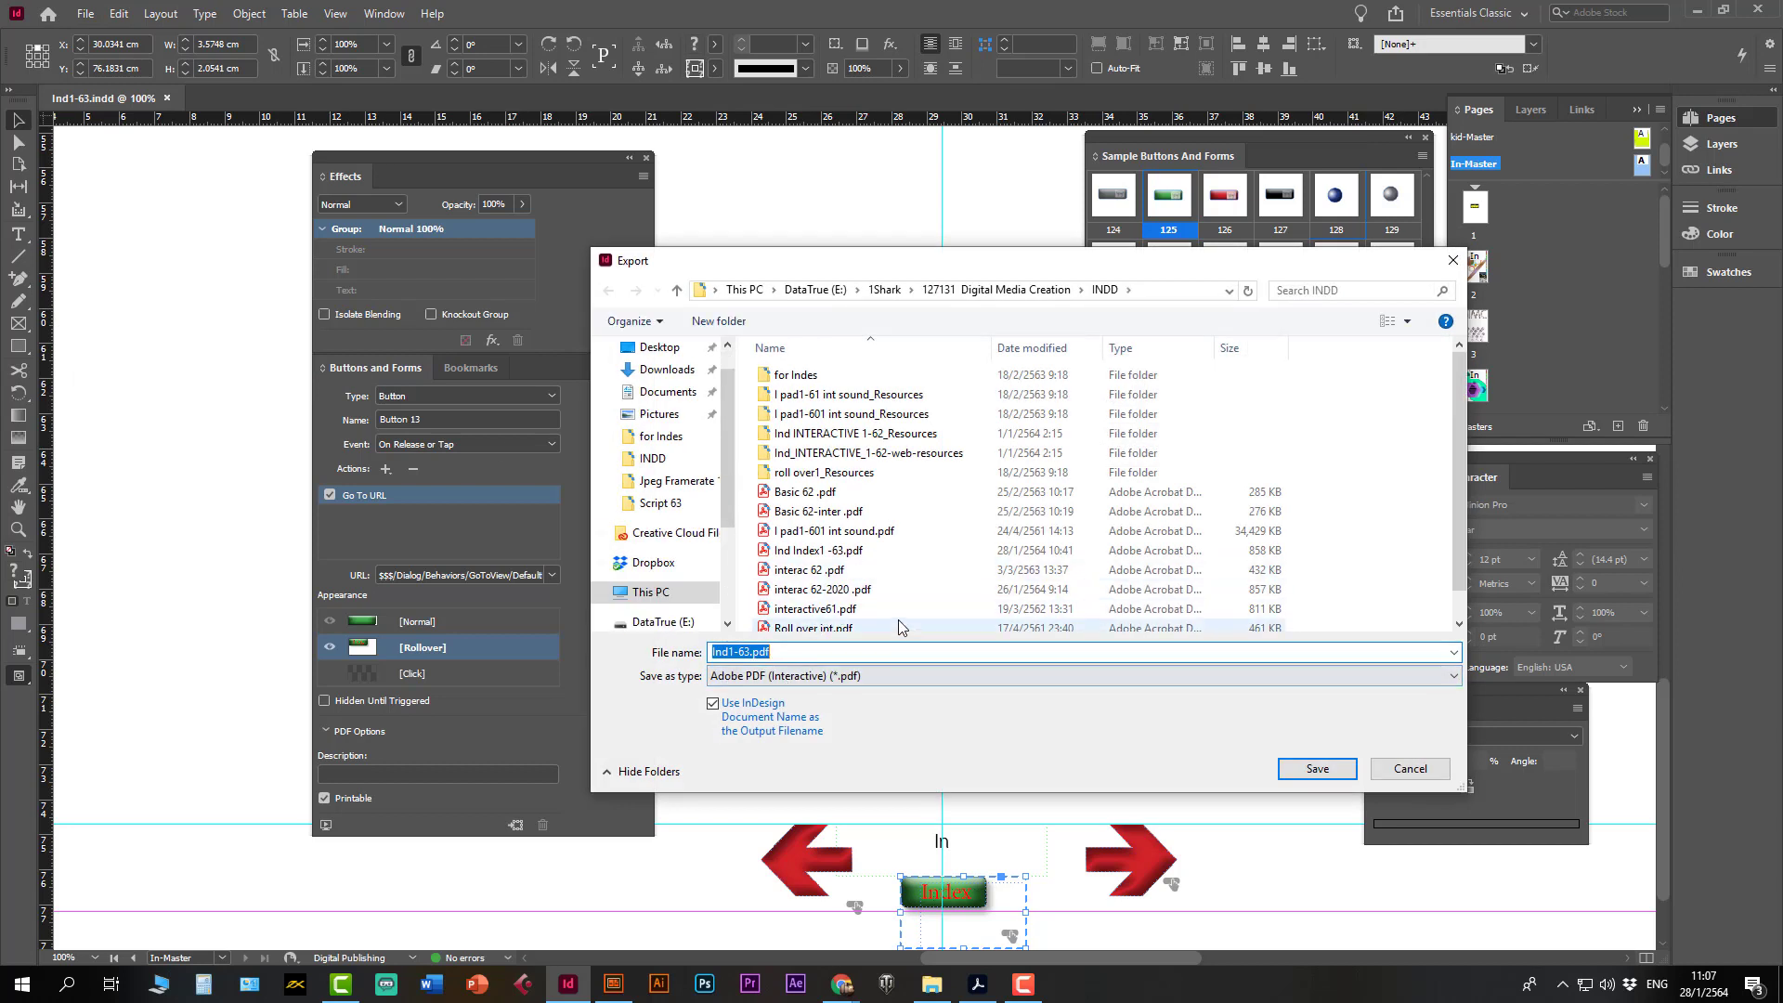
scroll(836, 613, down, 3)
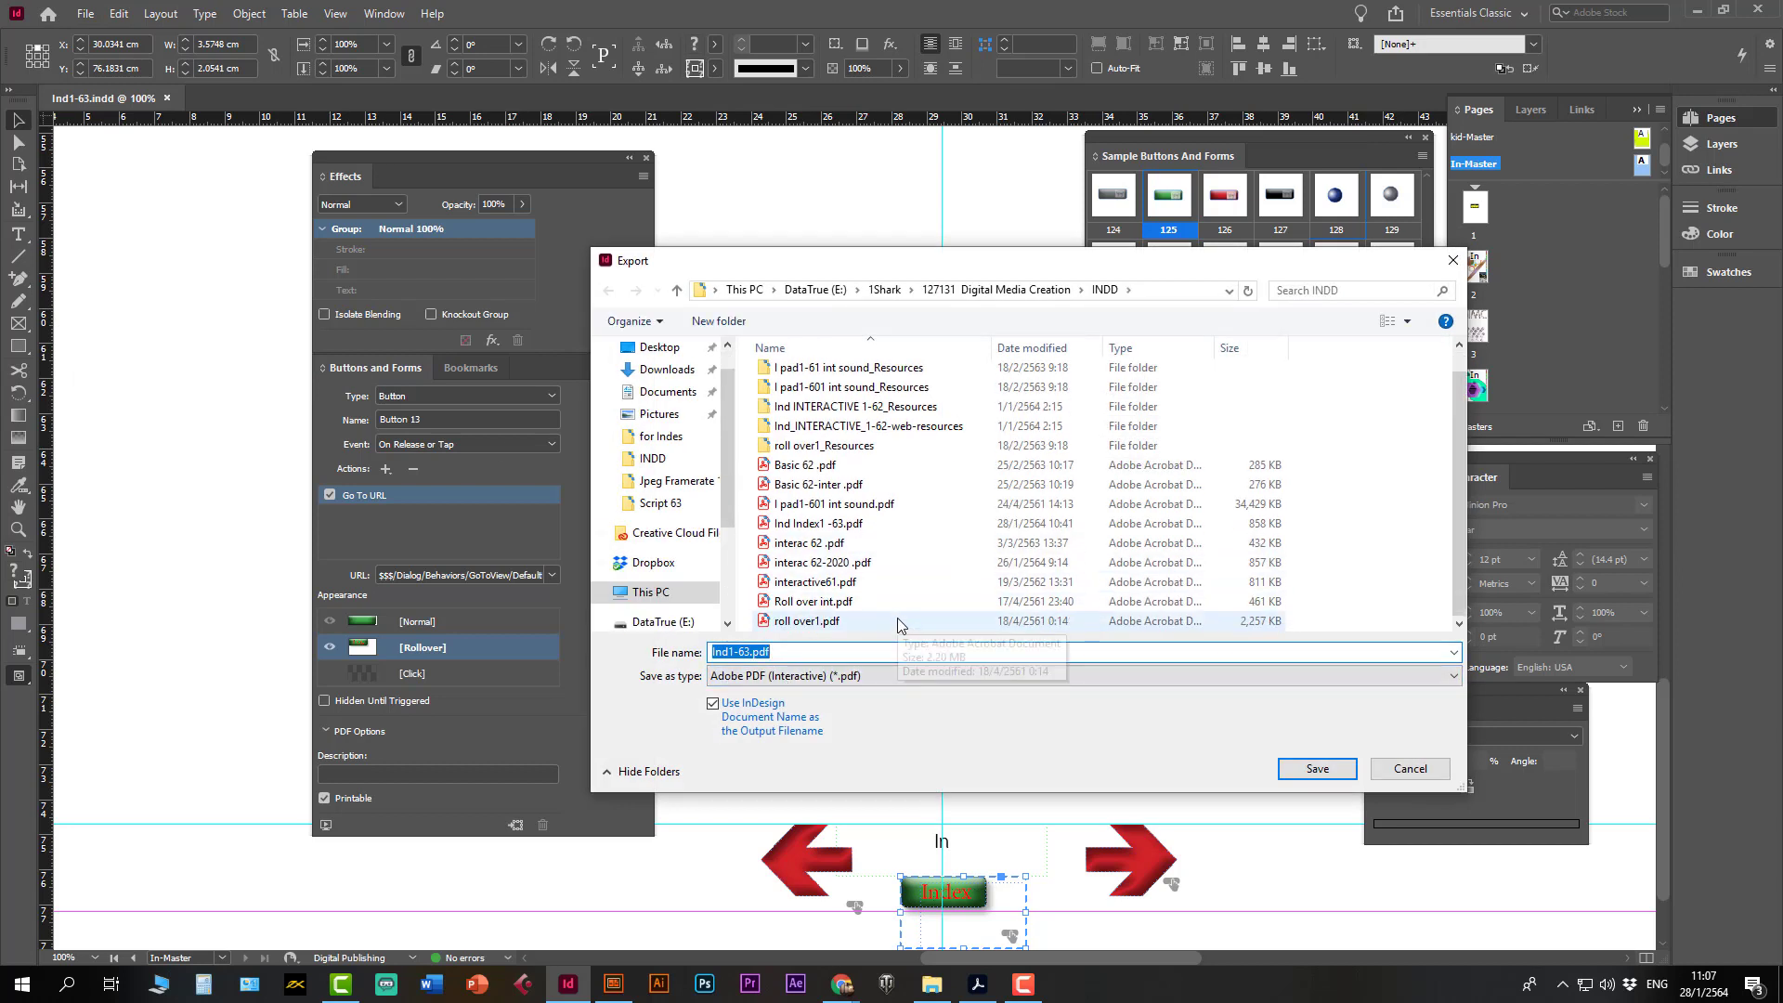
click(801, 527)
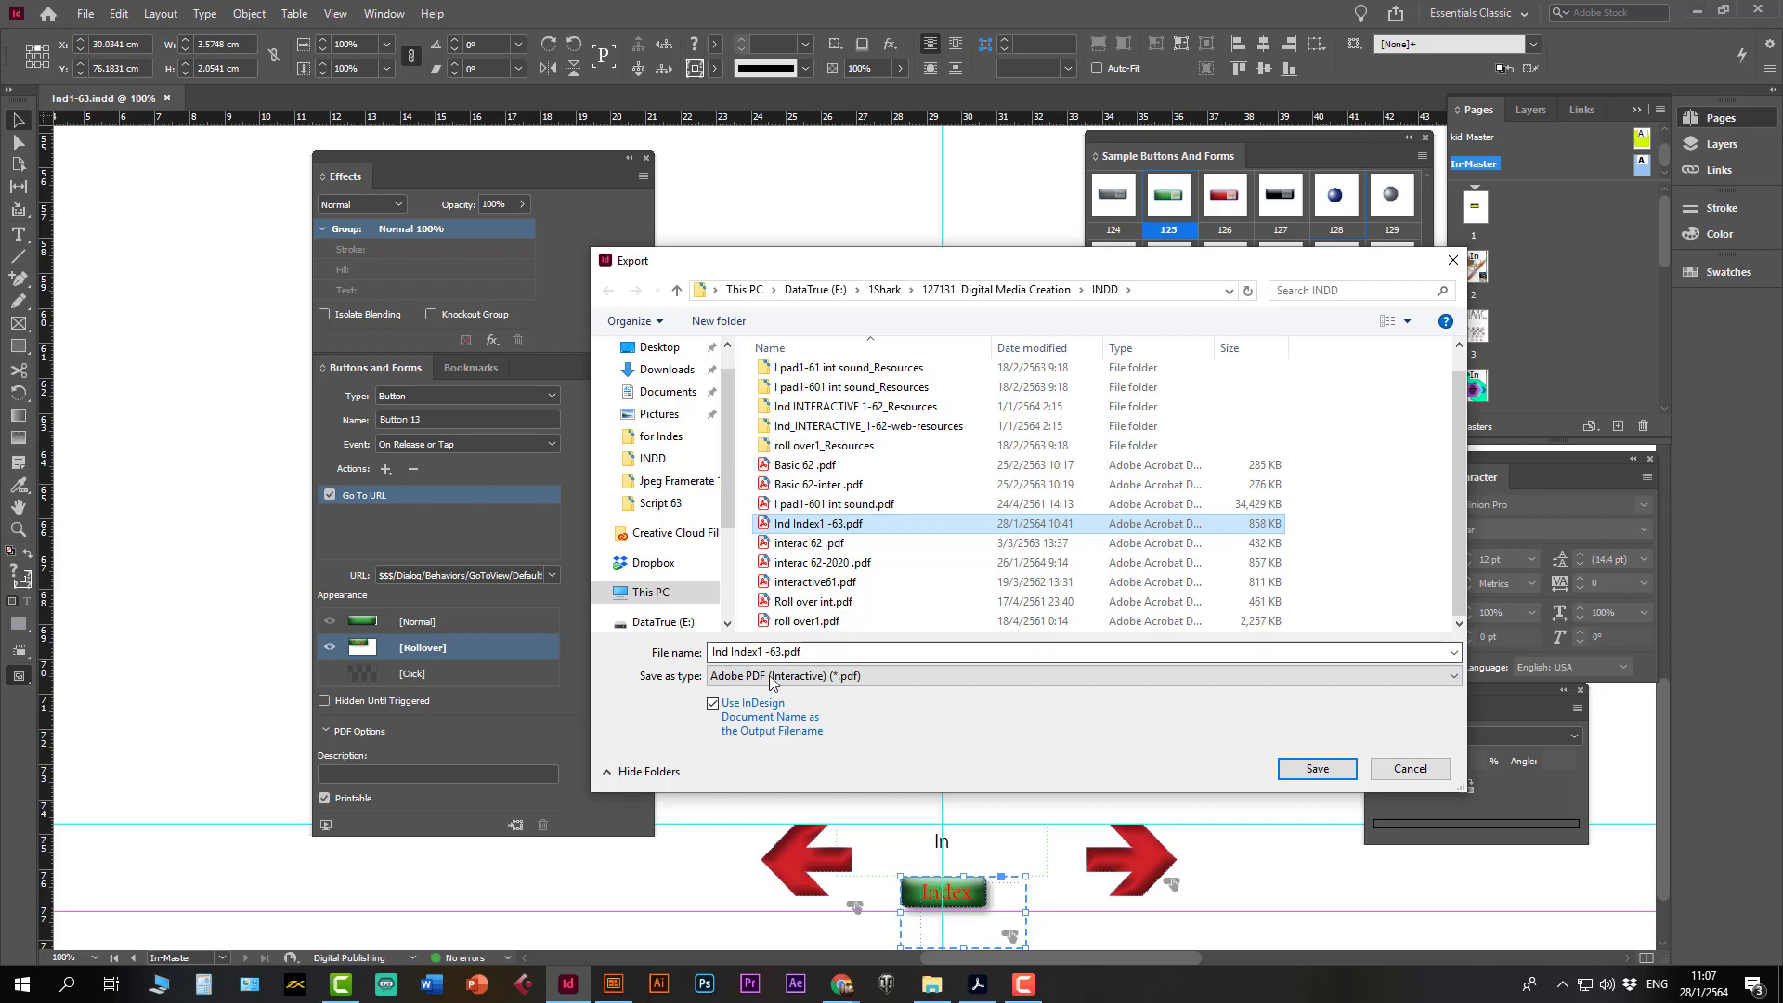
click(1083, 675)
click(1082, 691)
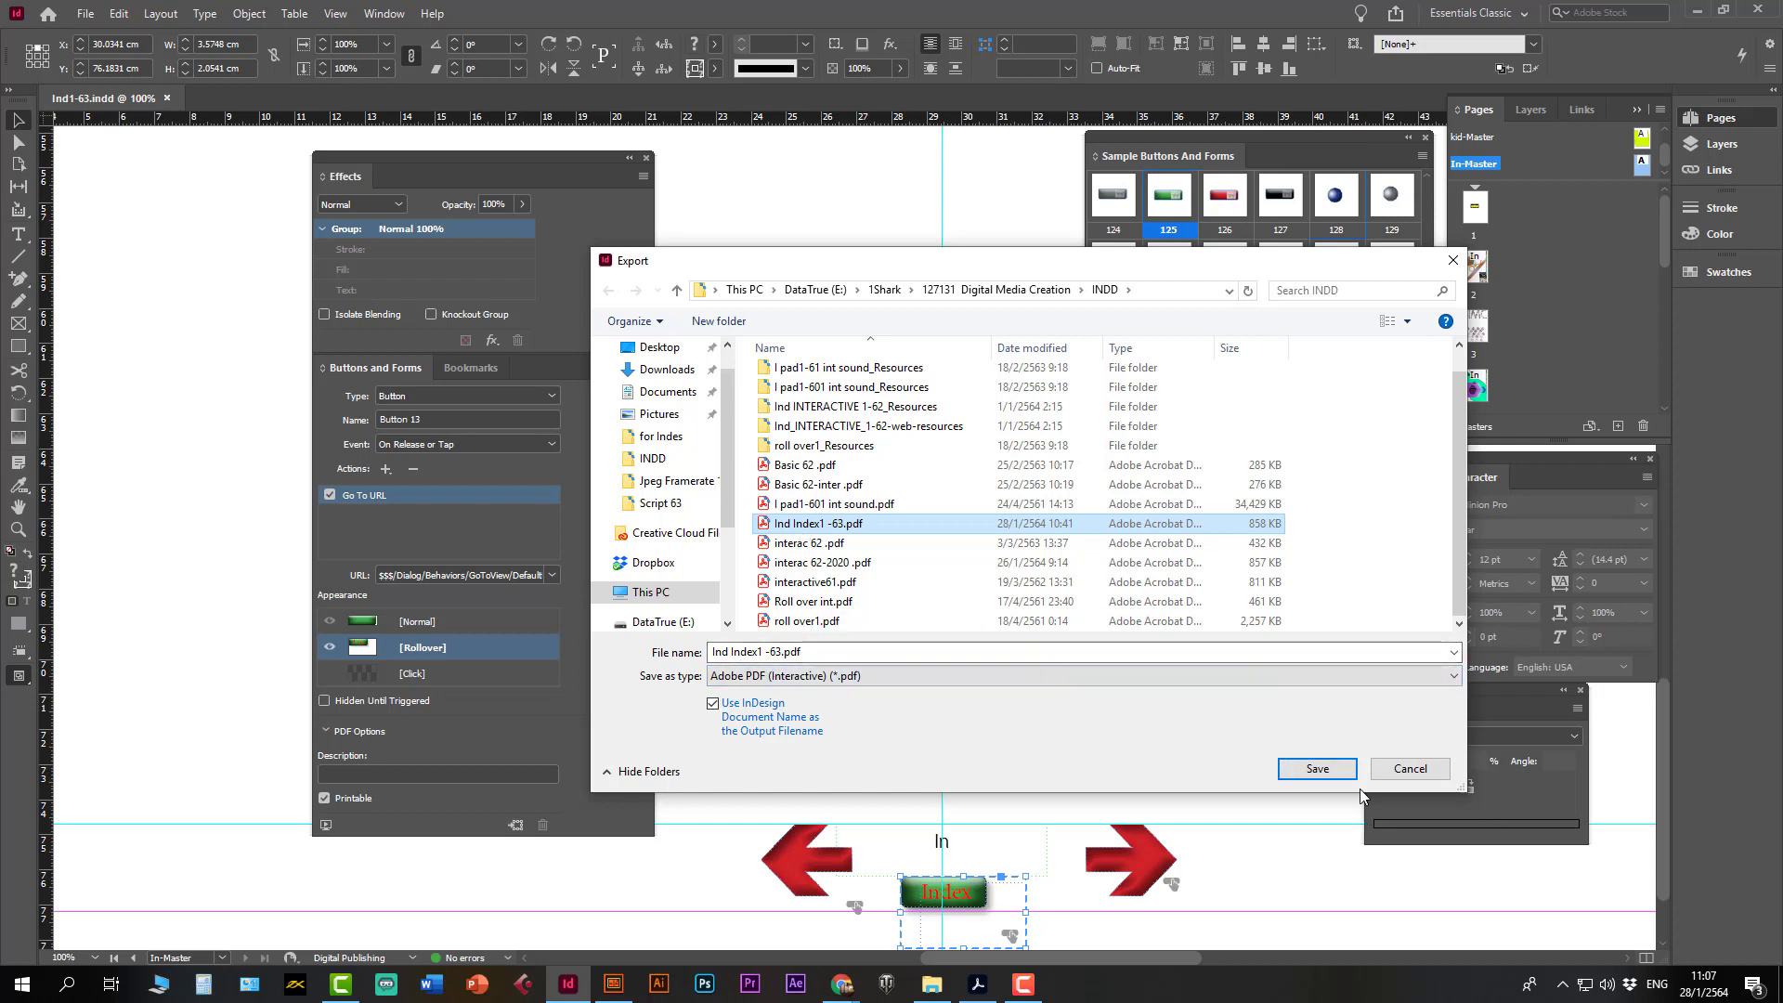
click(1319, 769)
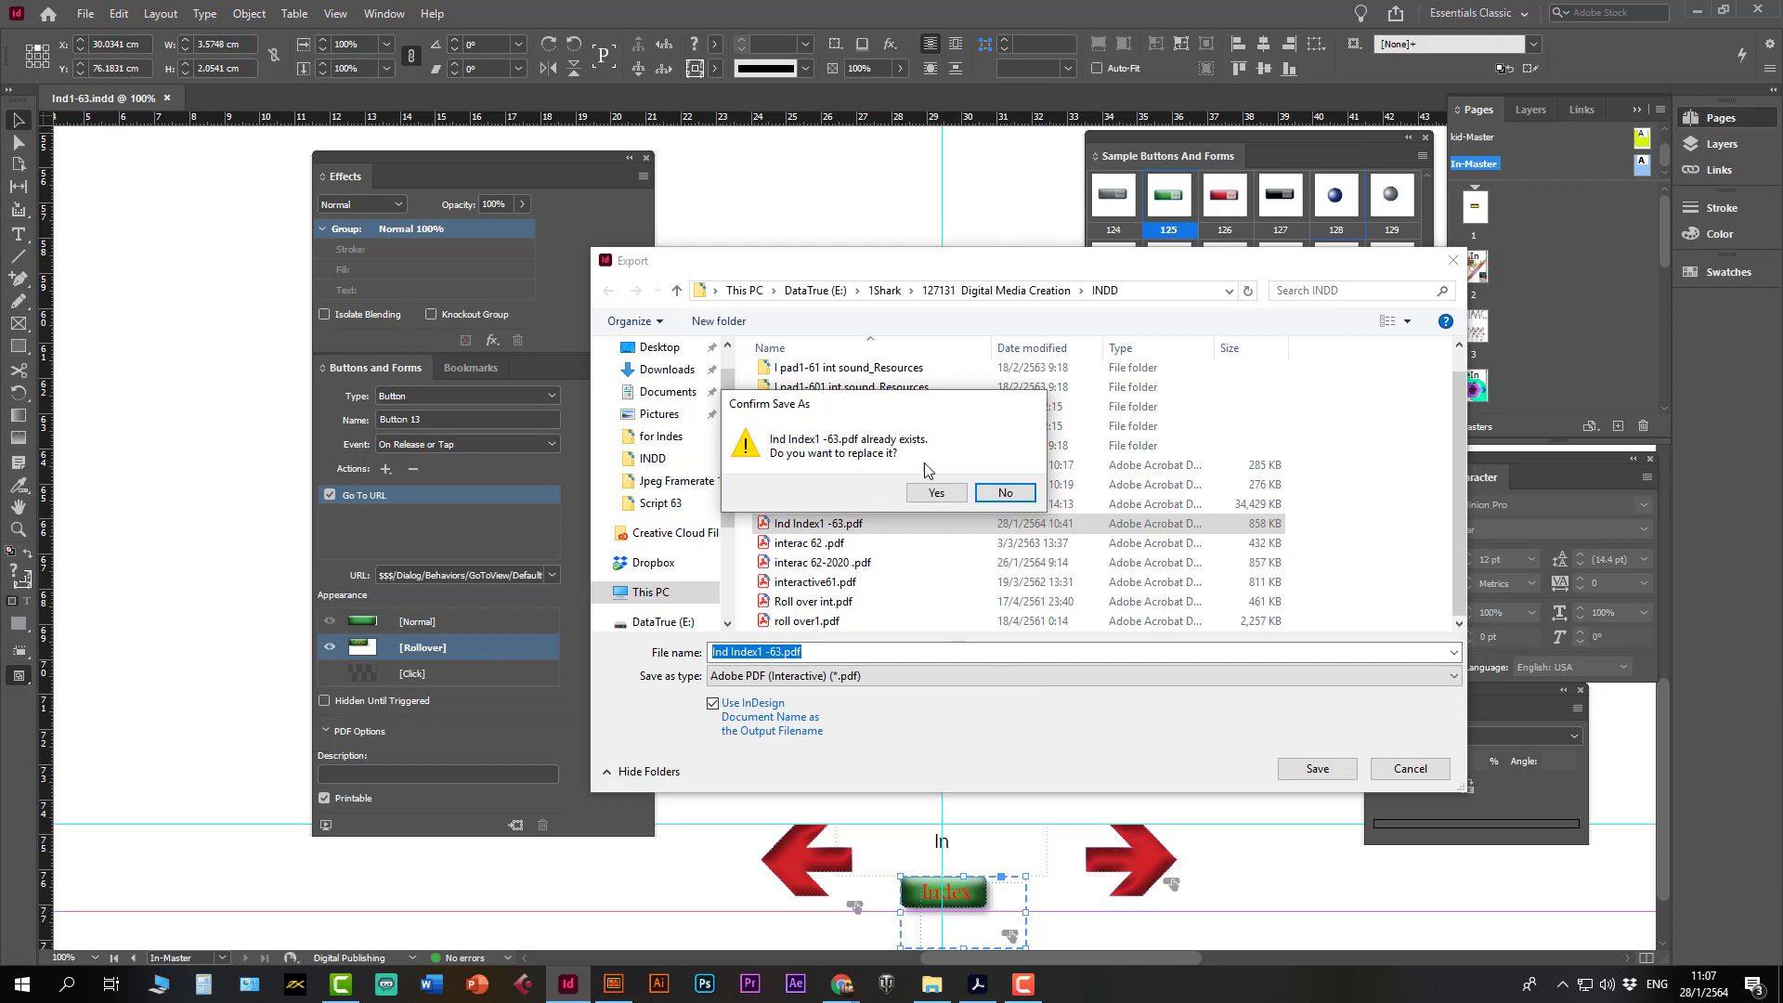
click(927, 494)
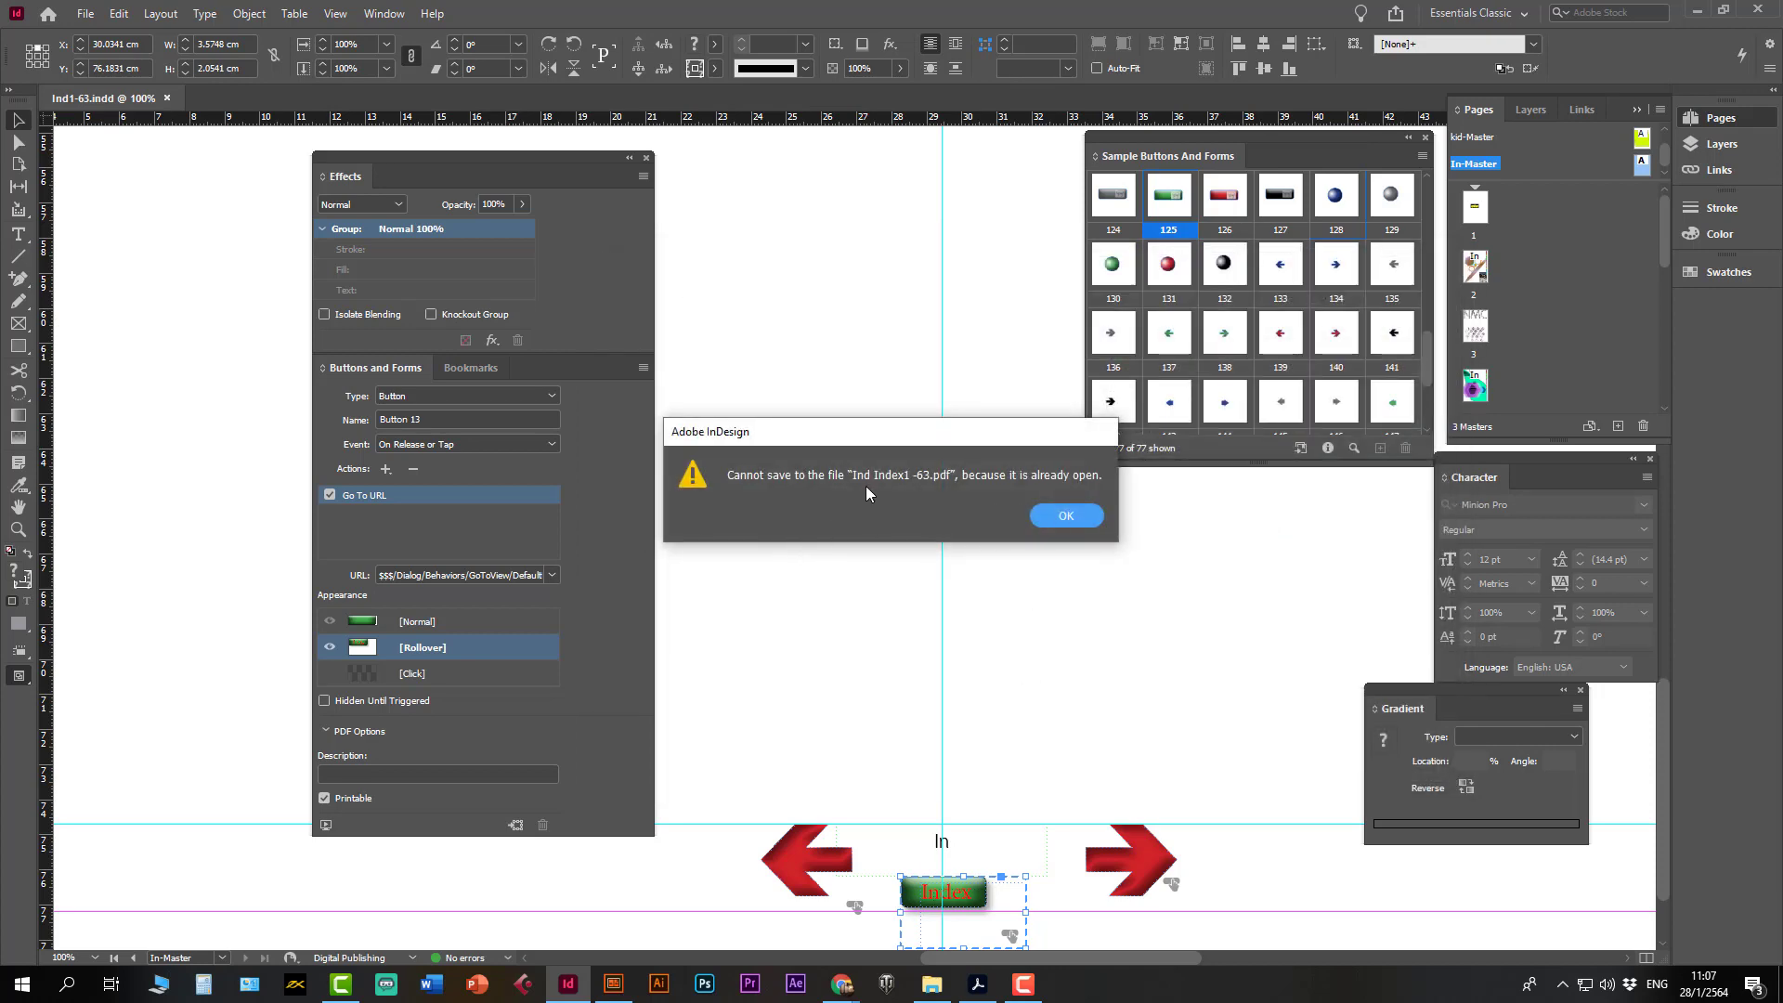
click(1064, 517)
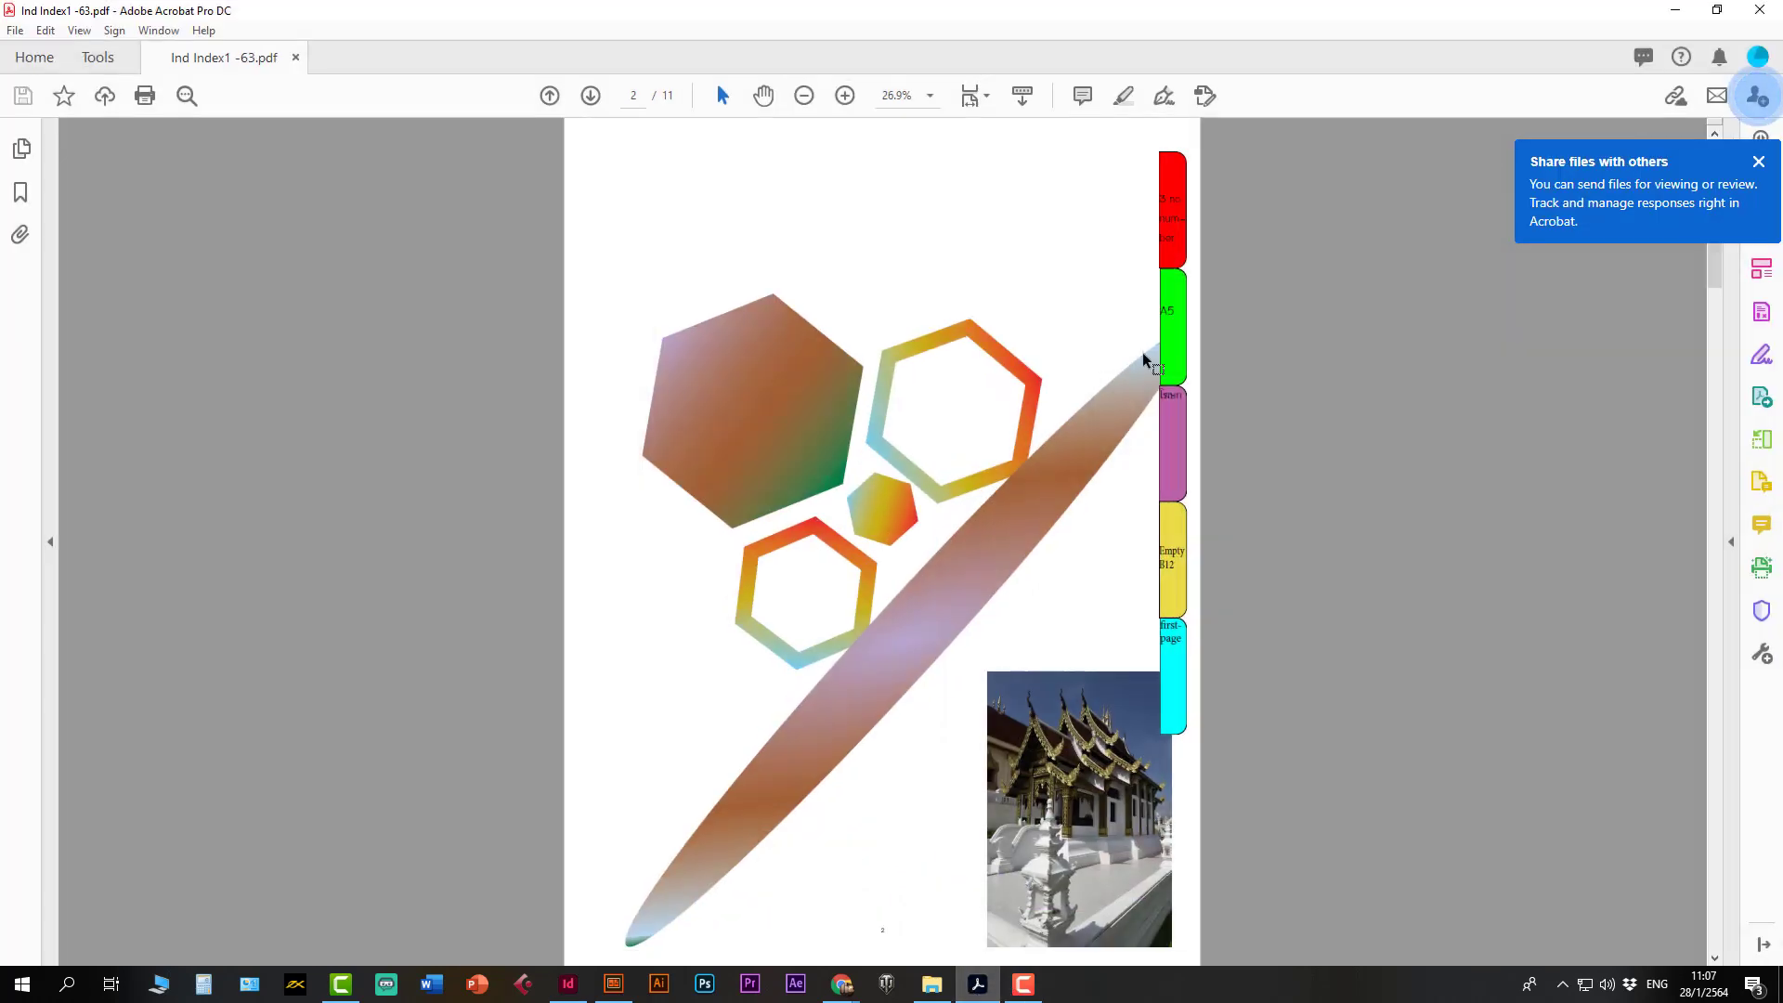
- Close the copy of Ind Index1 -63.pdf open in Acrobat and export the InDesign document as an interactive PDF over that file
click(1759, 10)
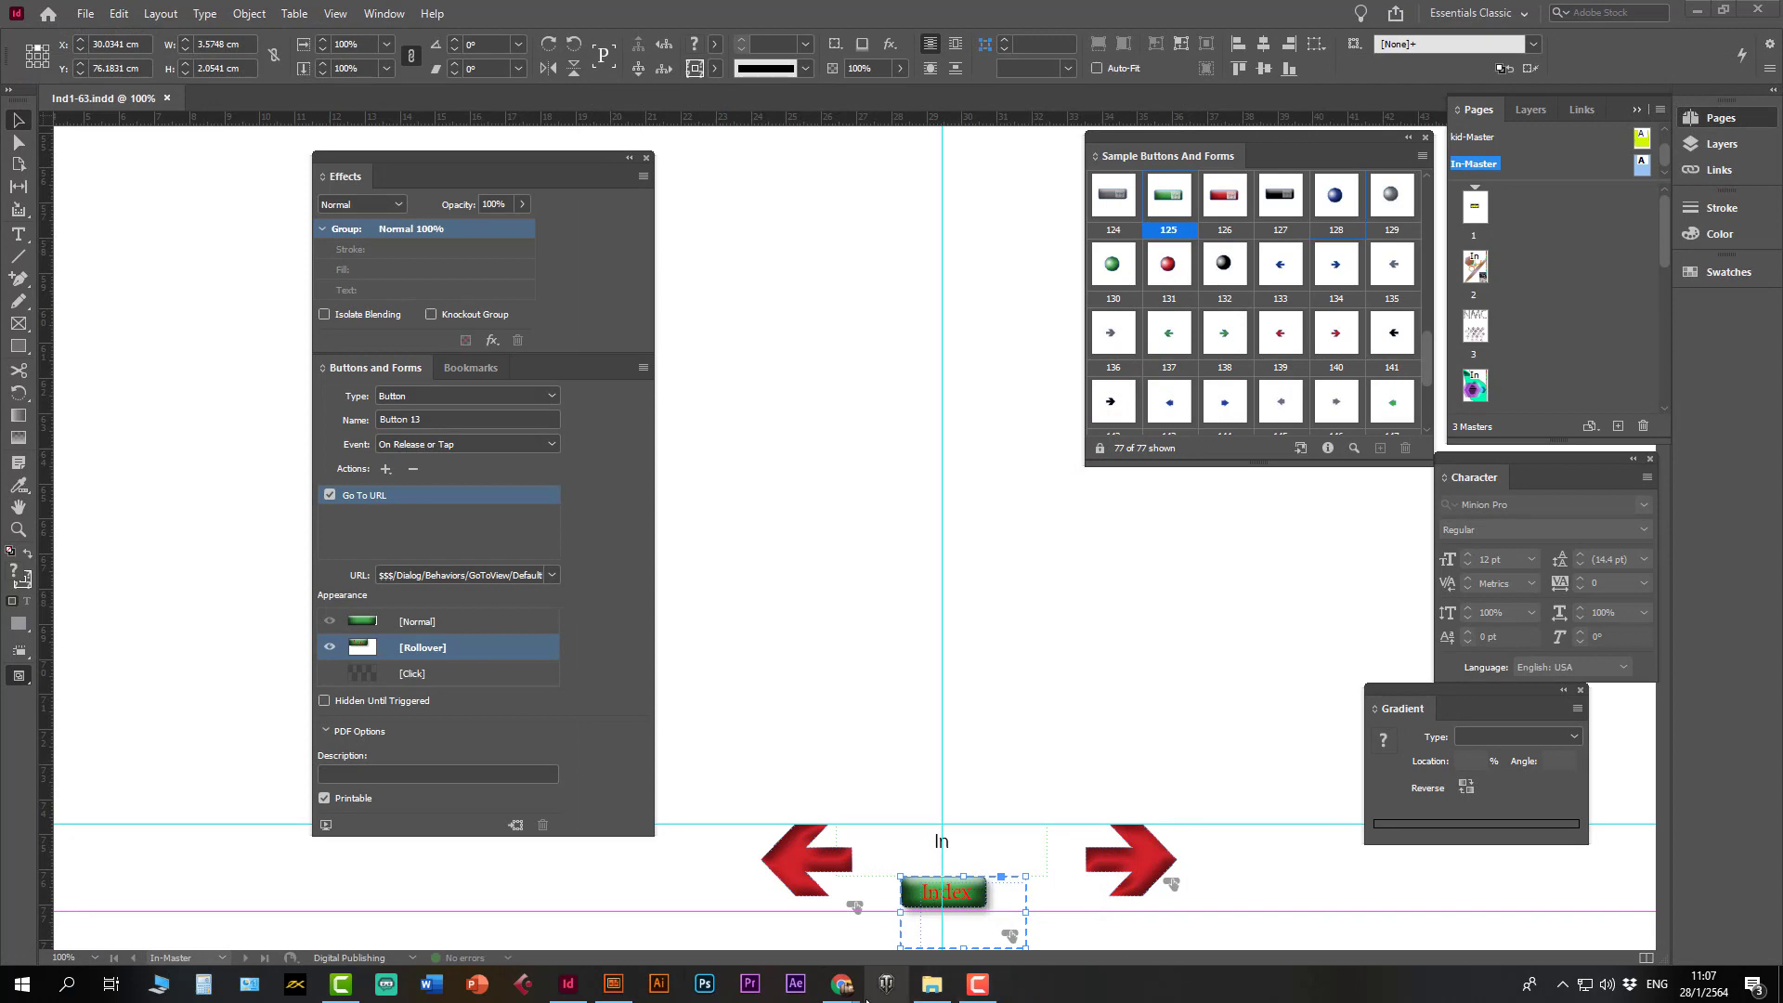
click(83, 15)
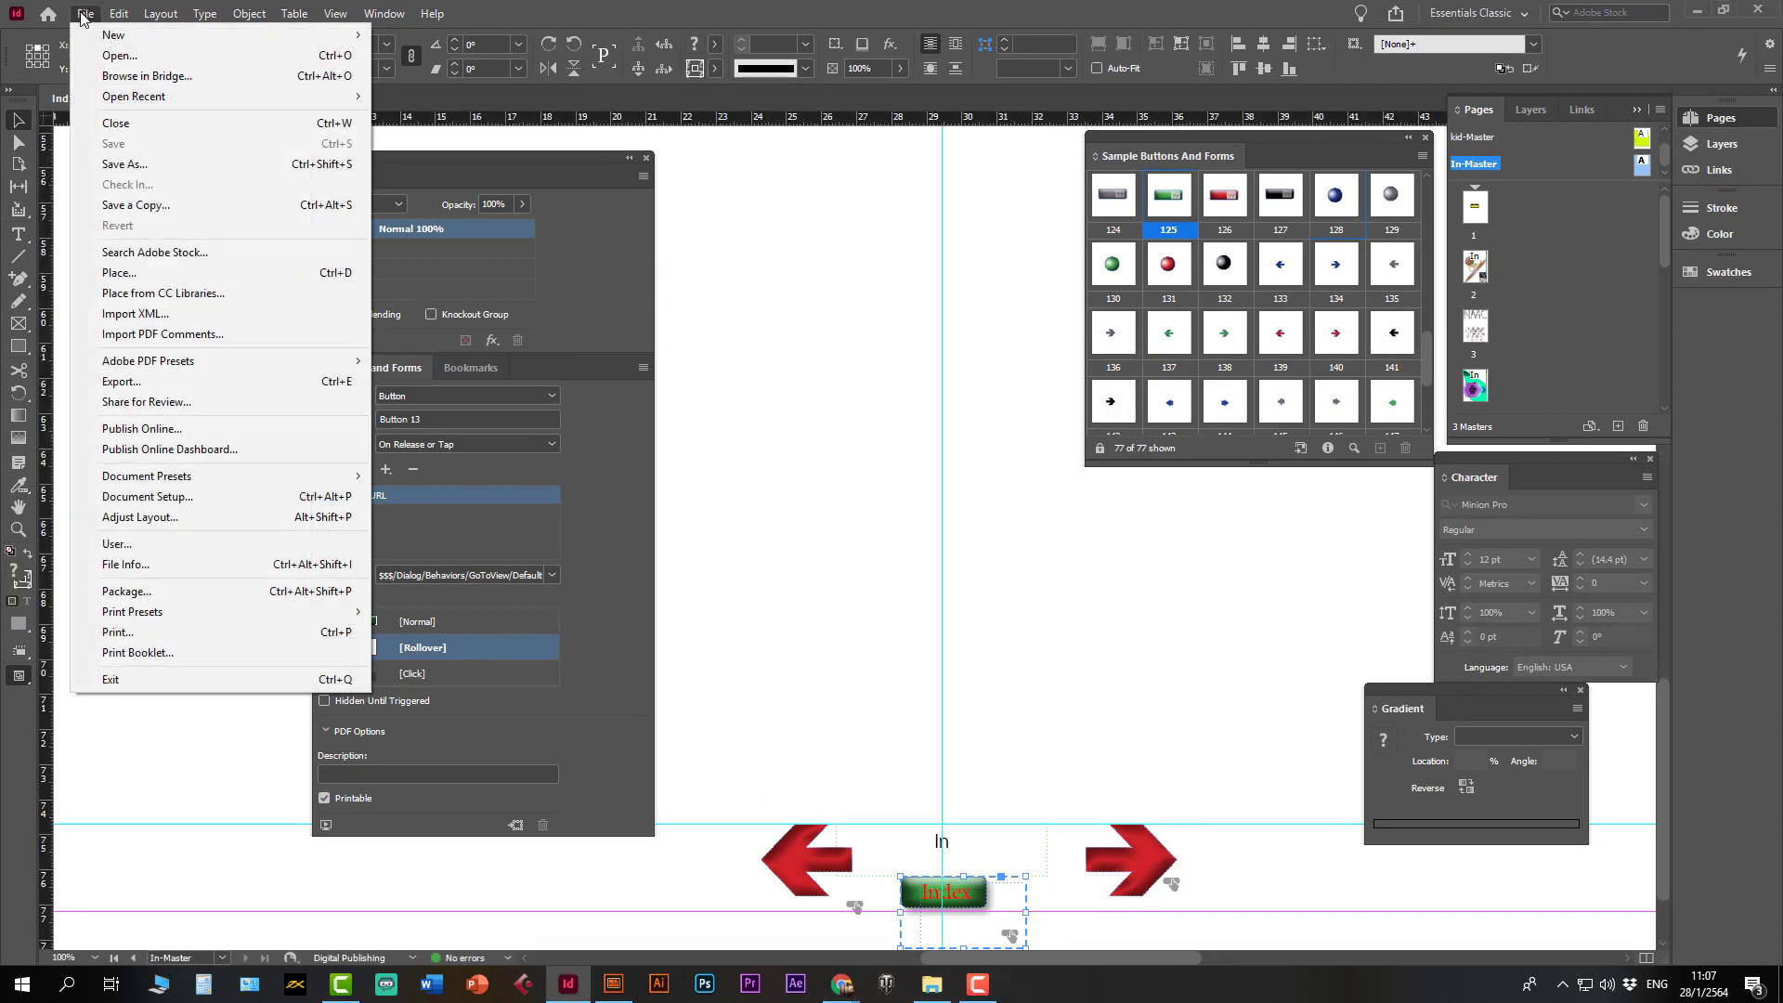
click(121, 382)
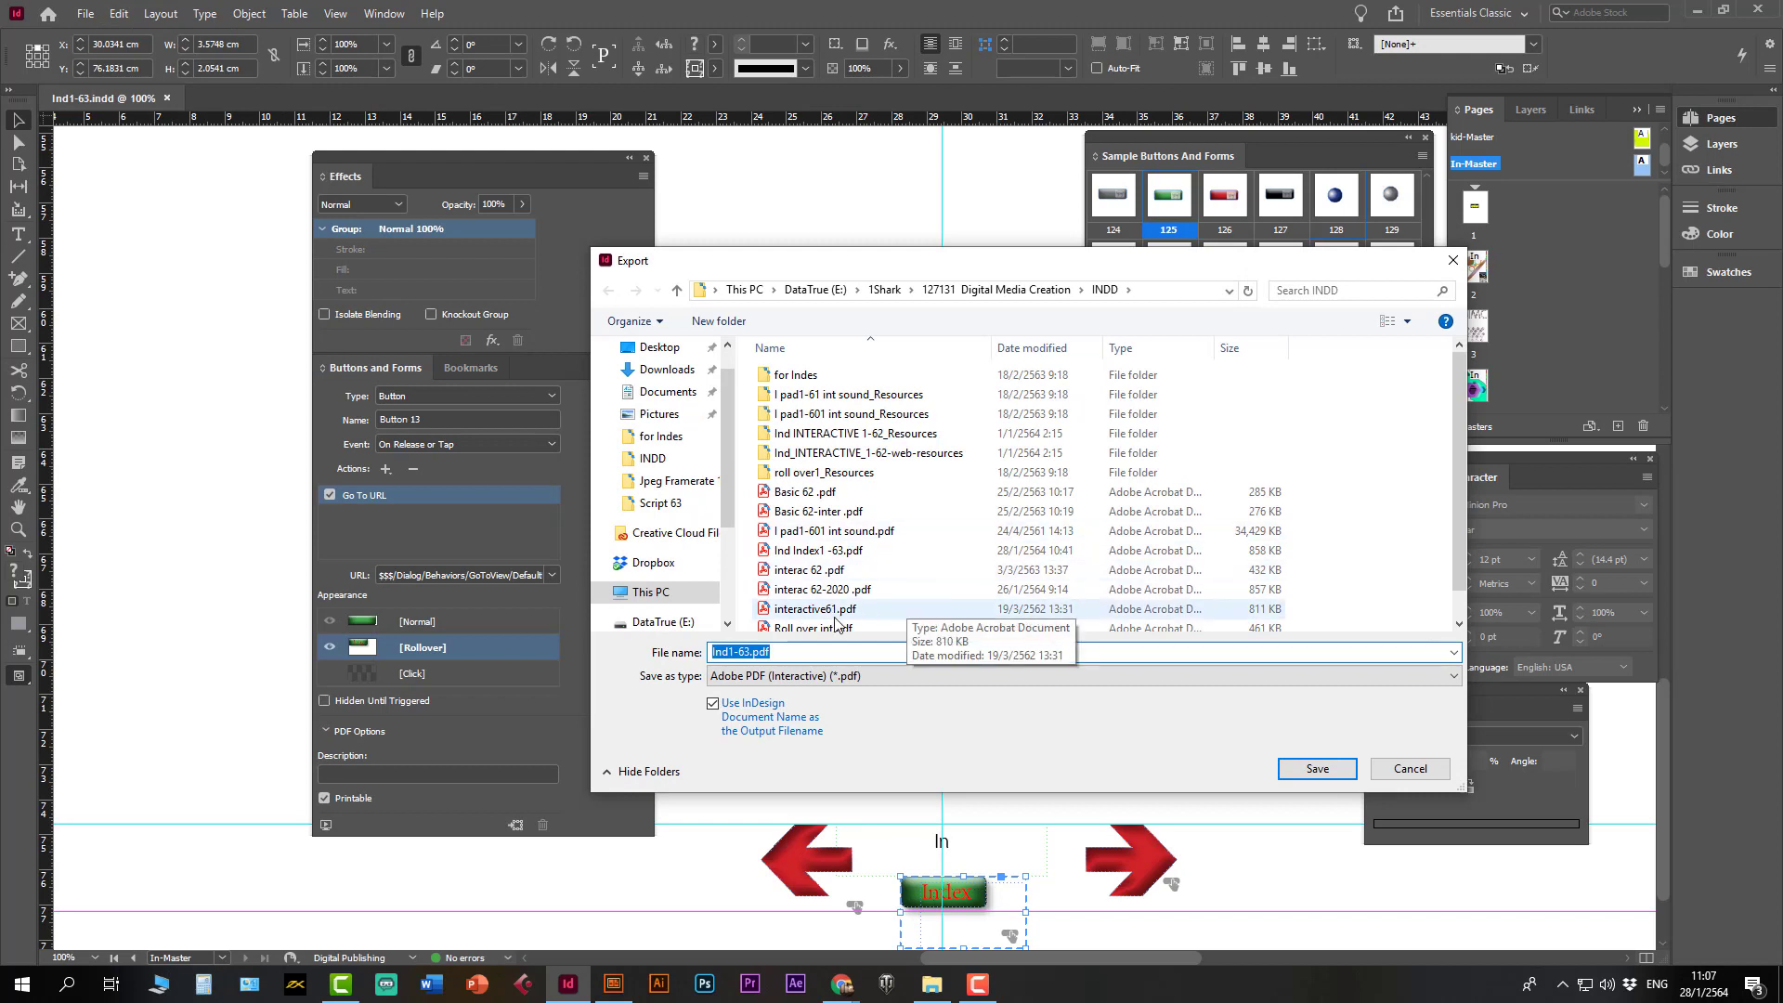
click(843, 553)
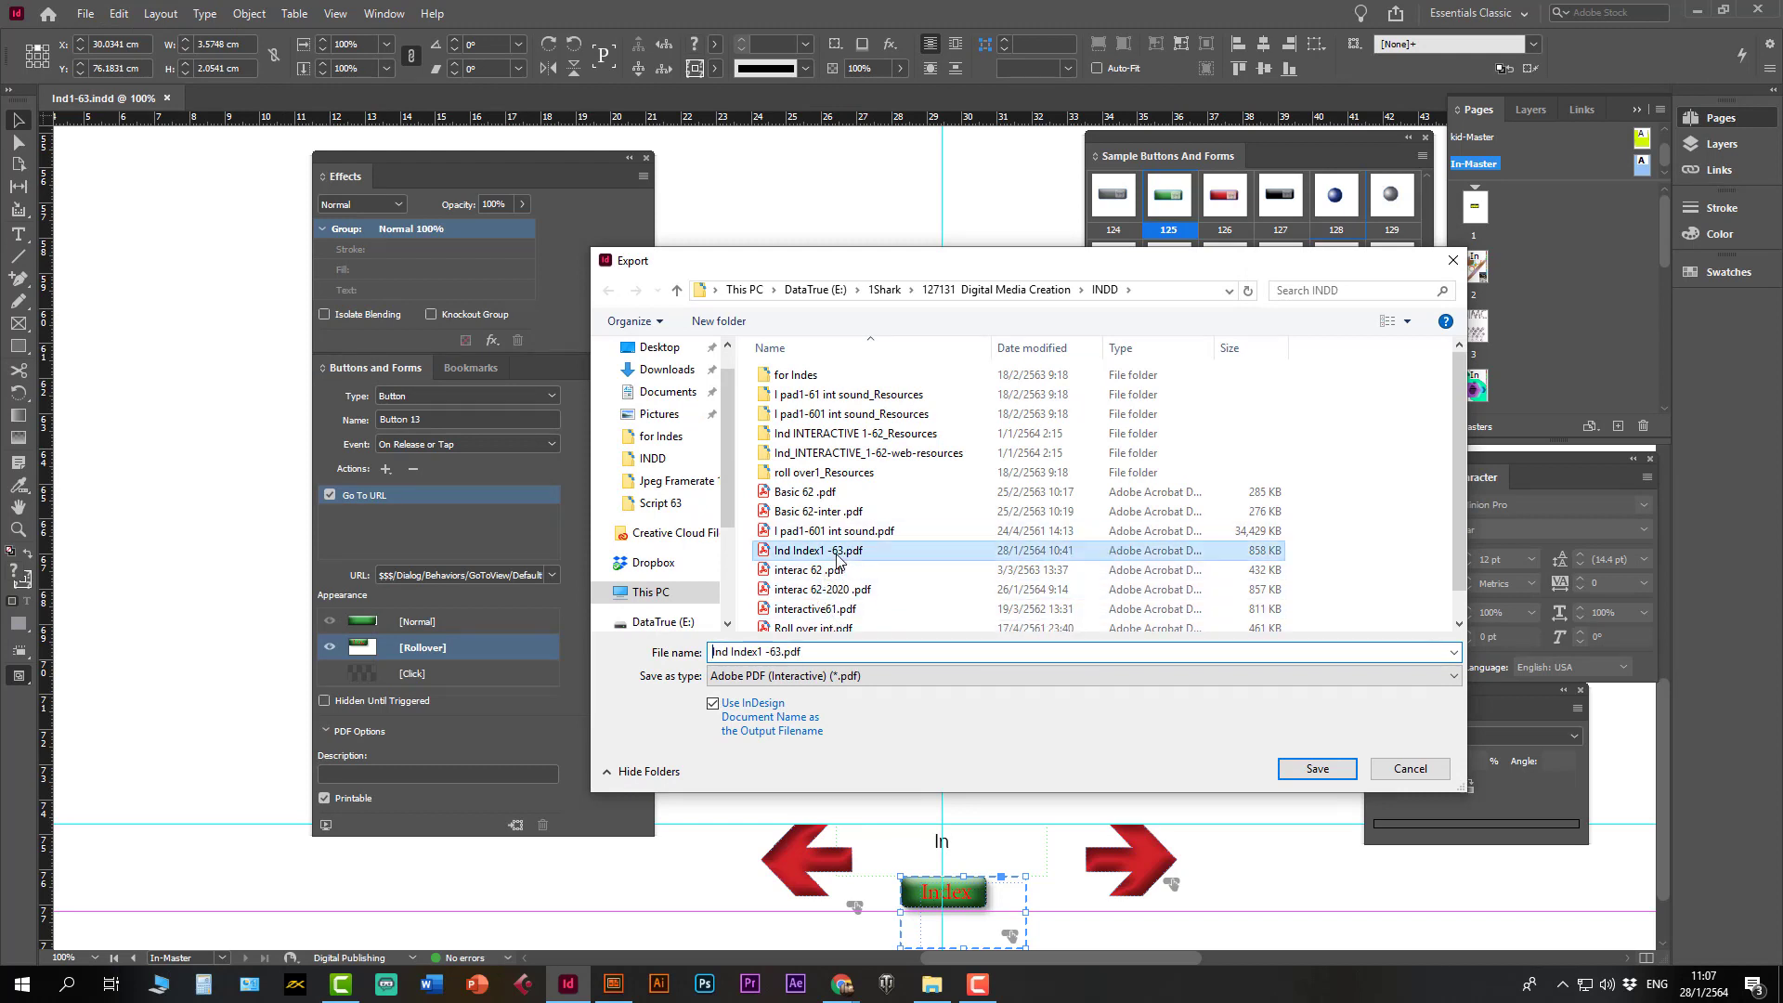
click(1319, 770)
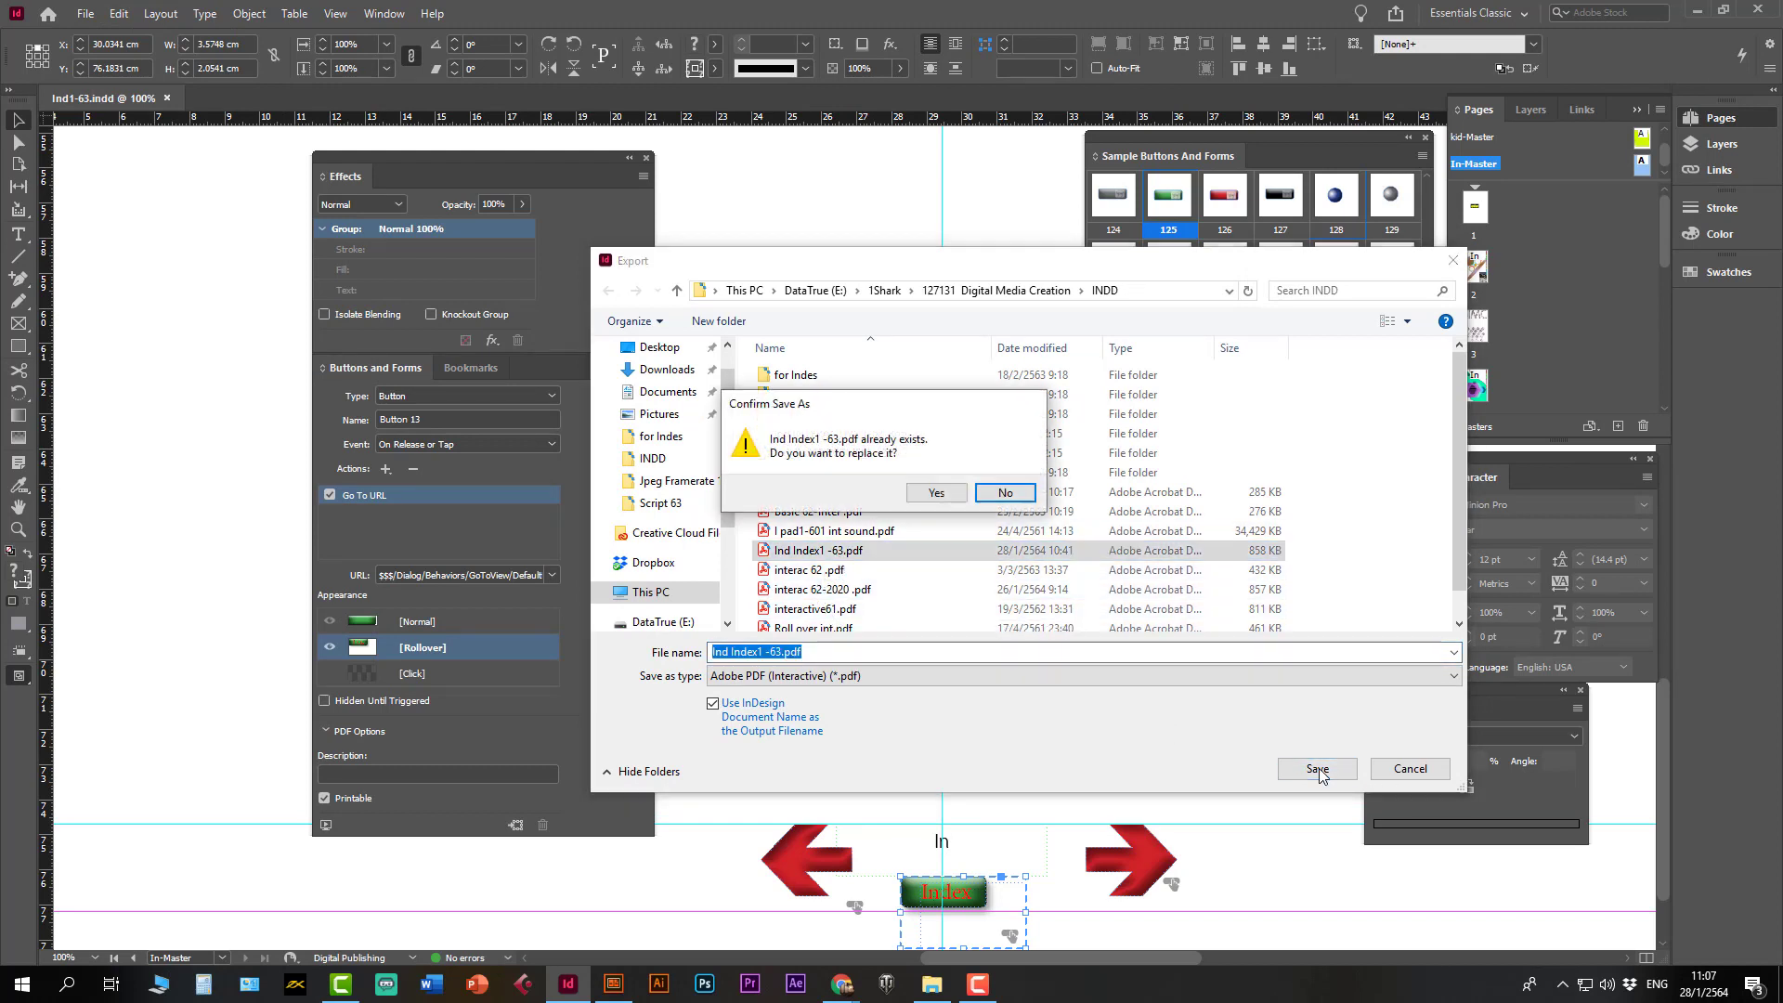
click(944, 494)
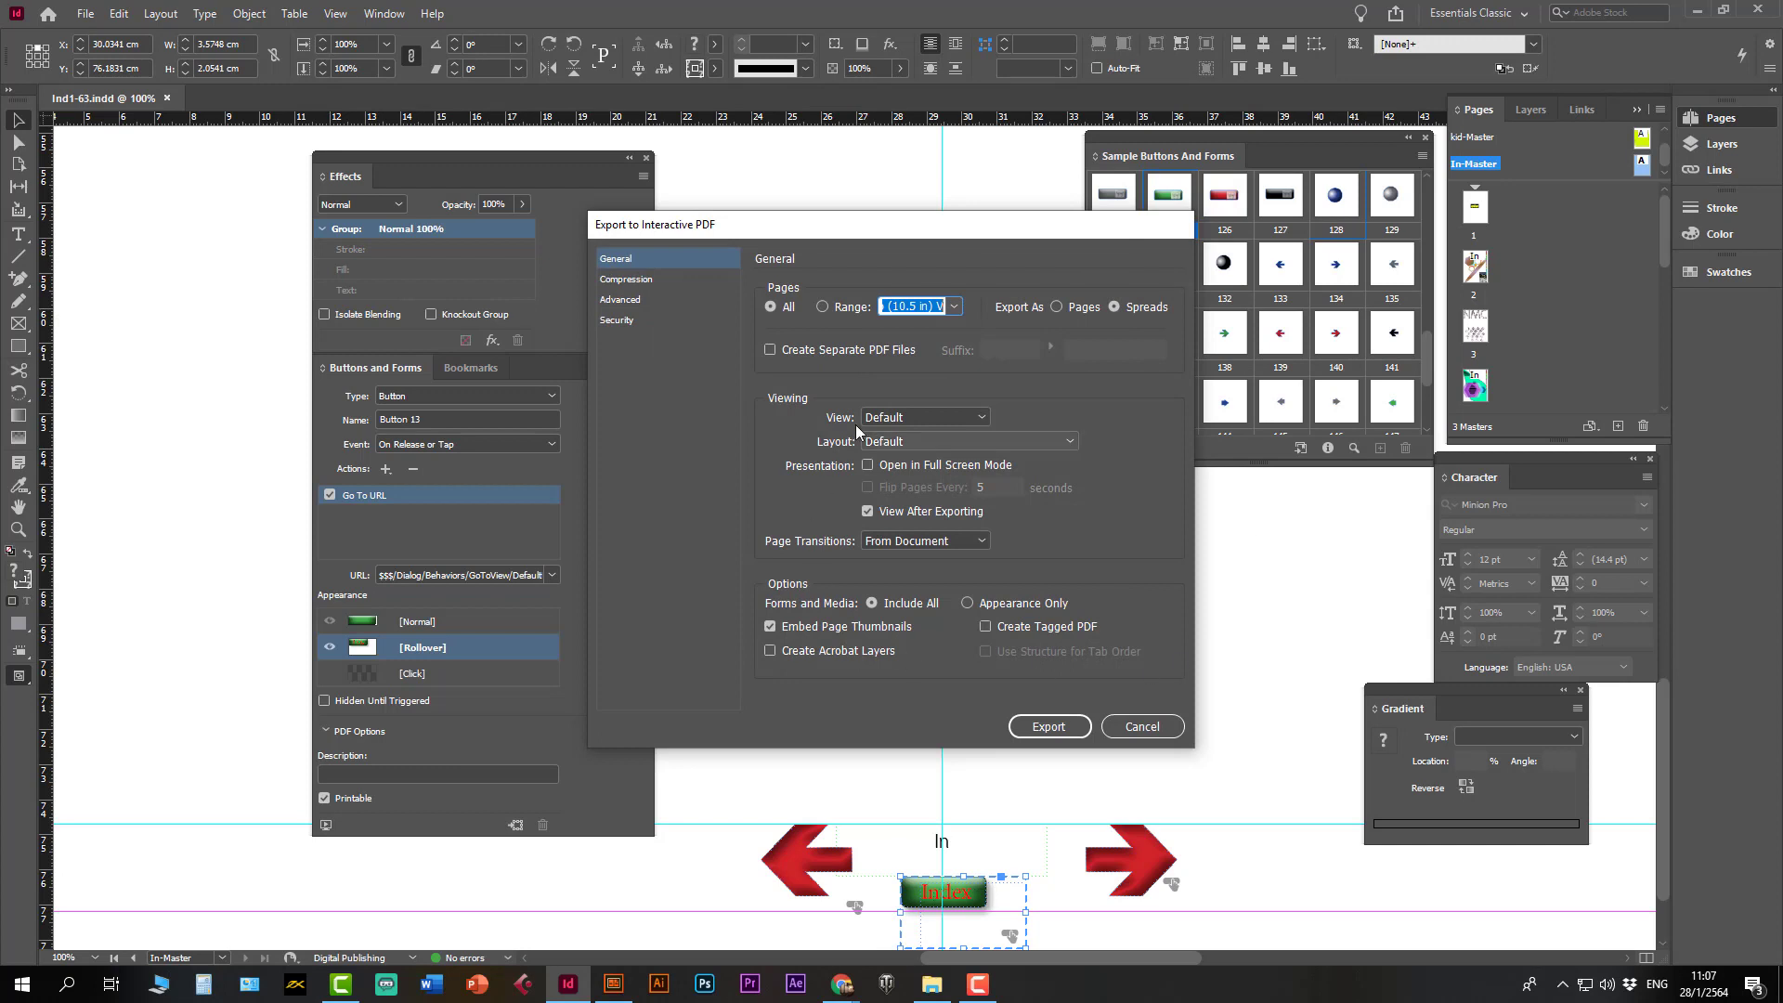
click(1049, 726)
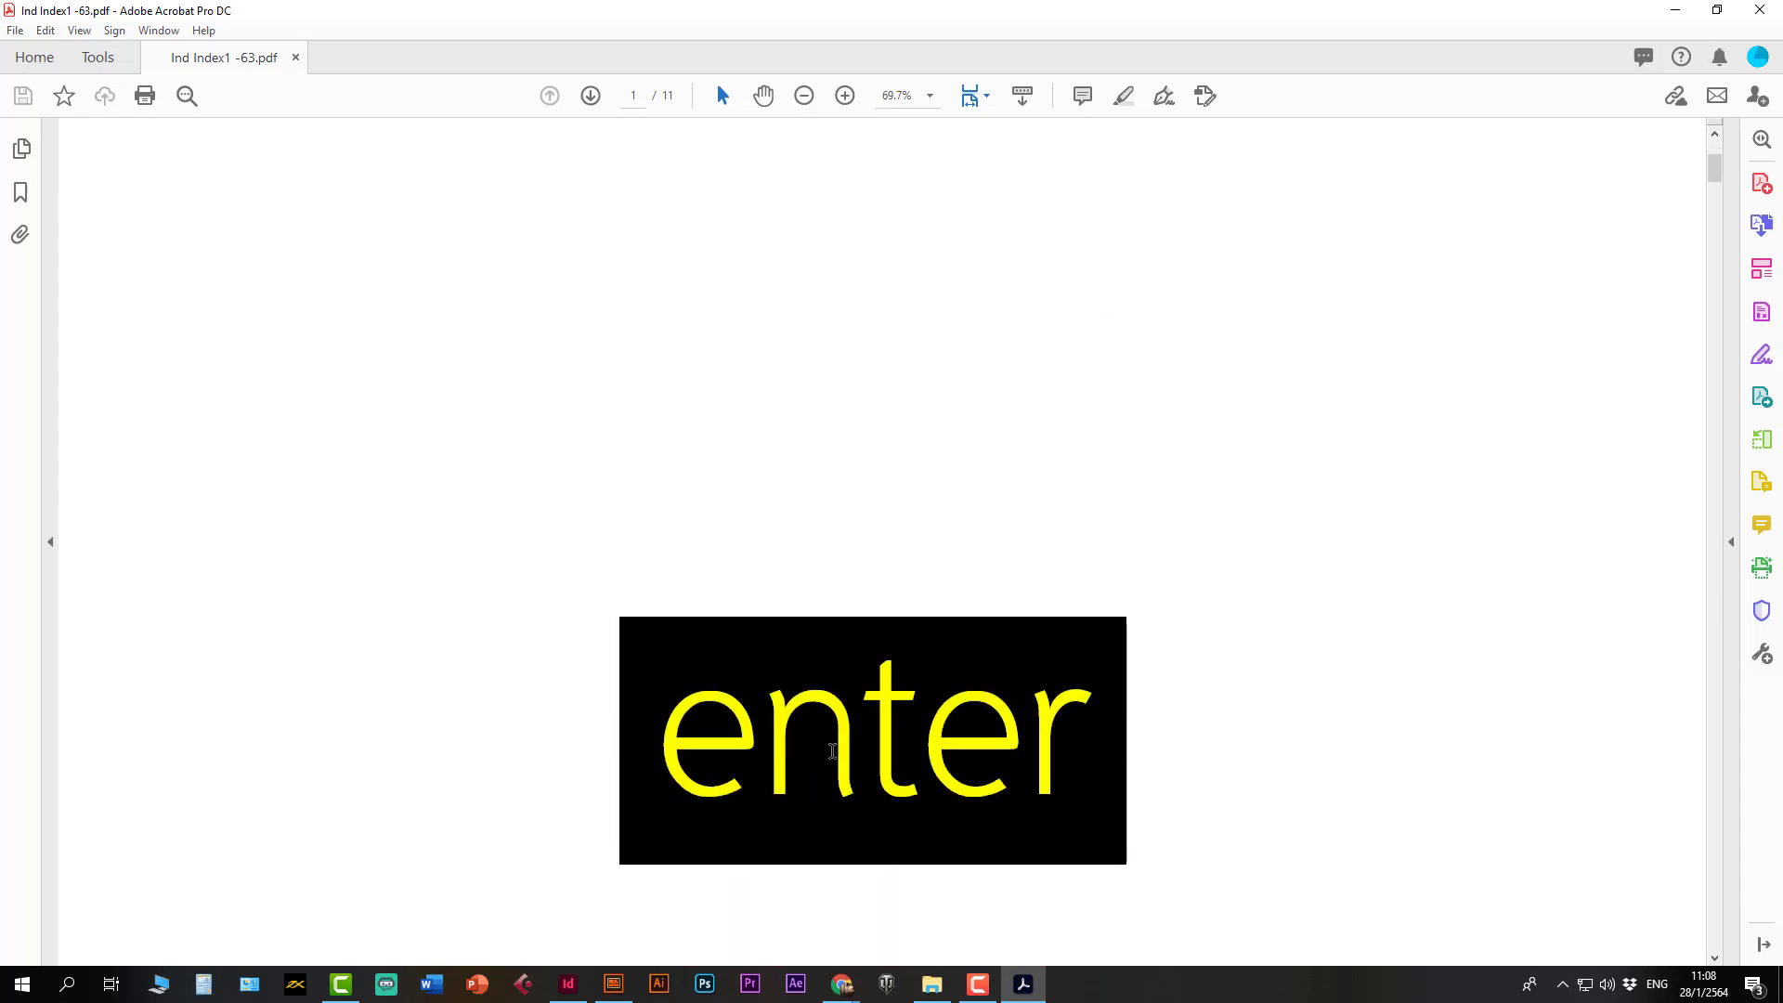
- Examine the exported PDF in Acrobat and inspect the arrows and green Index button at the foot of page 4
scroll(856, 757, down, 12)
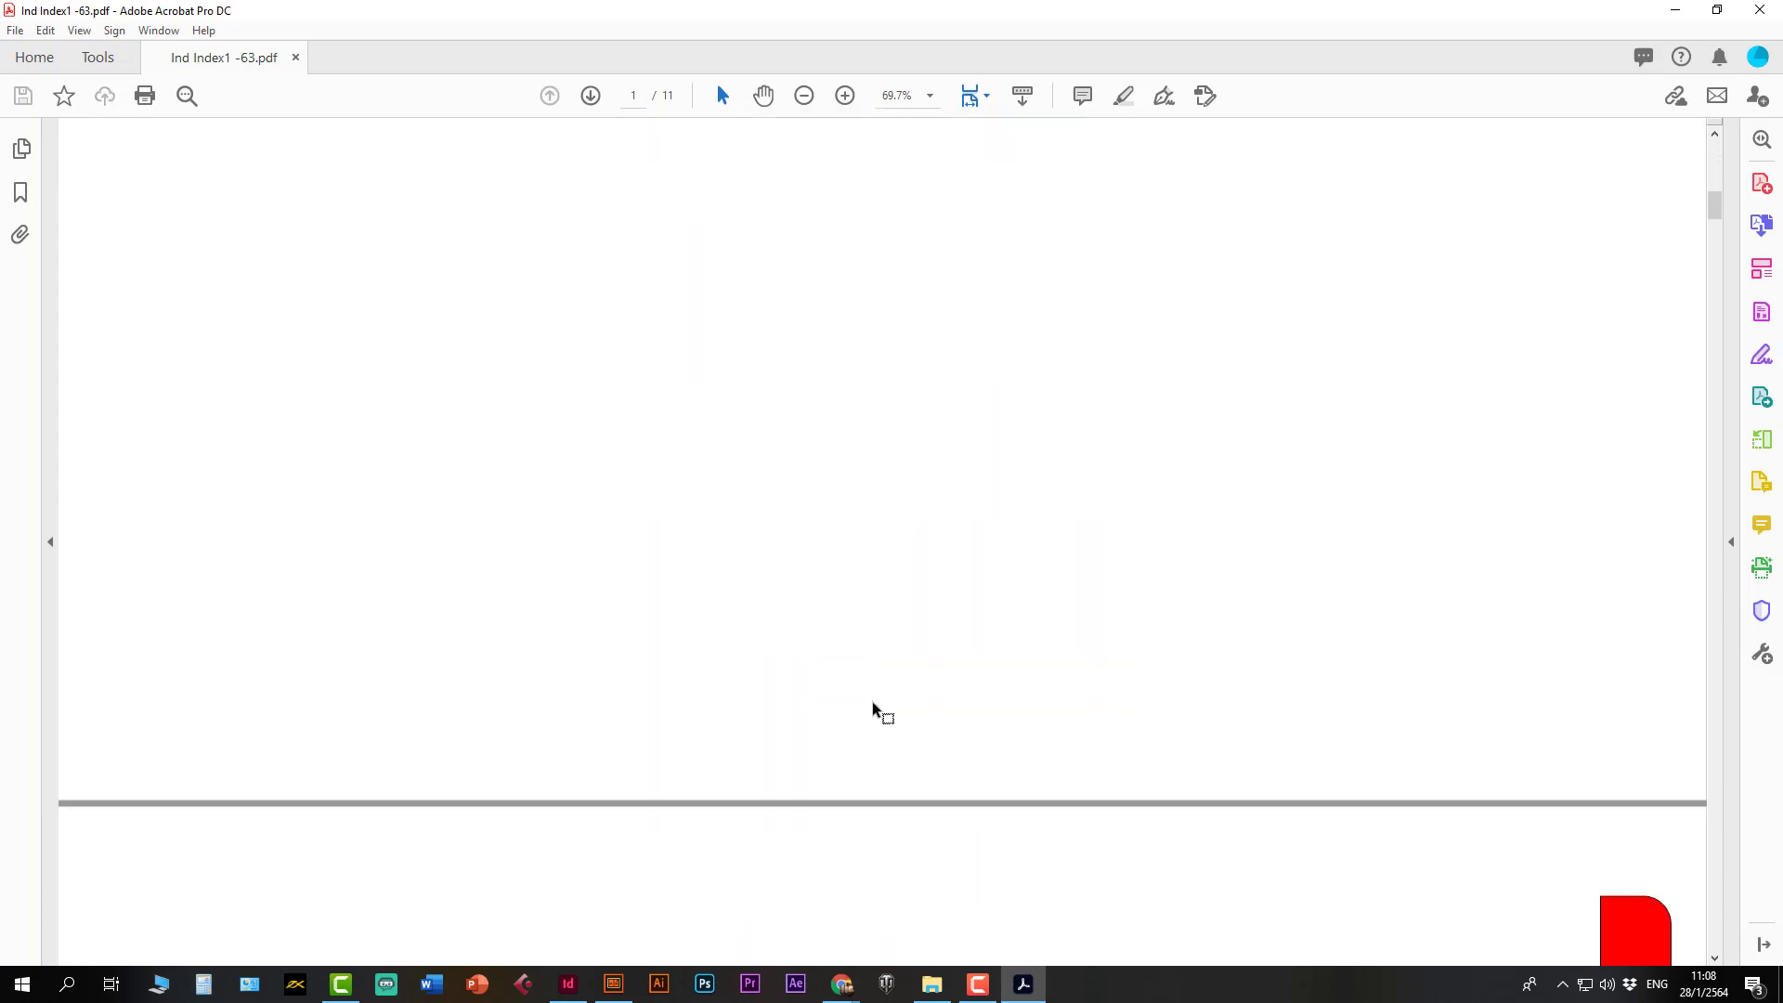
scroll(887, 712, down, 3)
key(ctrl+0)
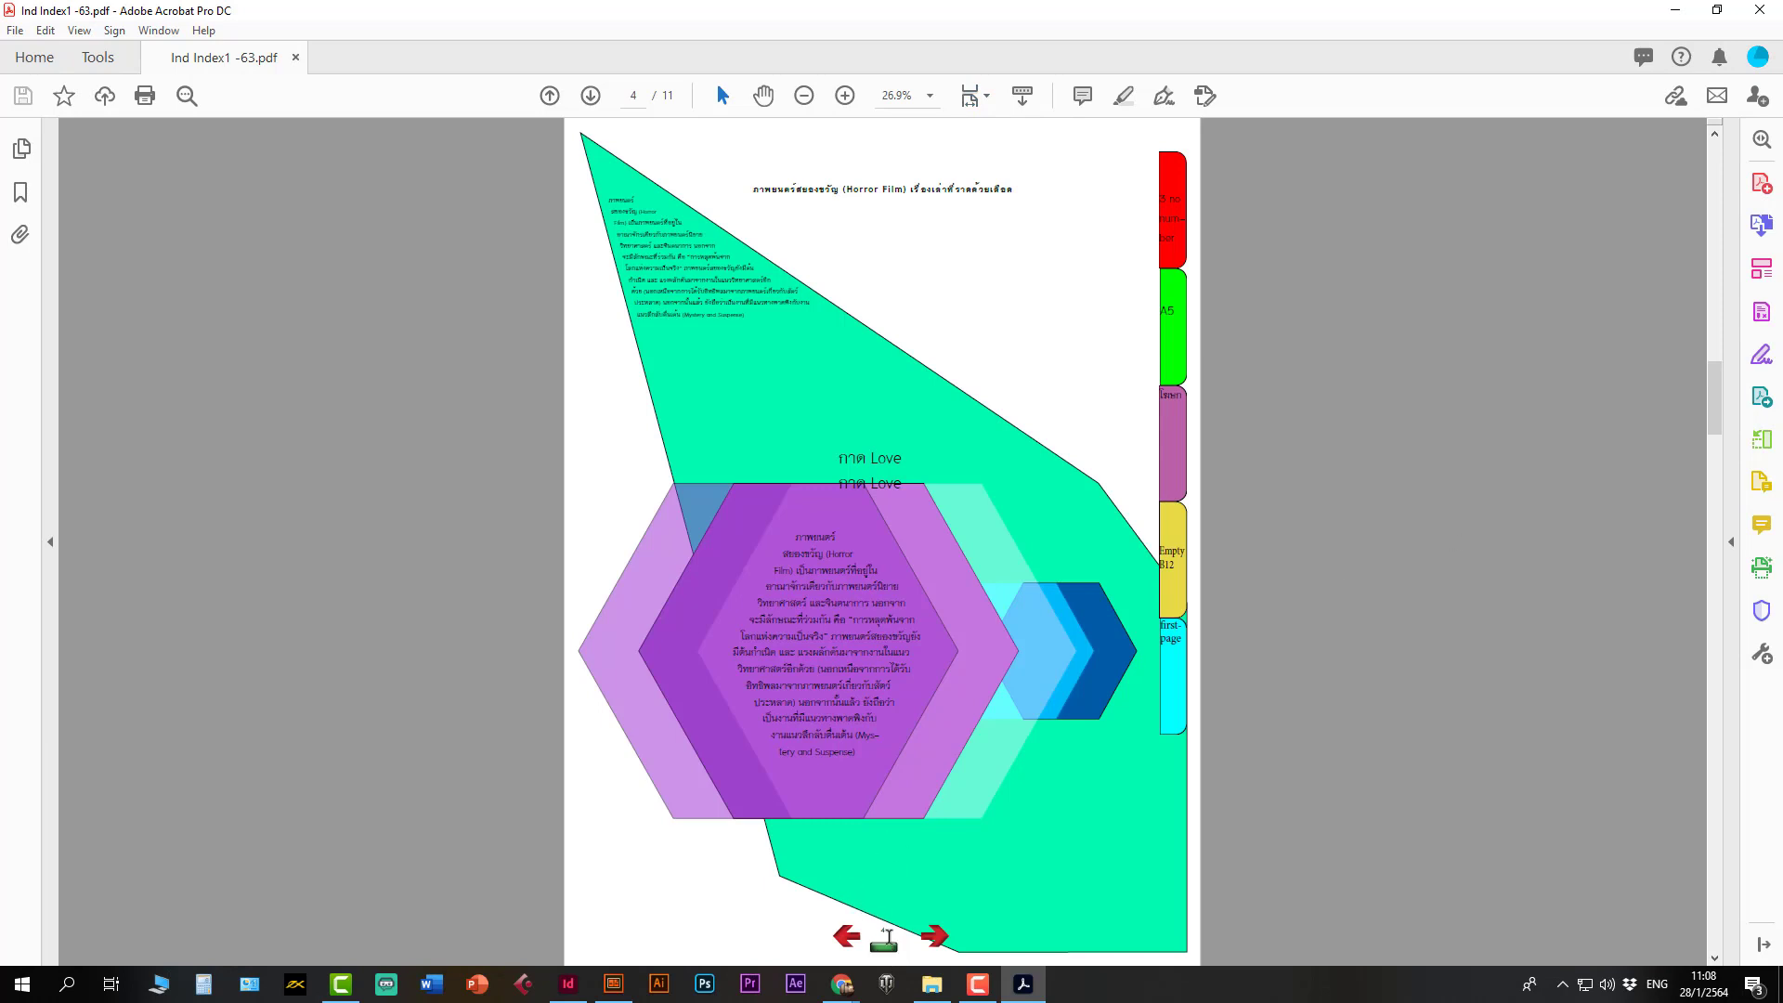
scroll(883, 939, up, 2)
scroll(883, 939, down, 3)
key(alt)
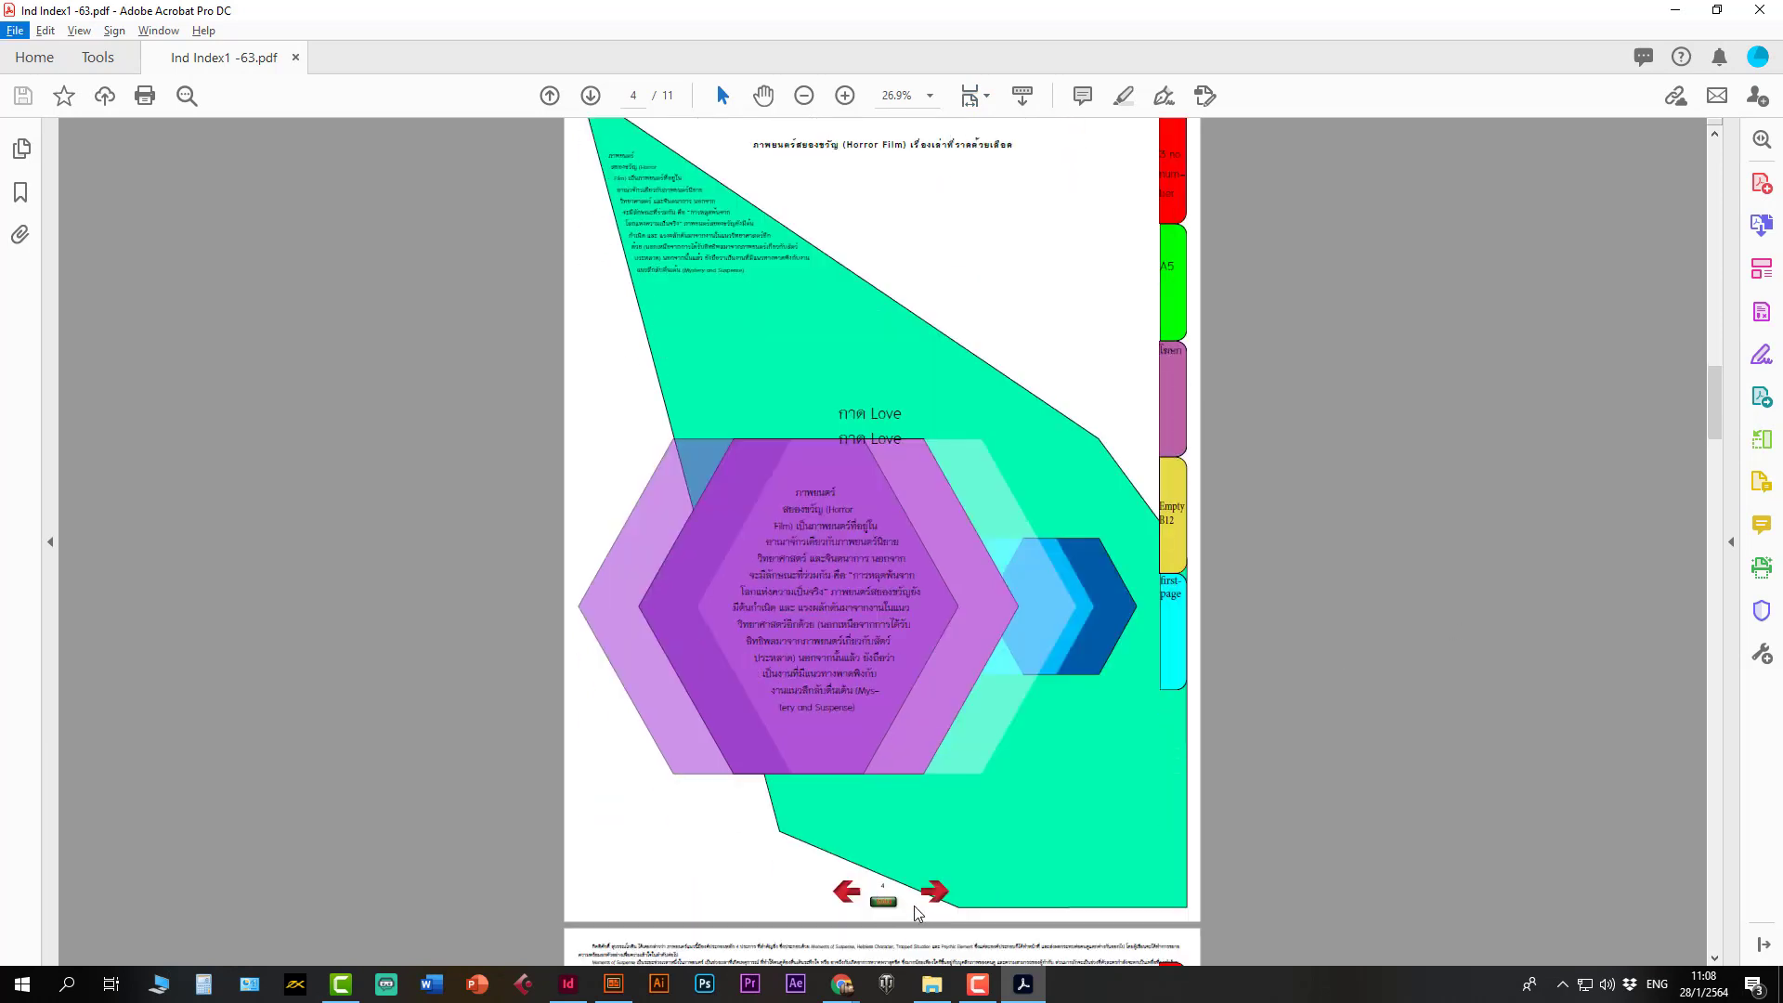
click(845, 96)
click(845, 95)
key(ctrl+2)
scroll(882, 539, down, 8)
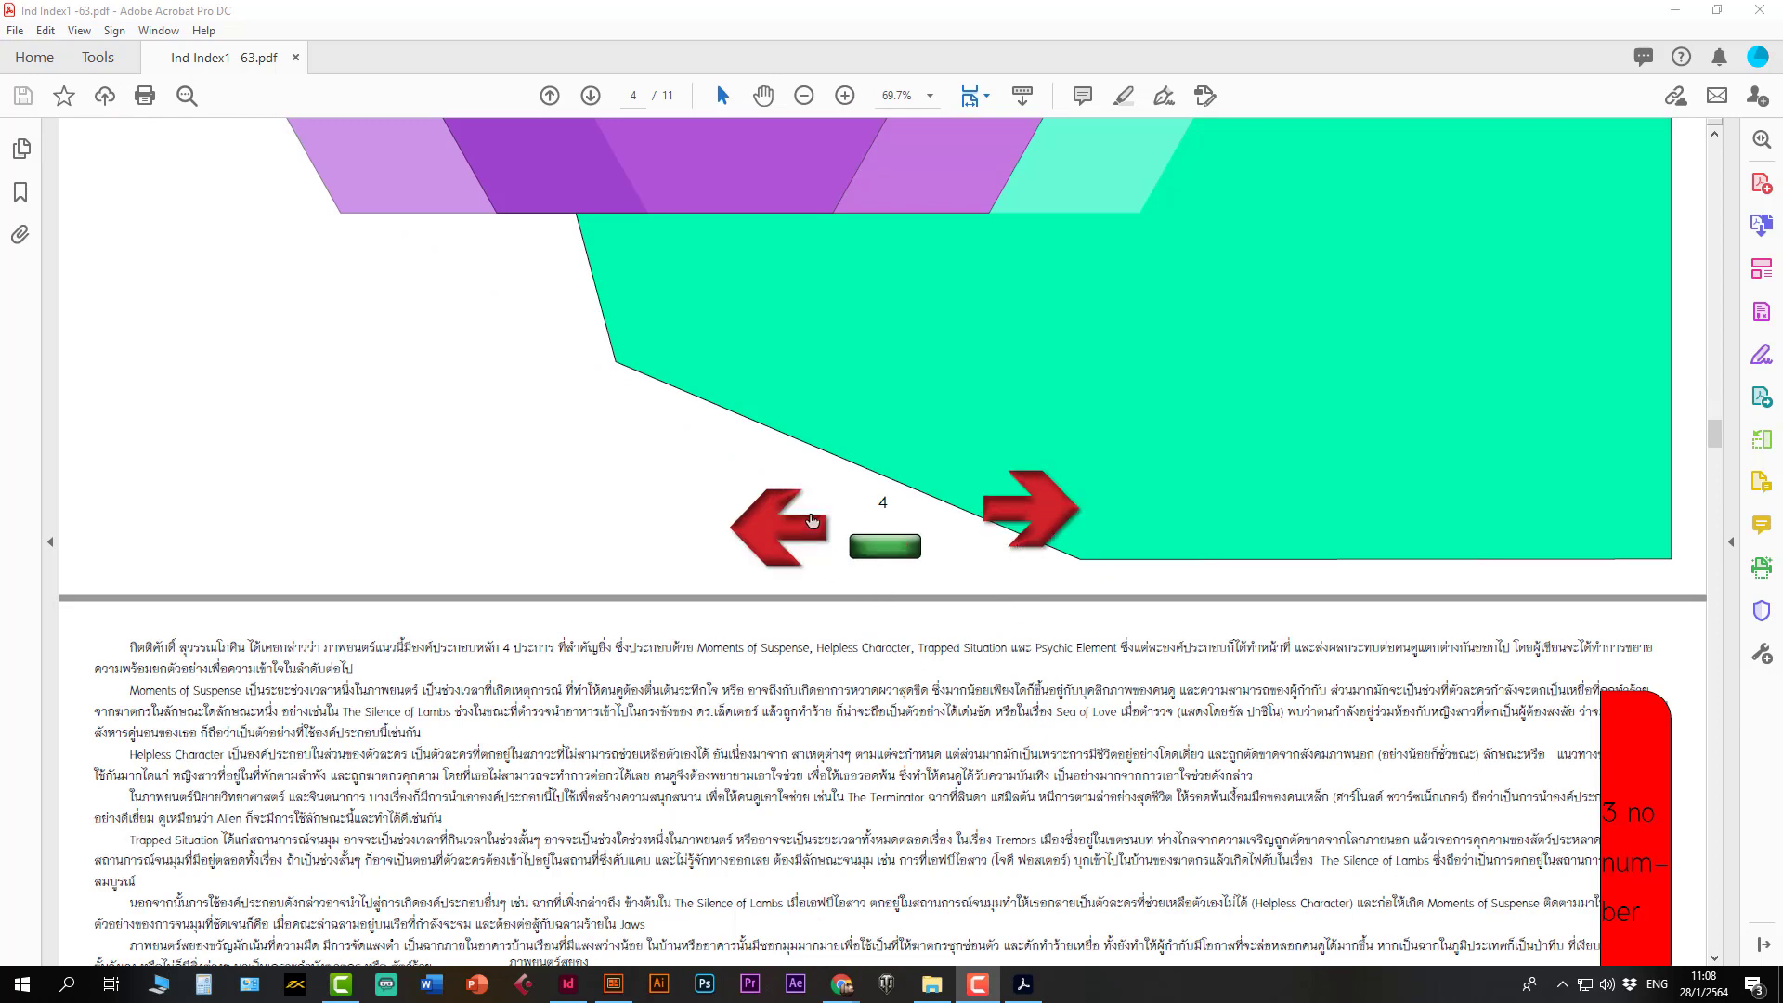
- Test the previous arrow on page 4, look over page 3 and return to a whole-page view of page 5
click(804, 527)
scroll(928, 632, down, 10)
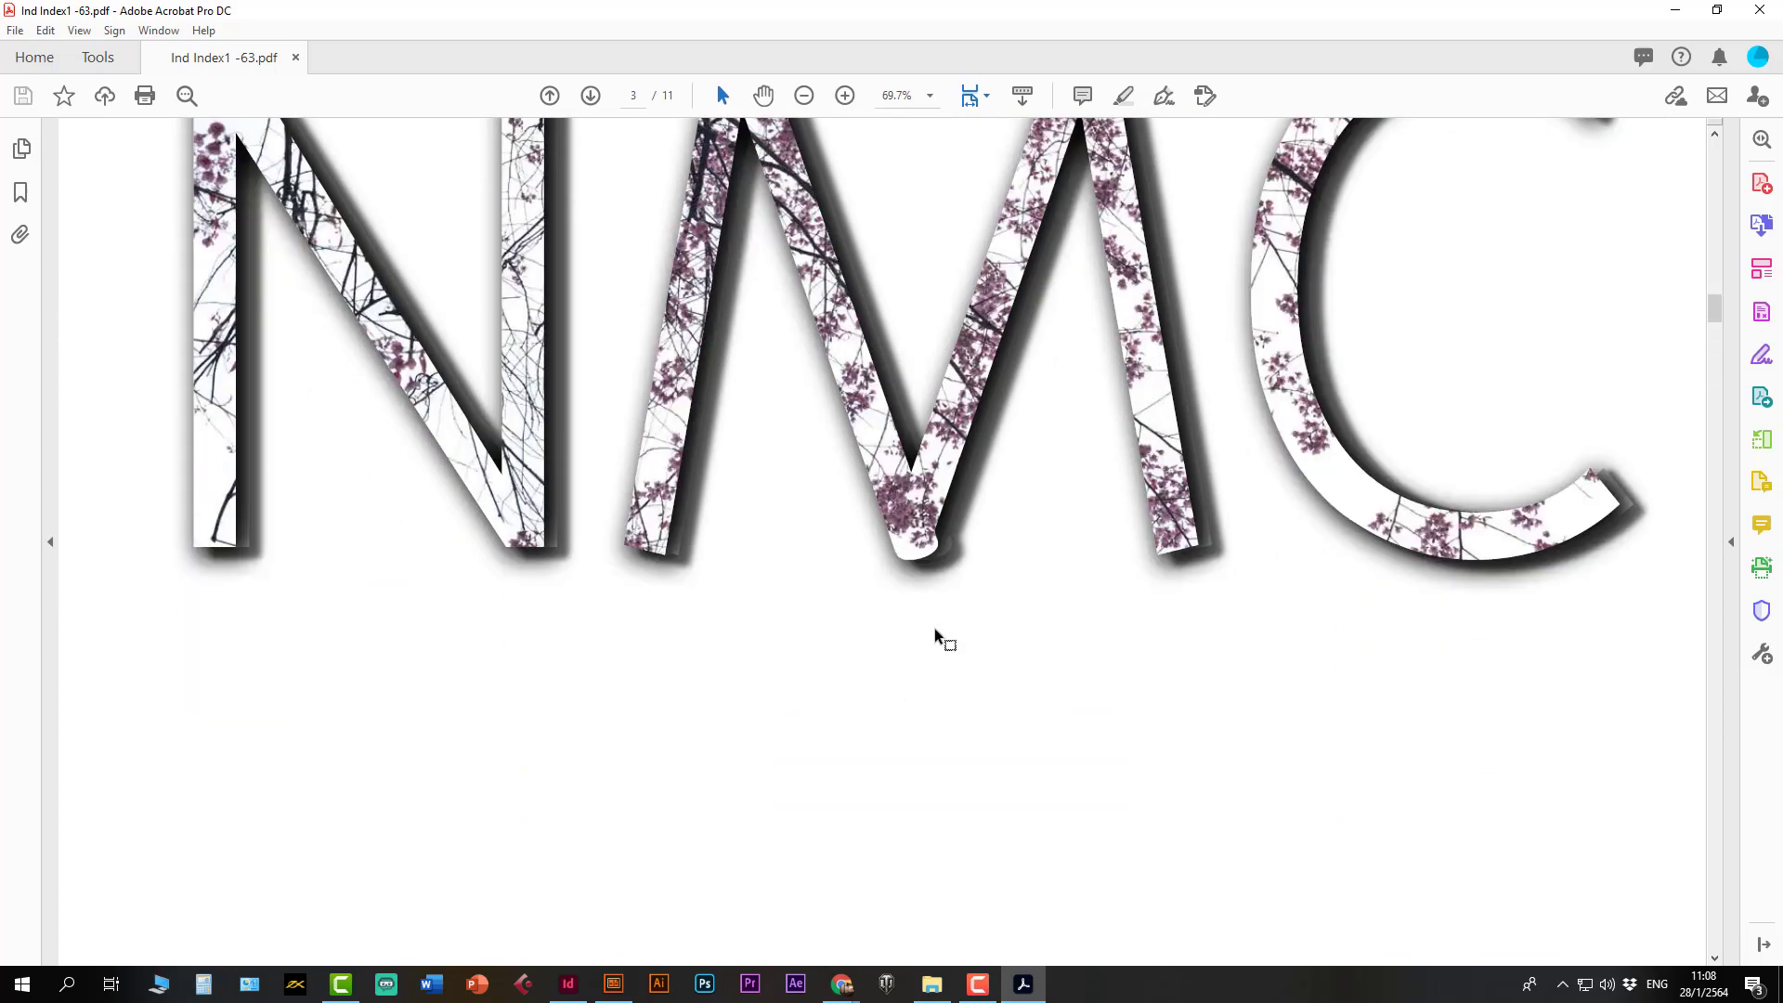
scroll(954, 692, down, 3)
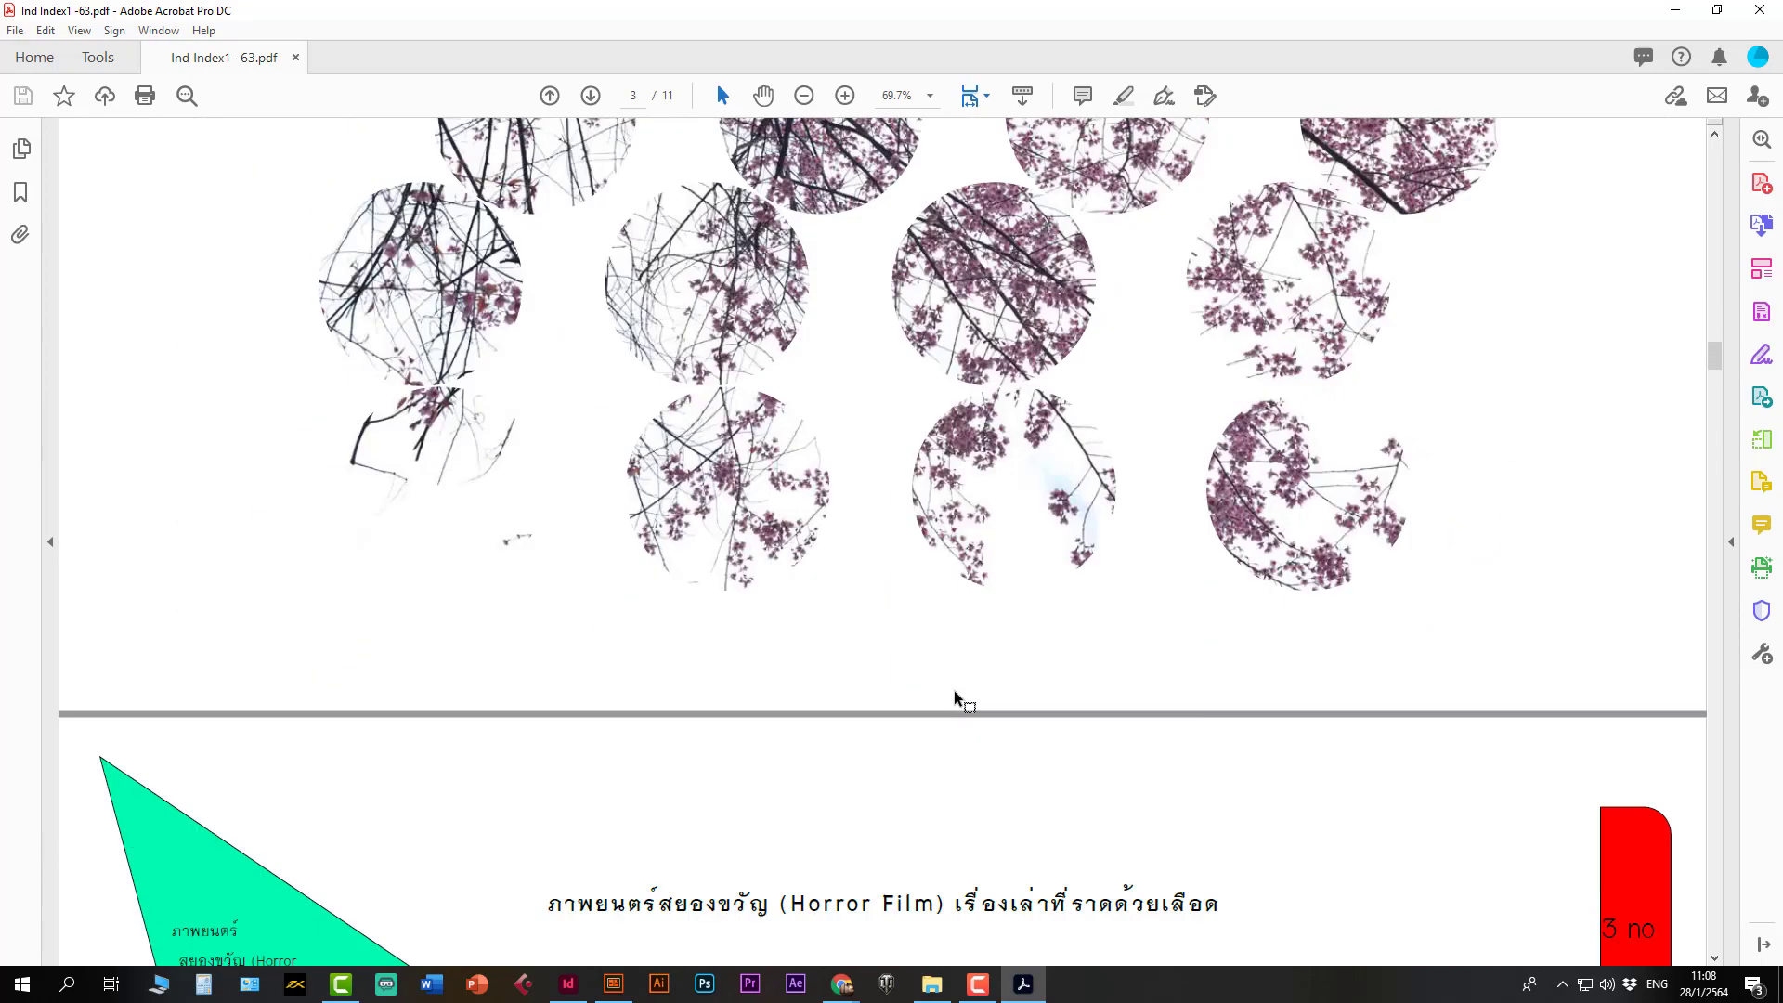
scroll(1010, 489, down, 9)
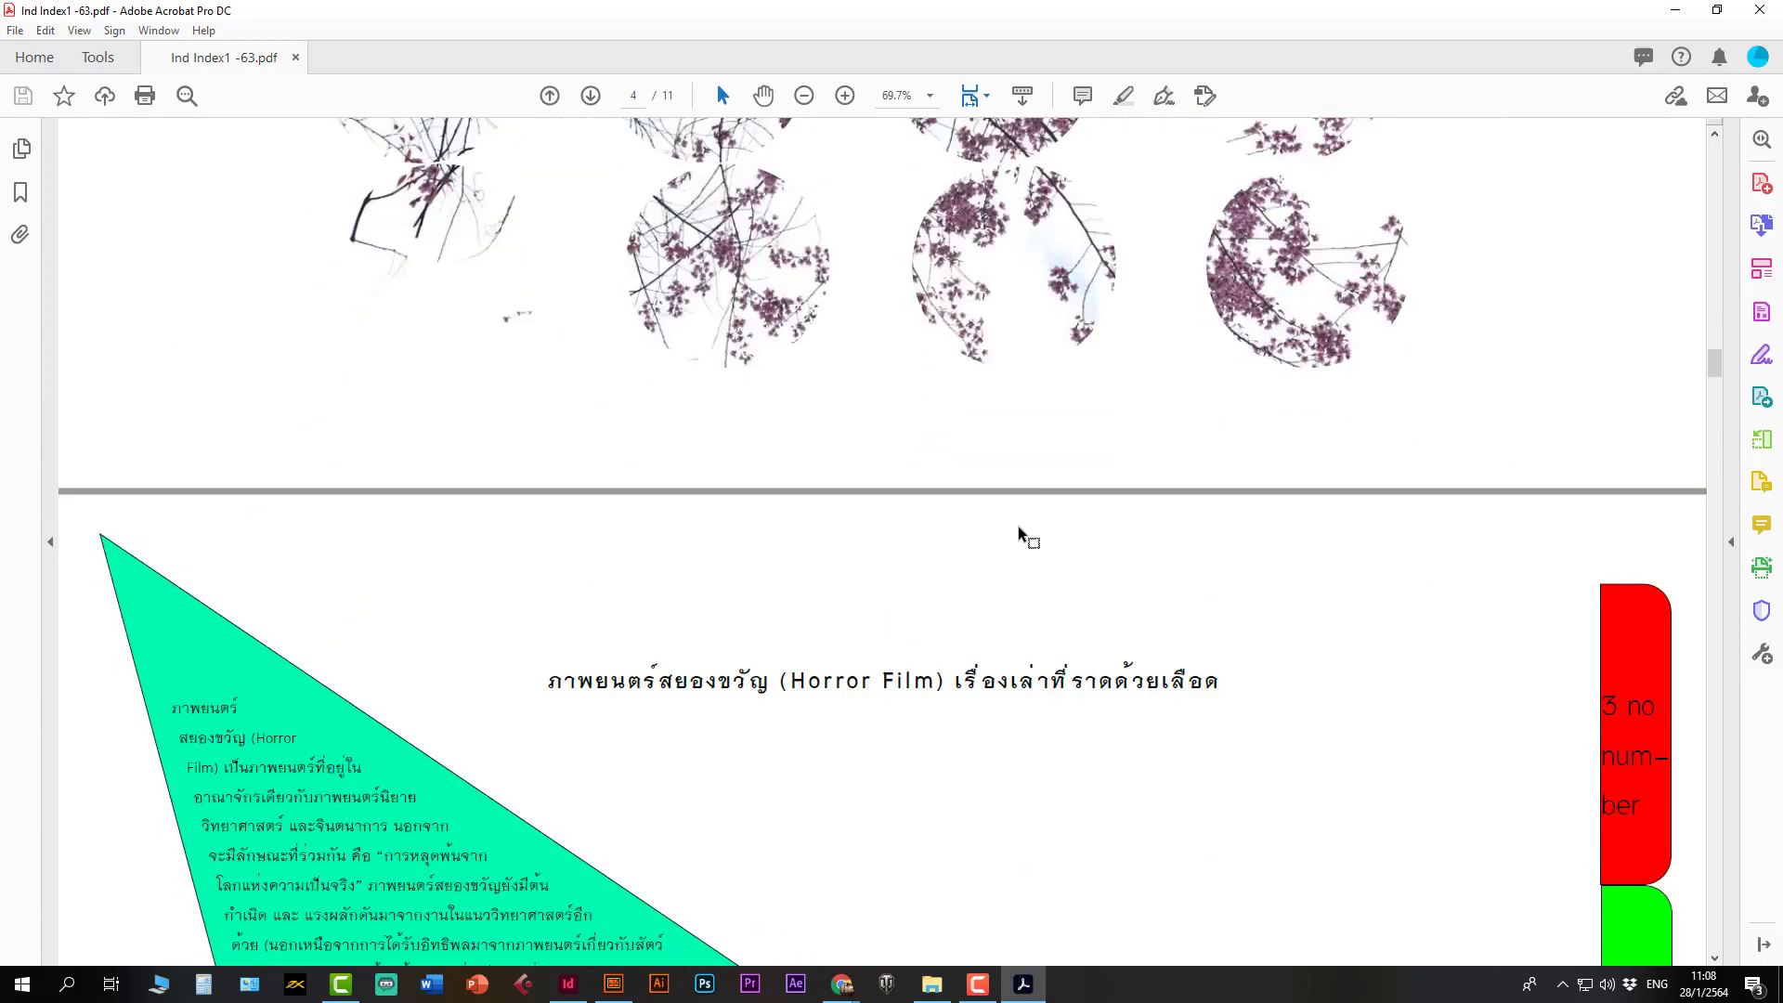
ctrl+scroll(1636, 585, down, 3)
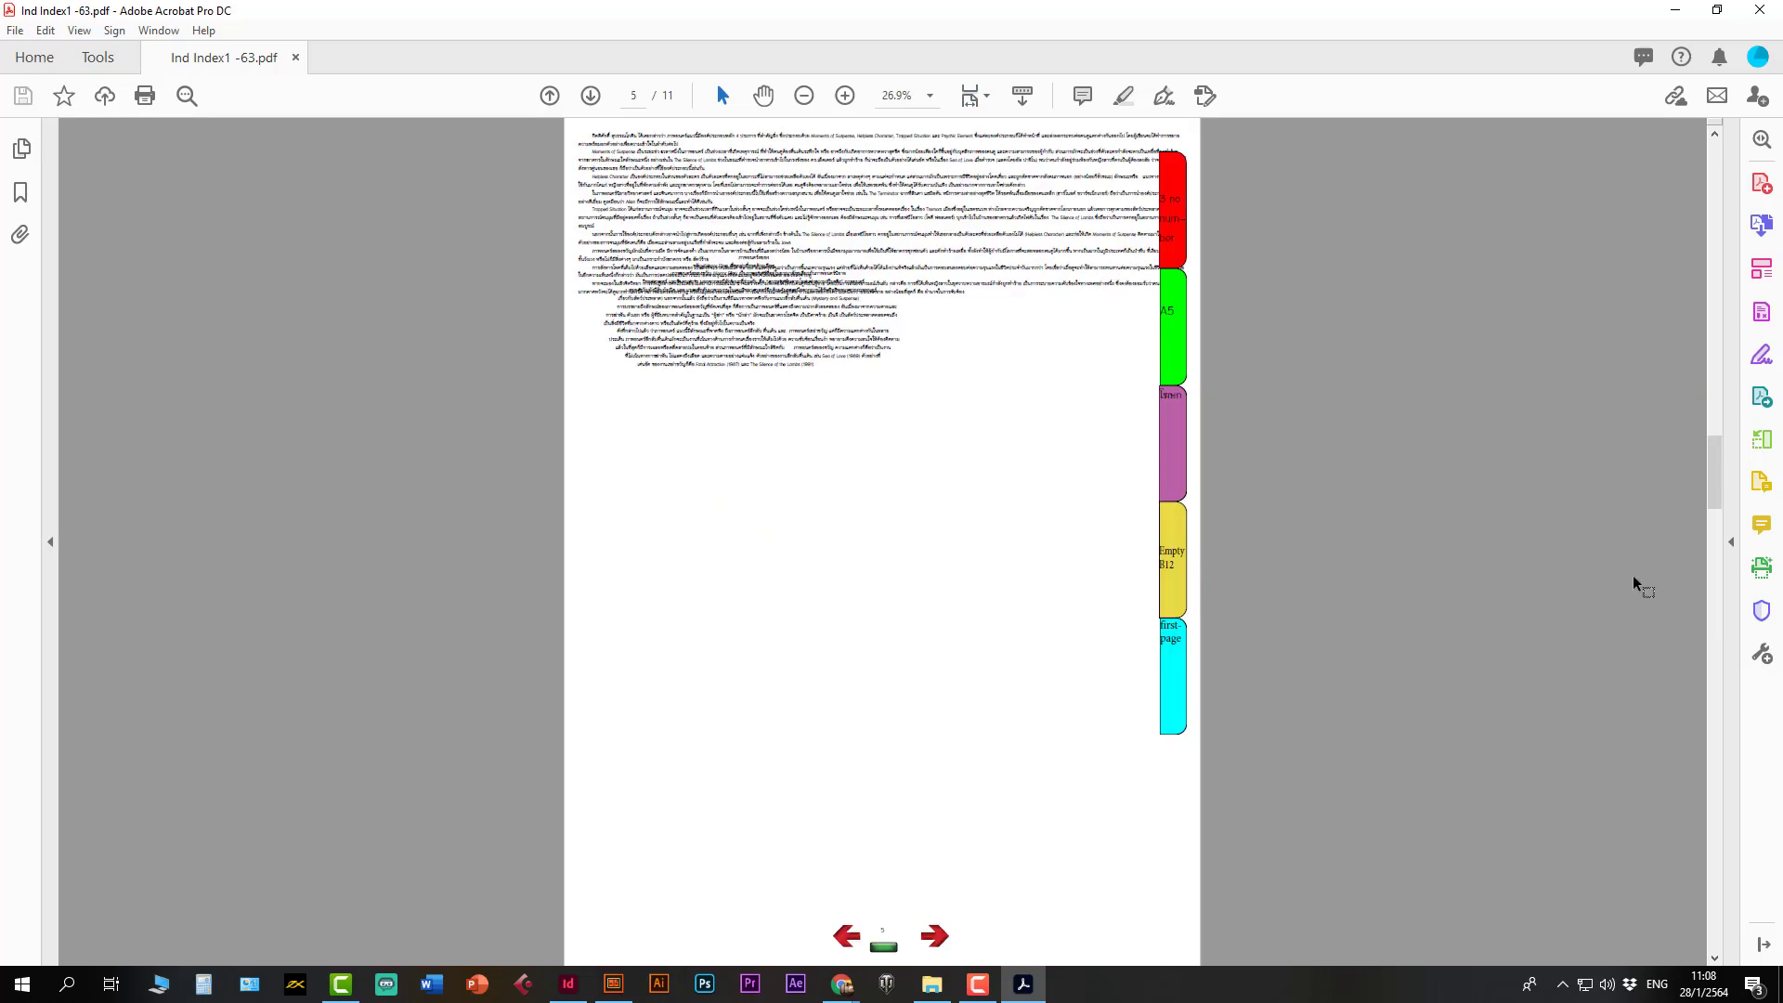
- Test moving forward from page 5 with the Next arrow and back again with the previous arrow
click(933, 936)
click(937, 940)
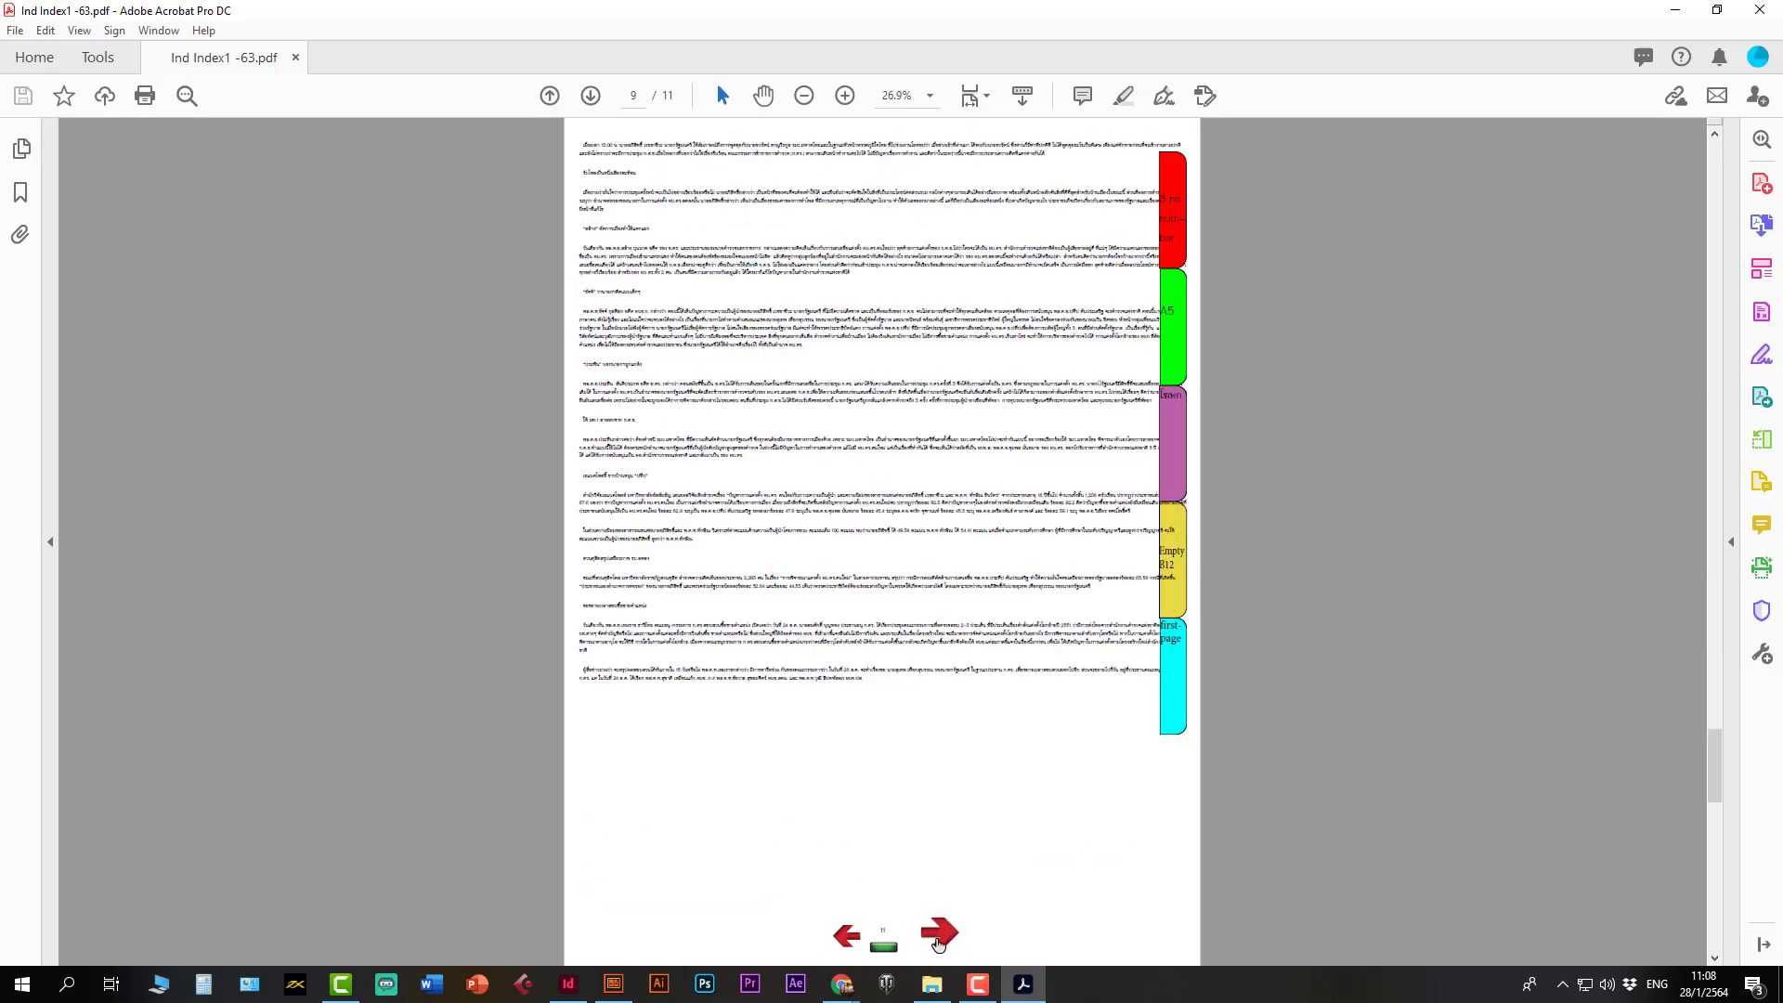
click(841, 940)
click(843, 943)
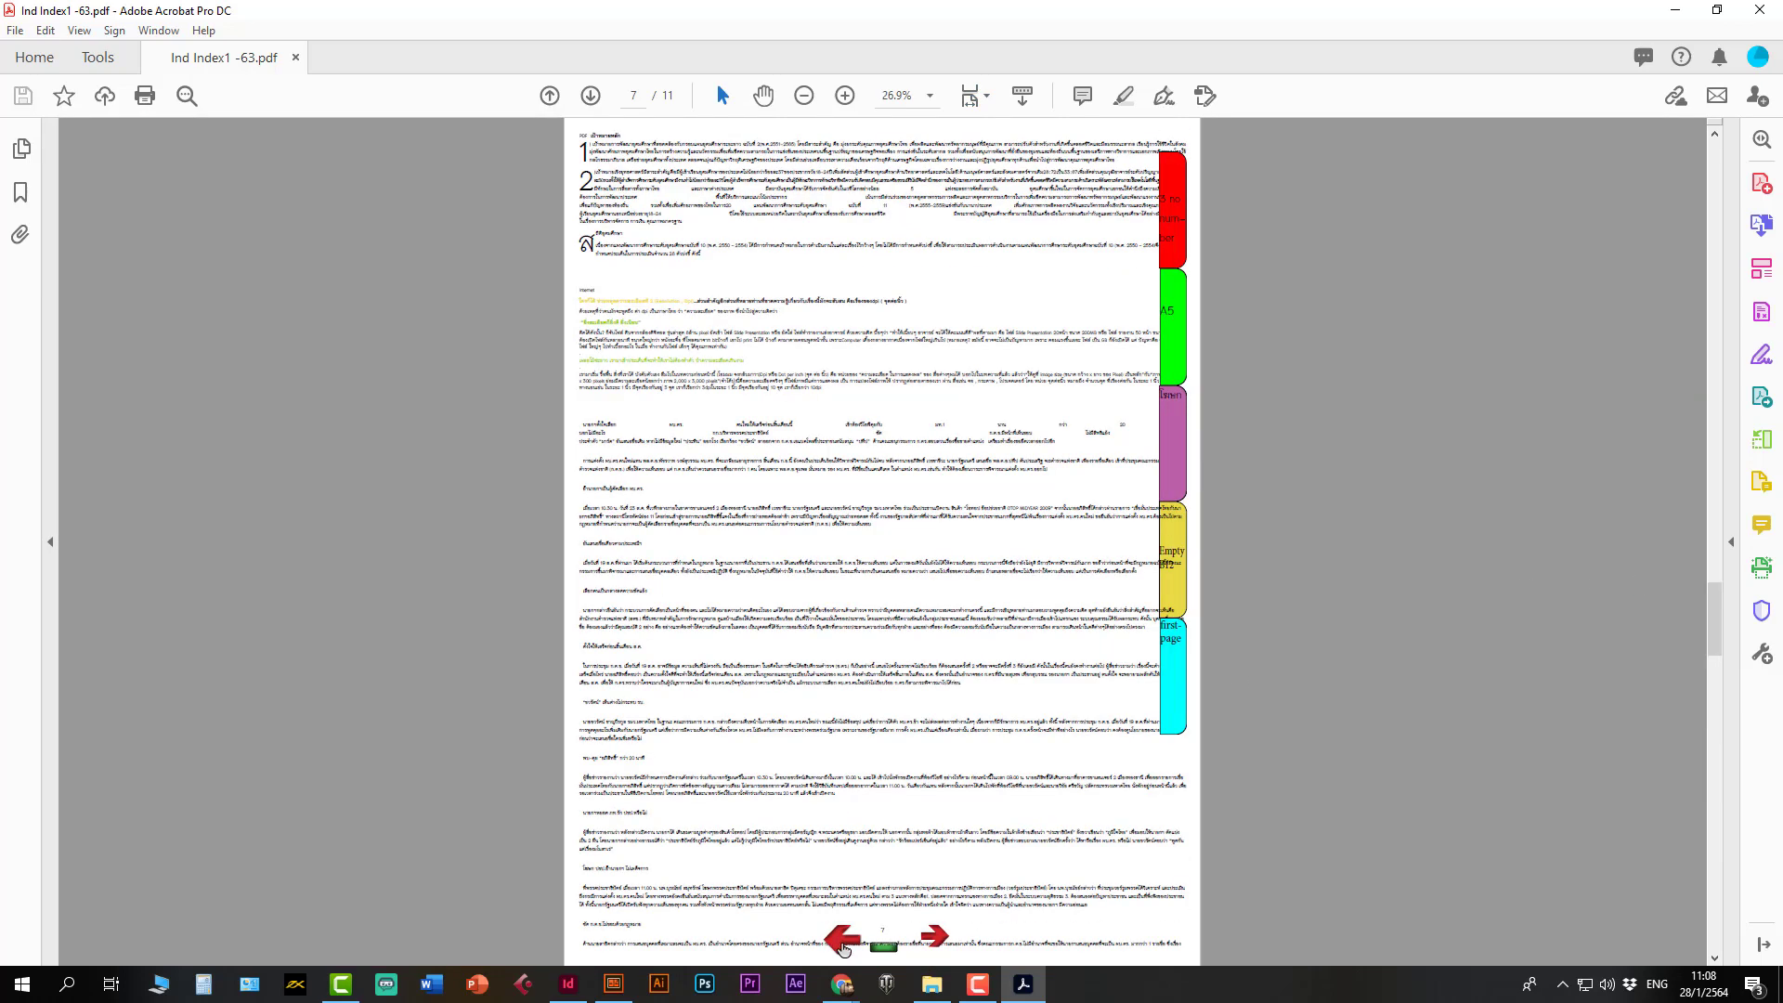
- Test the previous and Next arrows from page 7, going back to page 5, forward to page 7 and back to page 3
click(841, 942)
click(847, 944)
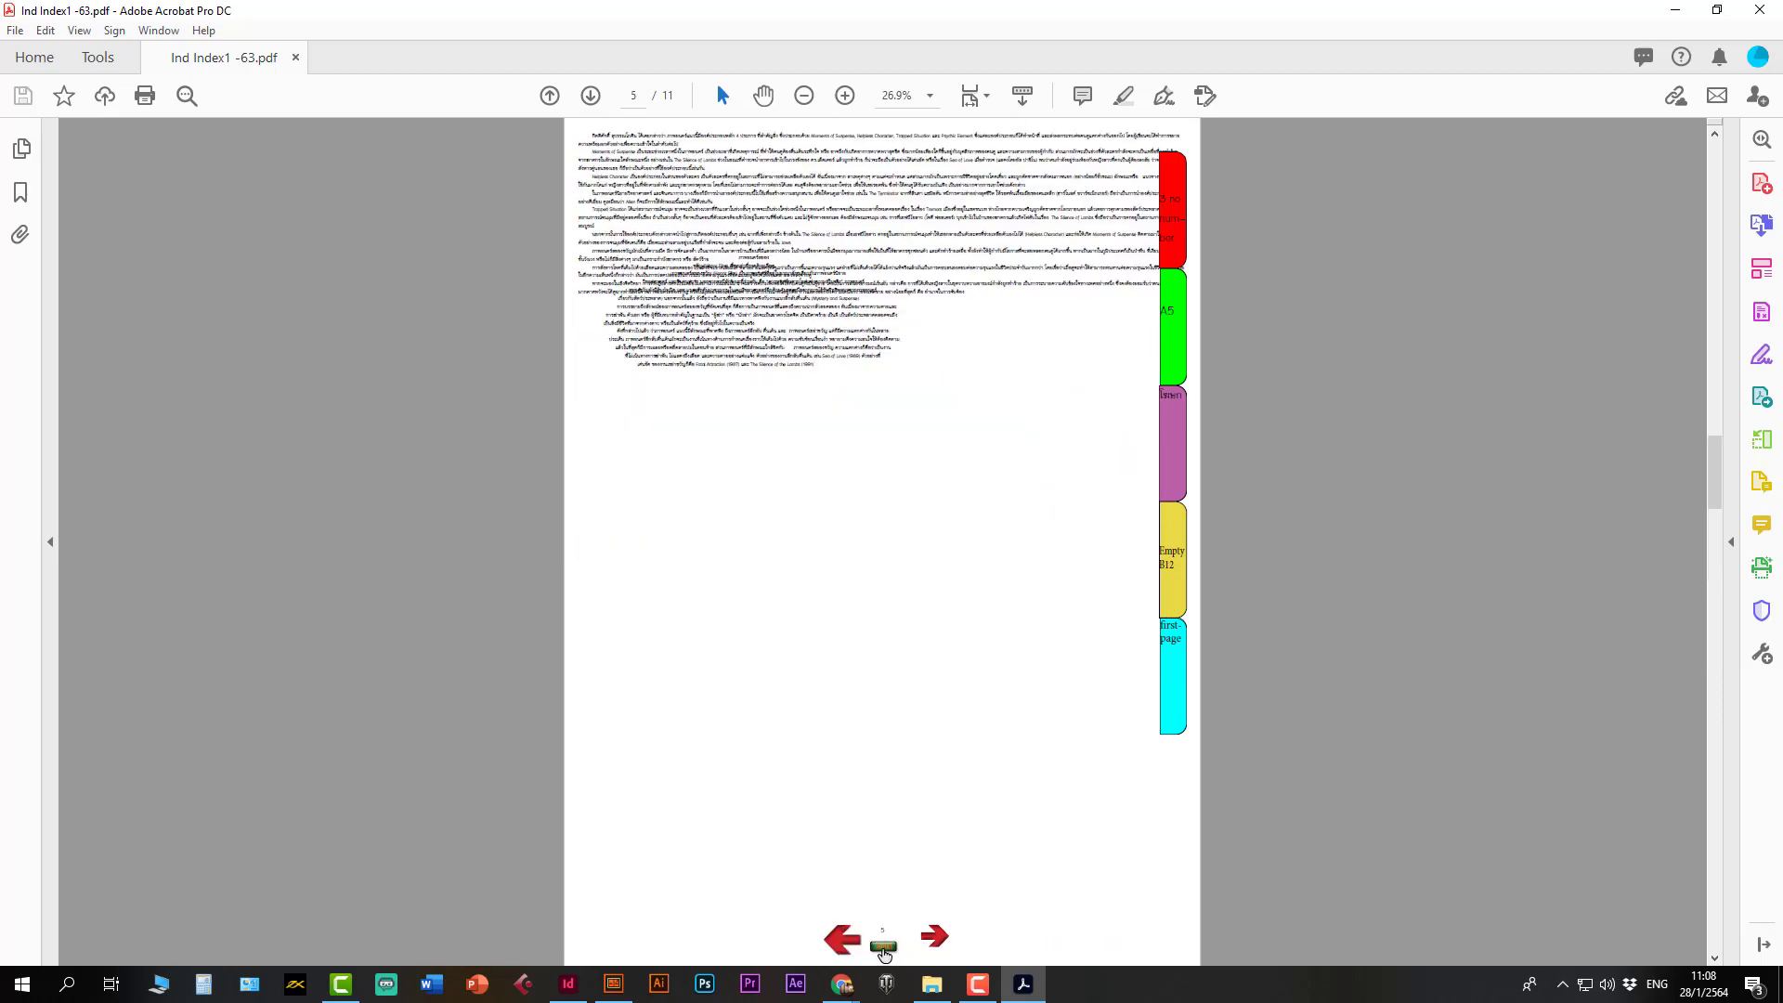
click(940, 940)
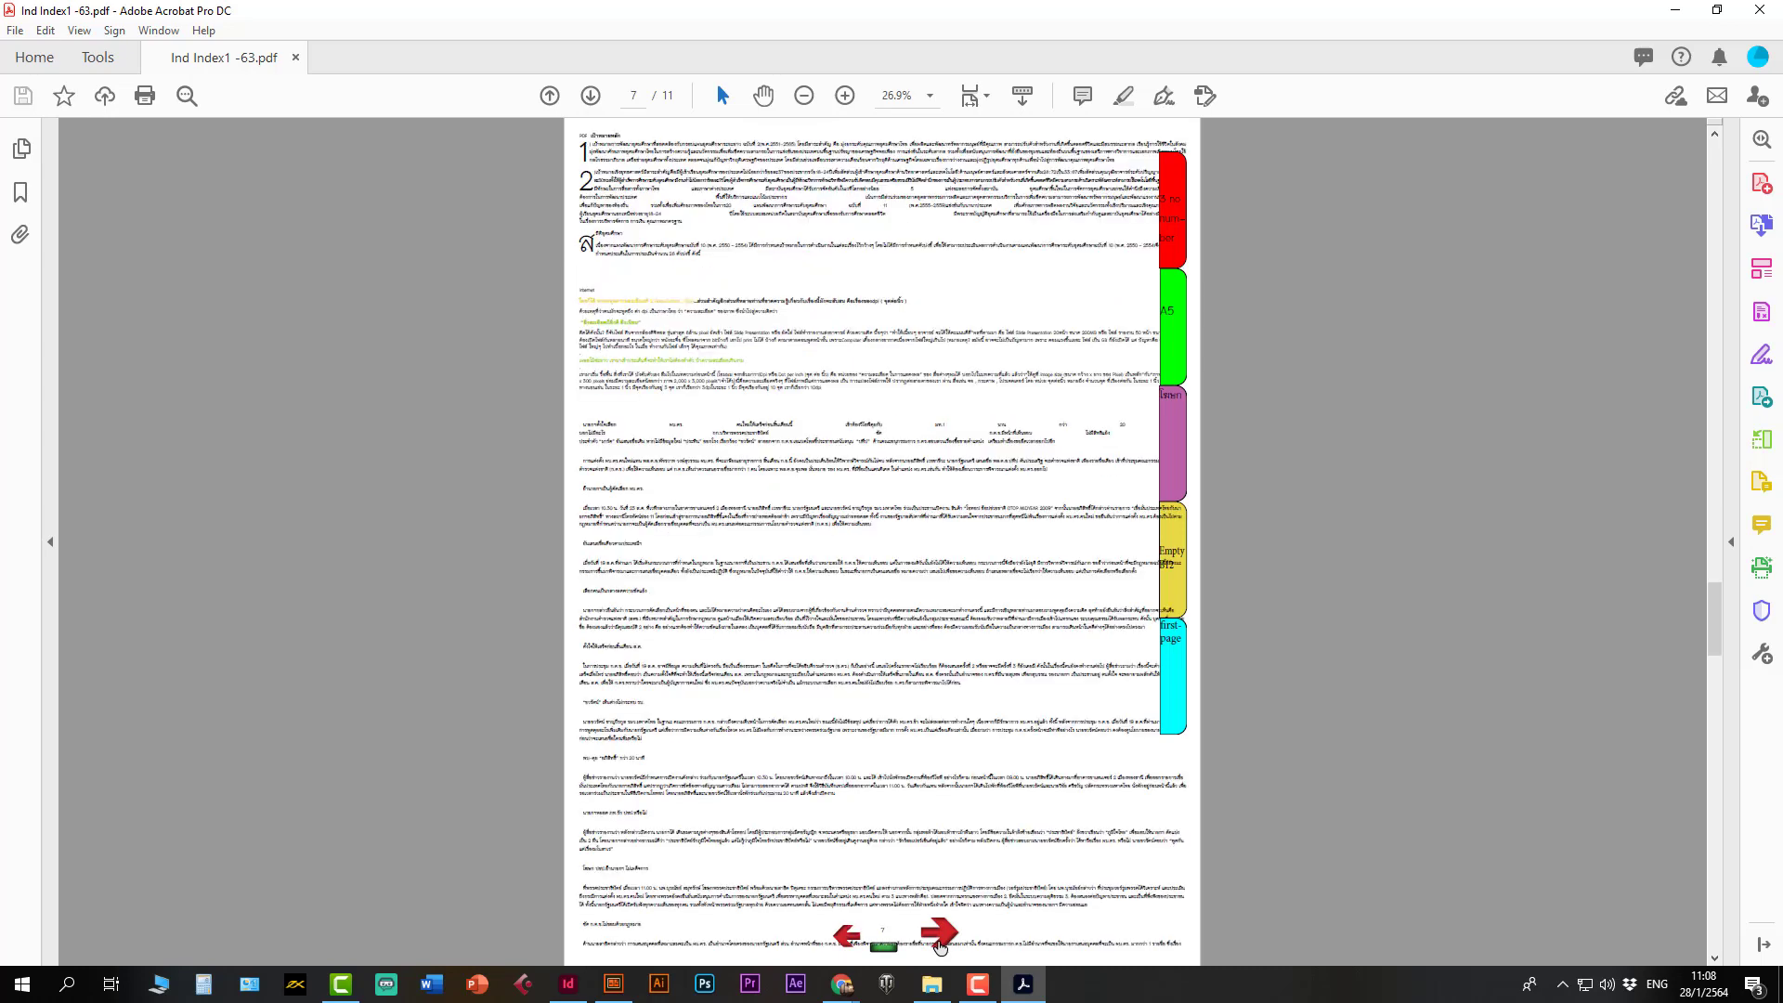
click(840, 939)
click(841, 940)
click(841, 940)
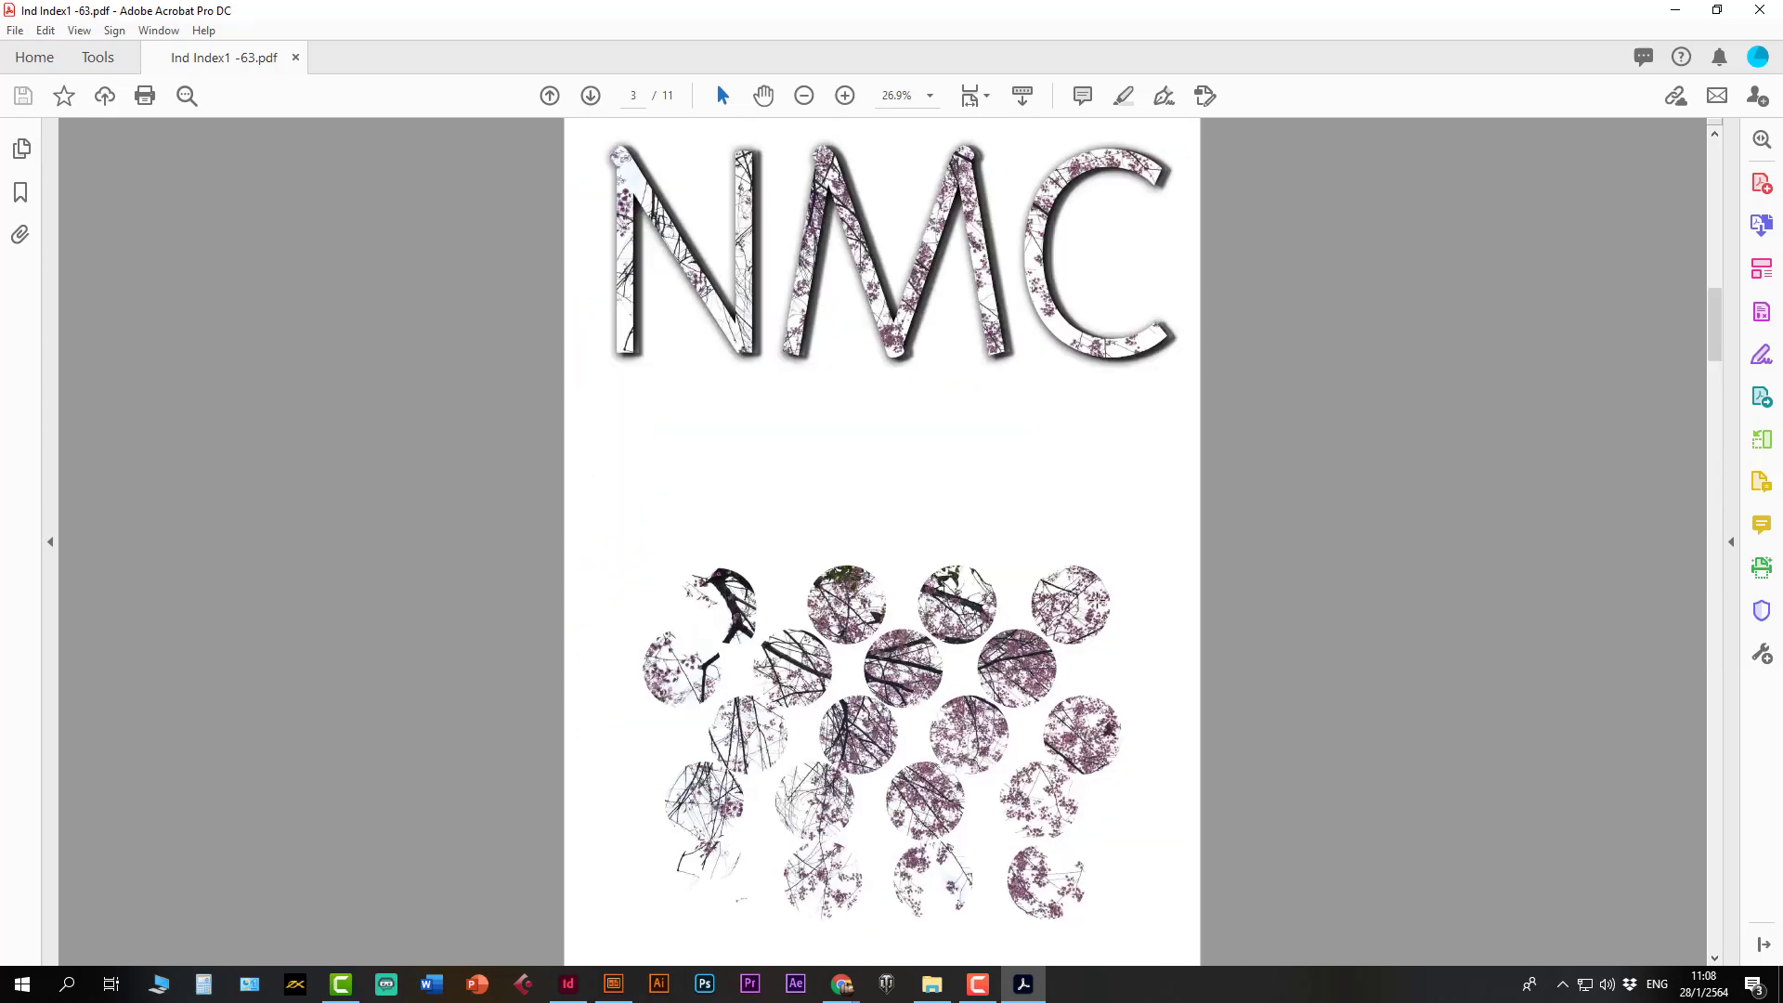
- Test the purple side tab on page 4, then the Next arrow on page 8 and the previous arrow on page 9
click(1719, 432)
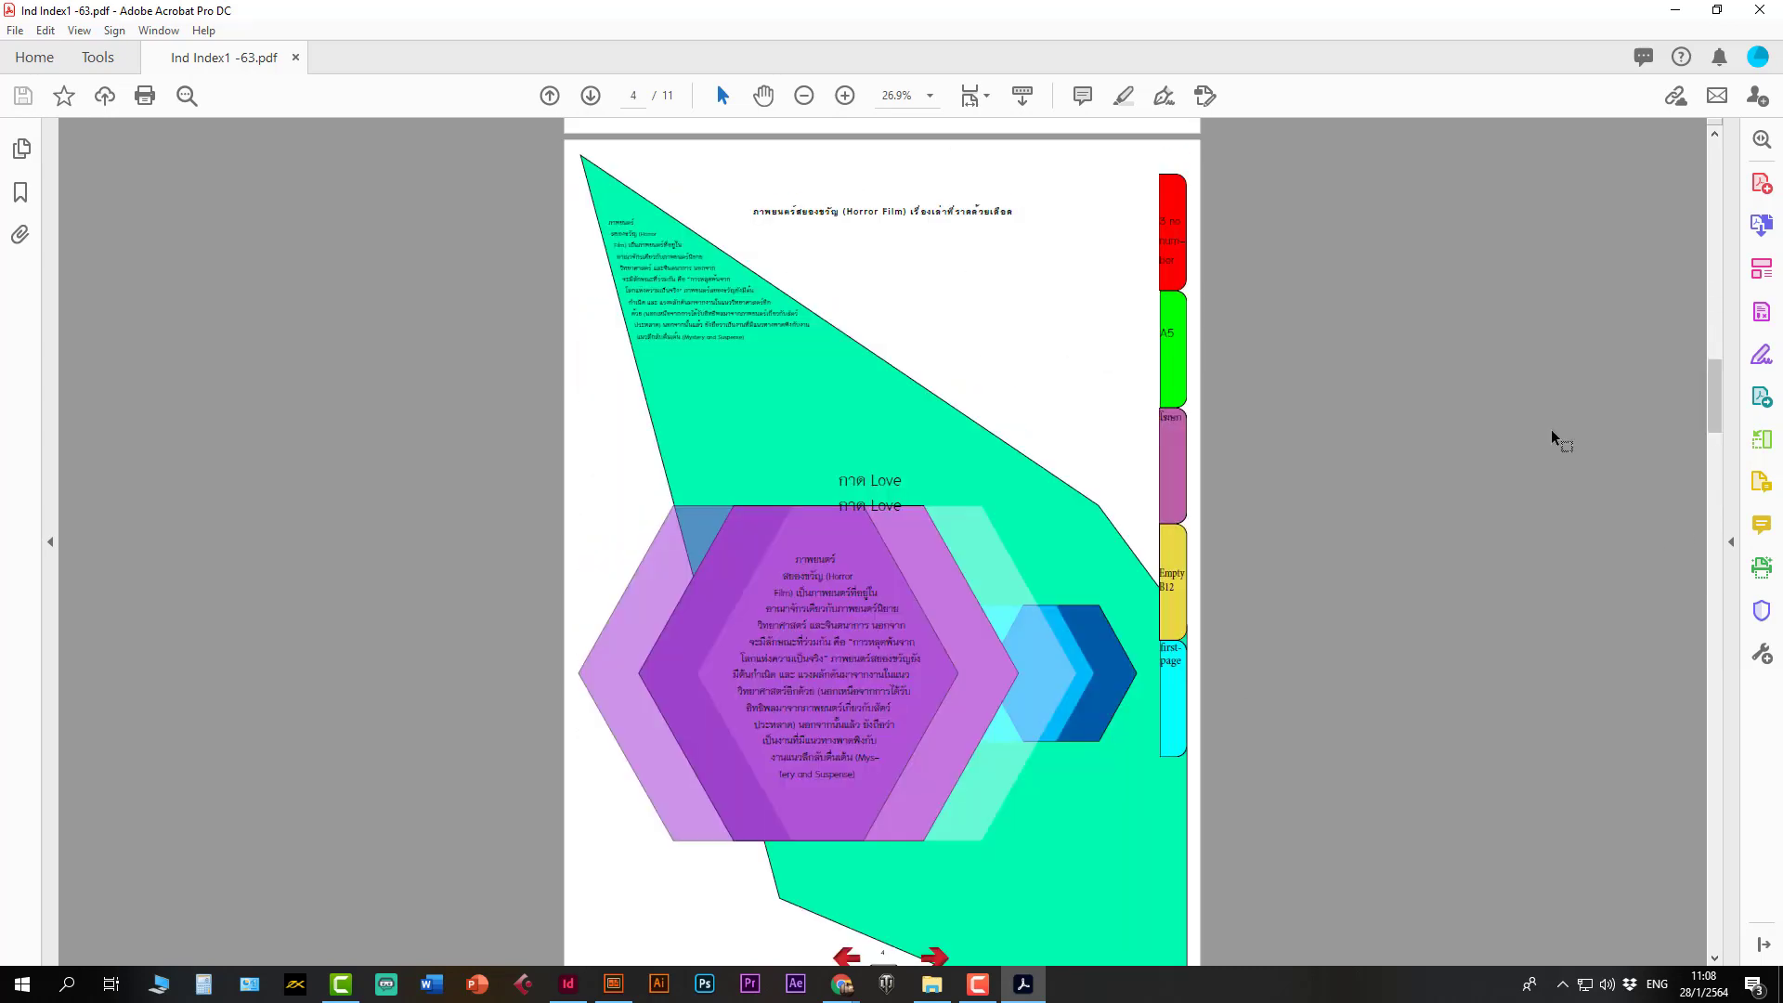
click(1172, 465)
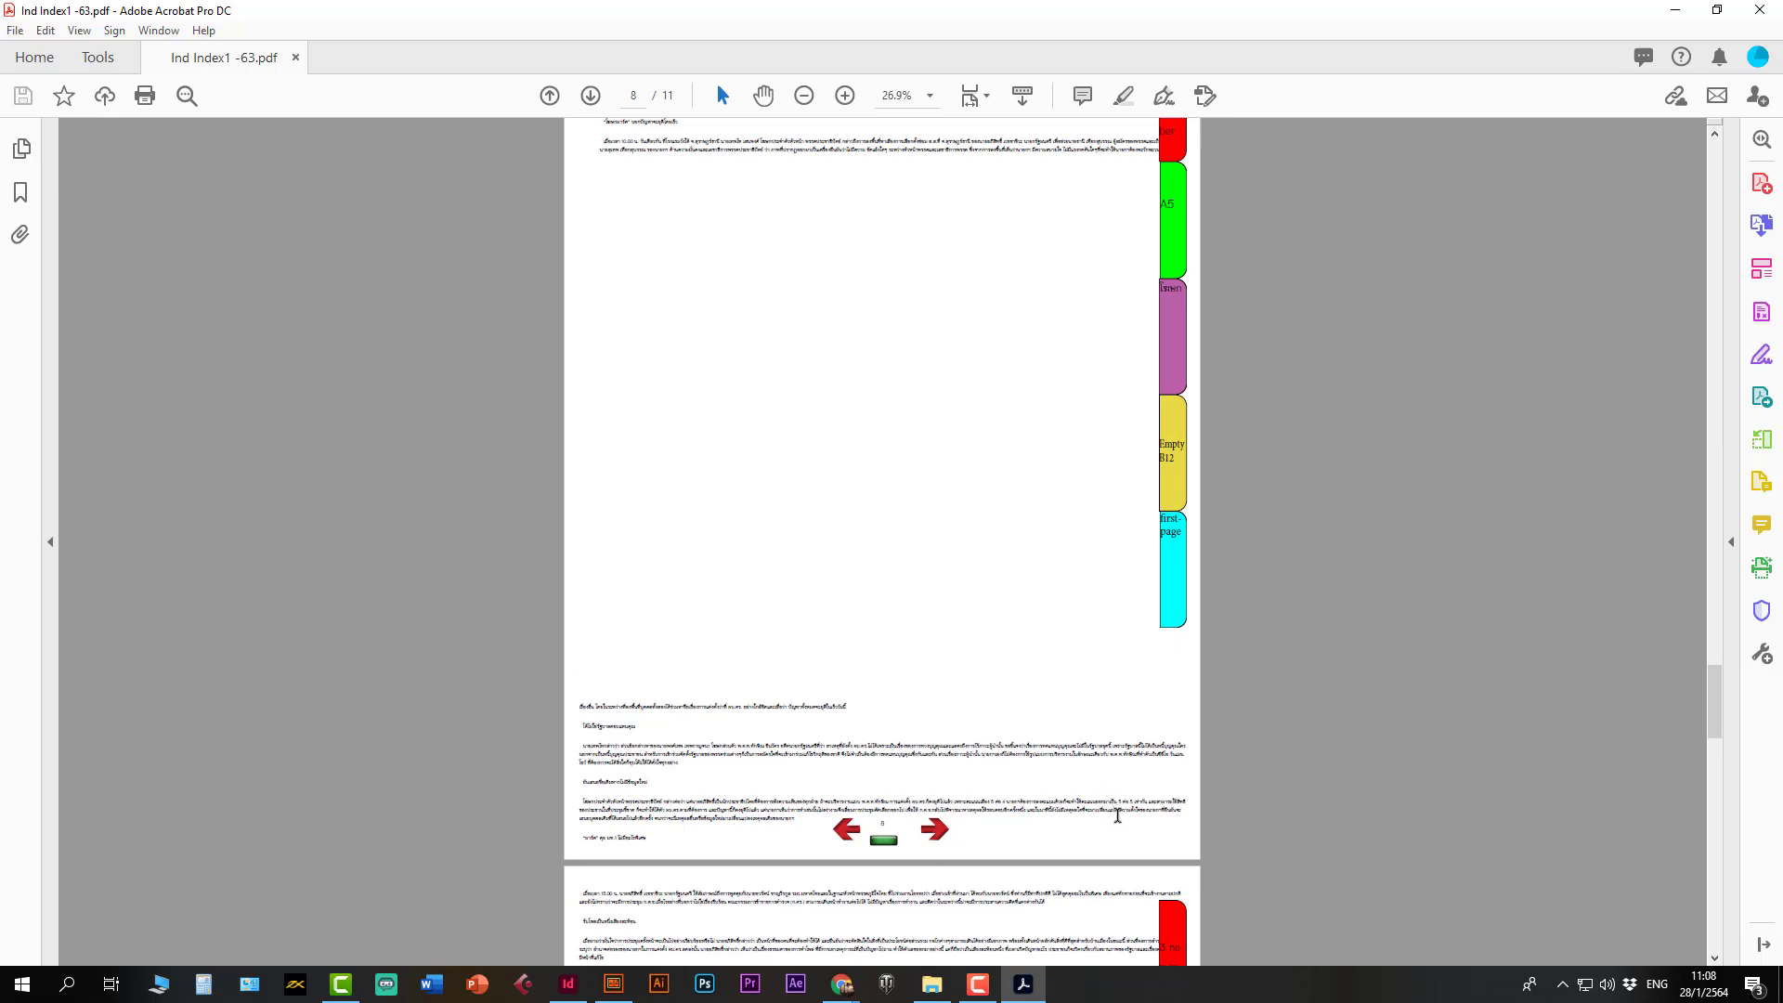
click(942, 827)
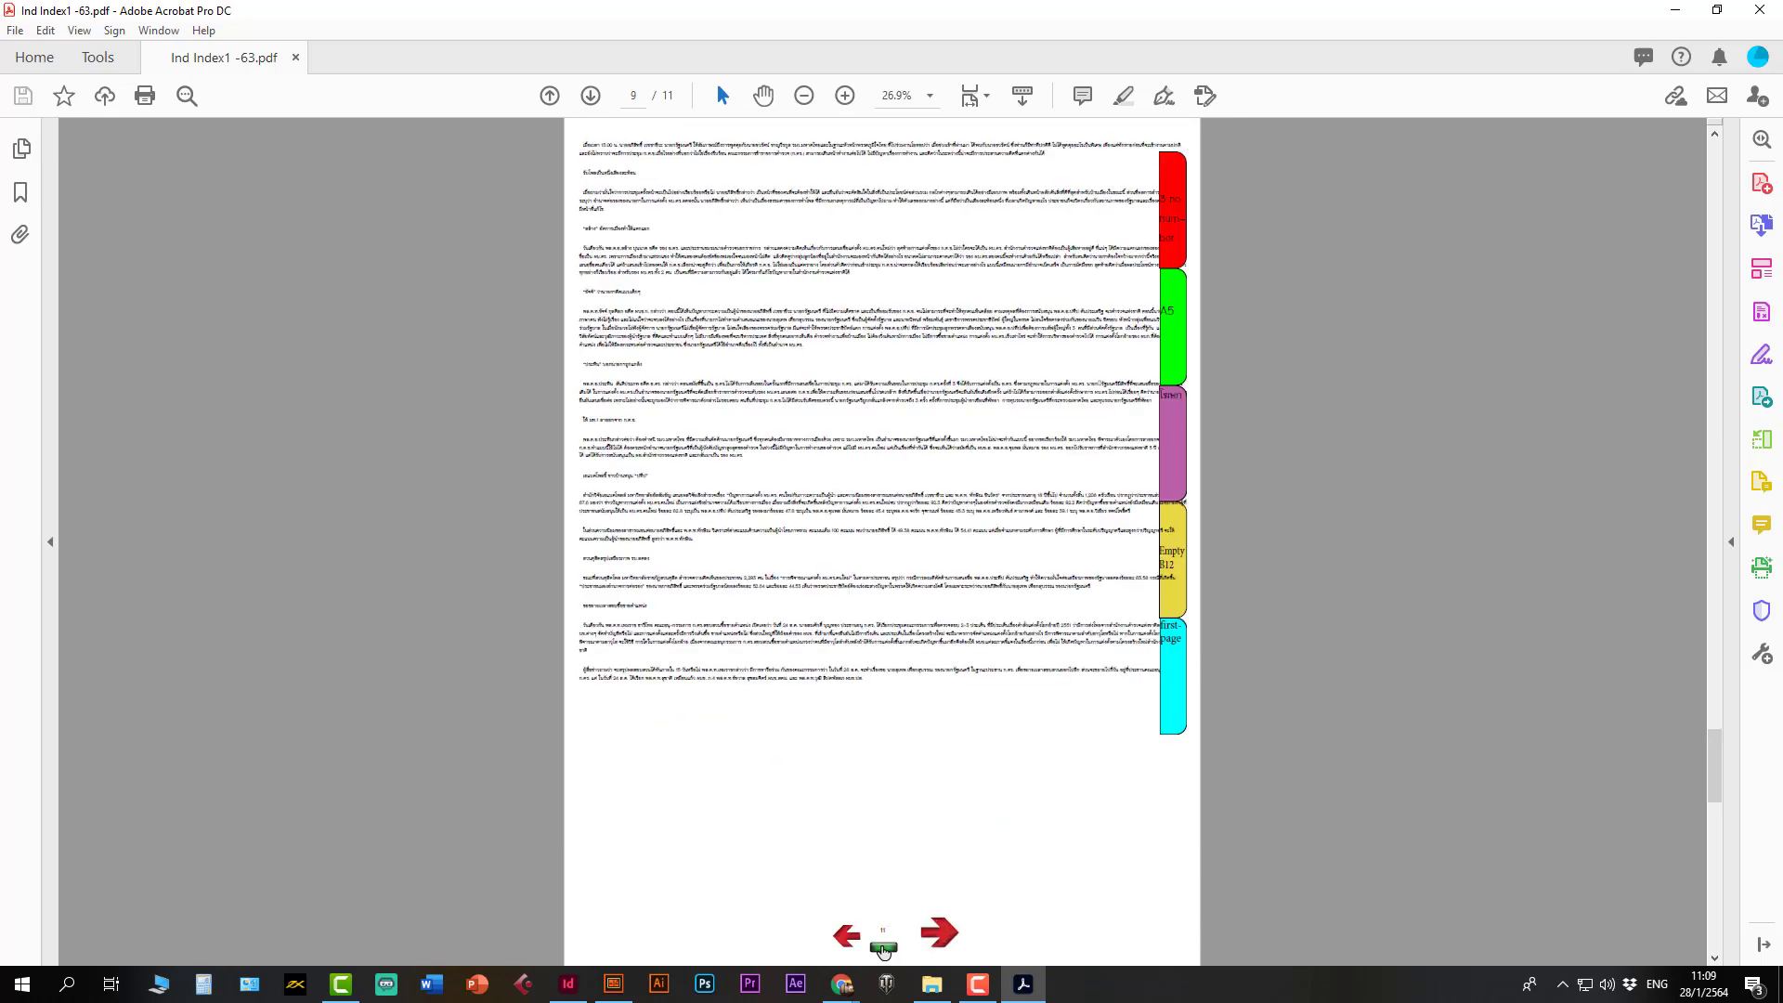
click(831, 953)
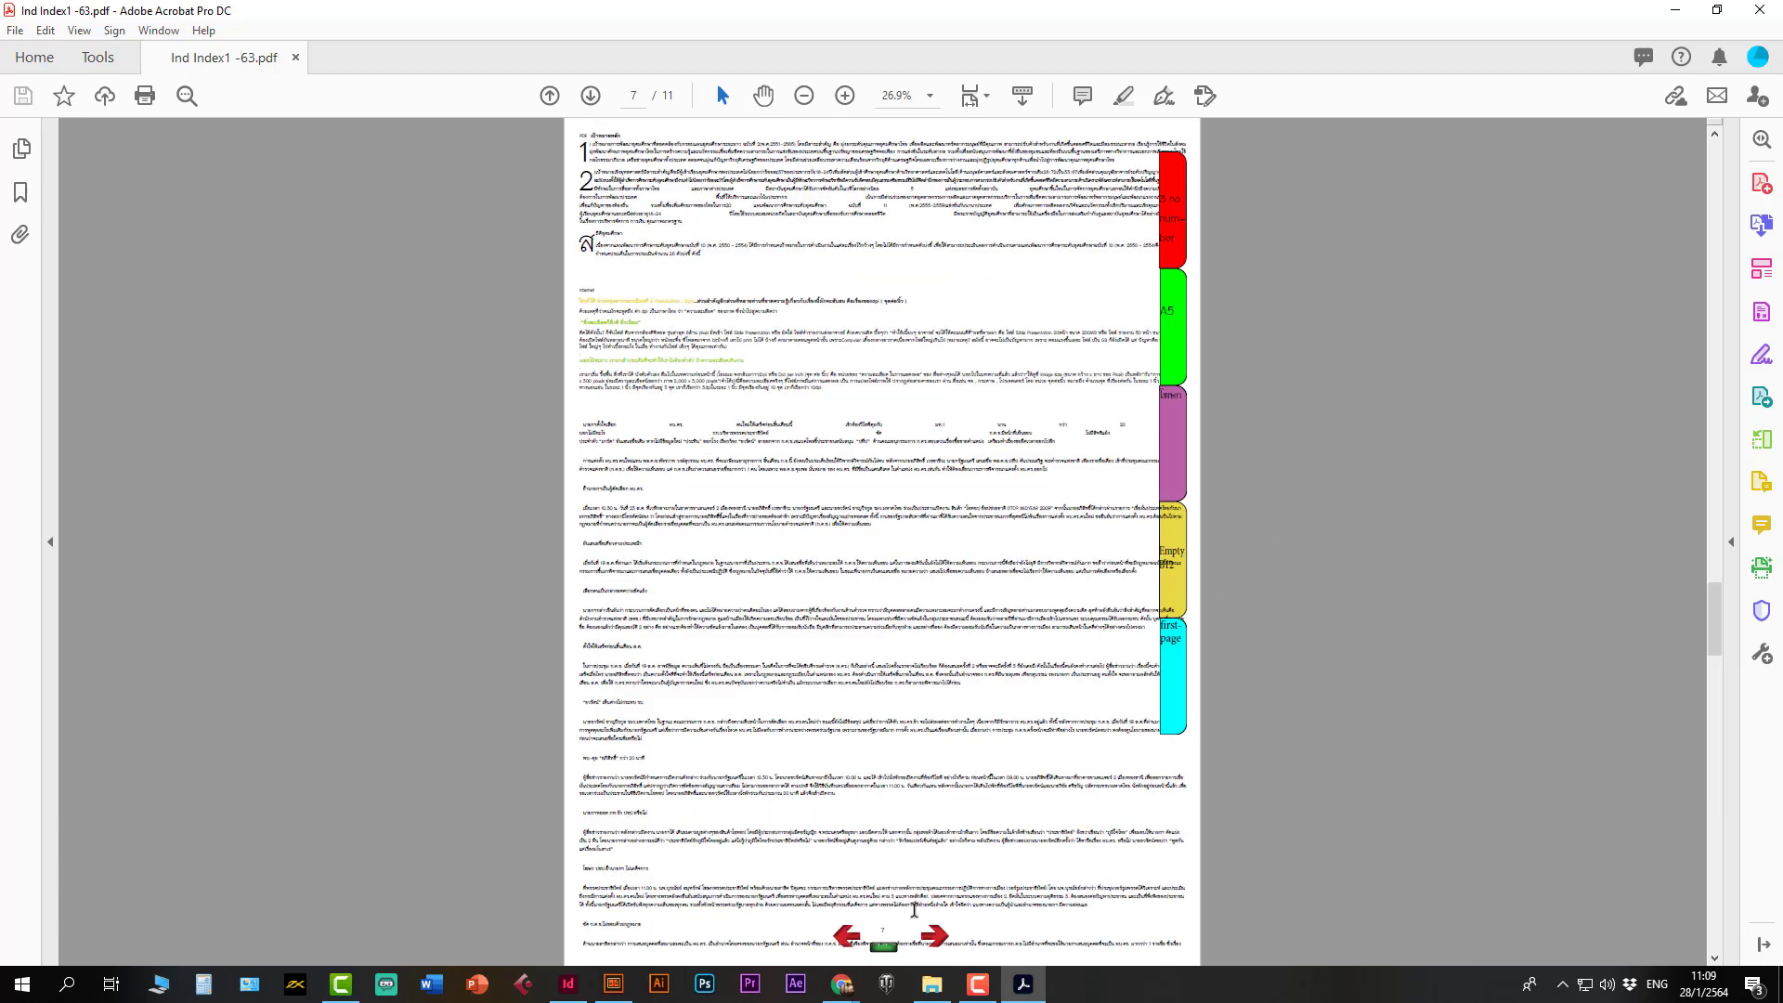
- Test the green Index button on page 7 twice, allowing its connection and closing the resulting message each time
click(885, 951)
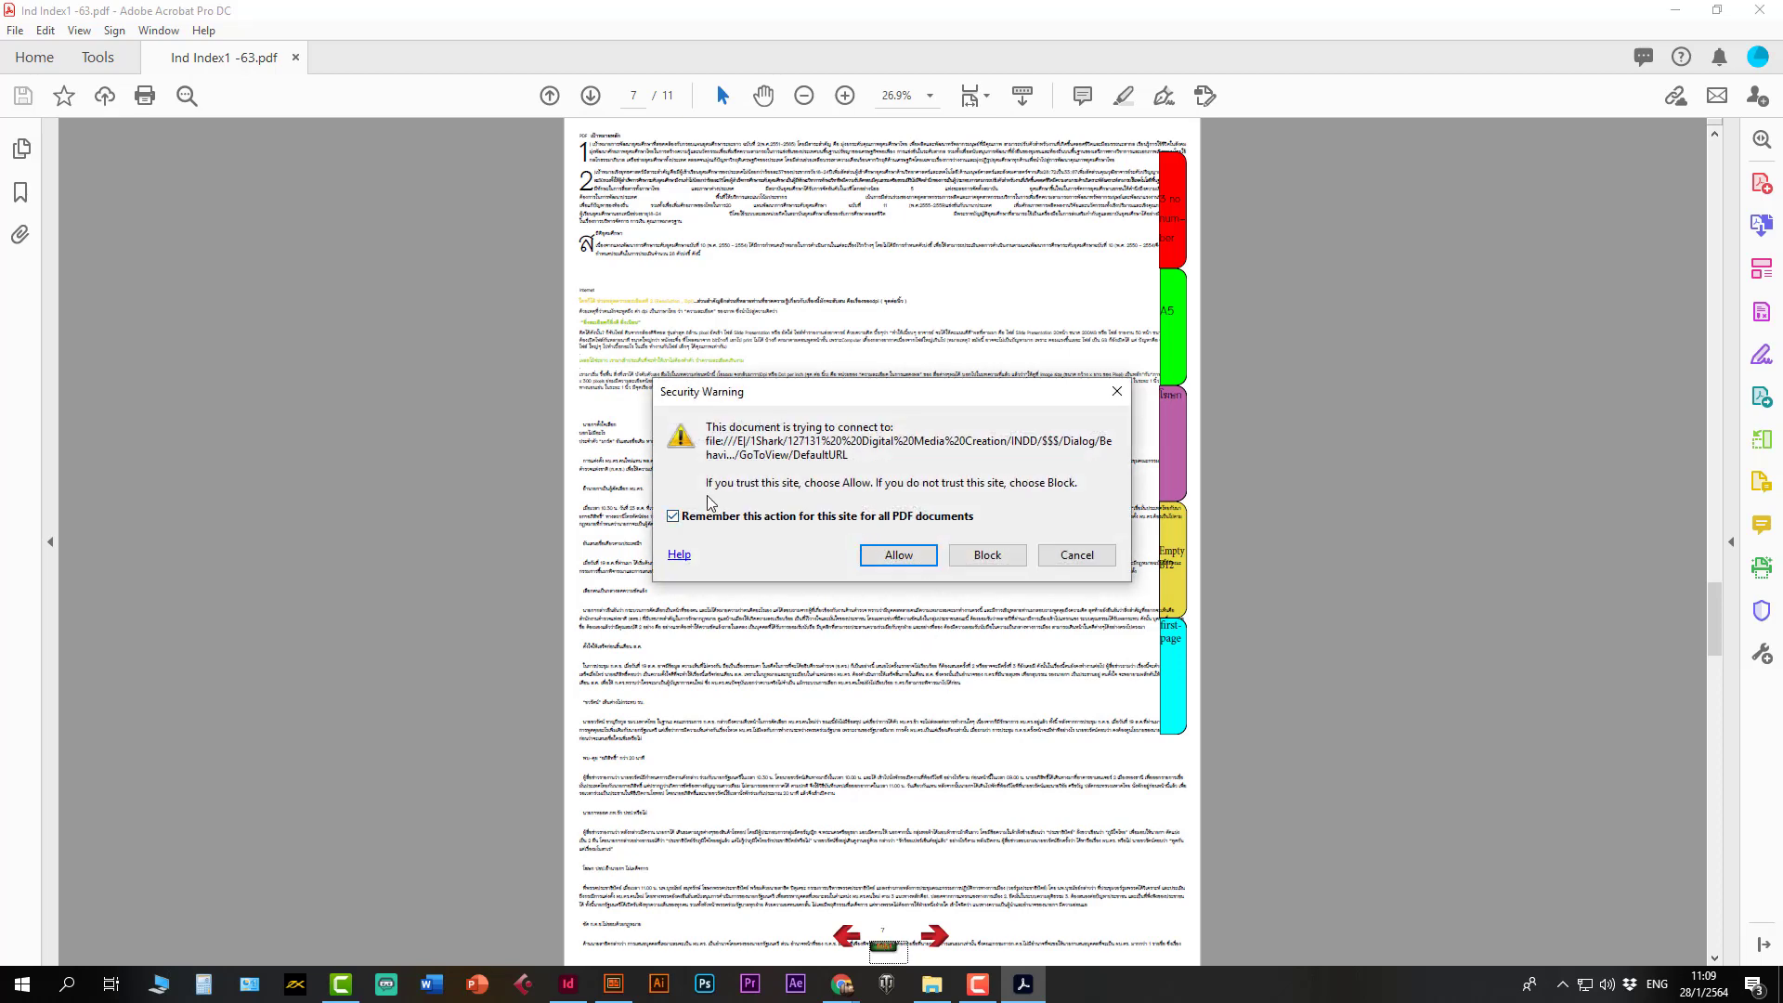
click(883, 555)
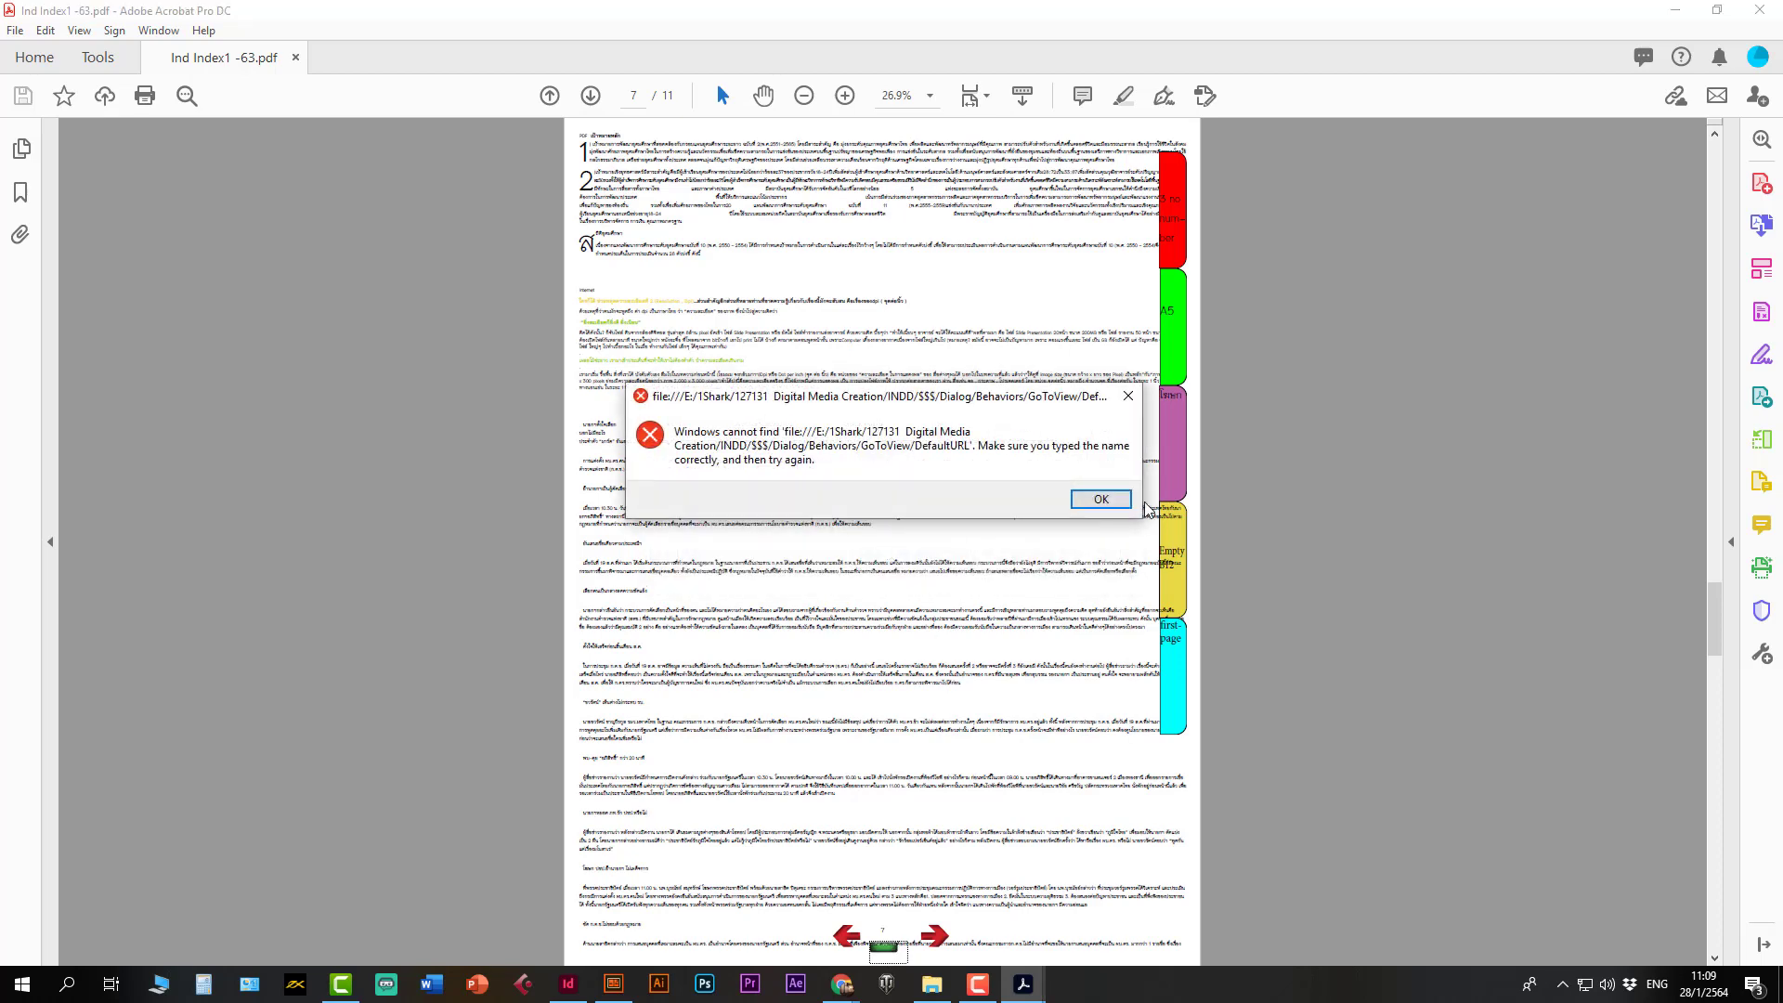
click(1101, 500)
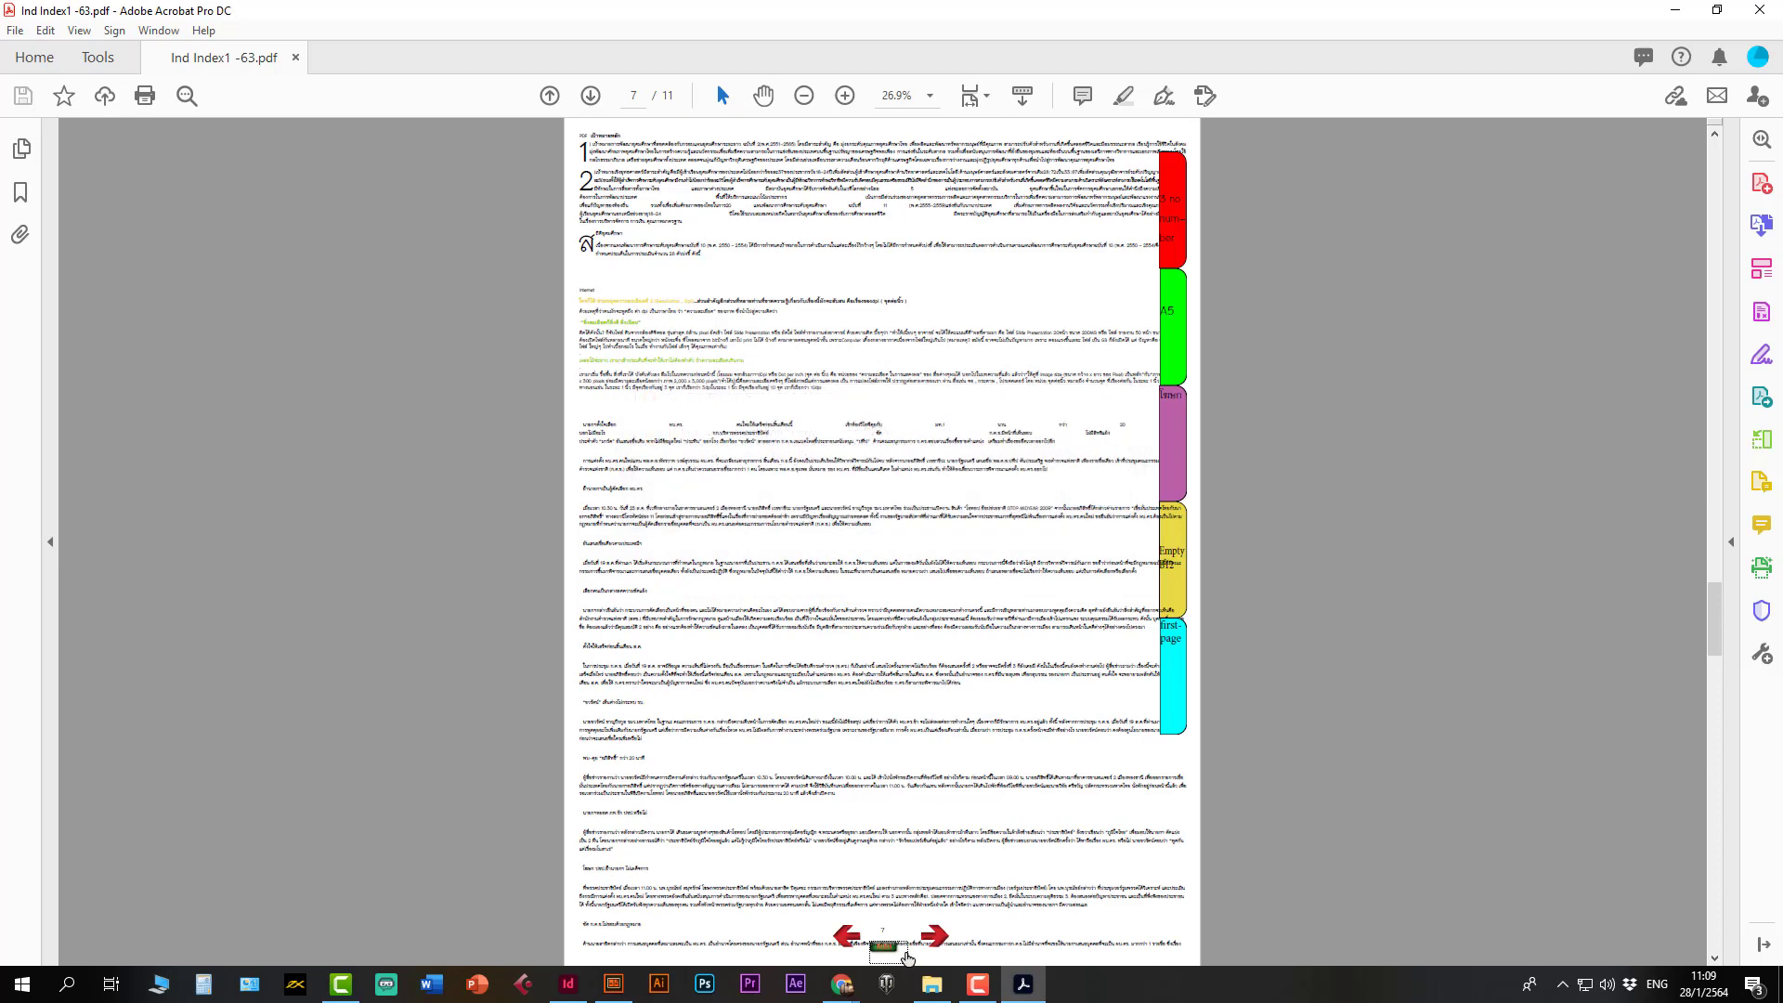
click(888, 956)
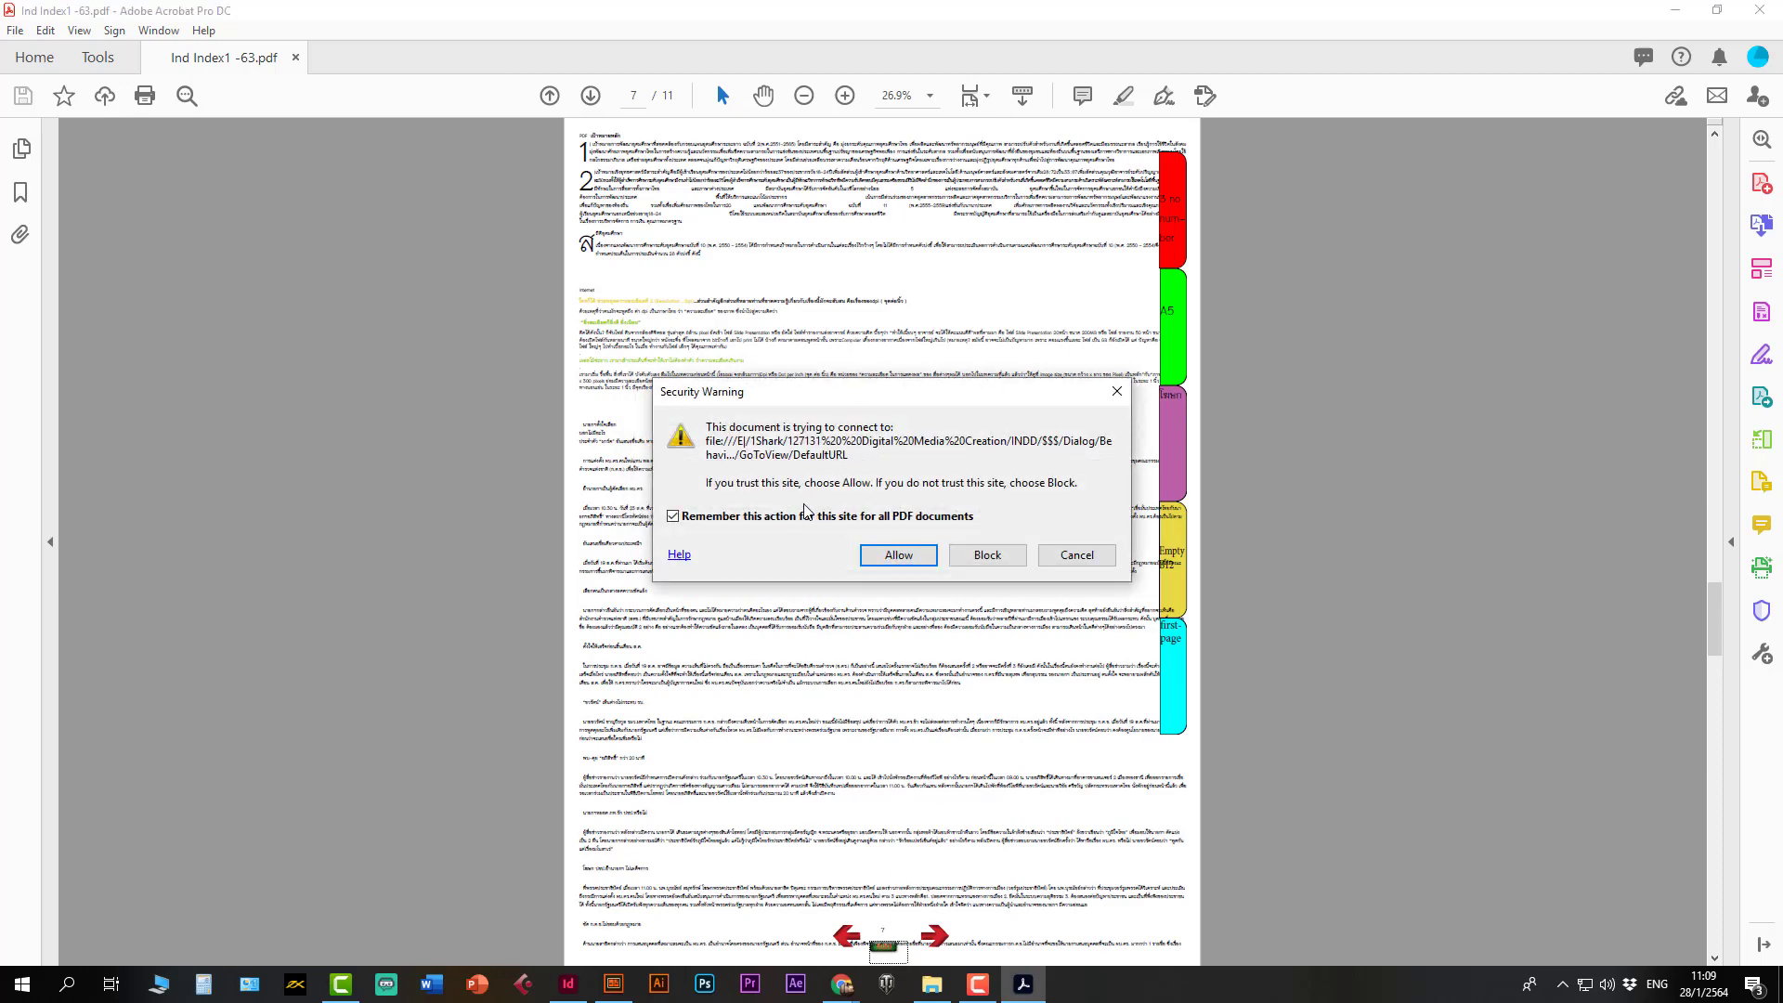
click(915, 558)
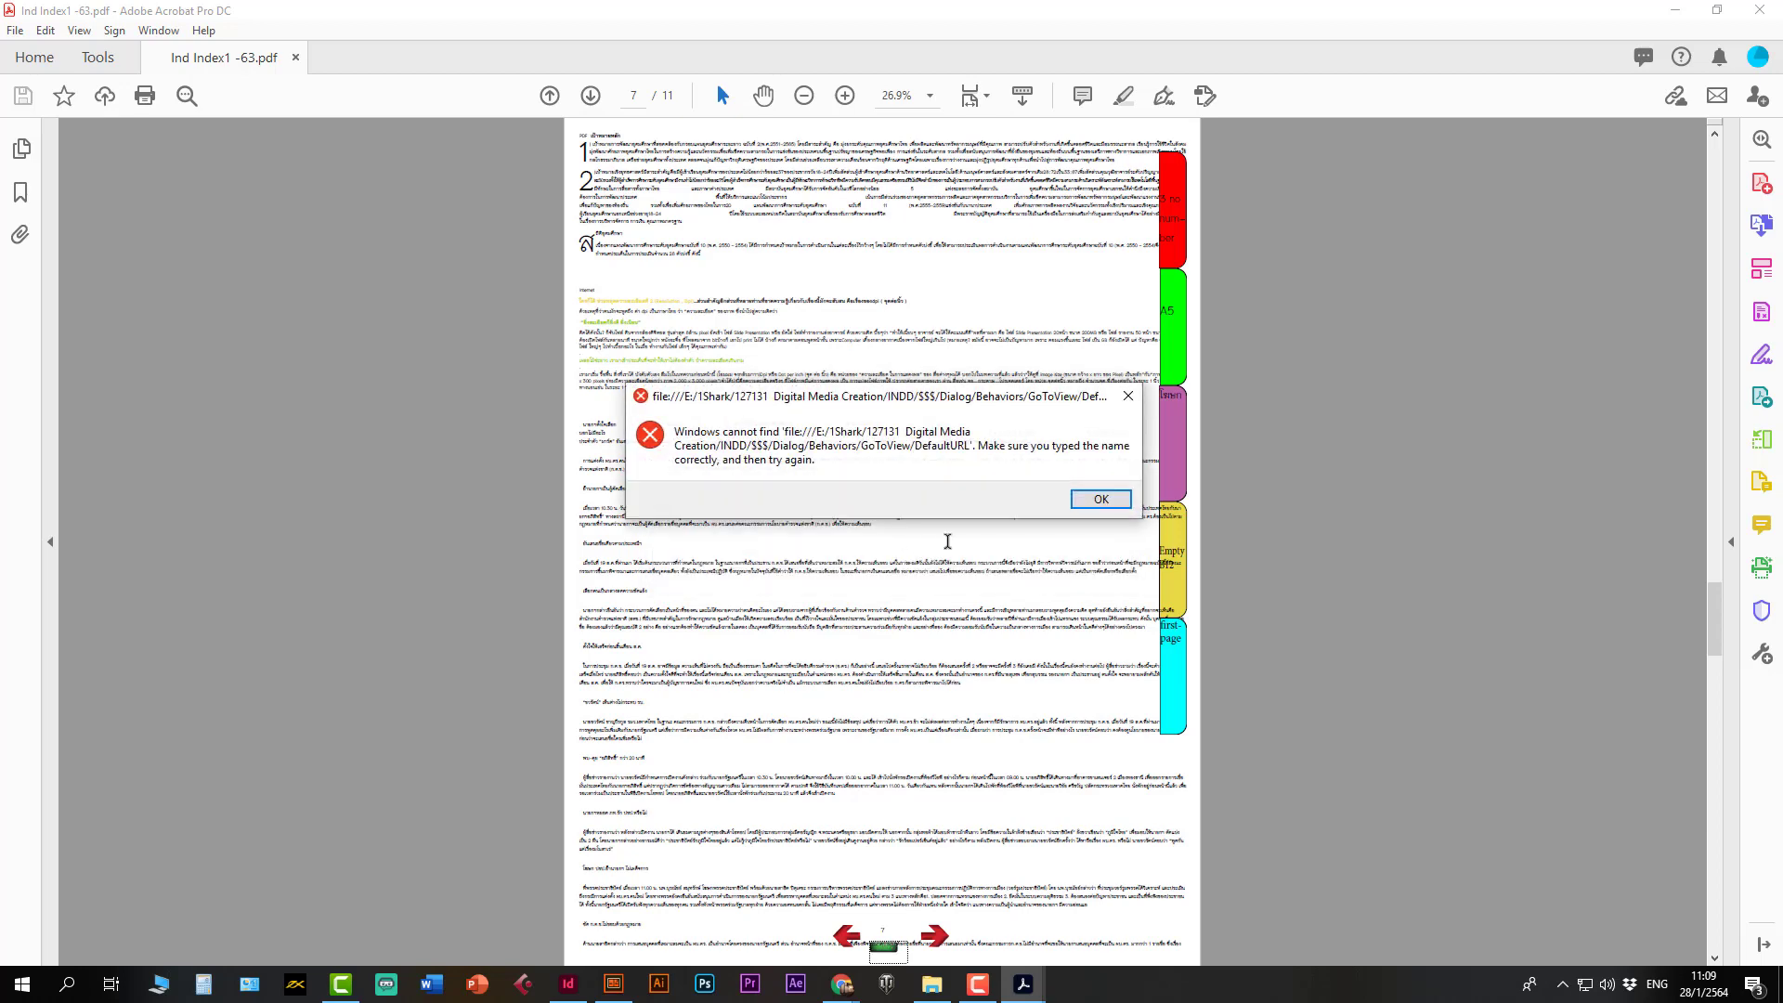
click(1102, 500)
- Go forward to page 9 and test its green Index button, allowing the connection and closing the resulting message
click(941, 936)
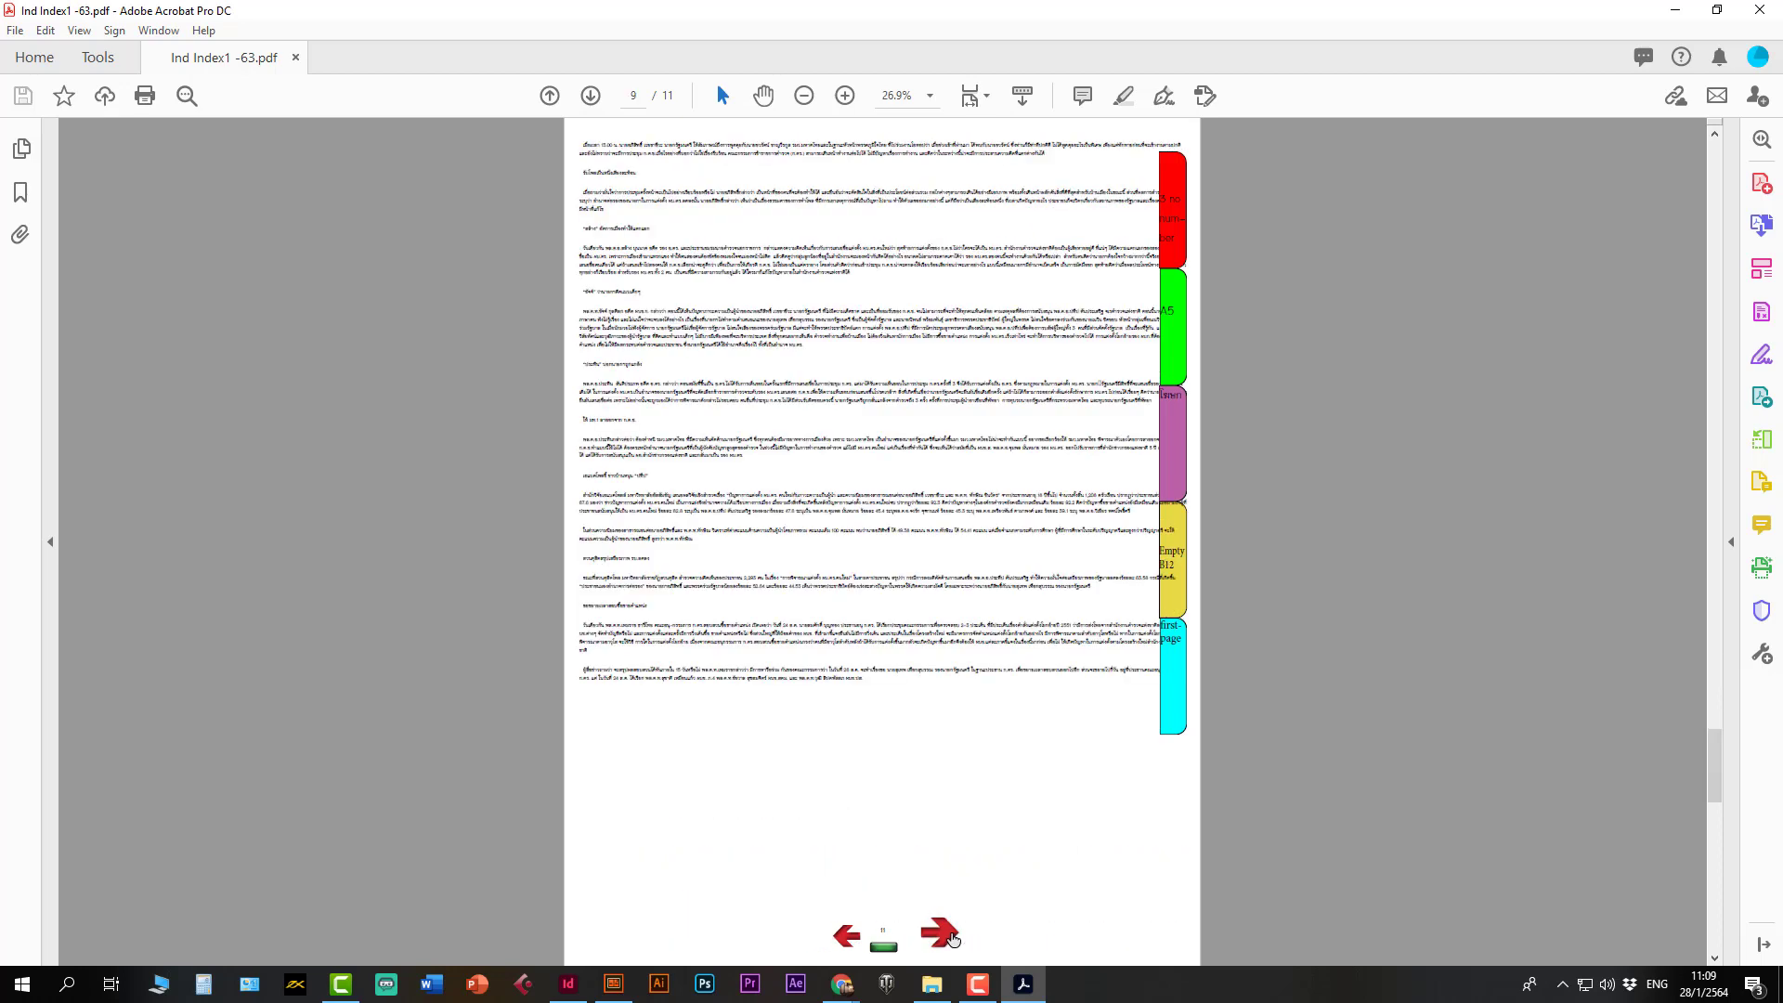
click(886, 949)
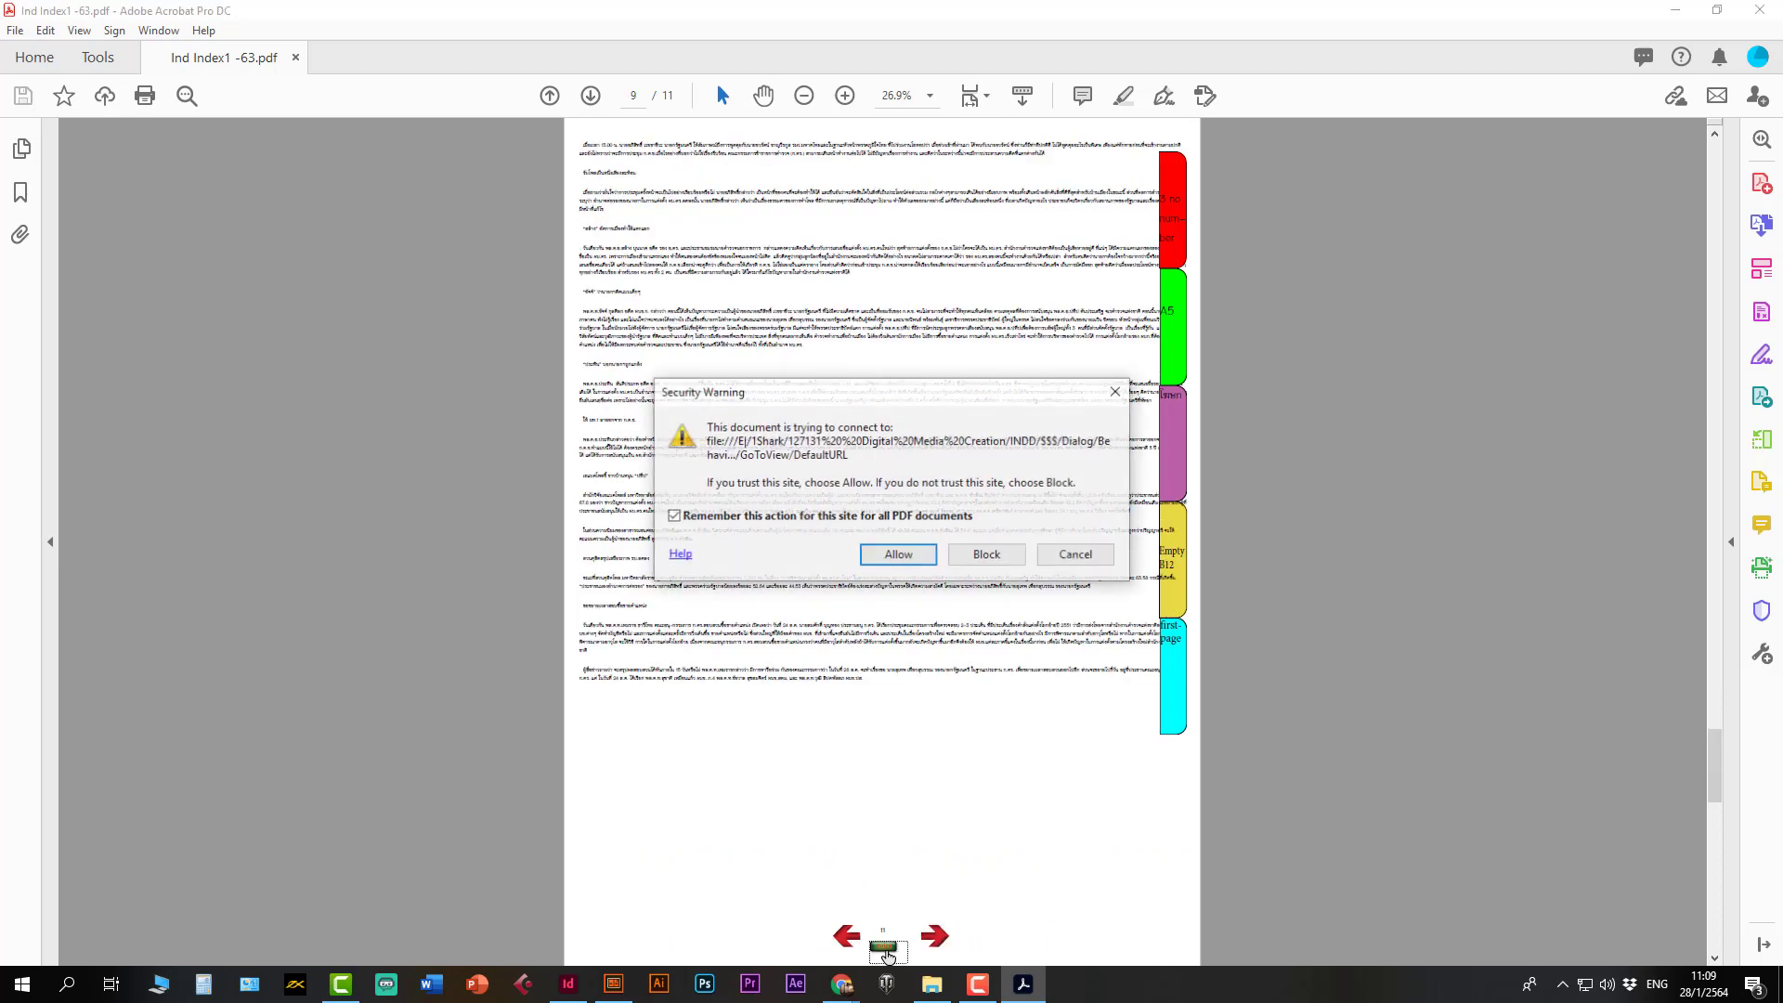
click(911, 568)
click(1102, 502)
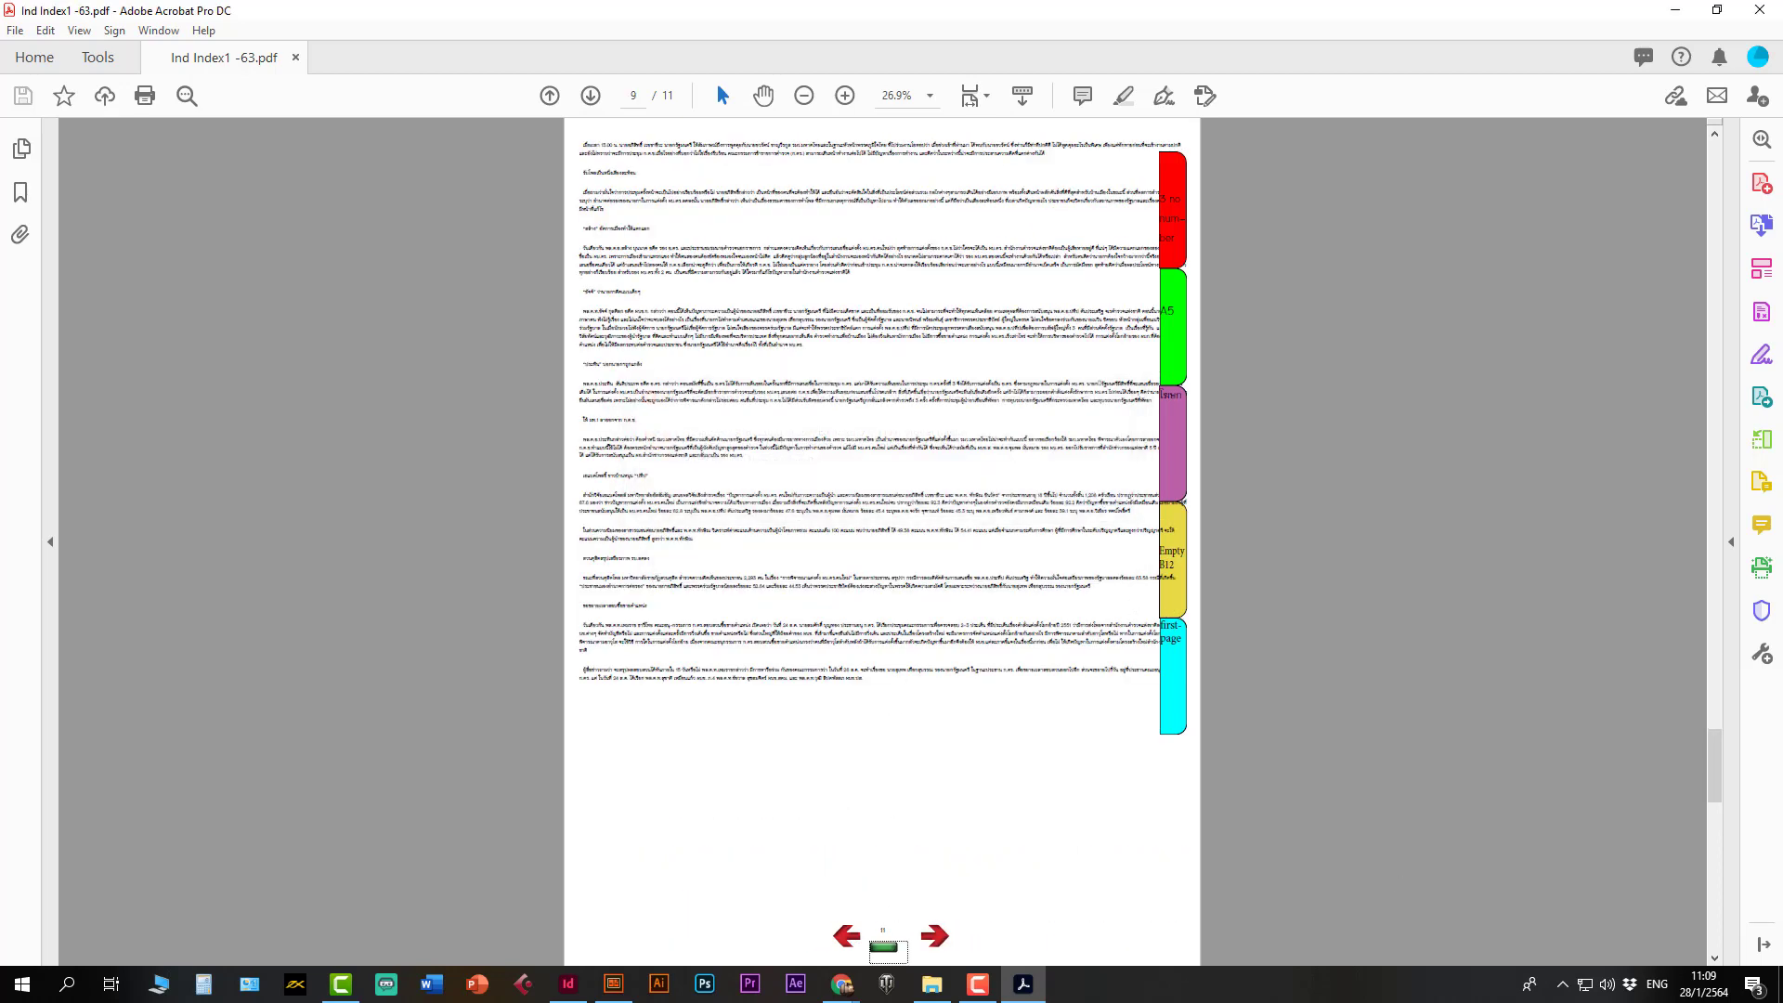